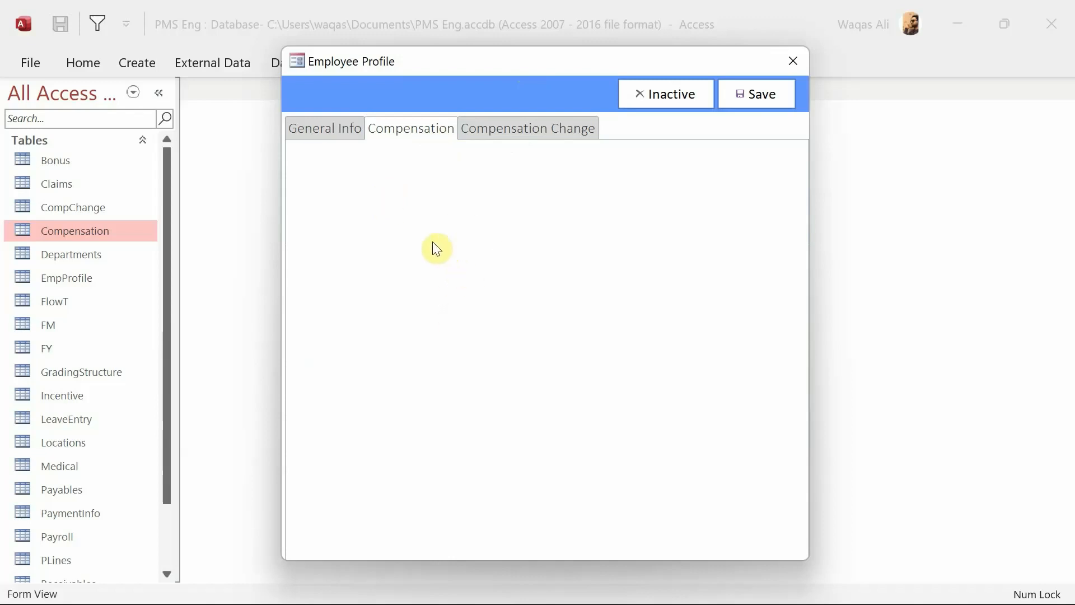
Examine the General Info, Compensation and Compensation Change pages of the Employee Profile form
{"action": "left_click", "coordinate": [336, 128]}
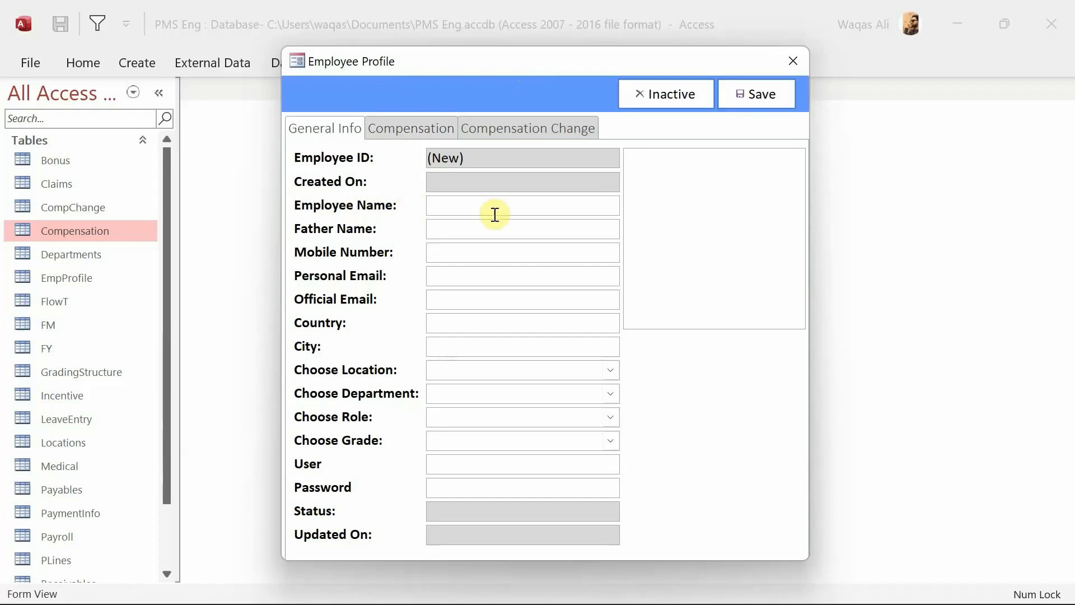
{"action": "left_click", "coordinate": [424, 134]}
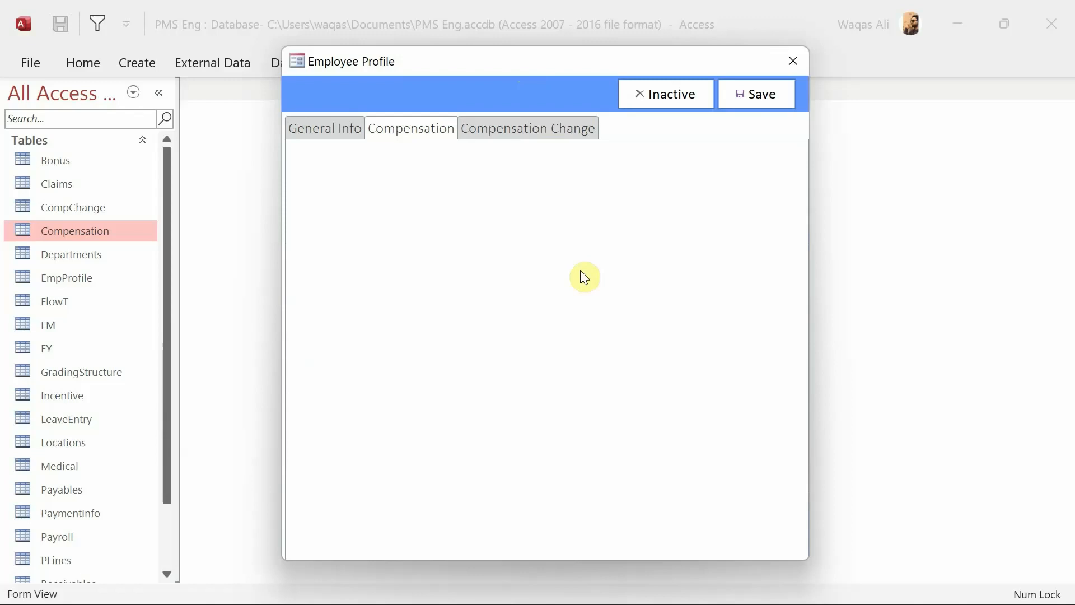
{"action": "left_click", "coordinate": [533, 128]}
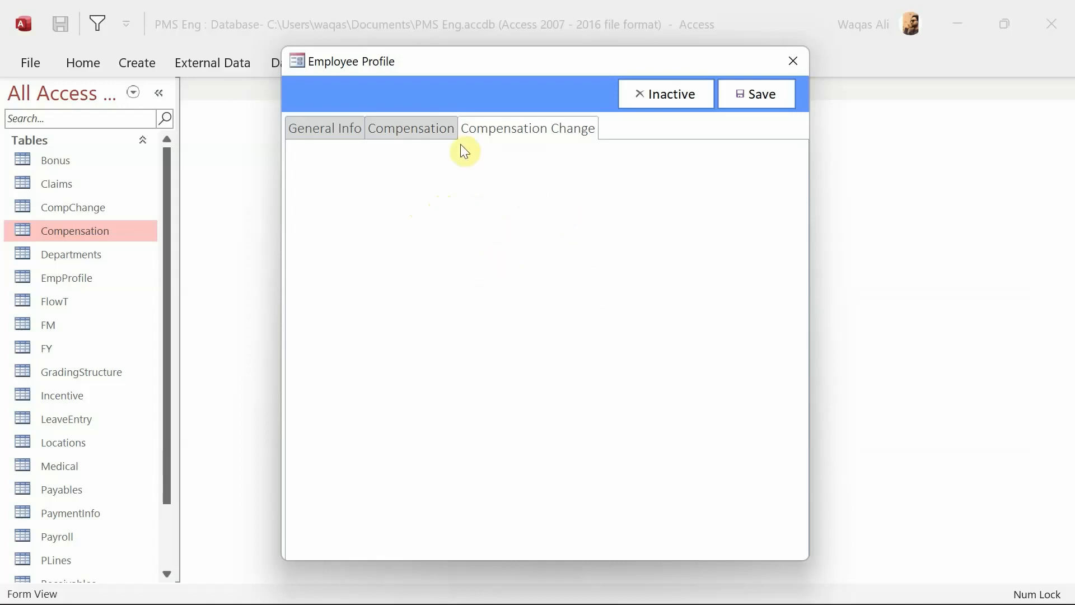
{"action": "left_click", "coordinate": [445, 133]}
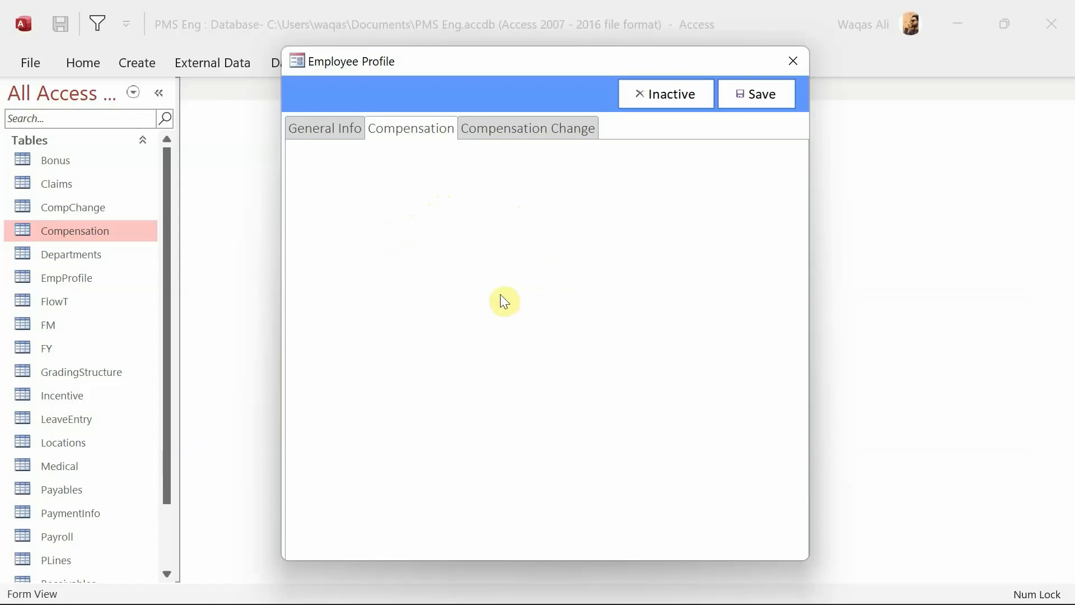
{"action": "left_click", "coordinate": [509, 129]}
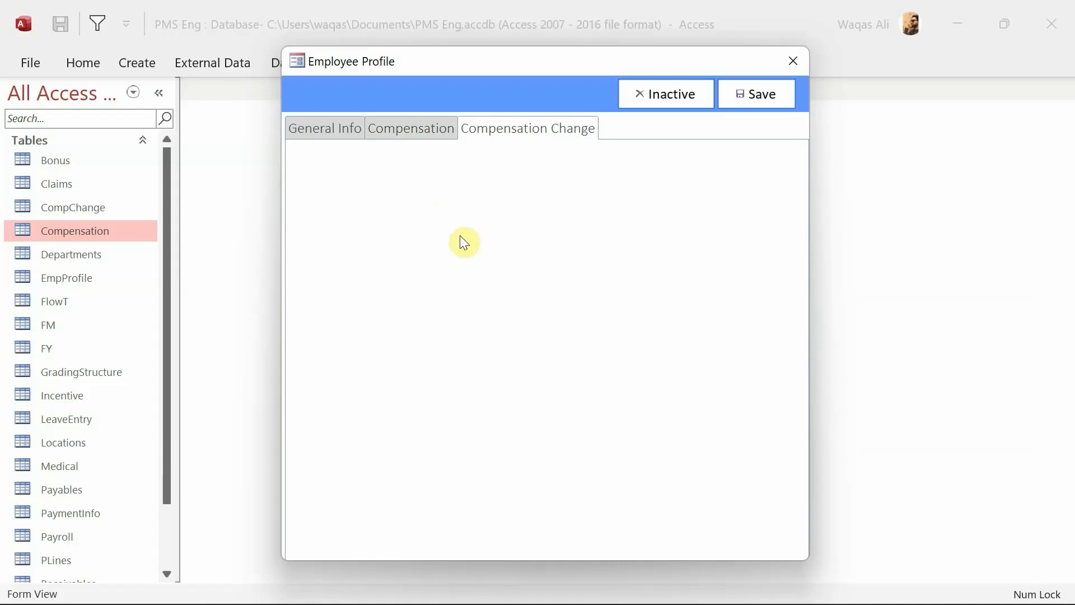
{"action": "left_click", "coordinate": [405, 126]}
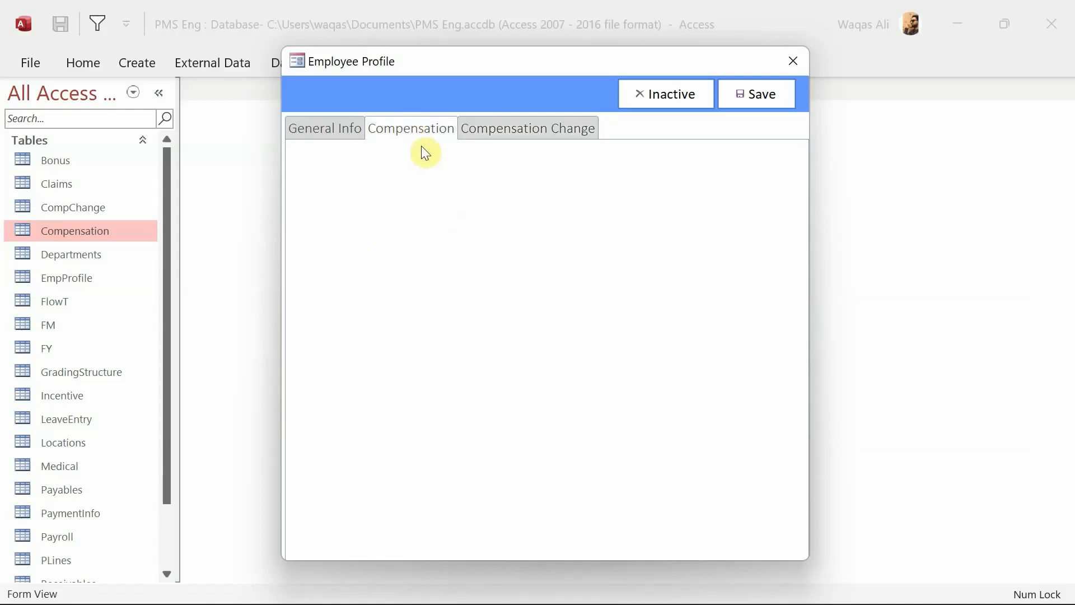
{"action": "left_click", "coordinate": [359, 126]}
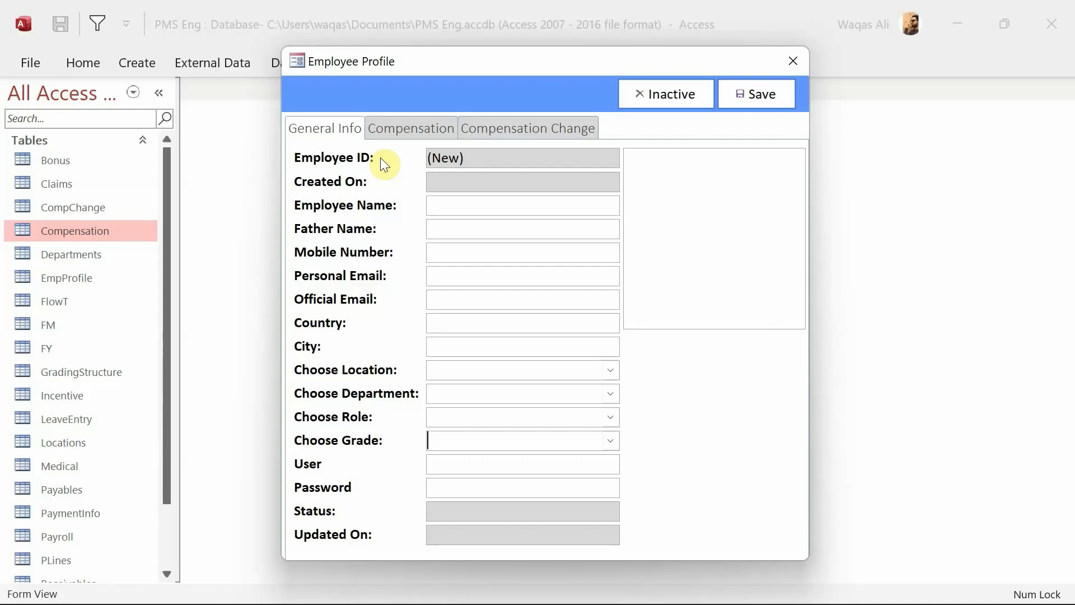
{"action": "left_click", "coordinate": [405, 130]}
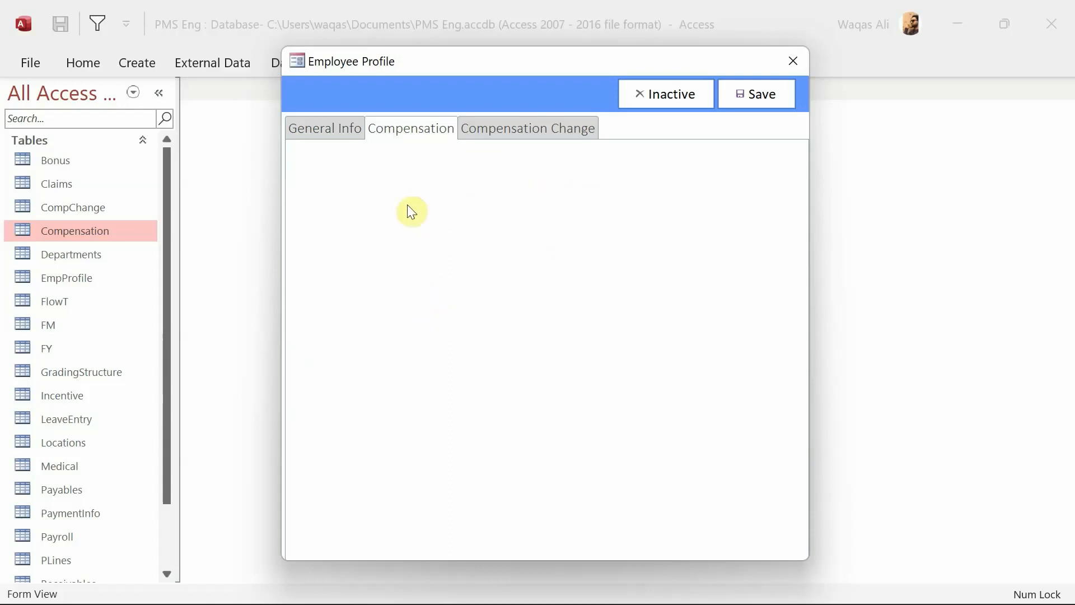
{"action": "left_click", "coordinate": [340, 132]}
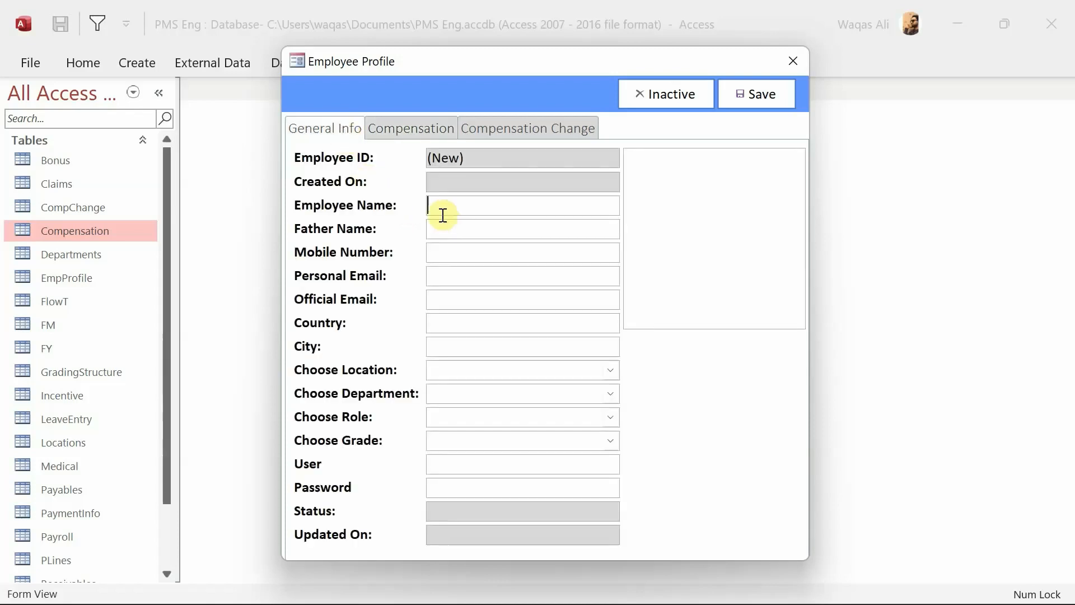
Switch the Employee Profile form to Design View and create a new blank report in Design View
{"action": "right_click", "coordinate": [498, 90]}
{"action": "left_click", "coordinate": [535, 142]}
{"action": "left_click", "coordinate": [134, 62]}
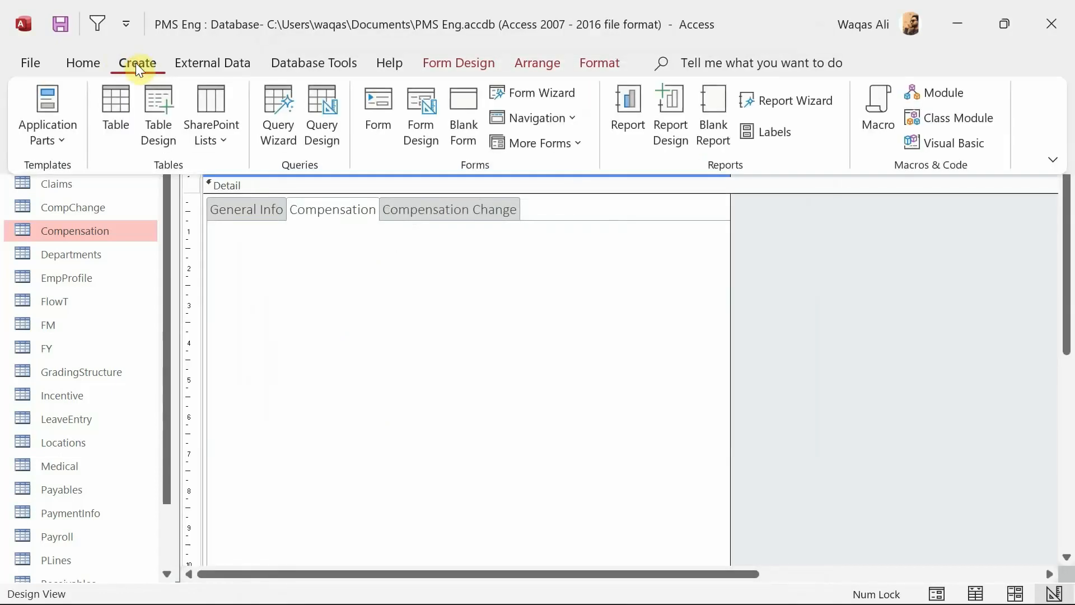
{"action": "left_click", "coordinate": [687, 116]}
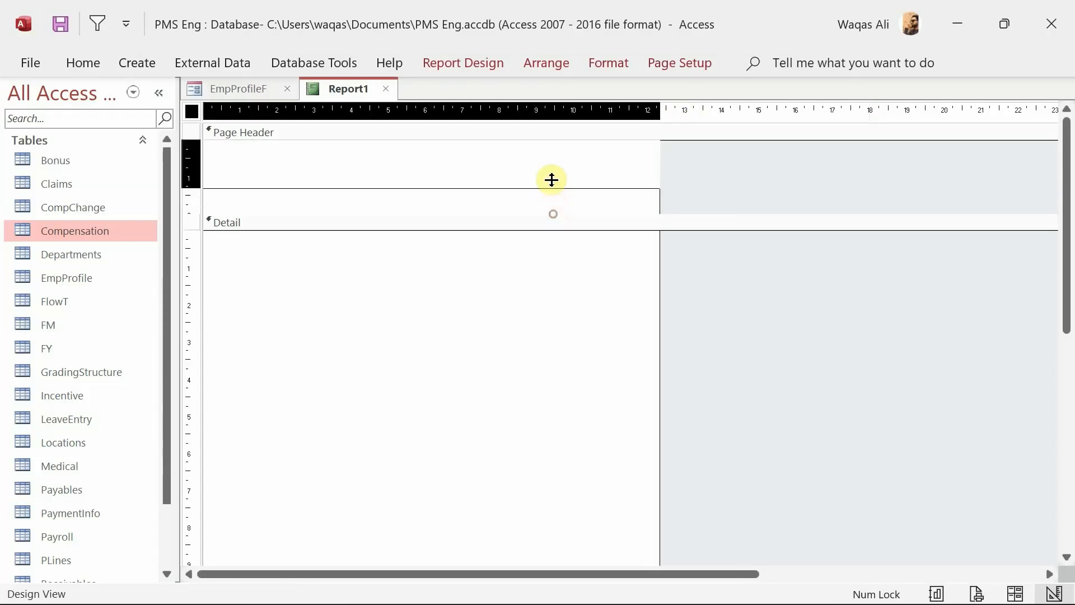
Show the new report's properties and set its Scroll Bars to Neither
{"action": "left_click", "coordinate": [480, 61]}
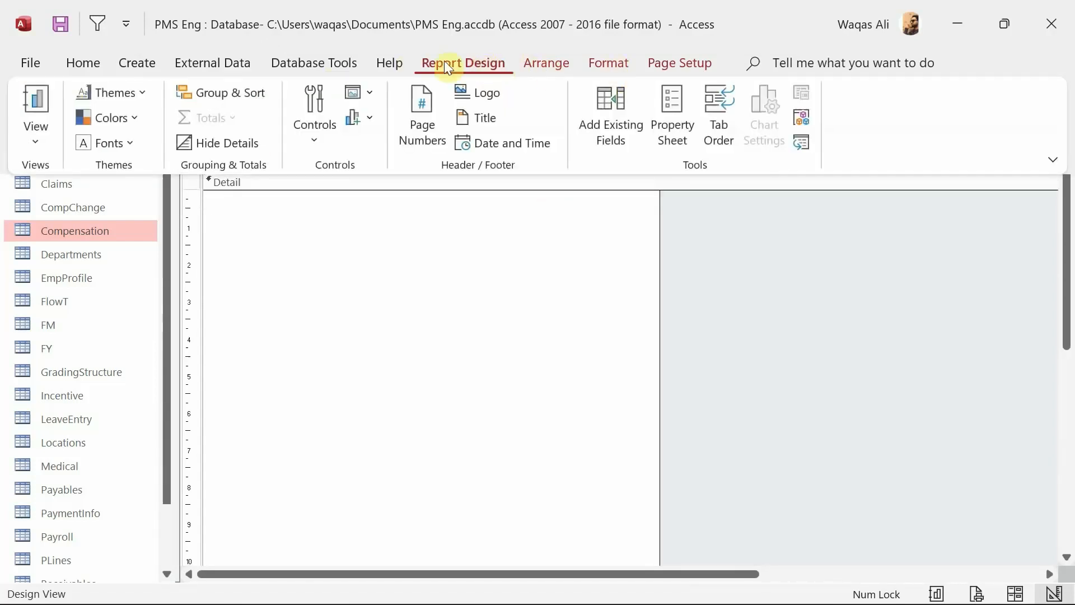
{"action": "left_click", "coordinate": [659, 102]}
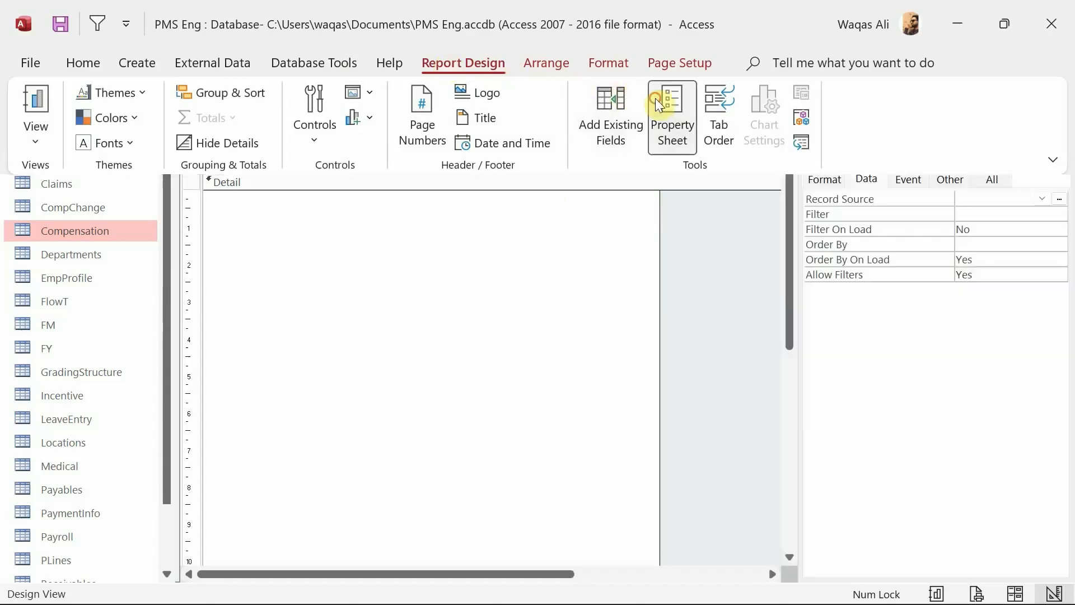
{"action": "left_click", "coordinate": [835, 178]}
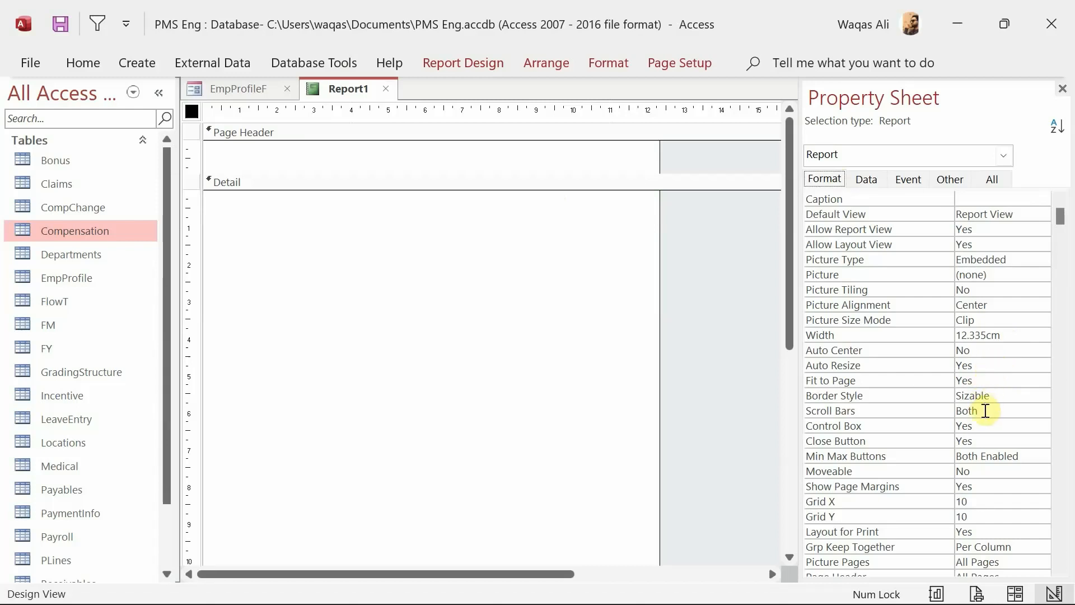
{"action": "left_click", "coordinate": [991, 413]}
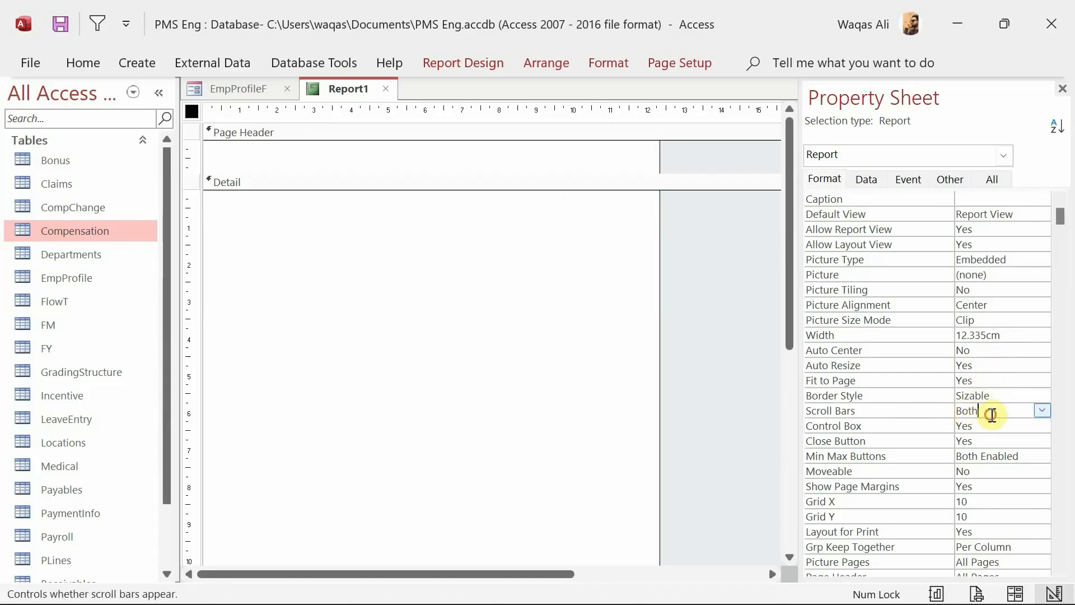
{"action": "double_click", "coordinate": [989, 412]}
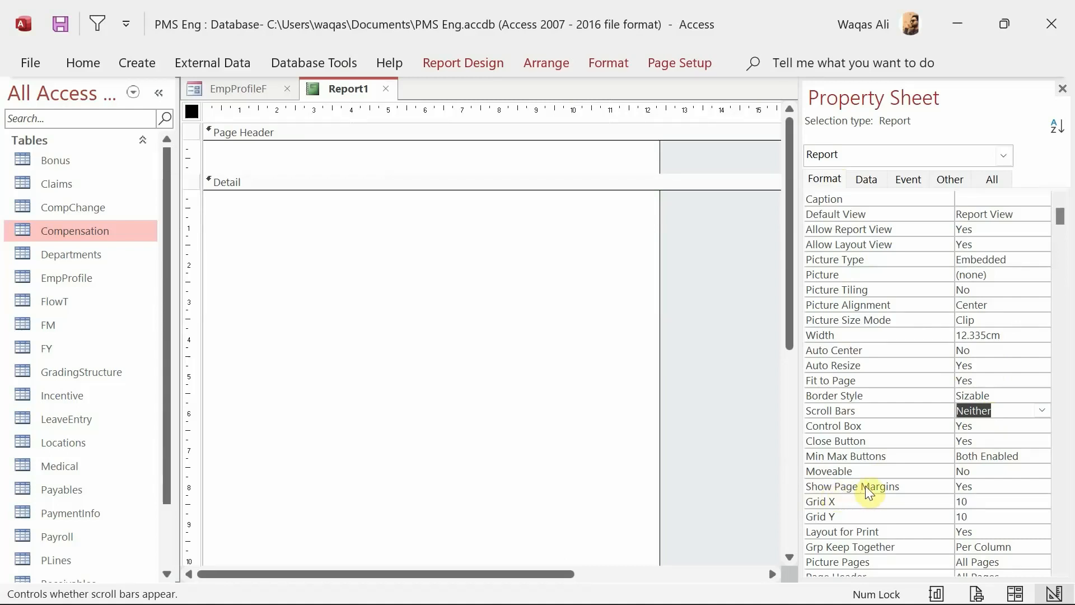
Set the report's Show Page Margins property to No
{"action": "left_click", "coordinate": [986, 486]}
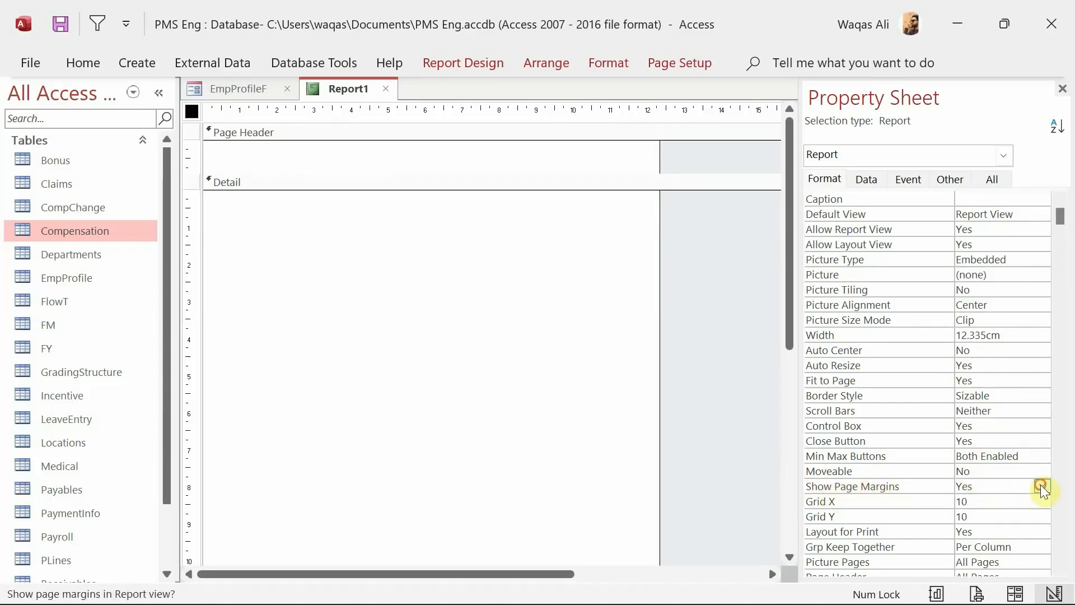
{"action": "left_click", "coordinate": [1042, 486]}
{"action": "left_click", "coordinate": [1006, 516]}
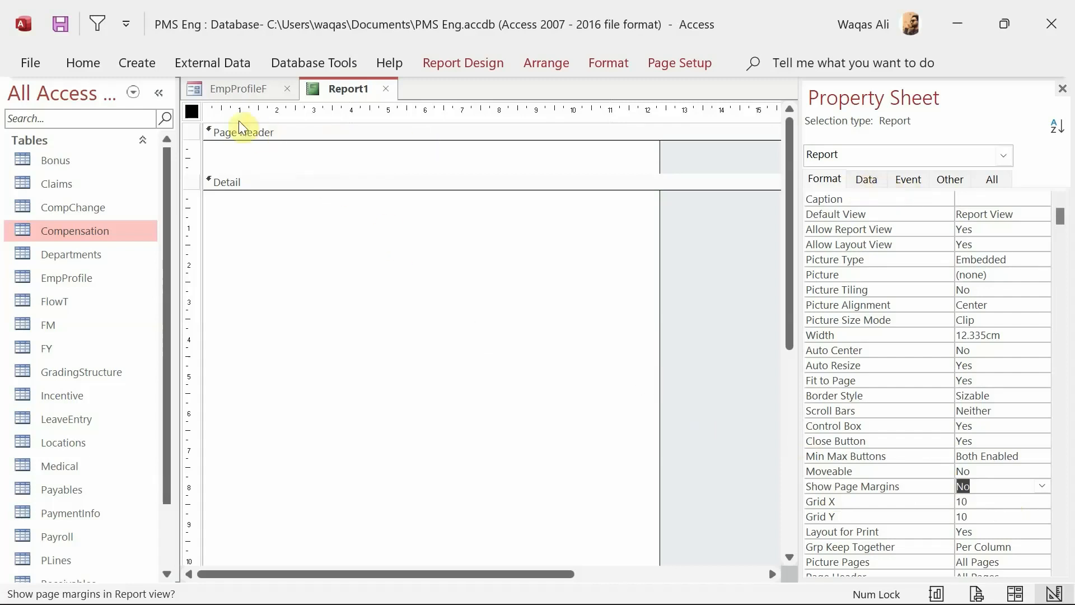
Open the Query Builder for the report's Record Source
{"action": "left_click", "coordinate": [192, 112]}
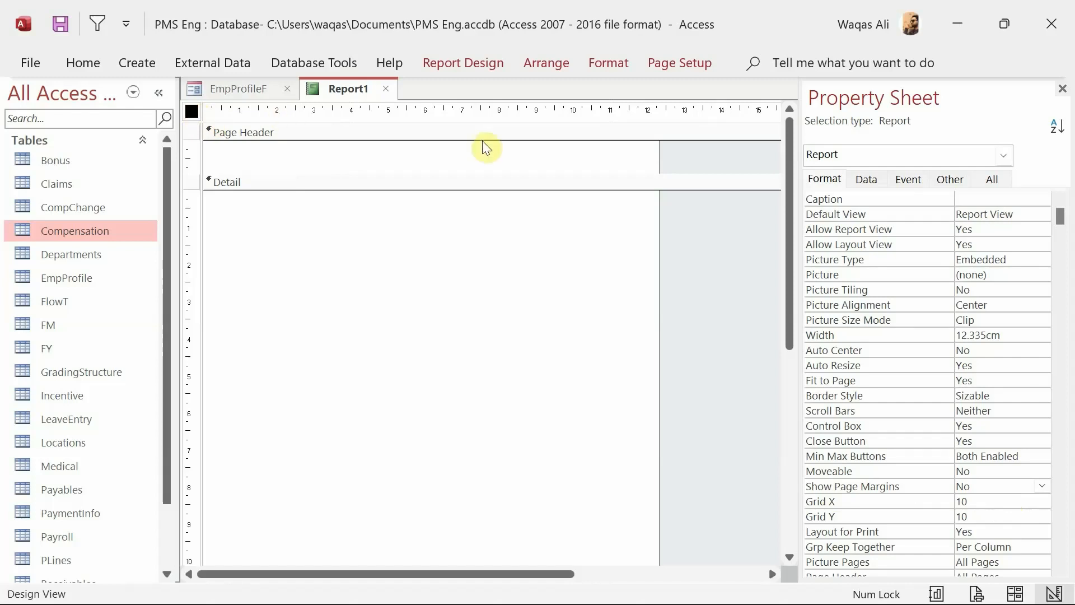
{"action": "left_click", "coordinate": [869, 180]}
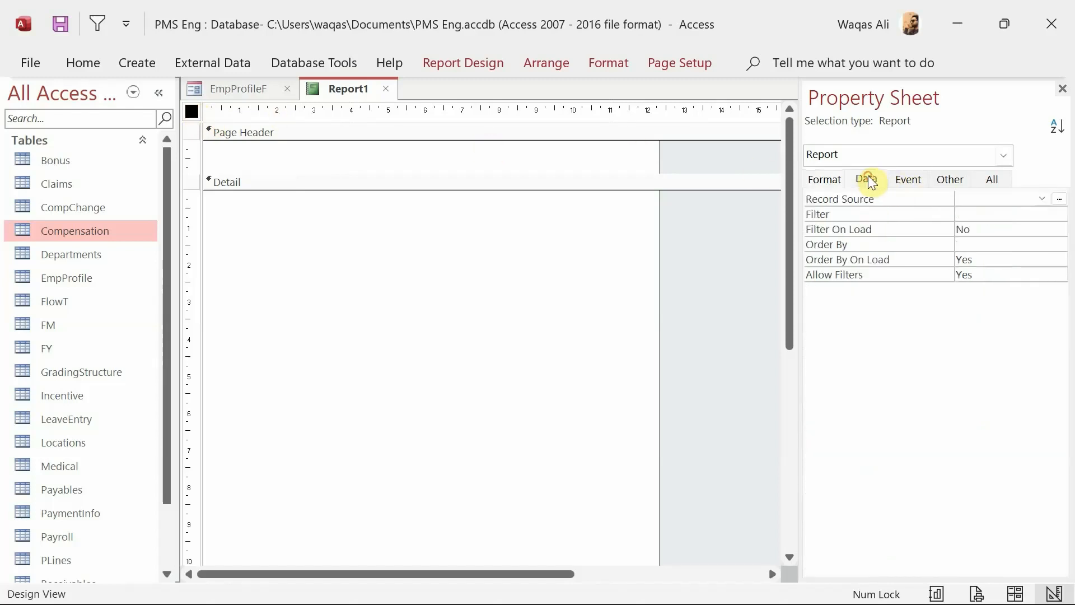
{"action": "left_click", "coordinate": [1063, 203]}
{"action": "left_click", "coordinate": [827, 183]}
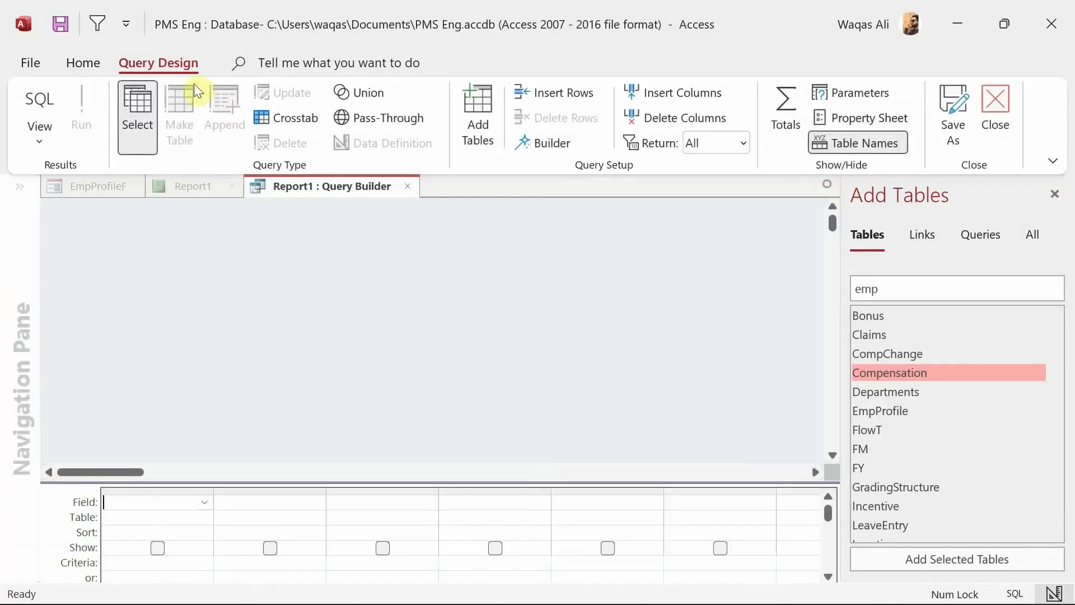
{"action": "double_click", "coordinate": [154, 62]}
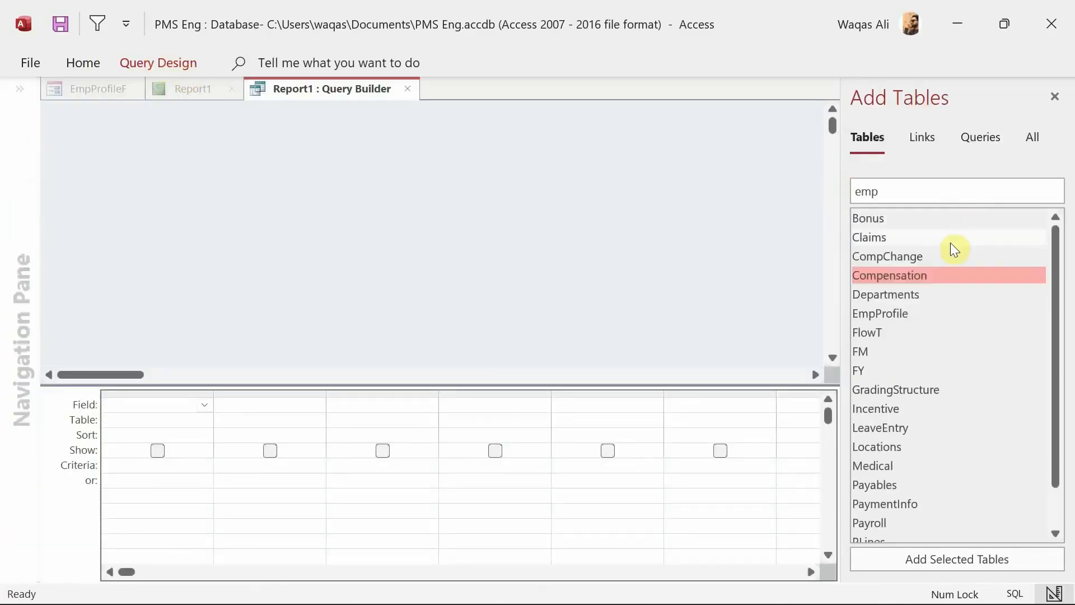
Add the Compensation, GradingStructure and EmpProfile tables to the query and arrange them side by side
{"action": "left_click_drag", "start_coordinate": [917, 280], "coordinate": [245, 171]}
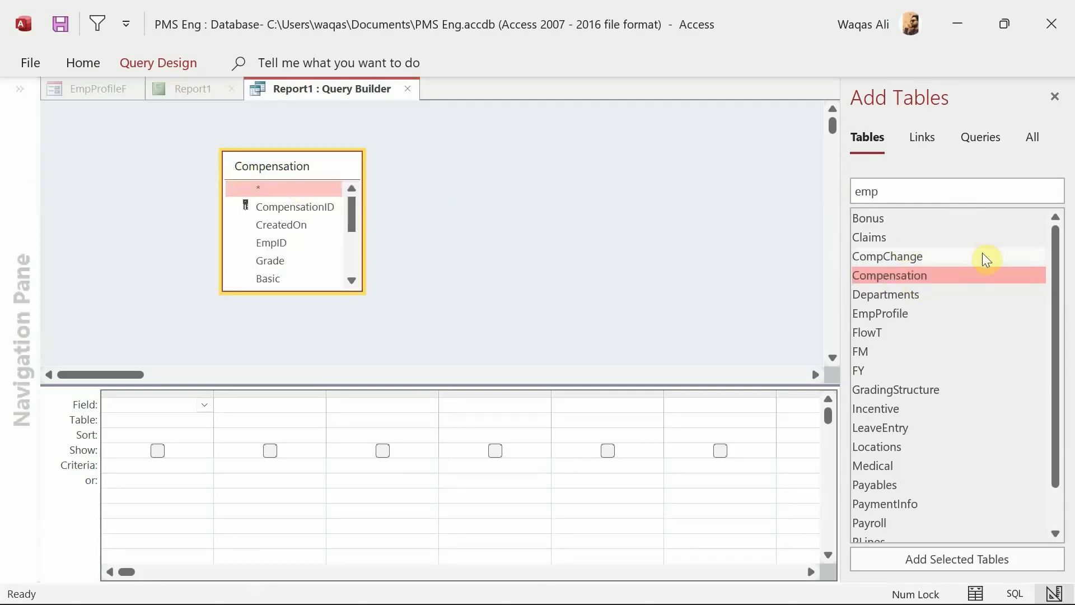
{"action": "left_click_drag", "start_coordinate": [909, 388], "coordinate": [476, 190]}
{"action": "left_click_drag", "start_coordinate": [342, 164], "coordinate": [186, 152]}
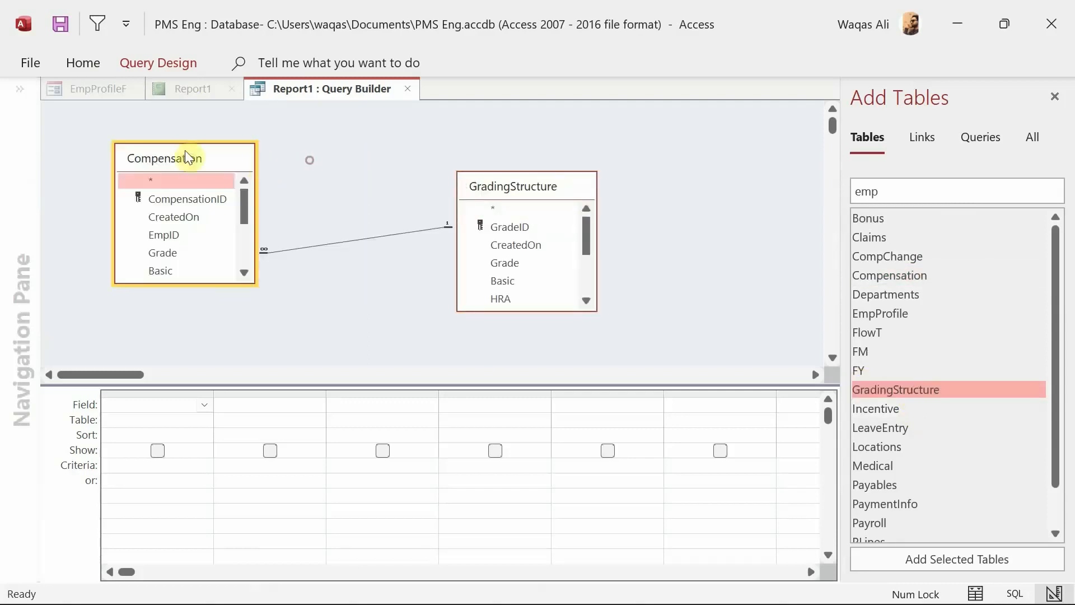
{"action": "left_click_drag", "start_coordinate": [557, 193], "coordinate": [448, 168]}
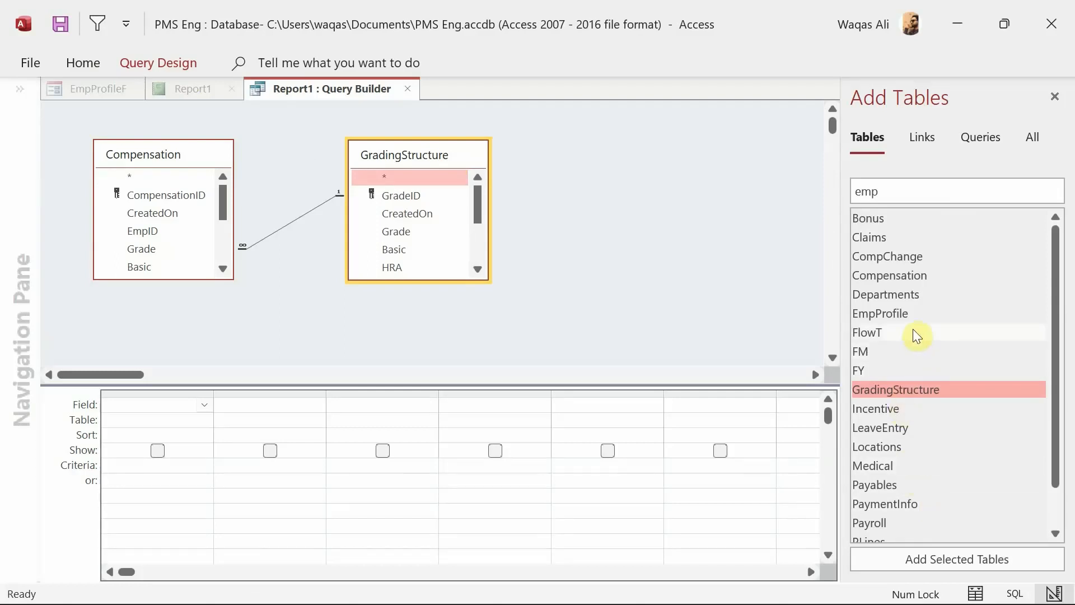
{"action": "left_click_drag", "start_coordinate": [911, 317], "coordinate": [552, 161]}
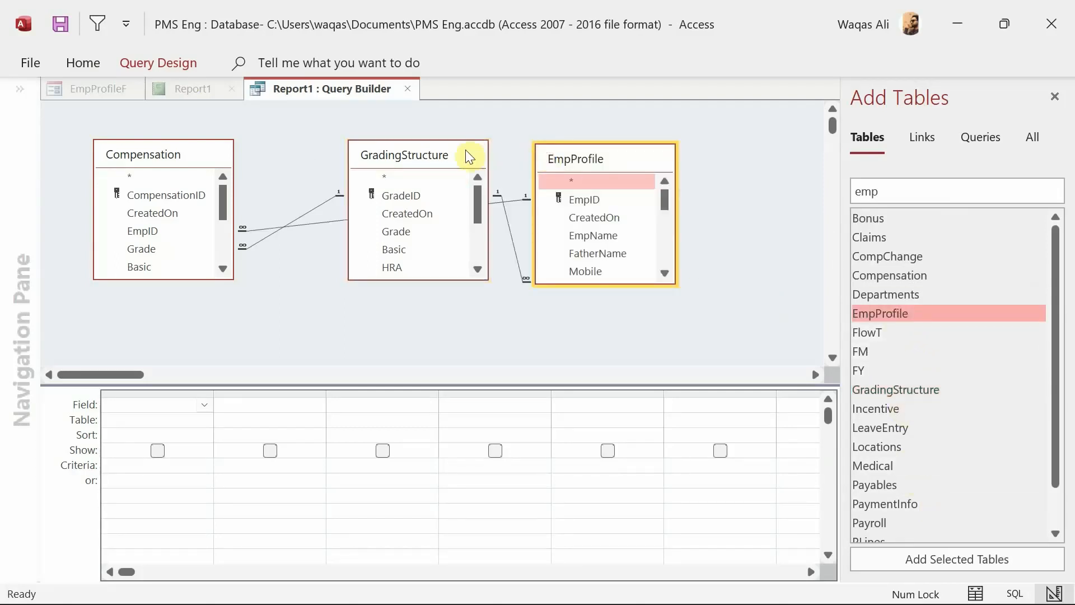
{"action": "left_click_drag", "start_coordinate": [470, 153], "coordinate": [408, 155]}
Delete the join between GradingStructure and EmpProfile and move the GradingStructure table slightly upward
{"action": "left_click", "coordinate": [480, 226]}
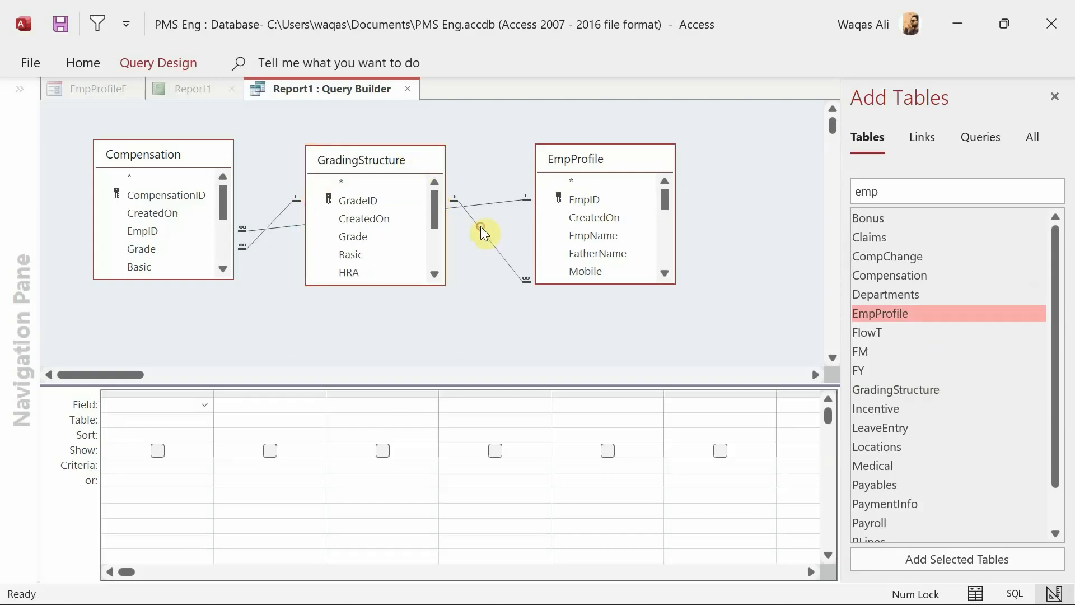
{"action": "key", "text": "Delete"}
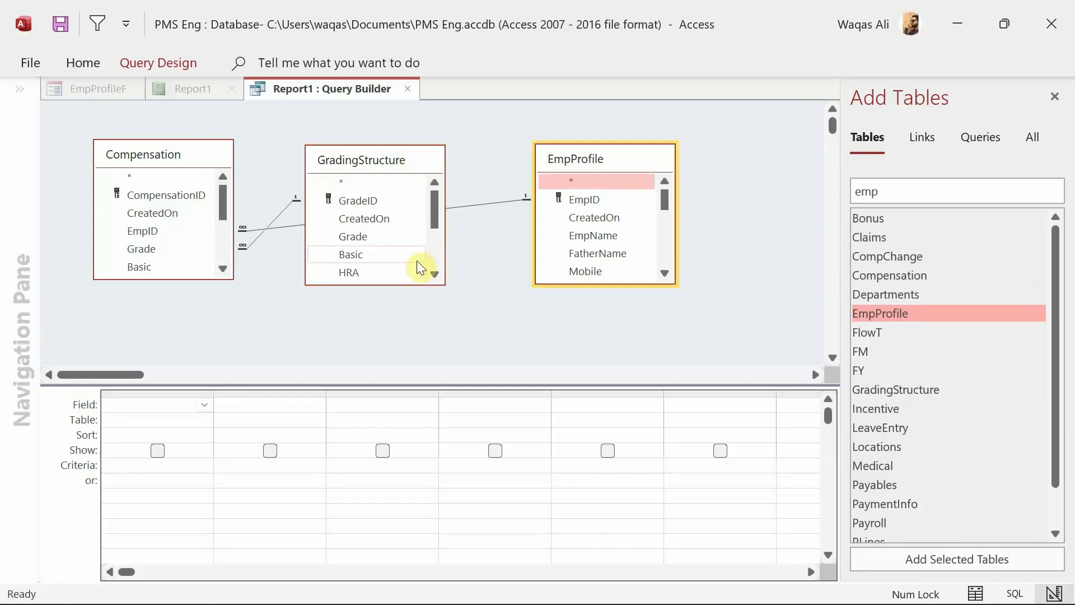
{"action": "left_click_drag", "start_coordinate": [363, 159], "coordinate": [360, 138]}
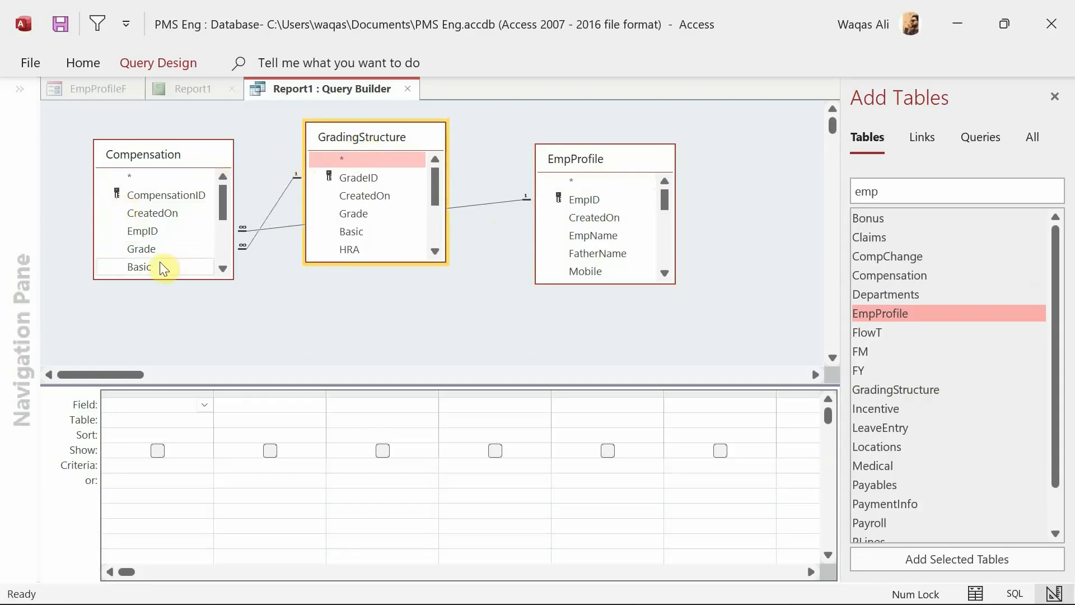
Enlarge the Compensation table's field list and add CompensationID and EmpID from it and Grade from GradingStructure to the query
{"action": "left_click_drag", "start_coordinate": [173, 279], "coordinate": [173, 339]}
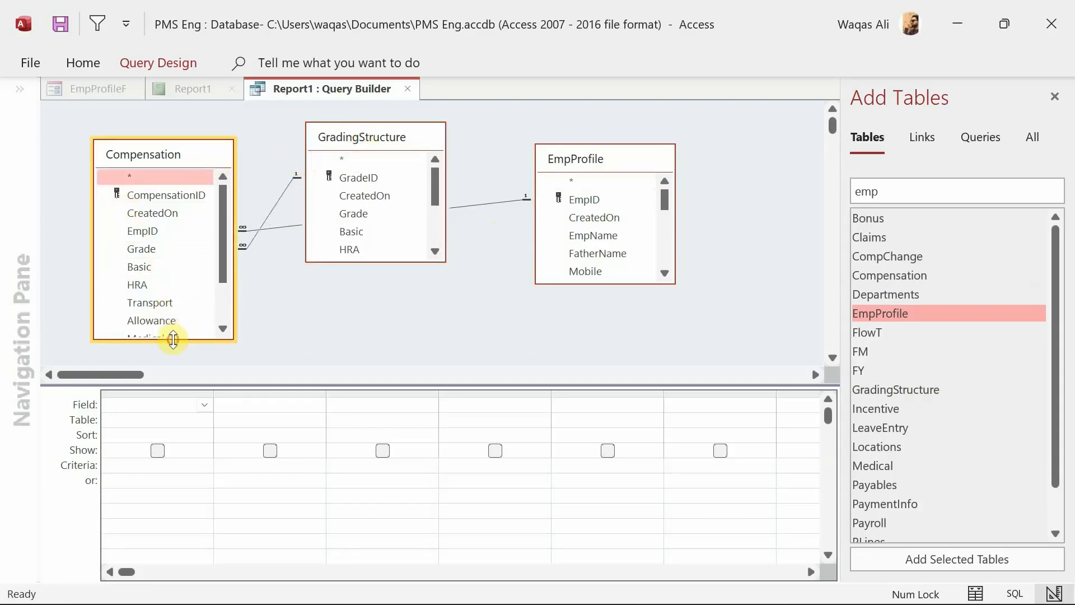
{"action": "double_click", "coordinate": [173, 196]}
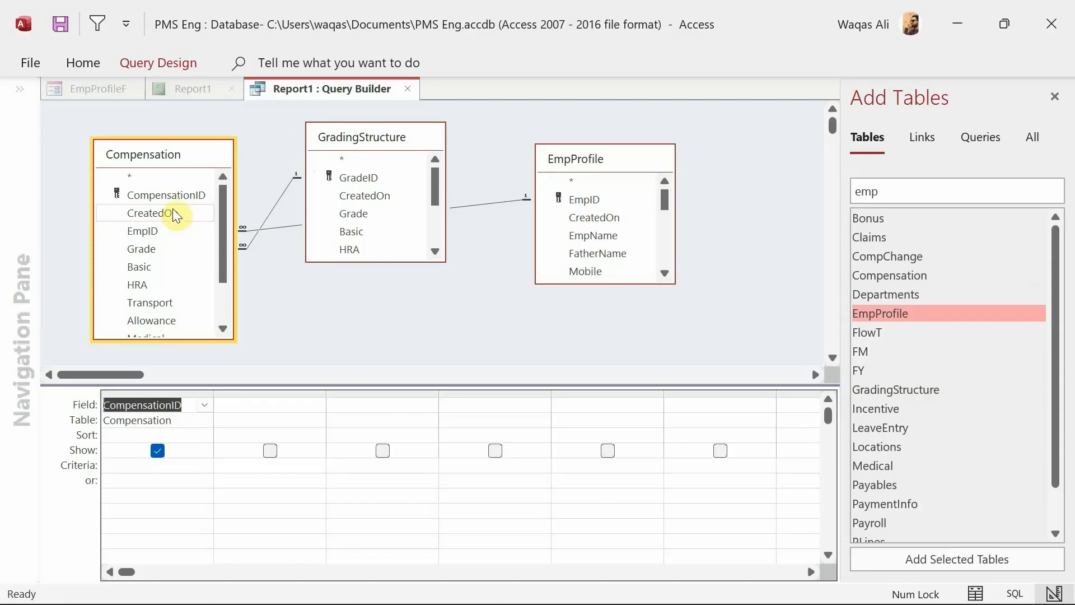
{"action": "double_click", "coordinate": [148, 228]}
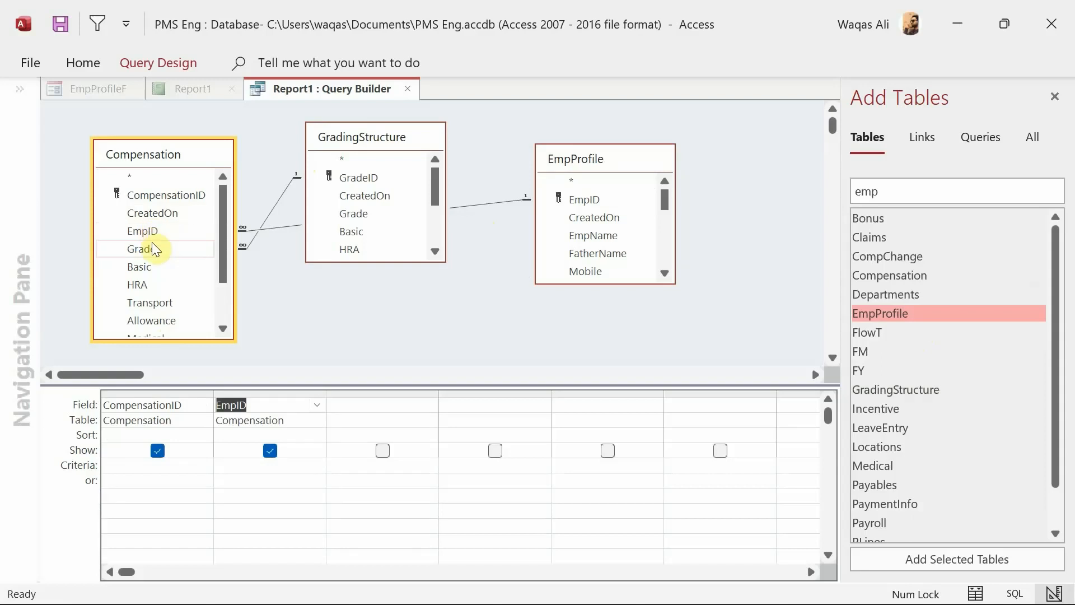
{"action": "double_click", "coordinate": [355, 215]}
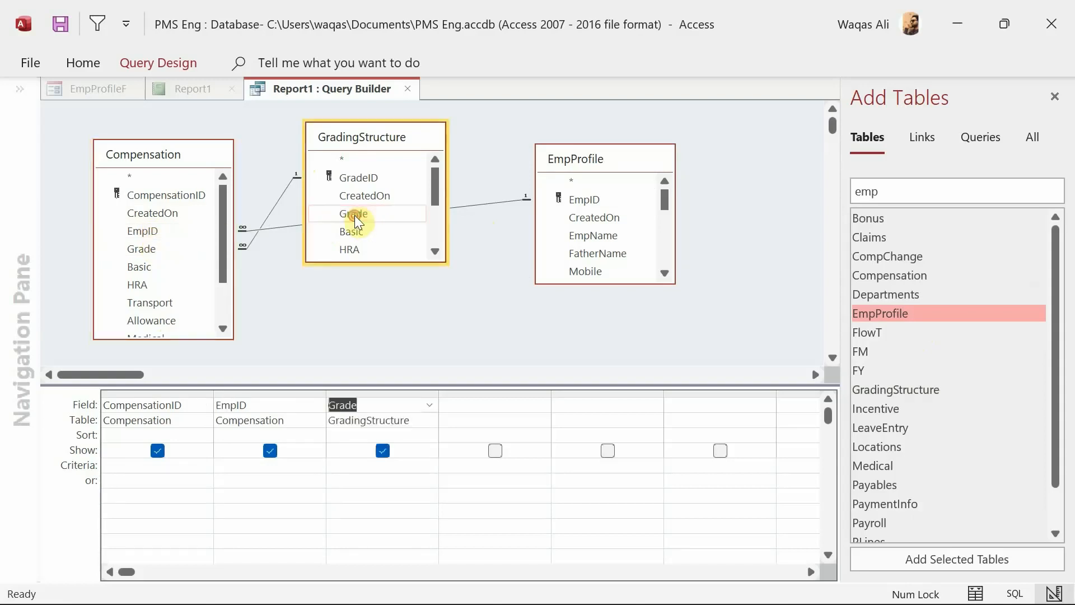
Add the Compensation table's Basic, HRA, Transport and Allowance fields to the query
{"action": "left_click", "coordinate": [133, 287]}
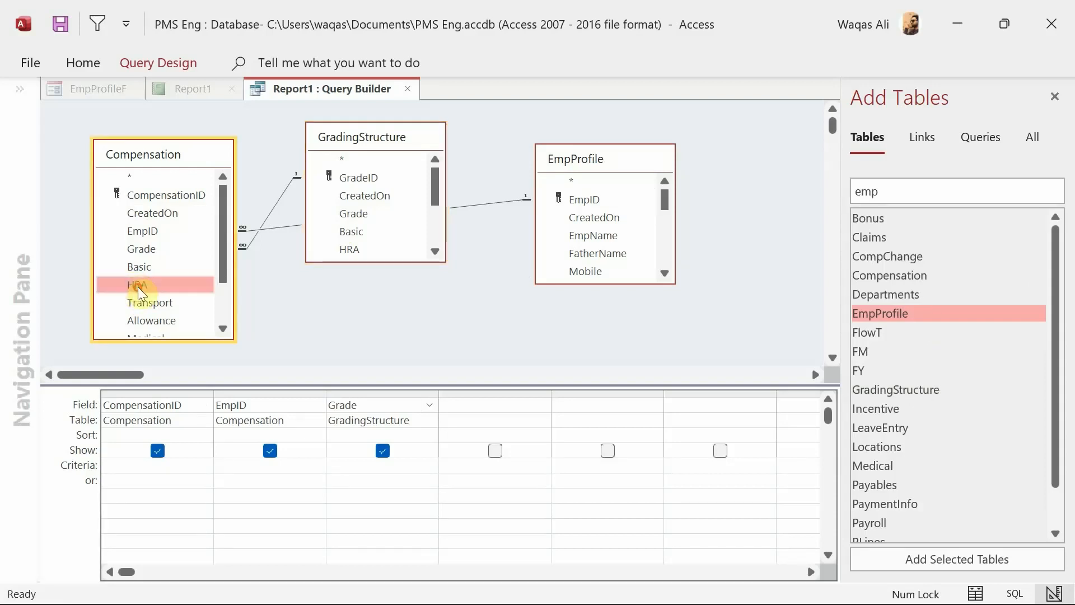
{"action": "double_click", "coordinate": [137, 266]}
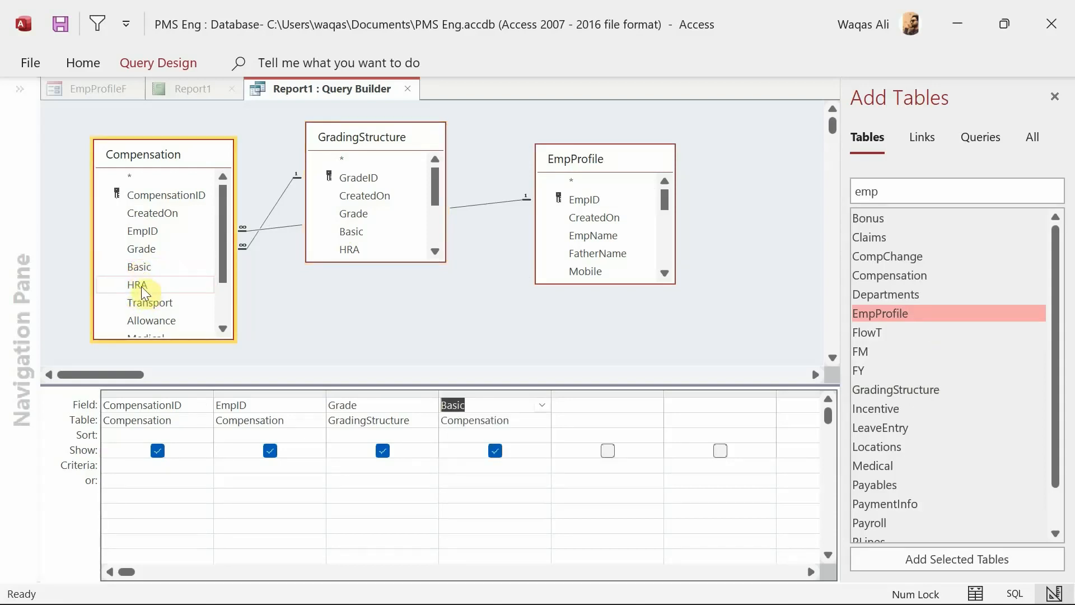
{"action": "double_click", "coordinate": [140, 285]}
{"action": "double_click", "coordinate": [147, 303]}
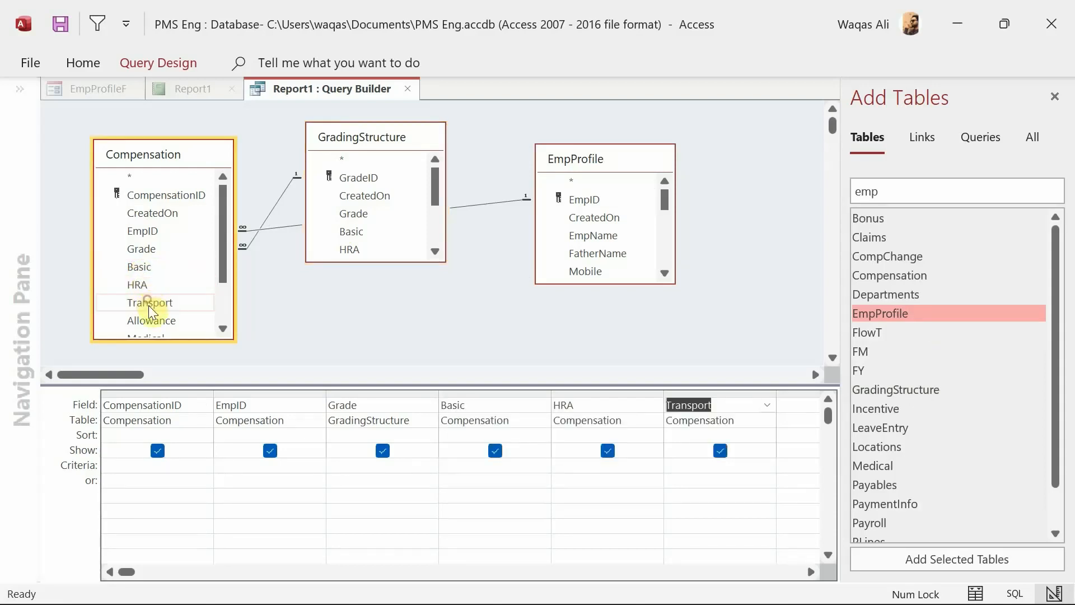
{"action": "double_click", "coordinate": [152, 320]}
Add the Compensation table's Medical, TotalSalary and Status fields to the query
{"action": "left_click_drag", "start_coordinate": [224, 271], "coordinate": [221, 300]}
{"action": "double_click", "coordinate": [154, 284]}
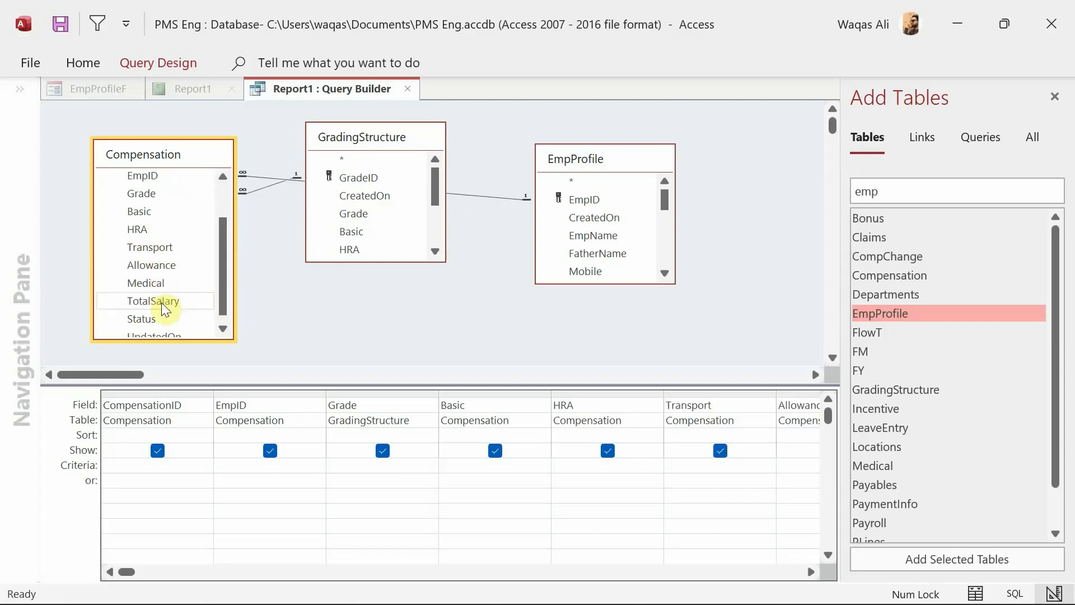
{"action": "double_click", "coordinate": [161, 303]}
{"action": "double_click", "coordinate": [140, 319]}
{"action": "scroll", "coordinate": [168, 306], "scroll_direction": "down", "scroll_amount": 1}
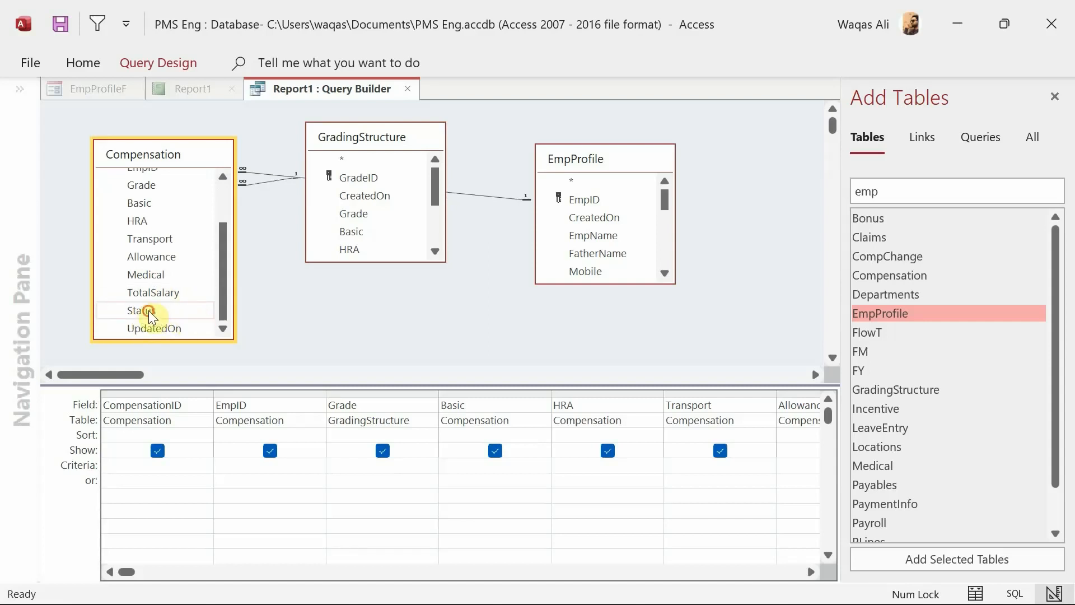
{"action": "double_click", "coordinate": [149, 310]}
{"action": "double_click", "coordinate": [162, 325]}
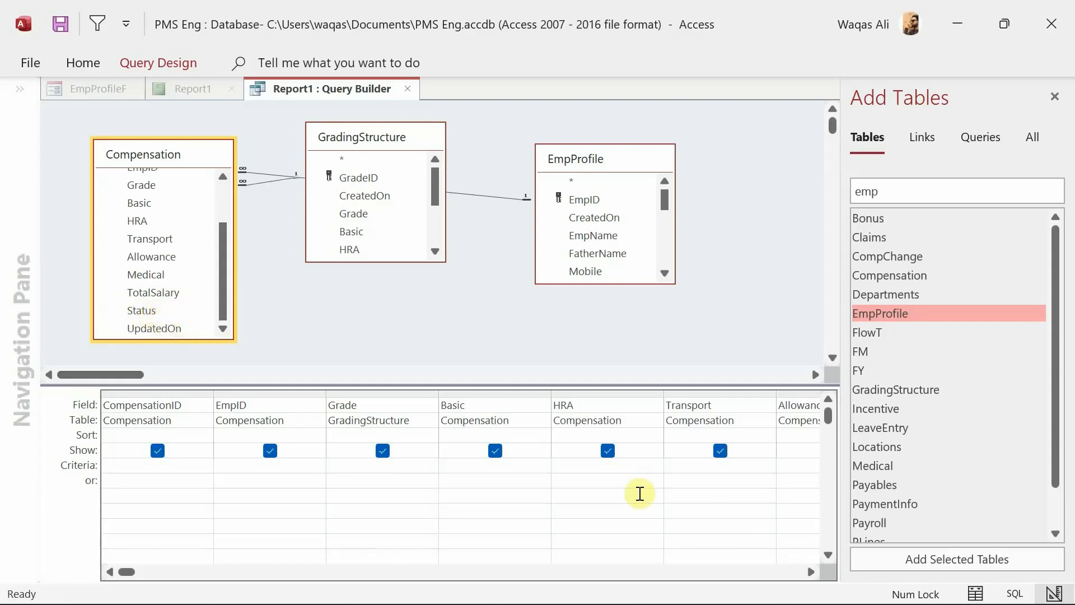
Change the duplicate Status column at the end of the query to UpdatedOn
{"action": "left_click", "coordinate": [811, 569]}
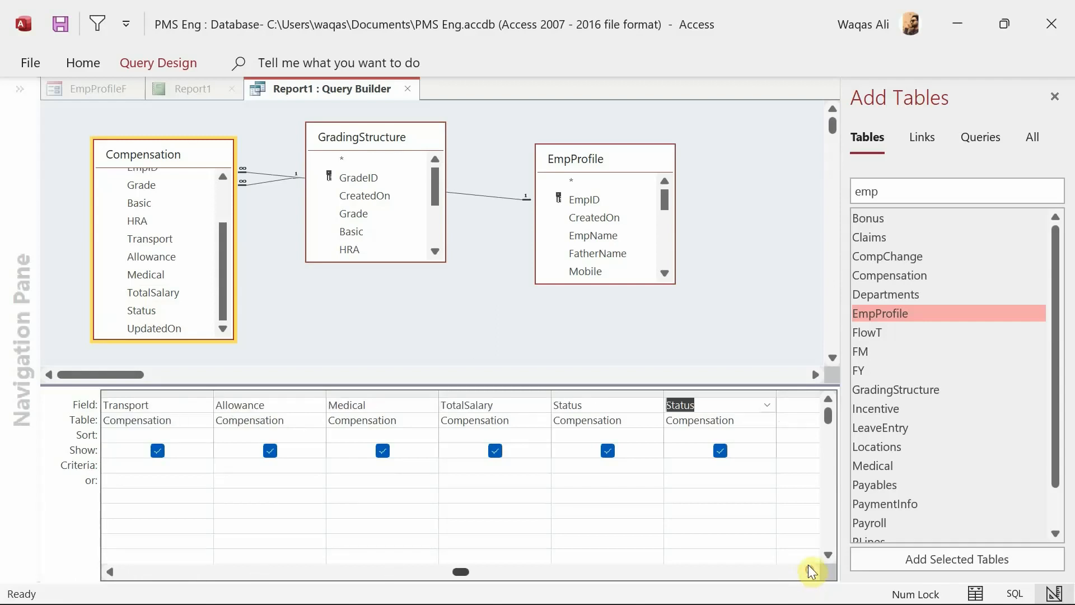
{"action": "left_click", "coordinate": [767, 404]}
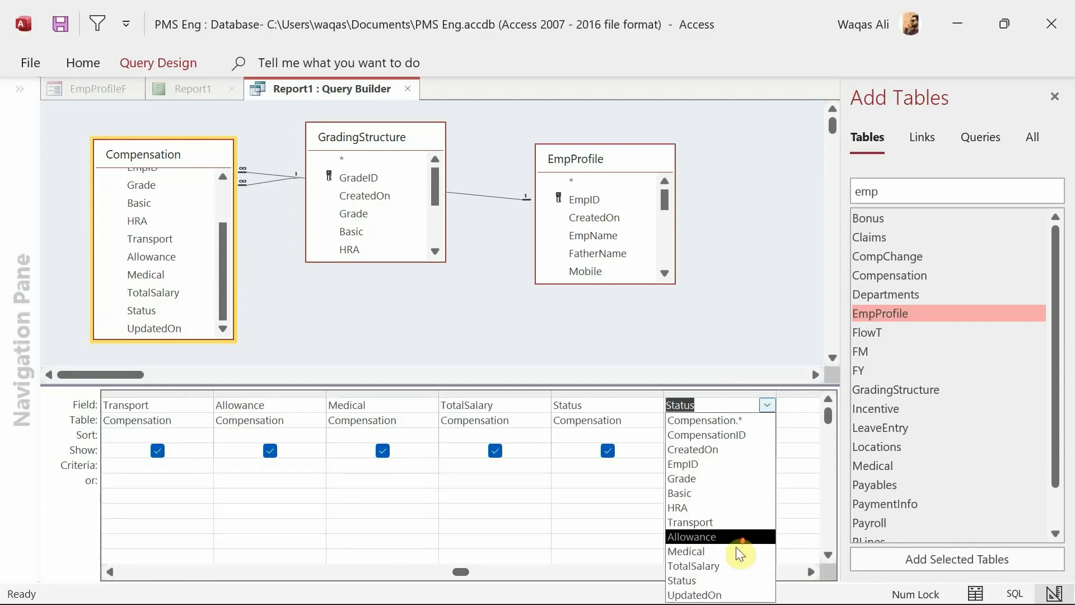
{"action": "left_click", "coordinate": [735, 596]}
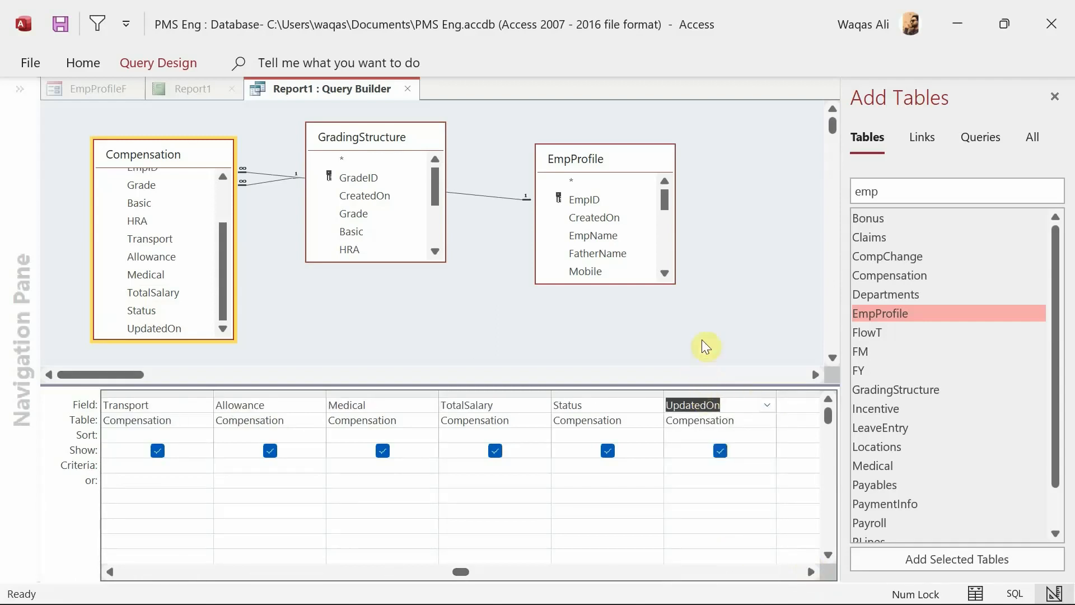
Preview the query in Datasheet View, and save and close the Query Builder
{"action": "right_click", "coordinate": [729, 201]}
{"action": "left_click", "coordinate": [750, 233]}
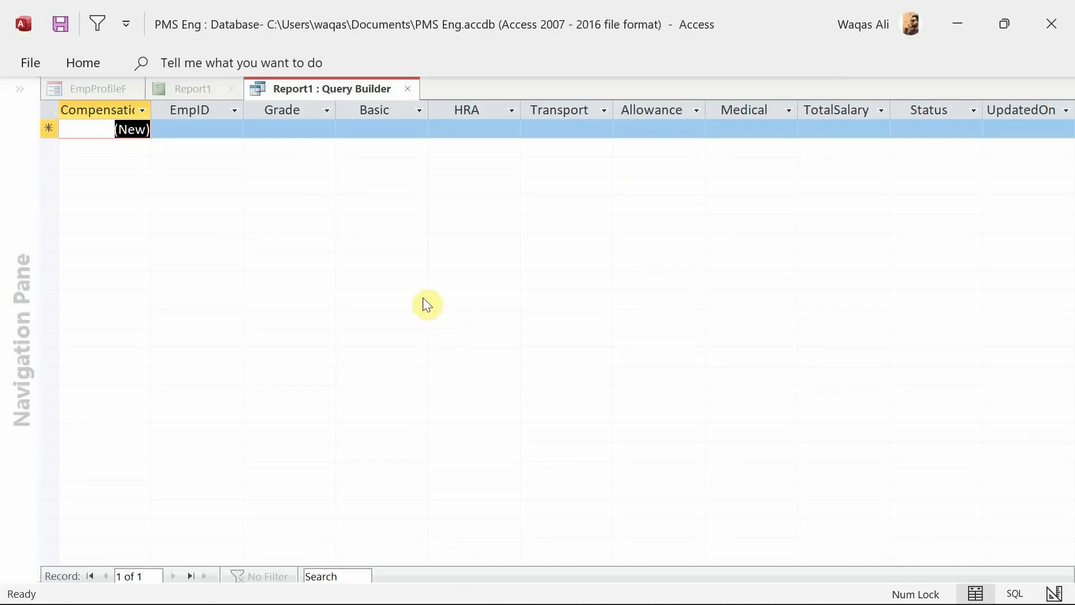
{"action": "right_click", "coordinate": [319, 84]}
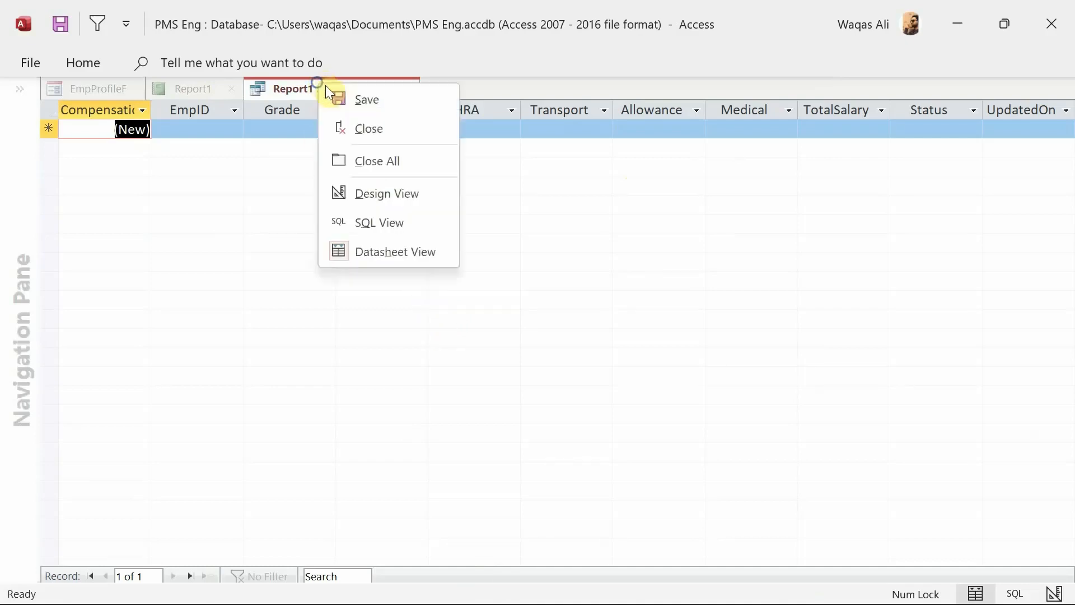
{"action": "left_click", "coordinate": [371, 99]}
{"action": "left_click", "coordinate": [408, 92]}
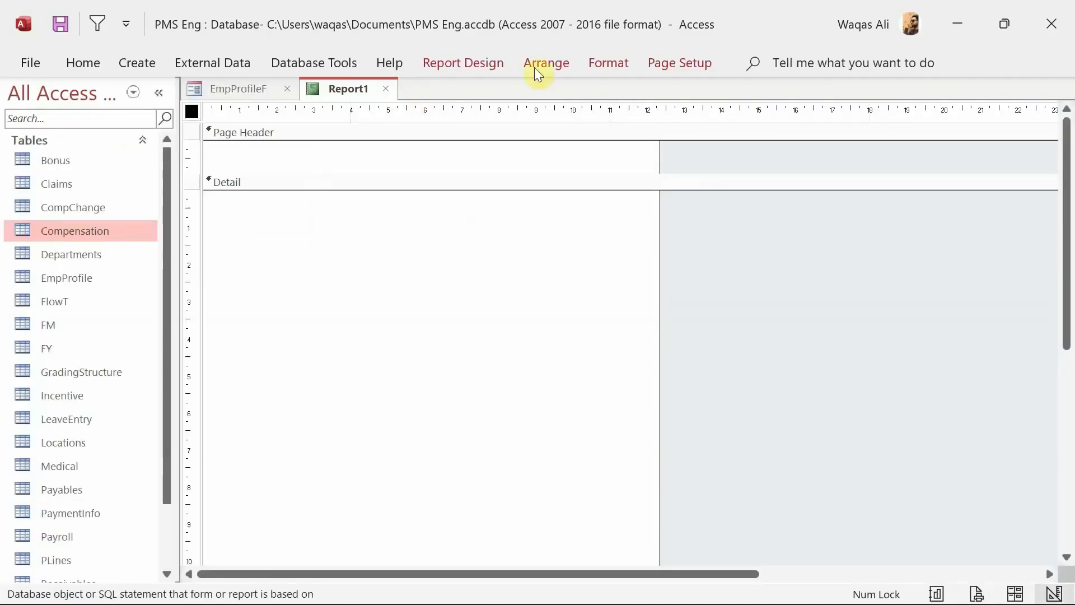
Open the report's field list and place all its fields, from CompensationID to UpdatedOn, in the Detail section
{"action": "left_click", "coordinate": [480, 62]}
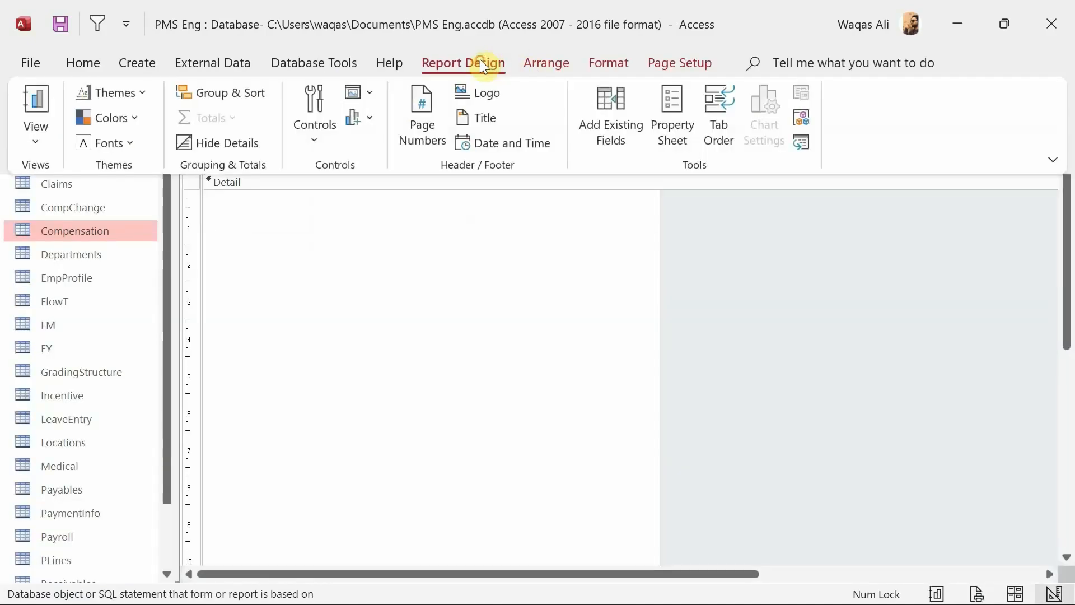
{"action": "left_click", "coordinate": [627, 105]}
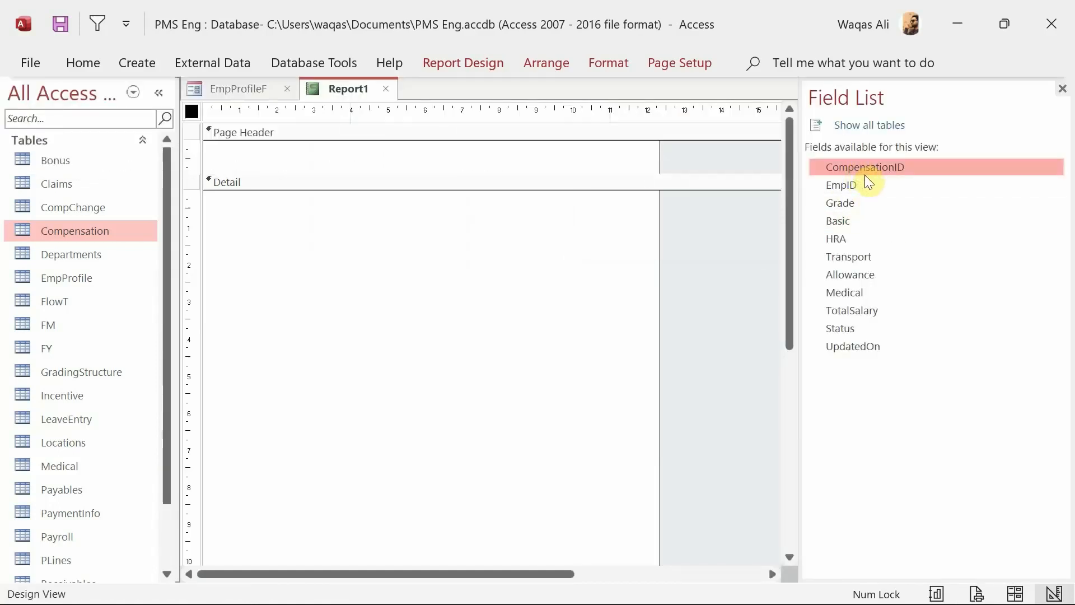
{"action": "key", "text": "ctrl+a"}
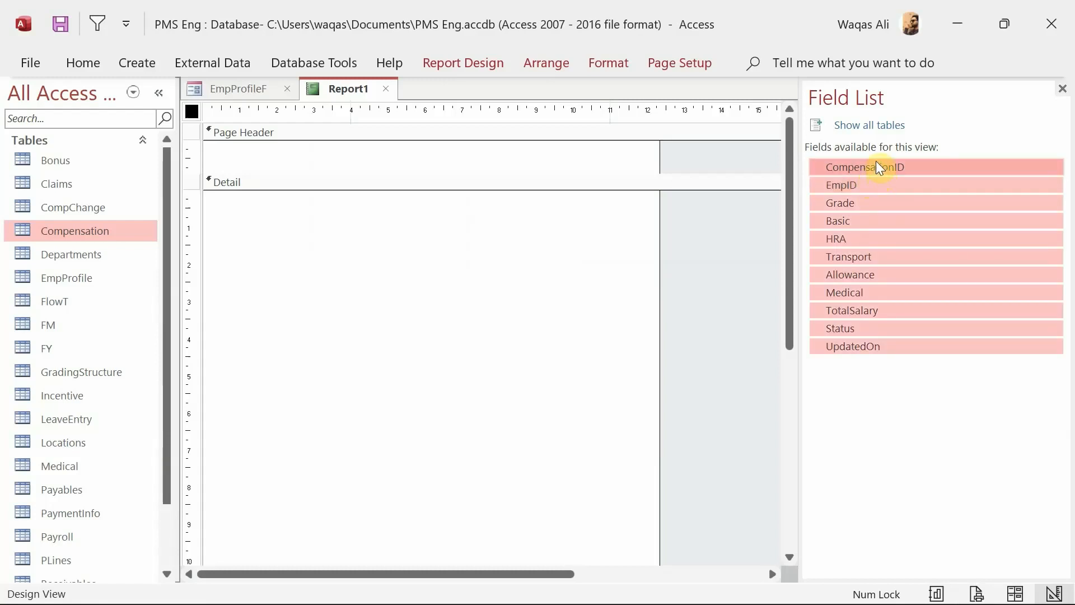
{"action": "left_click_drag", "start_coordinate": [886, 170], "coordinate": [318, 214]}
{"action": "key", "text": "Delete"}
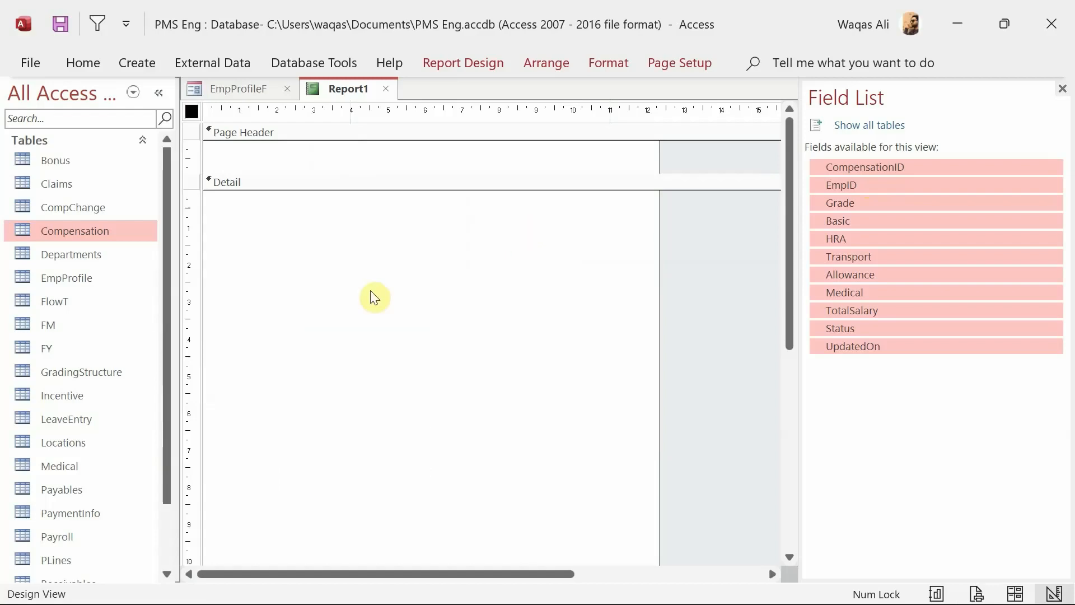
{"action": "left_click_drag", "start_coordinate": [928, 167], "coordinate": [336, 230]}
Apply a Stacked layout to all labels and text boxes in the Detail section
{"action": "left_click_drag", "start_coordinate": [501, 213], "coordinate": [136, 570]}
{"action": "right_click", "coordinate": [399, 330]}
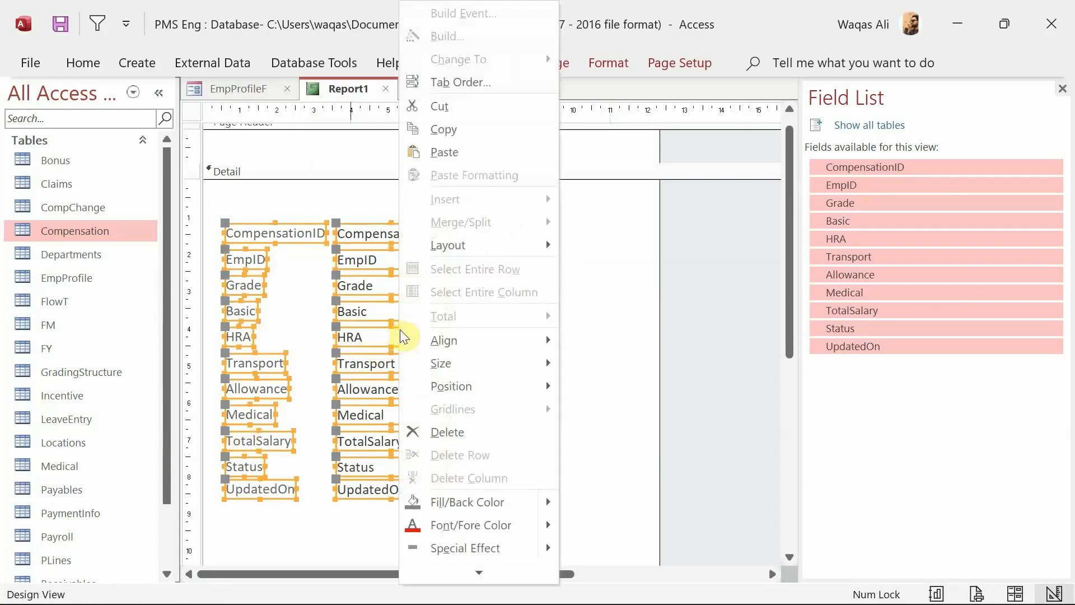
{"action": "mouse_move", "coordinate": [463, 249]}
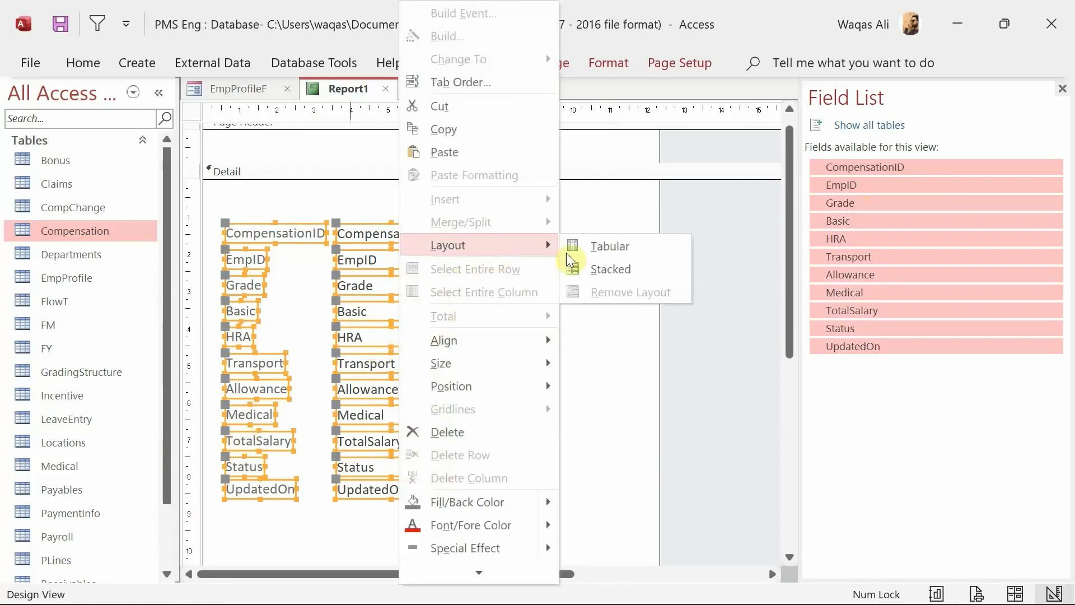
{"action": "left_click", "coordinate": [580, 268]}
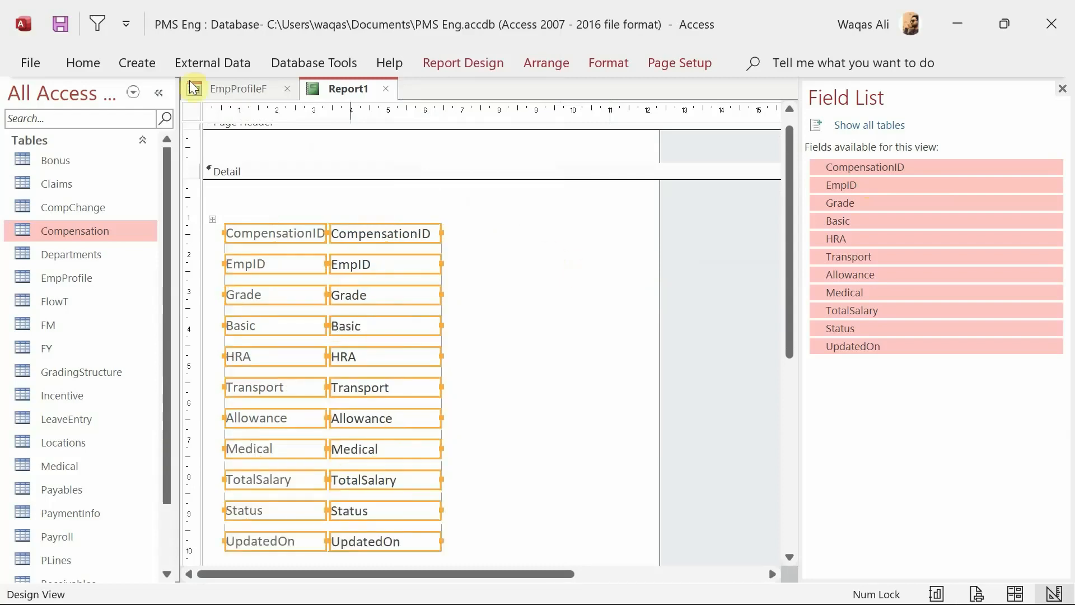
Set the font color of all the stacked labels and text boxes to black
{"action": "left_click", "coordinate": [84, 63]}
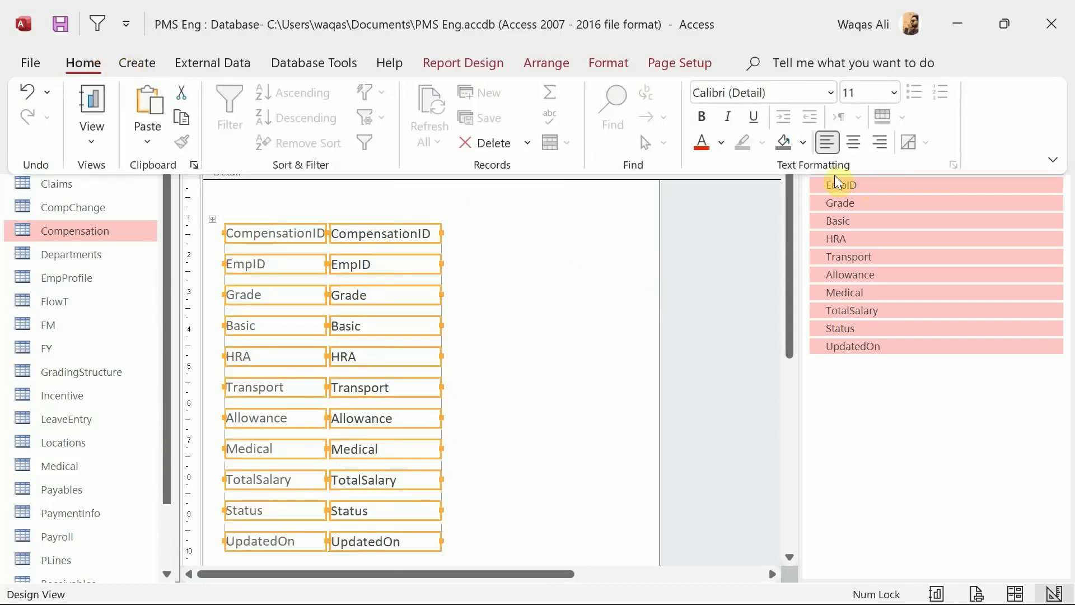
{"action": "left_click", "coordinate": [723, 143]}
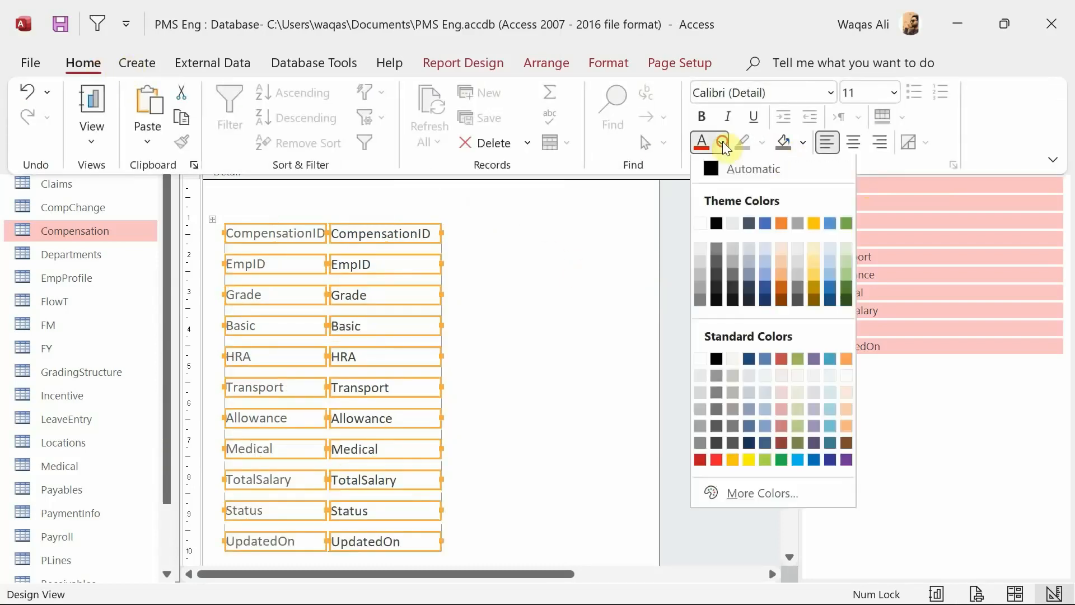
{"action": "left_click", "coordinate": [720, 224]}
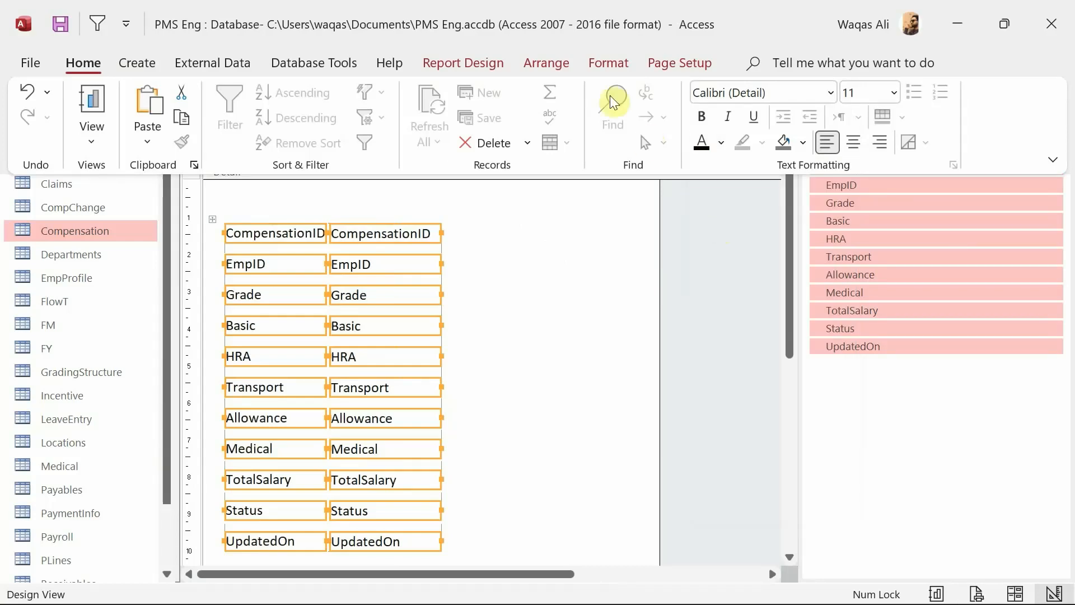
Set the stacked layout's control padding to Narrow
{"action": "left_click", "coordinate": [548, 59]}
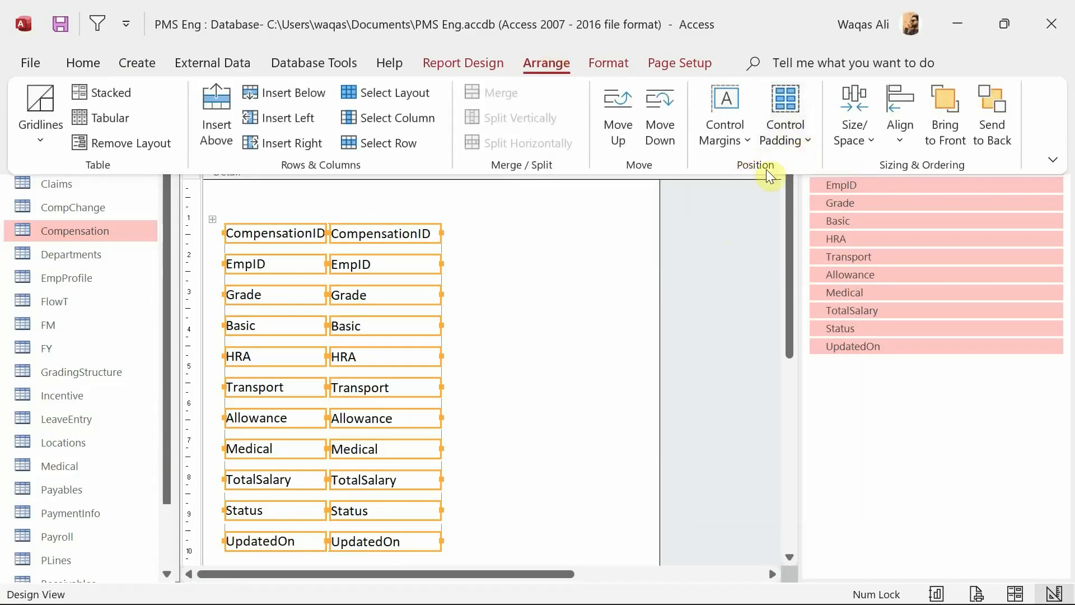
{"action": "left_click", "coordinate": [795, 140]}
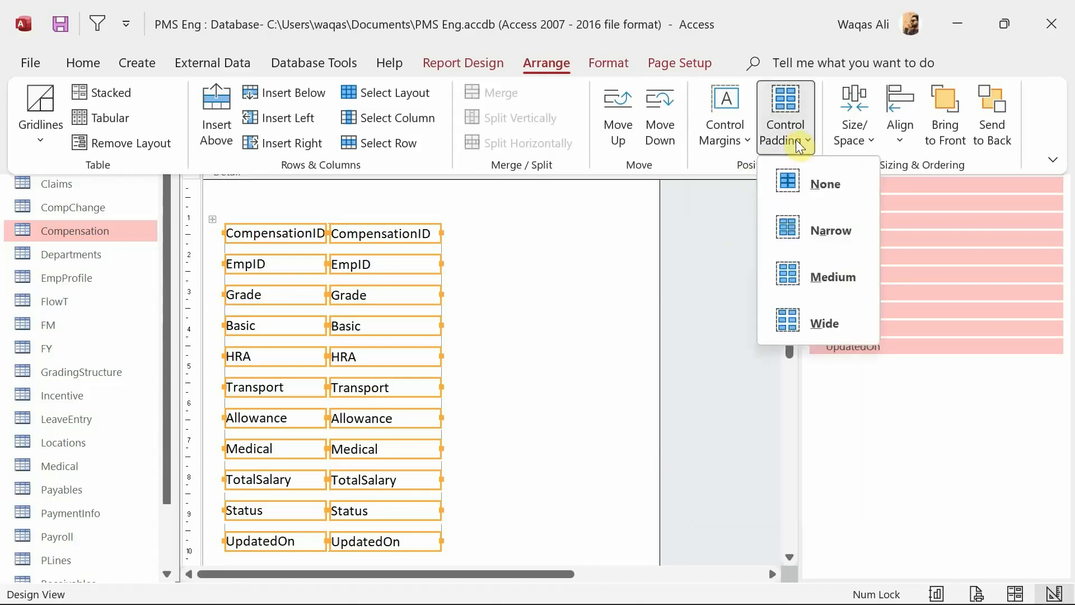
{"action": "left_click", "coordinate": [805, 230]}
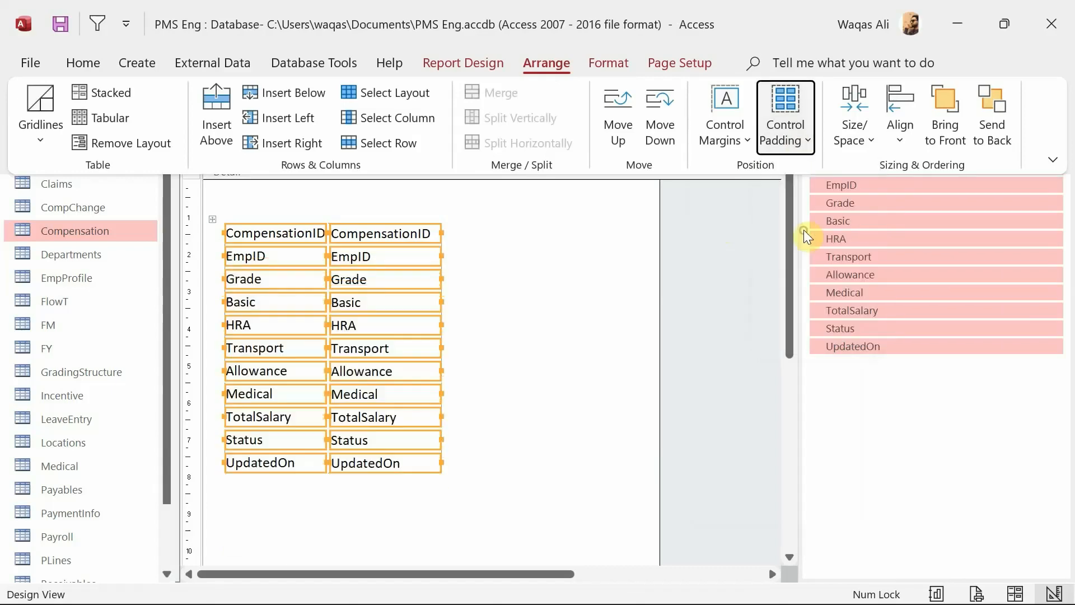
Move the stacked layout toward the middle of the Detail section
{"action": "left_click", "coordinate": [539, 321]}
{"action": "left_click_drag", "start_coordinate": [401, 256], "coordinate": [466, 254]}
{"action": "left_click", "coordinate": [328, 197]}
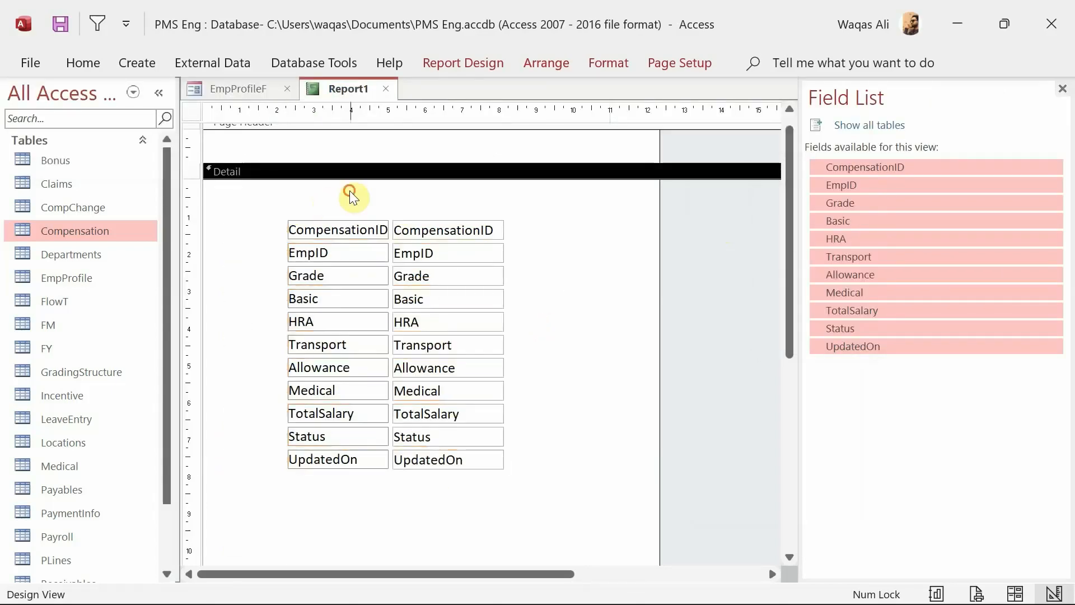
Widen the column of field labels slightly and make all its labels bold
{"action": "left_click_drag", "start_coordinate": [349, 190], "coordinate": [325, 486]}
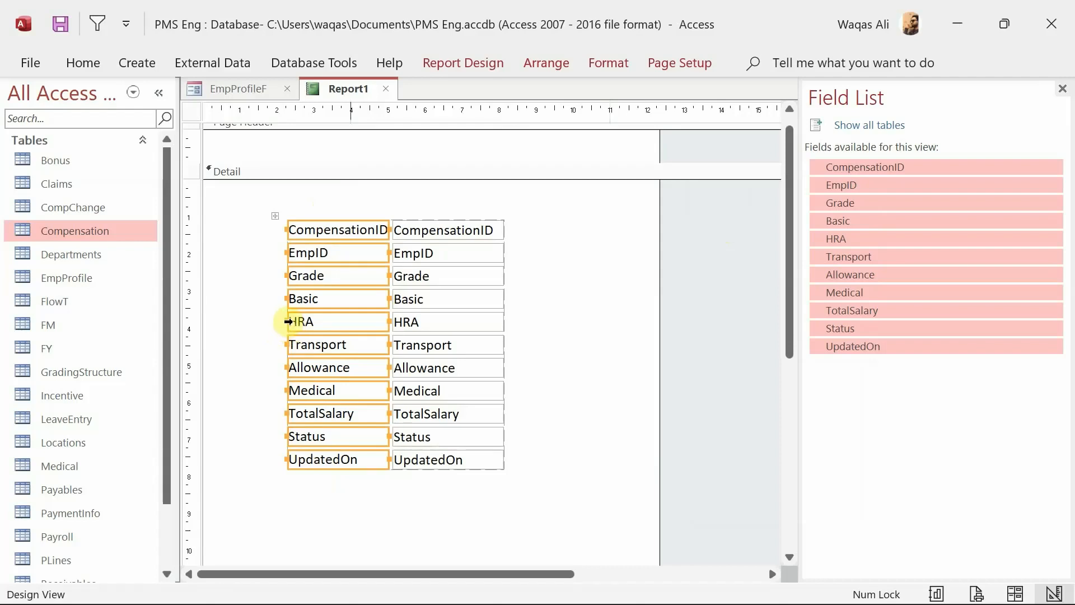
{"action": "left_click_drag", "start_coordinate": [286, 319], "coordinate": [265, 318]}
{"action": "key", "text": "ctrl+b"}
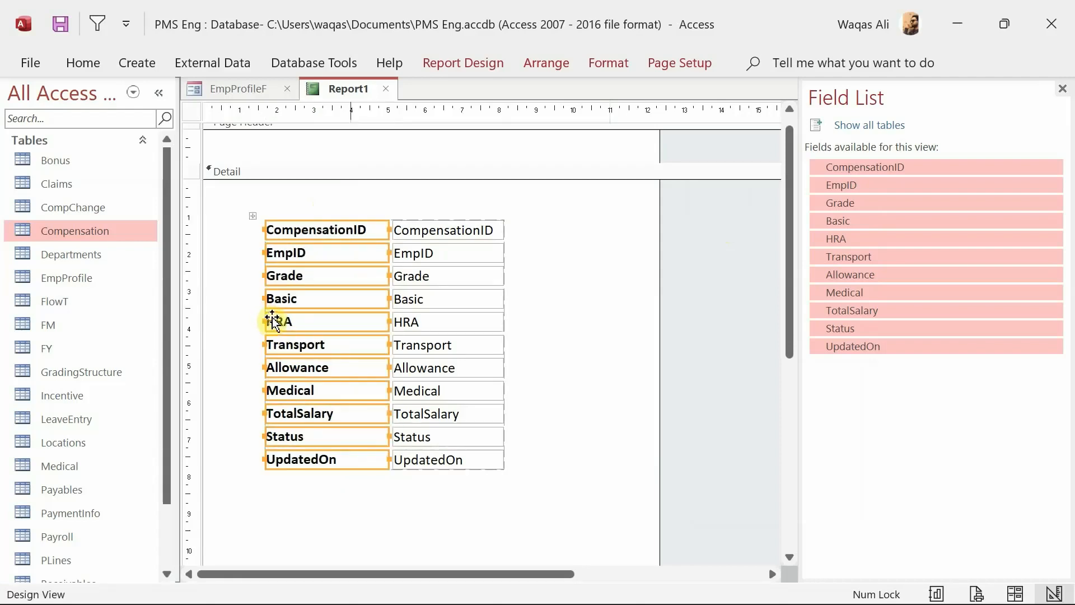
Change the captions of the CompensationID and EmpID labels to "Compensation ID:" and "Employee ID:"
{"action": "left_click", "coordinate": [367, 215]}
{"action": "left_click", "coordinate": [354, 231]}
{"action": "left_click", "coordinate": [354, 230]}
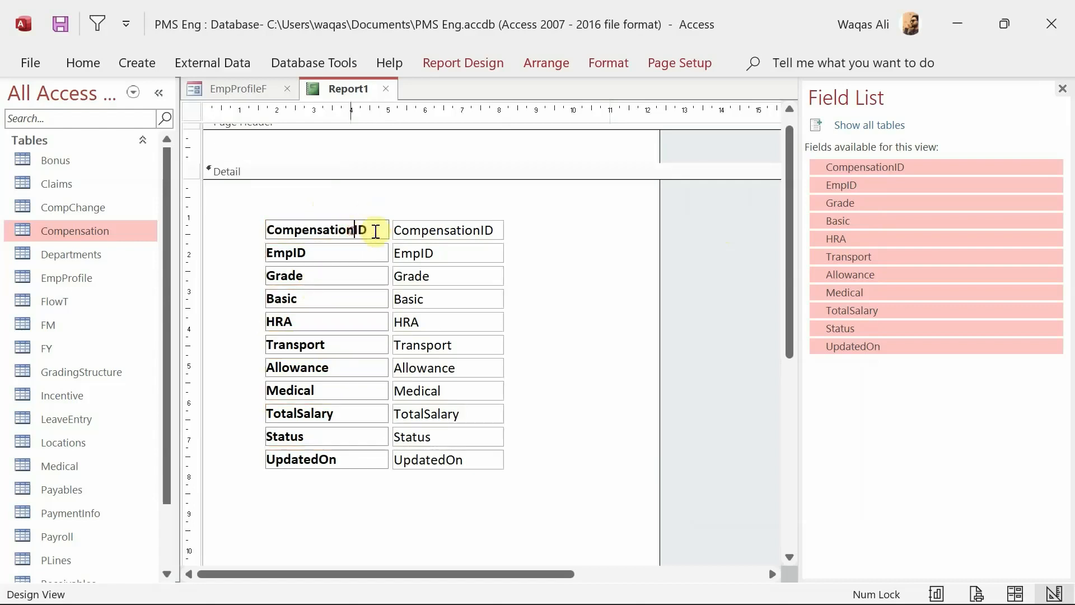
{"action": "key", "text": "Return"}
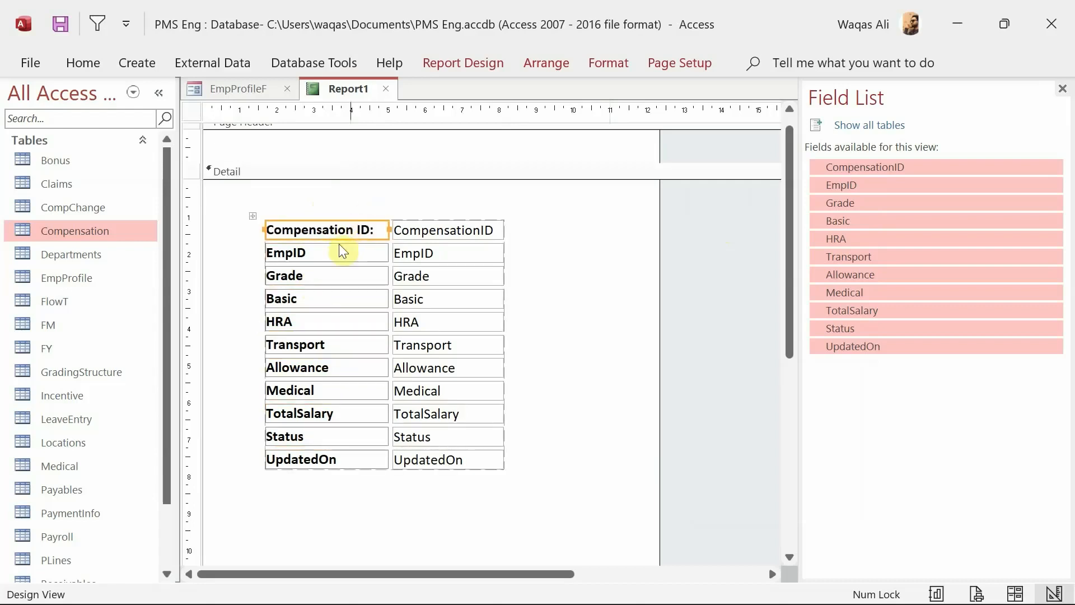
{"action": "left_click", "coordinate": [341, 251]}
{"action": "left_click", "coordinate": [294, 252]}
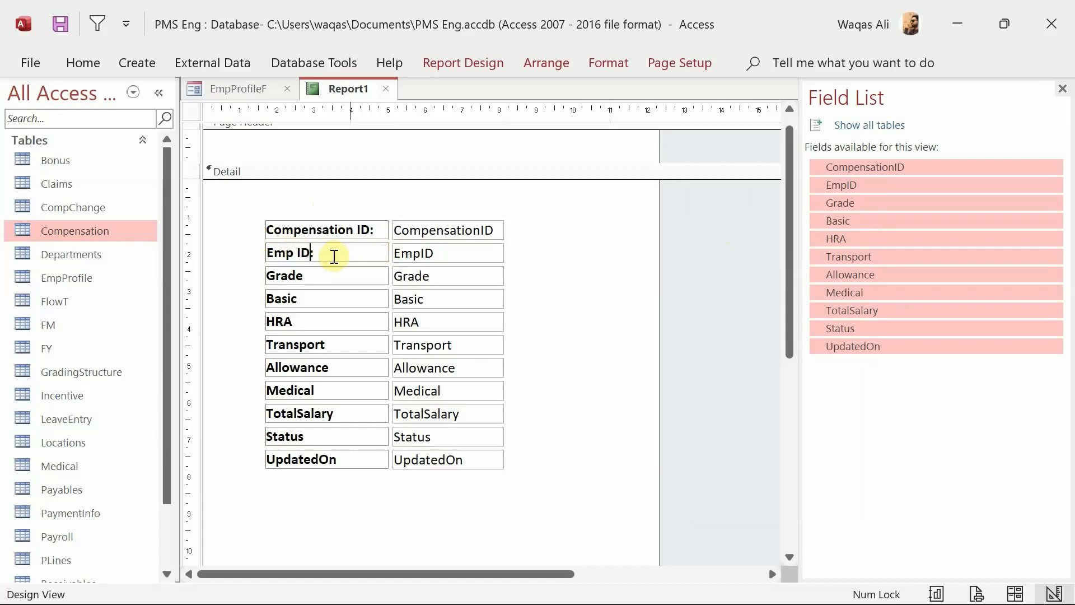
{"action": "type", "text": "loyee"}
{"action": "key", "text": "Return"}
Change the captions of the Grade and Basic labels to "Grade:" and "Basic Salary:"
{"action": "left_click", "coordinate": [329, 274]}
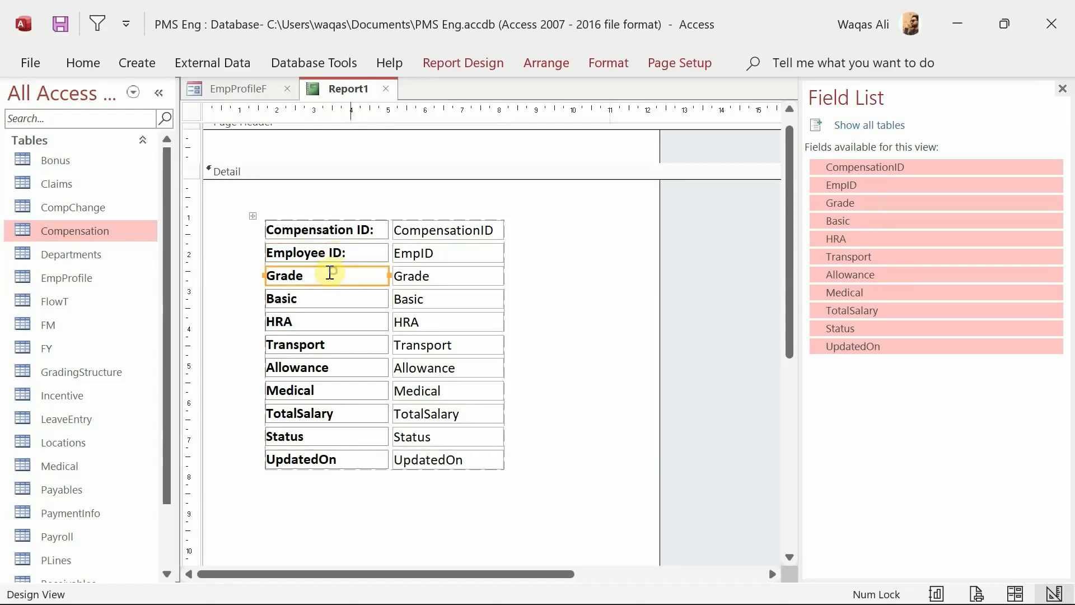
{"action": "left_click", "coordinate": [323, 275]}
{"action": "type", "text": ":"}
{"action": "key", "text": "Return"}
{"action": "left_click", "coordinate": [340, 297]}
{"action": "left_click", "coordinate": [341, 298]}
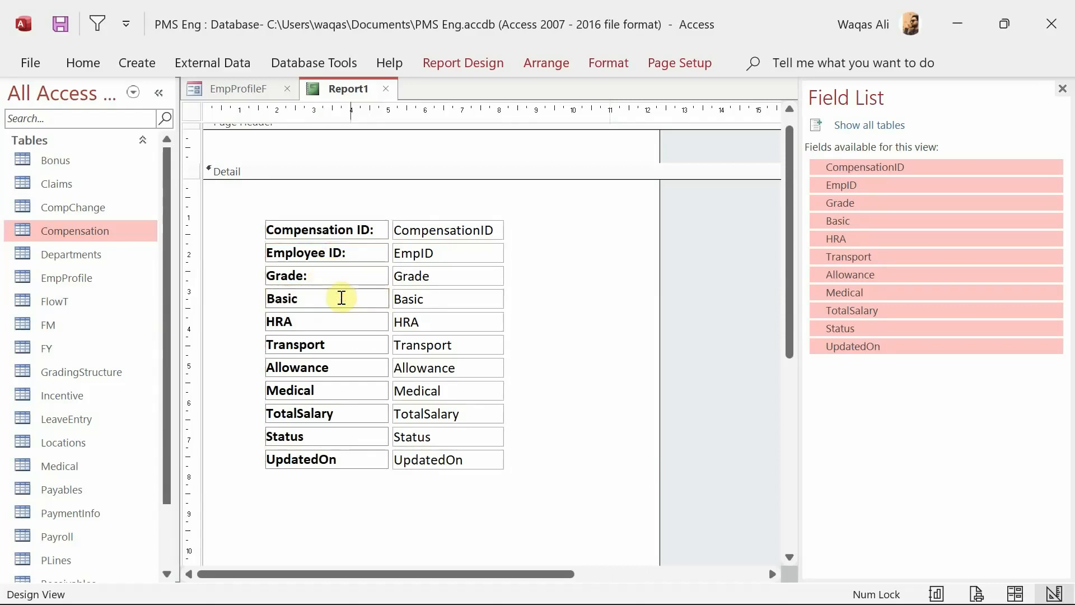
{"action": "type", "text": "Salary:"}
{"action": "key", "text": "Return"}
Change the captions of the HRA and Transport labels to "HR Allowance:" and "Transportion:"
{"action": "left_click", "coordinate": [319, 317]}
{"action": "left_click", "coordinate": [295, 317]}
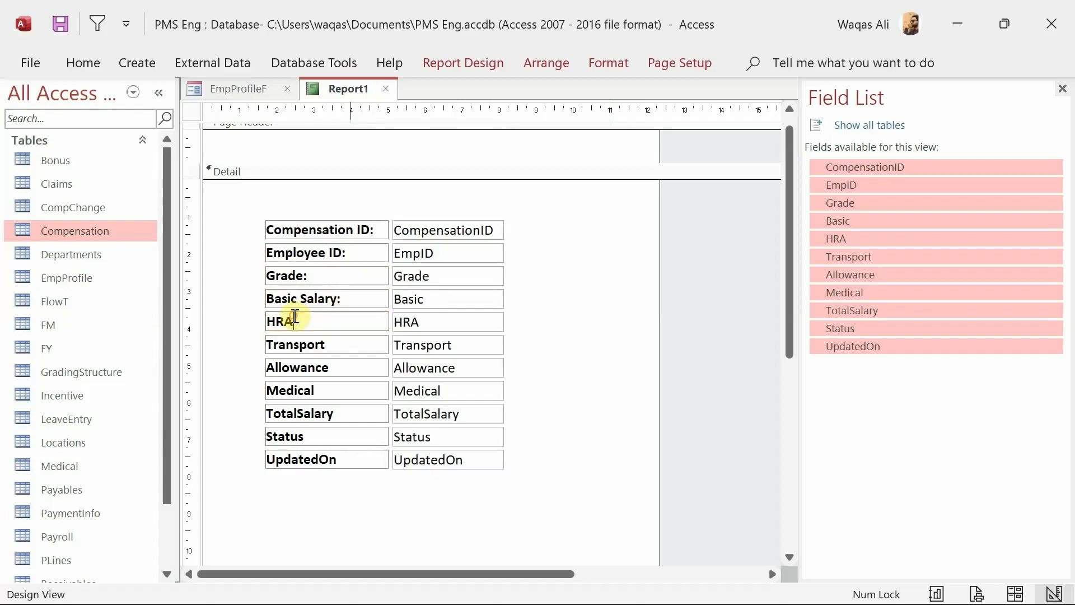
{"action": "type", "text": "Allowance:"}
{"action": "key", "text": "Return"}
{"action": "left_click", "coordinate": [344, 356]}
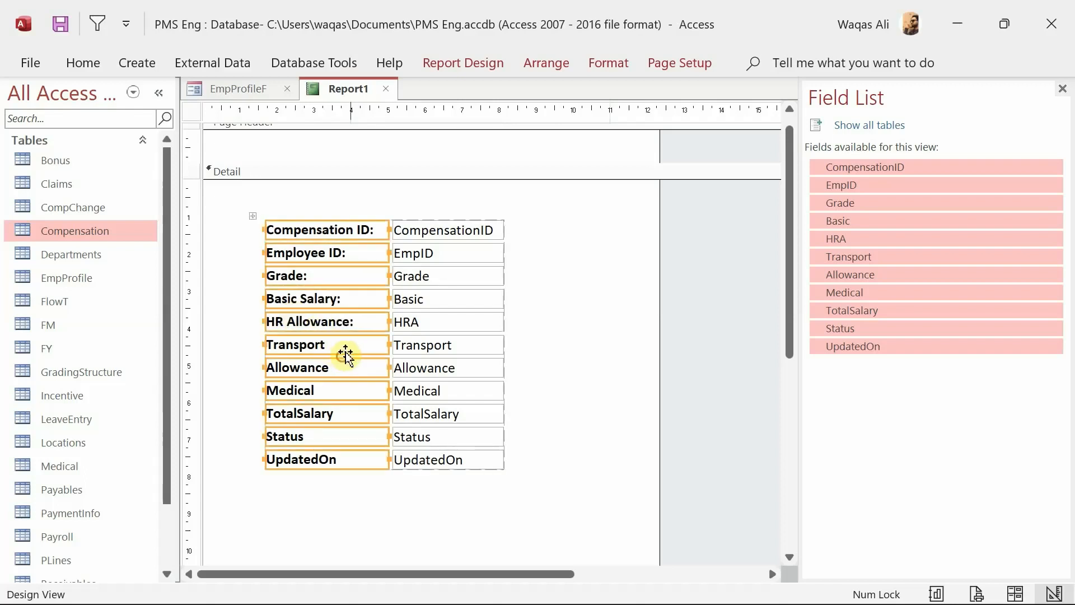
{"action": "left_click", "coordinate": [496, 368]}
{"action": "left_click", "coordinate": [530, 343]}
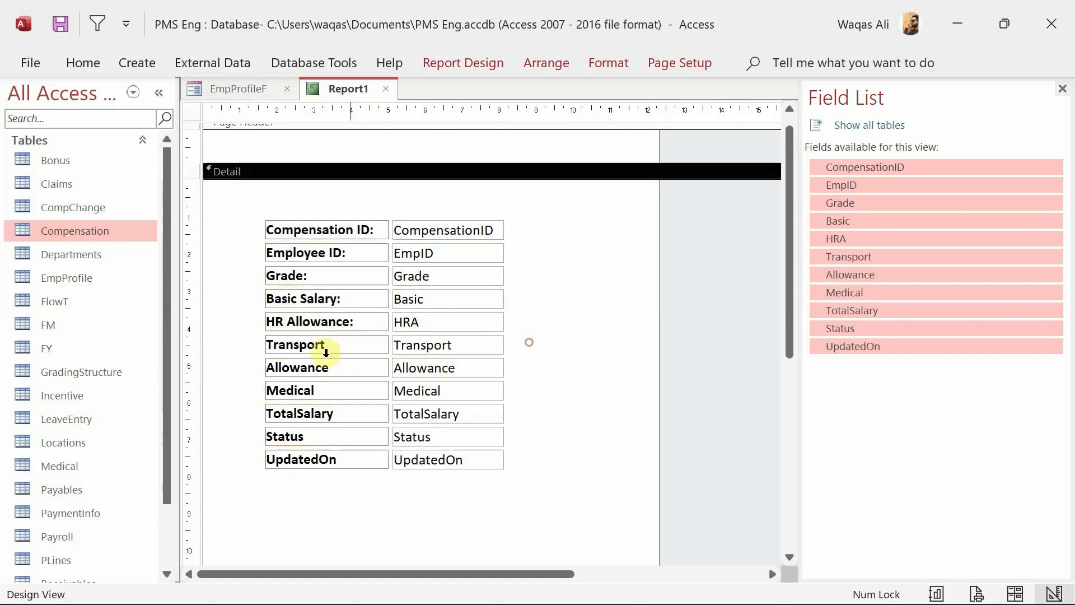
{"action": "left_click", "coordinate": [356, 344]}
{"action": "left_click", "coordinate": [359, 345]}
{"action": "type", "text": "ion:"}
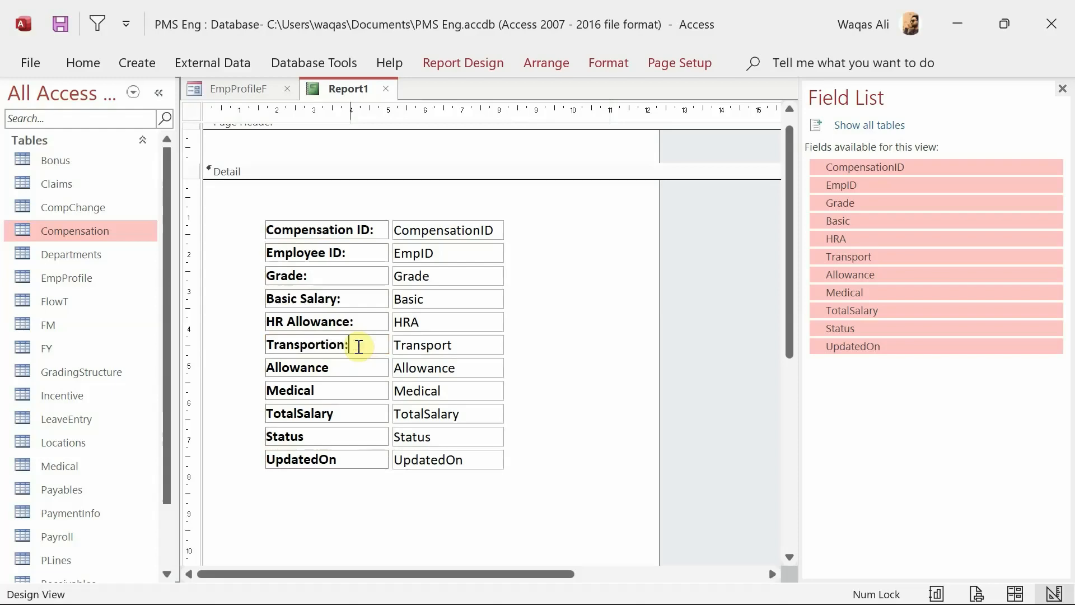
{"action": "key", "text": "Return"}
Add a colon to the captions of the Allowance and Medical labels
{"action": "left_click", "coordinate": [346, 368]}
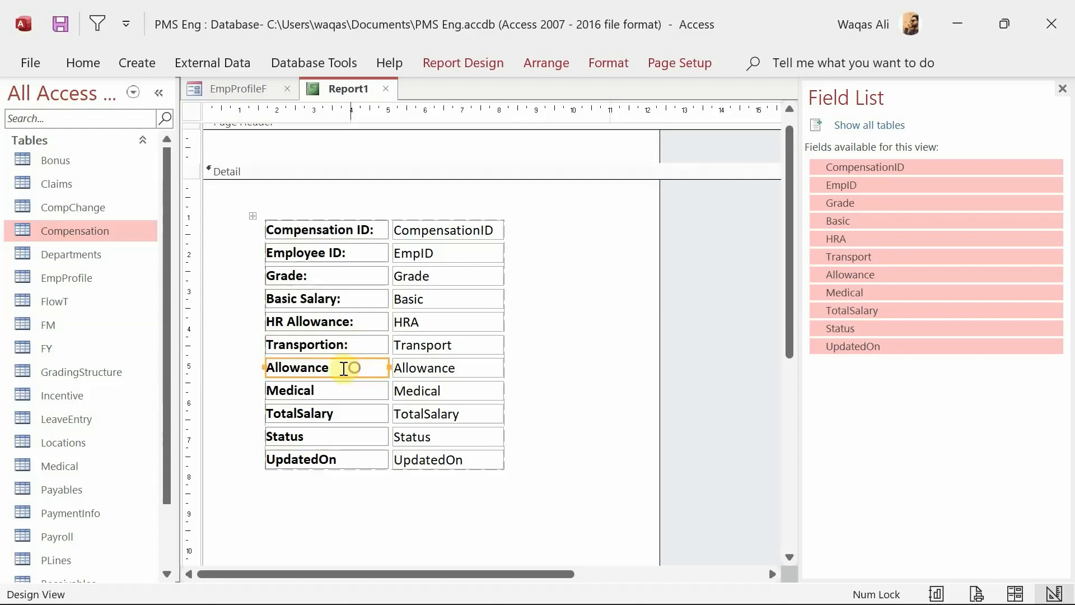
{"action": "left_click", "coordinate": [343, 368]}
{"action": "key", "text": "Return"}
{"action": "left_click", "coordinate": [357, 394]}
{"action": "left_click", "coordinate": [359, 395]}
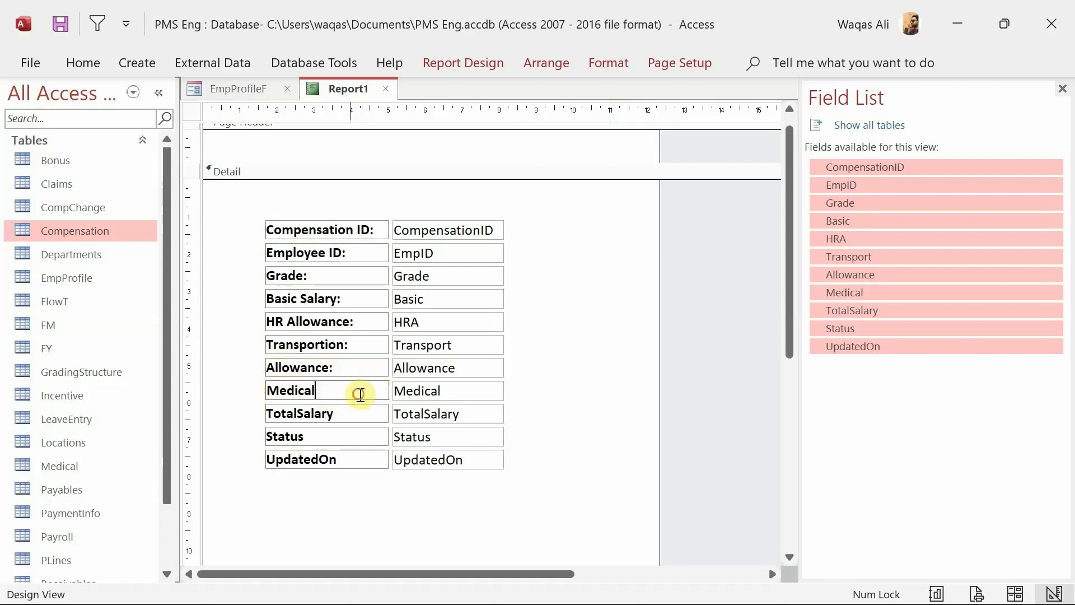
{"action": "type", "text": ":"}
Change the captions of the TotalSalary and Status labels to "Total Salary:" and "Status:"
{"action": "left_click", "coordinate": [354, 414]}
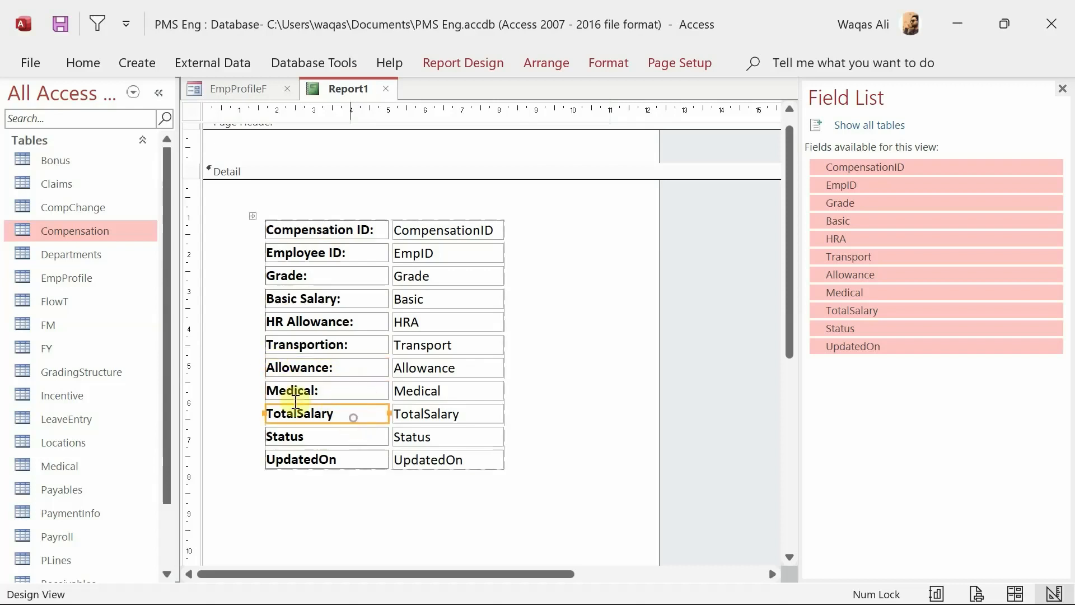
{"action": "left_click", "coordinate": [300, 411]}
{"action": "left_click", "coordinate": [356, 414]}
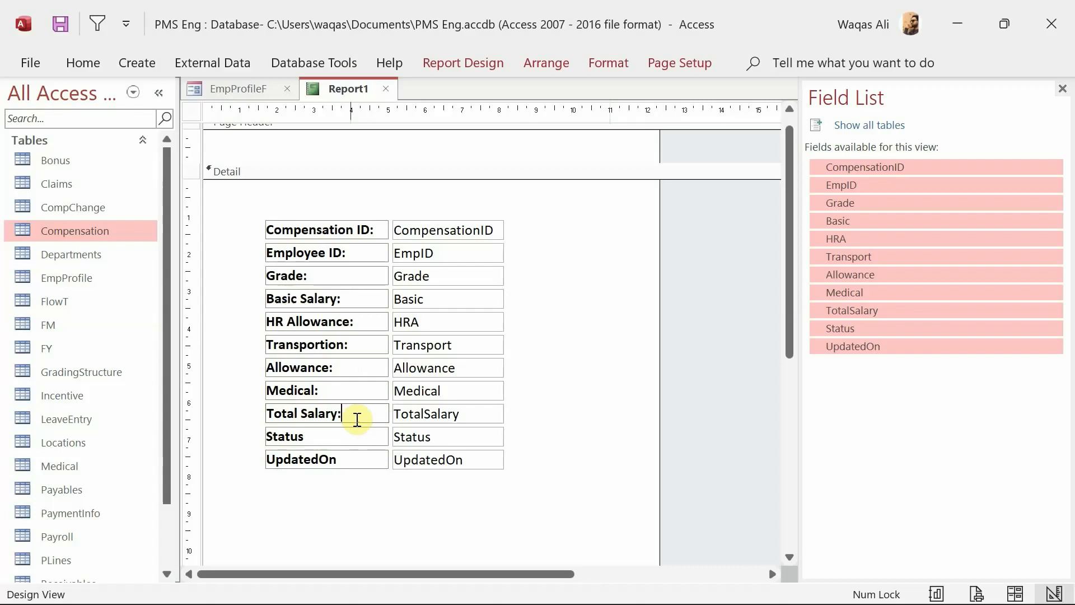
{"action": "key", "text": "Return"}
{"action": "left_click", "coordinate": [331, 432]}
{"action": "left_click", "coordinate": [328, 434]}
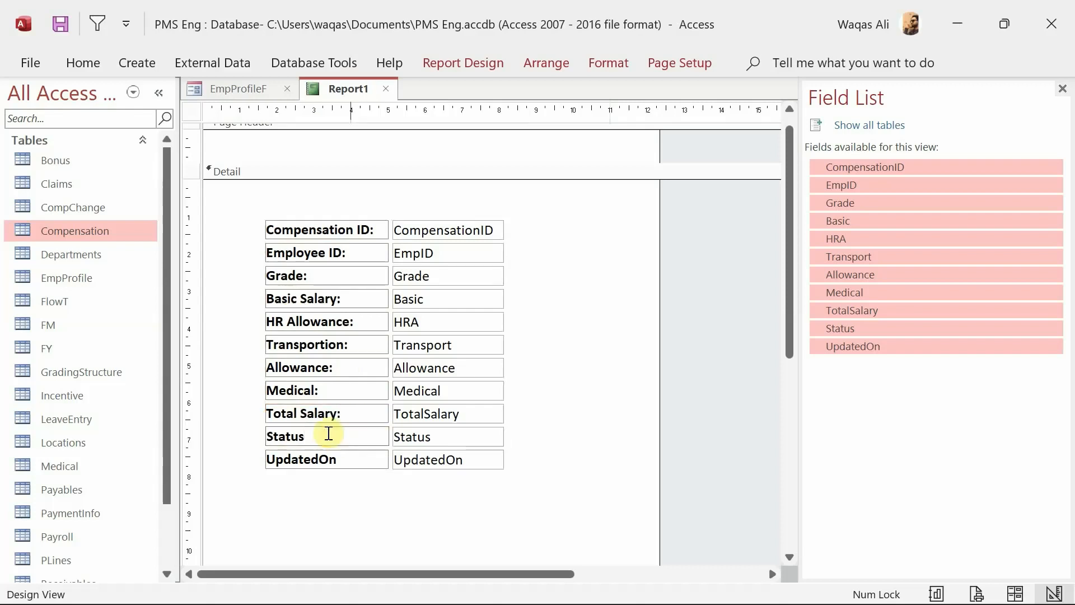
{"action": "type", "text": ":"}
{"action": "key", "text": "Return"}
Change the caption of the UpdatedOn label to "Updated On:"
{"action": "left_click", "coordinate": [344, 458]}
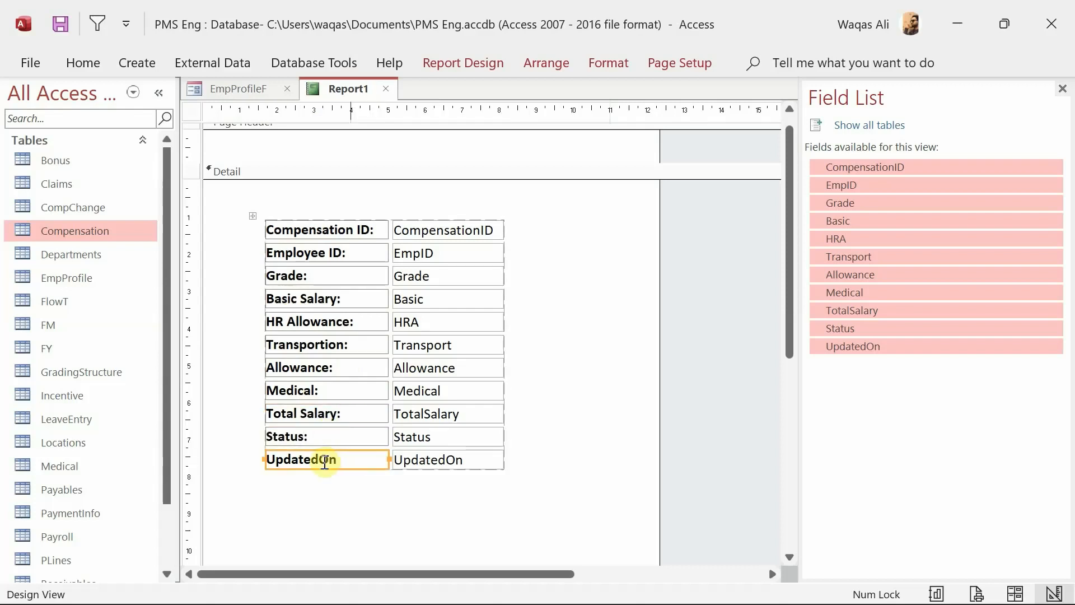
{"action": "left_click", "coordinate": [321, 460]}
{"action": "left_click", "coordinate": [376, 461]}
{"action": "type", "text": ":"}
{"action": "key", "text": "Return"}
Move the whole stacked layout to the upper-left corner of the Detail section and slightly reduce the Page Header's height
{"action": "left_click_drag", "start_coordinate": [557, 480], "coordinate": [334, 217]}
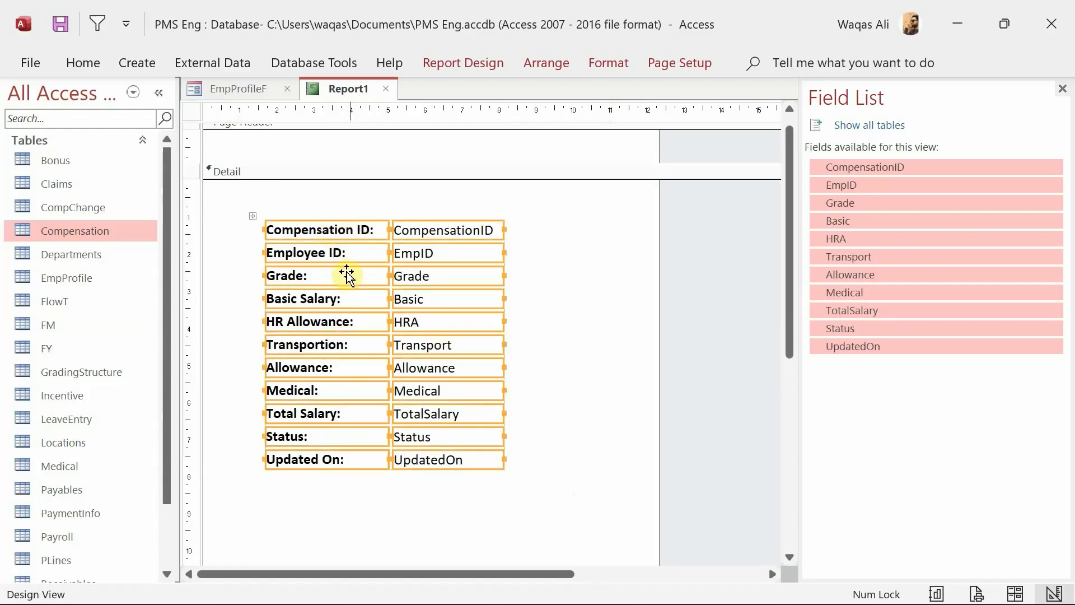
{"action": "left_click_drag", "start_coordinate": [348, 273], "coordinate": [288, 241]}
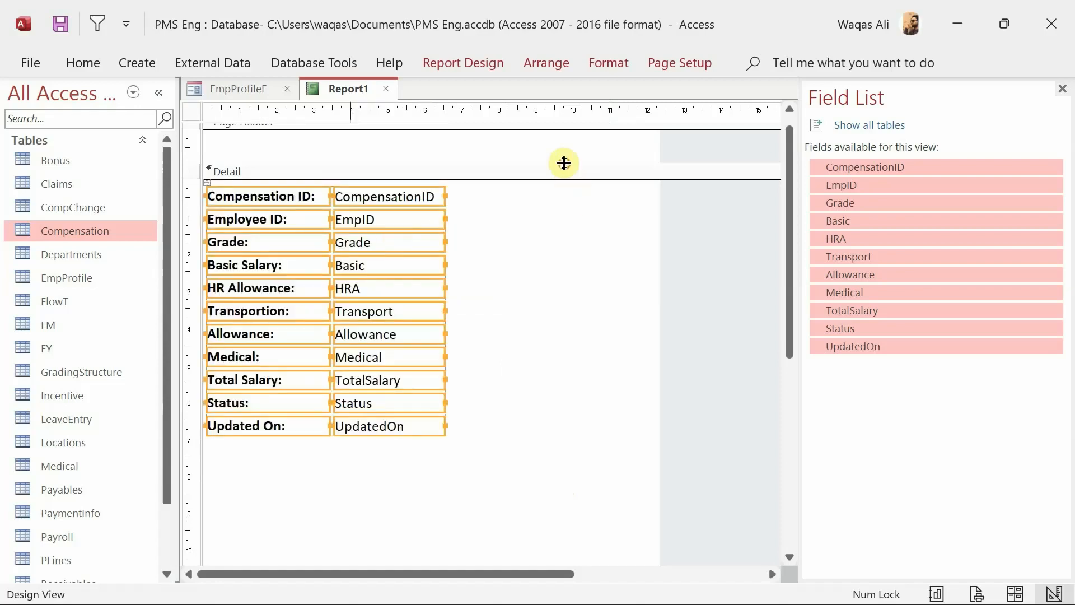
{"action": "left_click_drag", "start_coordinate": [564, 162], "coordinate": [564, 154]}
Remove the stacked layout from all the labels and text boxes so each can be moved freely
{"action": "left_click_drag", "start_coordinate": [469, 193], "coordinate": [248, 423]}
{"action": "right_click", "coordinate": [324, 348]}
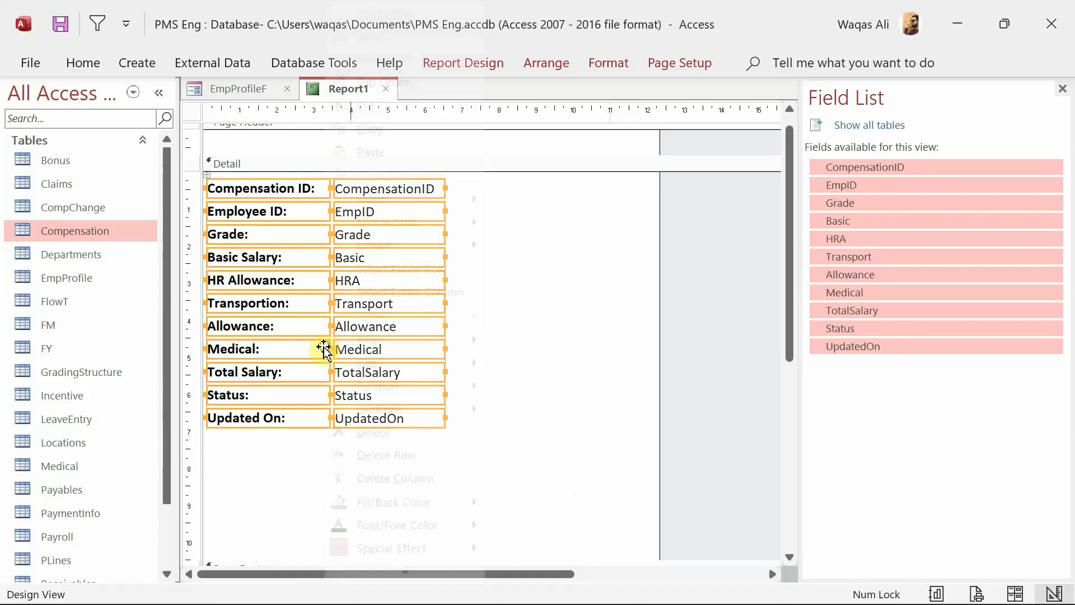
{"action": "mouse_move", "coordinate": [443, 248]}
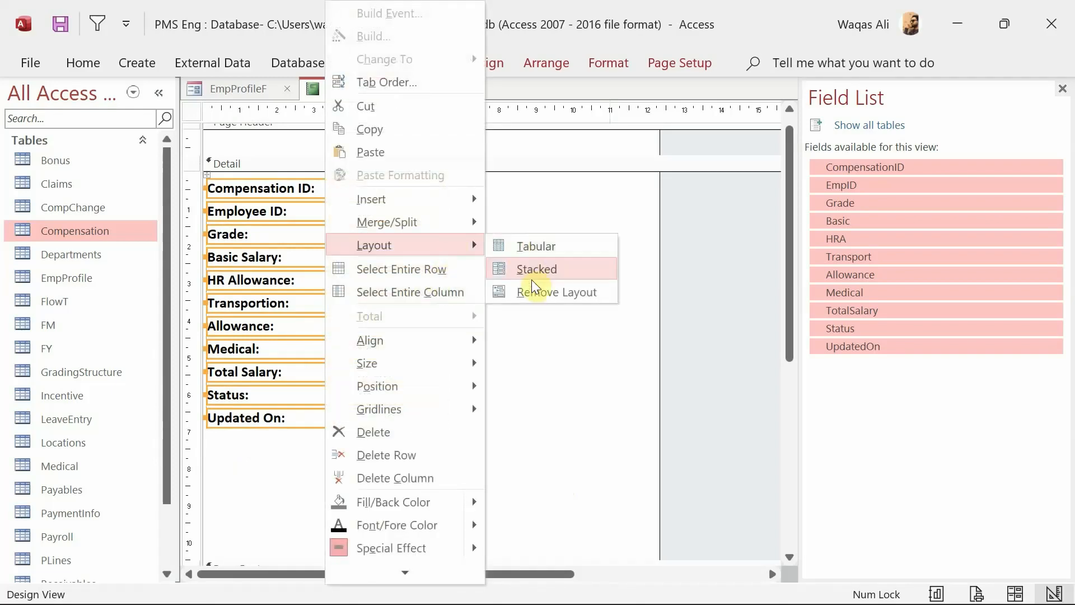
{"action": "left_click", "coordinate": [533, 277]}
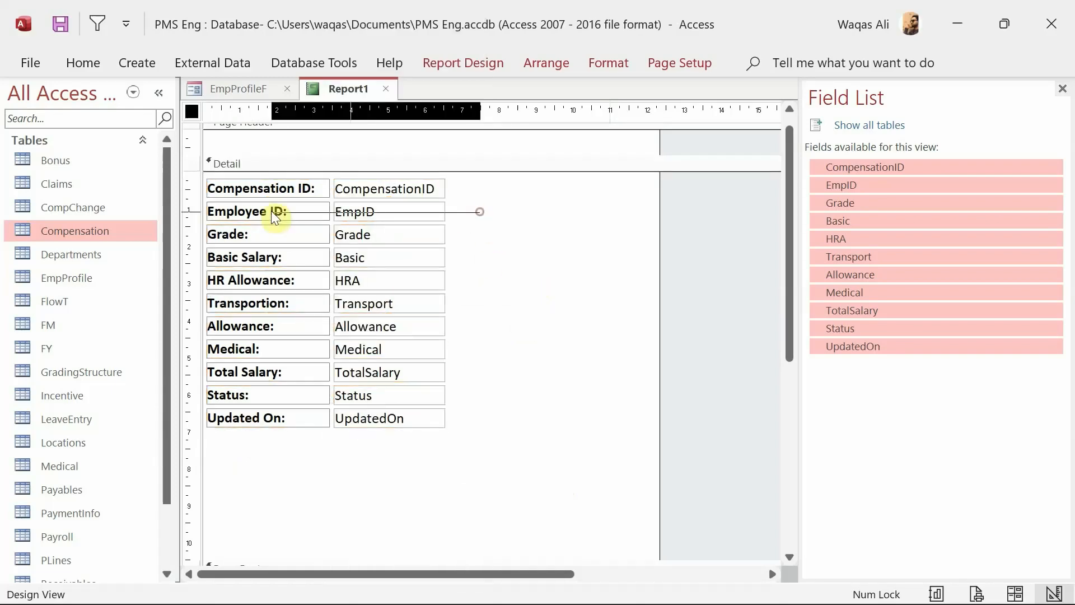
Place the Employee ID pair beside Compensation ID, widen the report slightly, and move the Grade pair up beneath Compensation ID
{"action": "left_click_drag", "start_coordinate": [271, 211], "coordinate": [271, 211]}
{"action": "left_click_drag", "start_coordinate": [271, 211], "coordinate": [513, 188]}
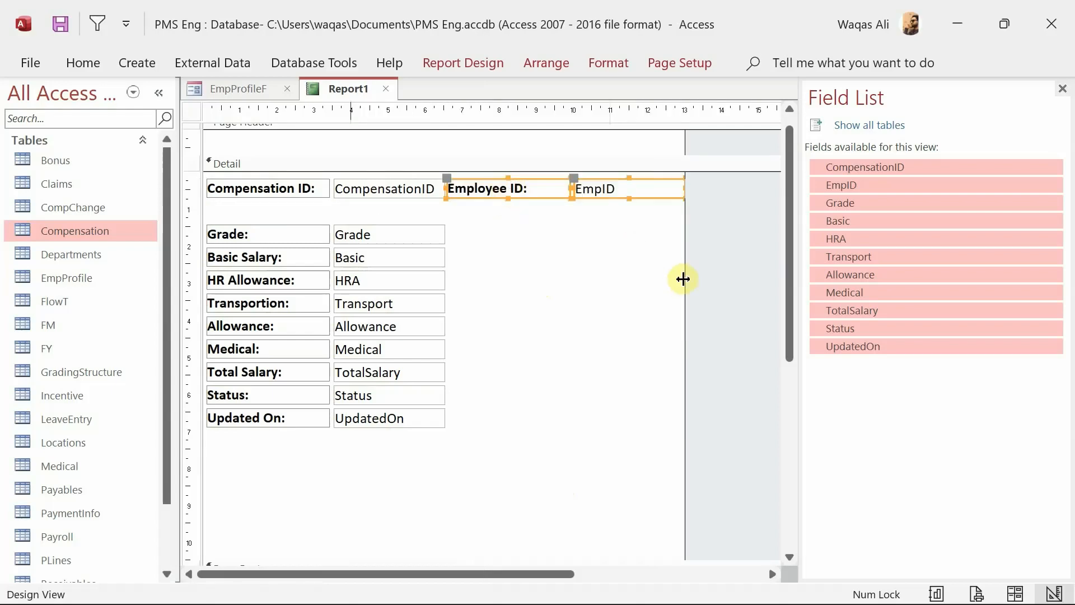
{"action": "left_click_drag", "start_coordinate": [684, 278], "coordinate": [692, 278]}
{"action": "left_click_drag", "start_coordinate": [482, 233], "coordinate": [246, 203]}
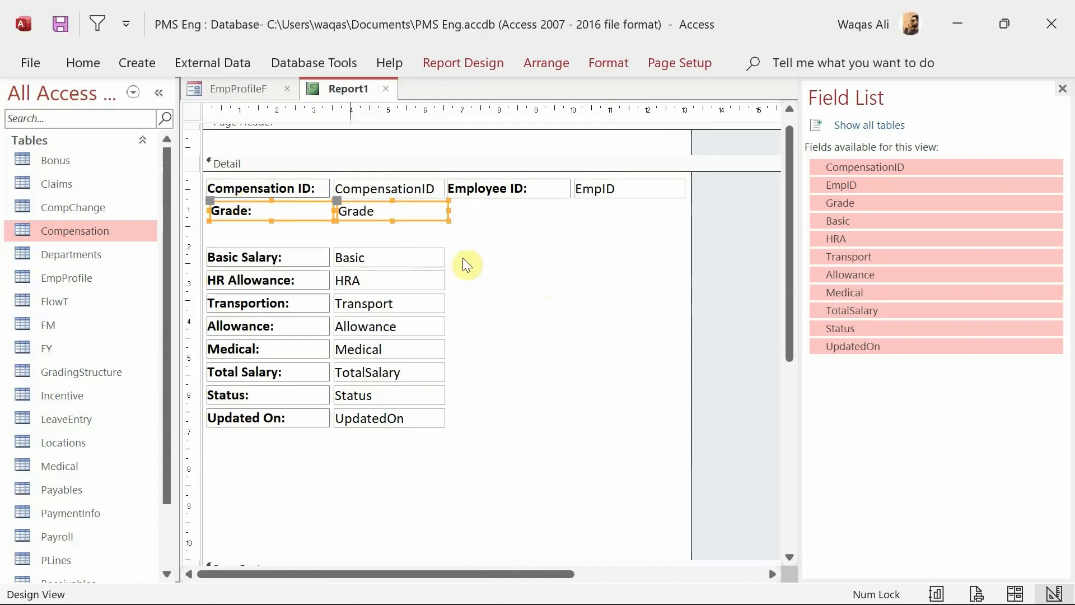
Place the HR Allowance label and text box to the right of the Basic Salary pair
{"action": "left_click_drag", "start_coordinate": [471, 248], "coordinate": [263, 279]}
{"action": "mouse_move", "coordinate": [498, 278]}
{"action": "left_mouse_down"}
{"action": "mouse_move", "coordinate": [267, 282]}
{"action": "mouse_move", "coordinate": [511, 263]}
{"action": "left_mouse_up"}
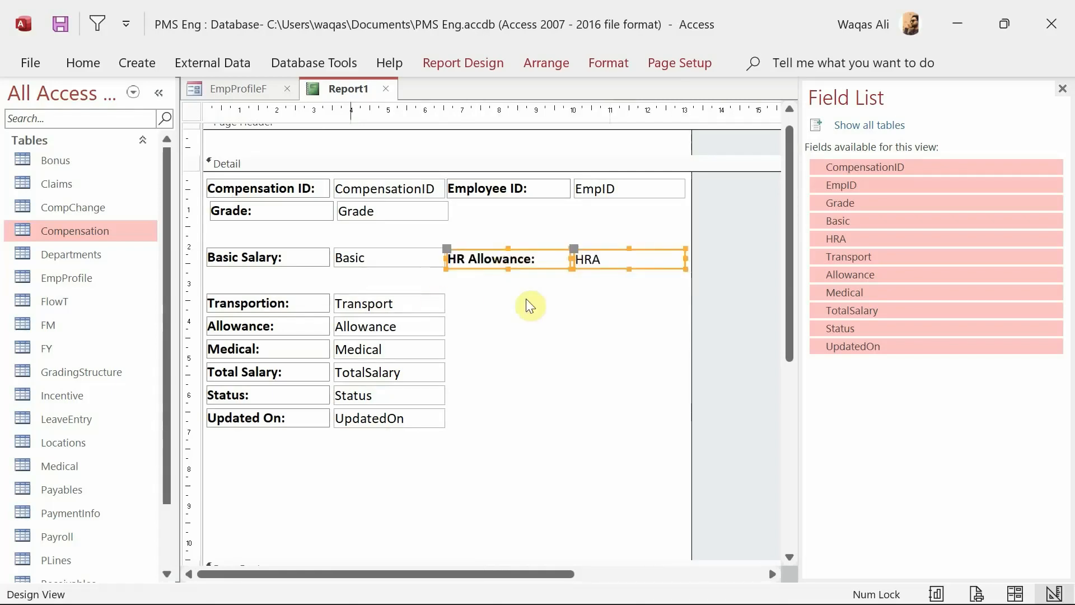
{"action": "key", "text": "Up"}
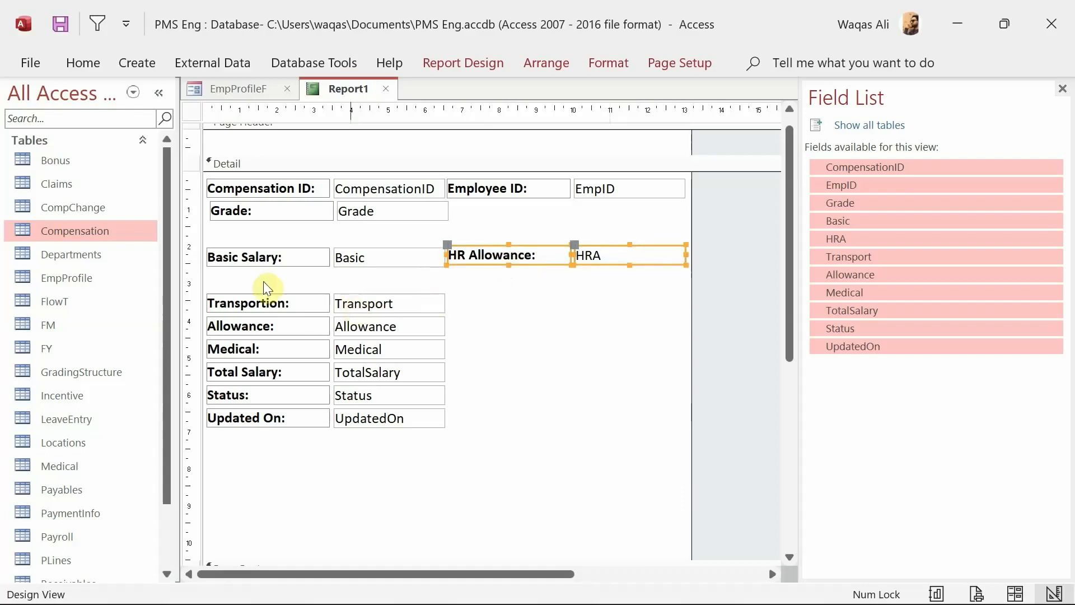
Arrange Transportion and Allowance side by side below Basic Salary, with Medical and Total Salary side by side in the row beneath
{"action": "left_click_drag", "start_coordinate": [260, 282], "coordinate": [396, 286]}
{"action": "mouse_move", "coordinate": [471, 302]}
{"action": "left_mouse_down"}
{"action": "mouse_move", "coordinate": [228, 334]}
{"action": "mouse_move", "coordinate": [516, 269]}
{"action": "mouse_move", "coordinate": [474, 285]}
{"action": "left_mouse_up"}
{"action": "left_click_drag", "start_coordinate": [261, 346], "coordinate": [250, 306]}
{"action": "left_click_drag", "start_coordinate": [267, 373], "coordinate": [509, 308]}
Place Status and Updated On side by side below the Medical row, leaving a gap, and trim the report's width
{"action": "left_click_drag", "start_coordinate": [321, 392], "coordinate": [289, 369]}
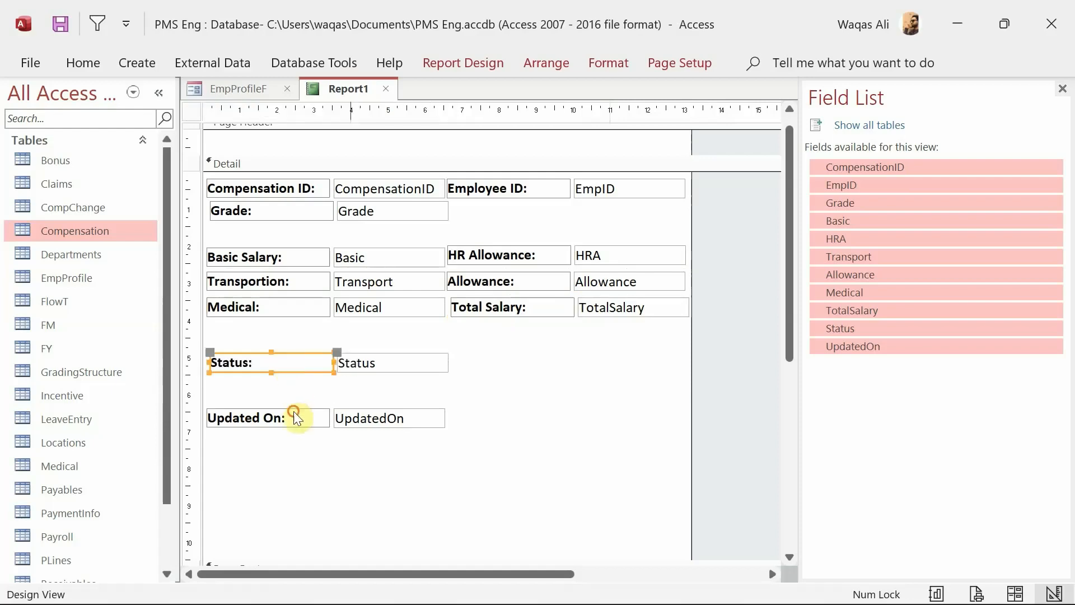
{"action": "left_click_drag", "start_coordinate": [294, 414], "coordinate": [561, 355]}
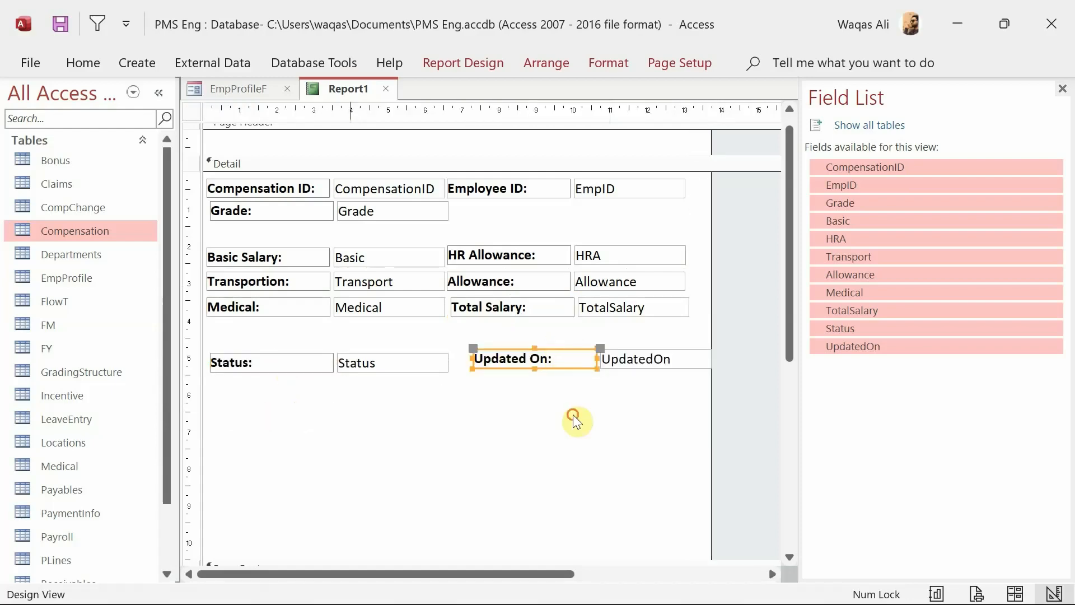
{"action": "left_click", "coordinate": [571, 420]}
{"action": "left_click_drag", "start_coordinate": [536, 356], "coordinate": [539, 357]}
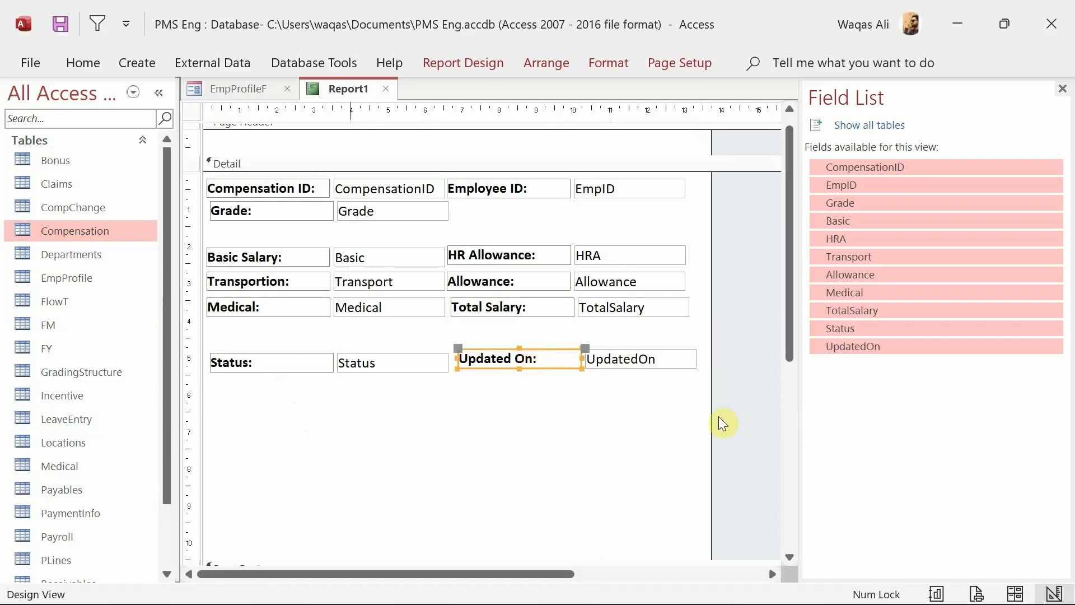
{"action": "left_click_drag", "start_coordinate": [711, 416], "coordinate": [703, 415]}
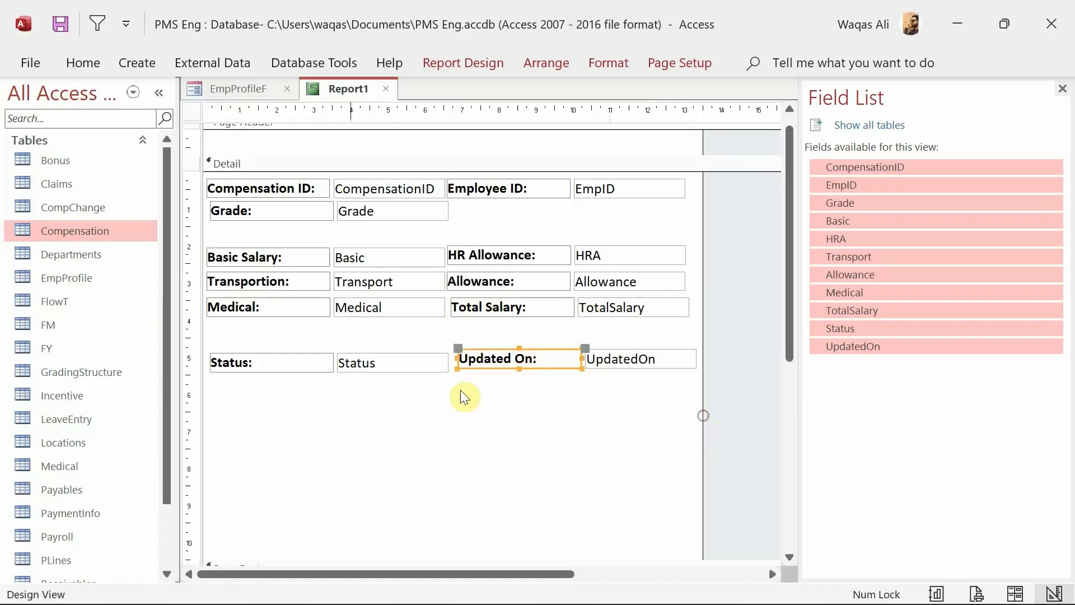
Open the report's record source query in the query builder
{"action": "left_click", "coordinate": [206, 121]}
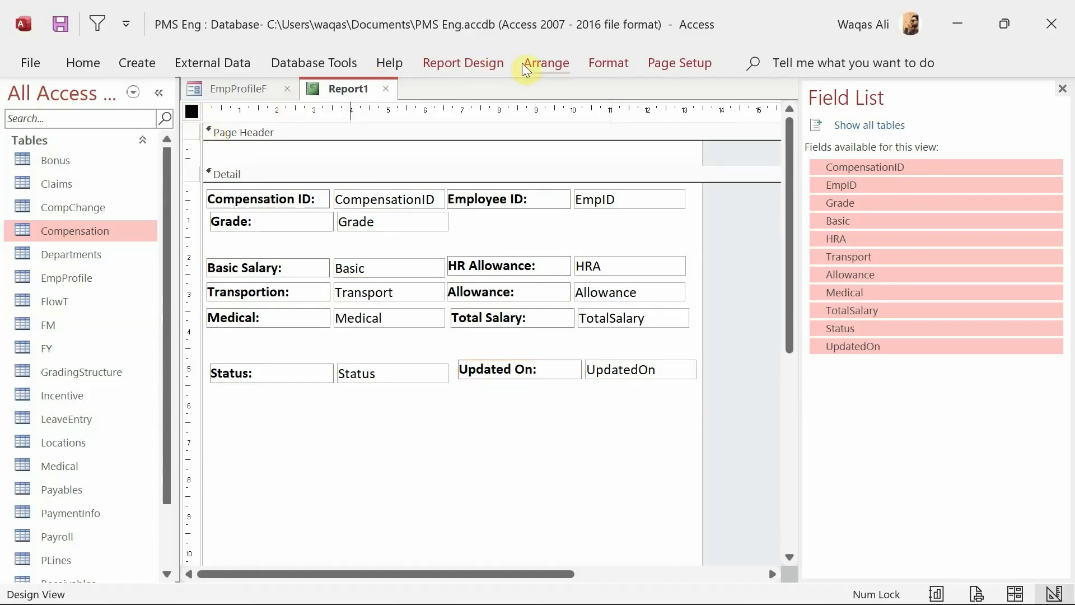
{"action": "left_click", "coordinate": [448, 62]}
{"action": "left_click", "coordinate": [686, 136]}
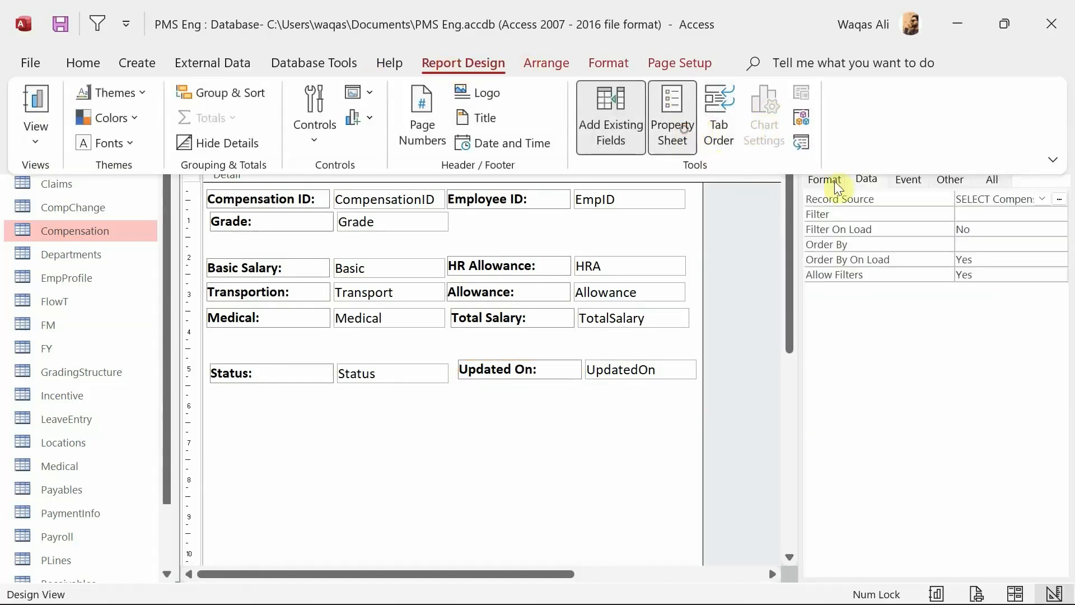
{"action": "left_click", "coordinate": [874, 182]}
{"action": "left_click", "coordinate": [1060, 200]}
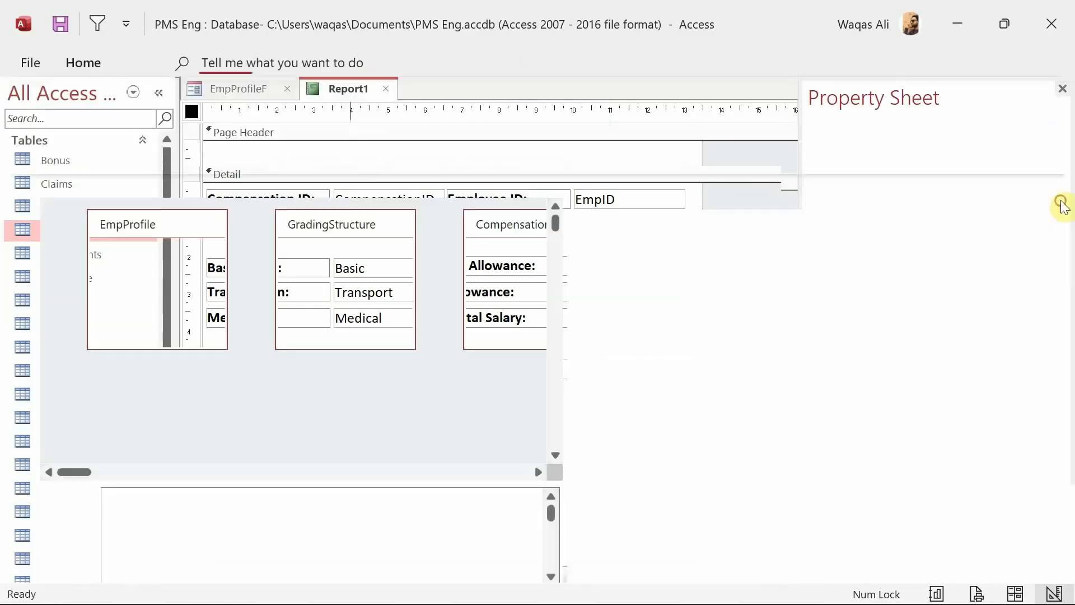
{"action": "left_click", "coordinate": [827, 193]}
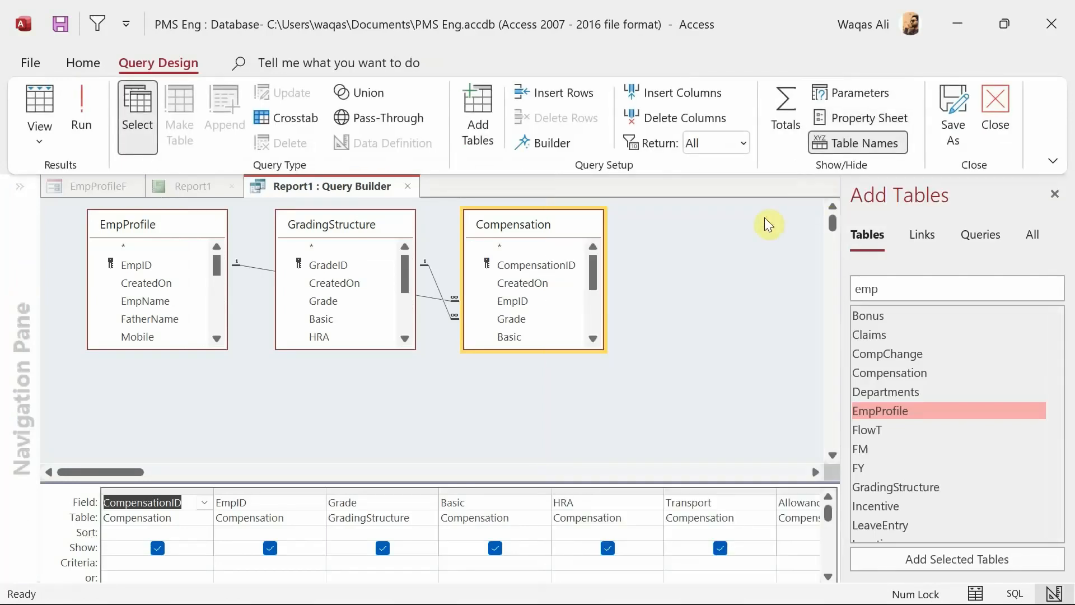
Insert the EmpName field from EmpProfile between EmpID and Grade in the query, and close the query builder
{"action": "left_click", "coordinate": [160, 282]}
{"action": "left_click", "coordinate": [155, 301]}
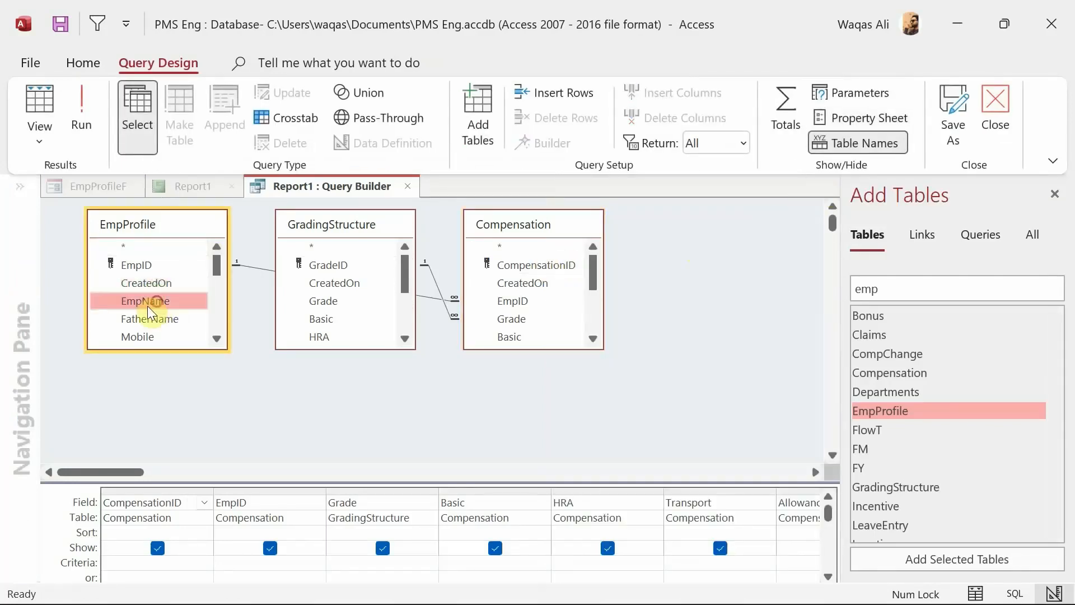
{"action": "left_click_drag", "start_coordinate": [145, 302], "coordinate": [364, 507]}
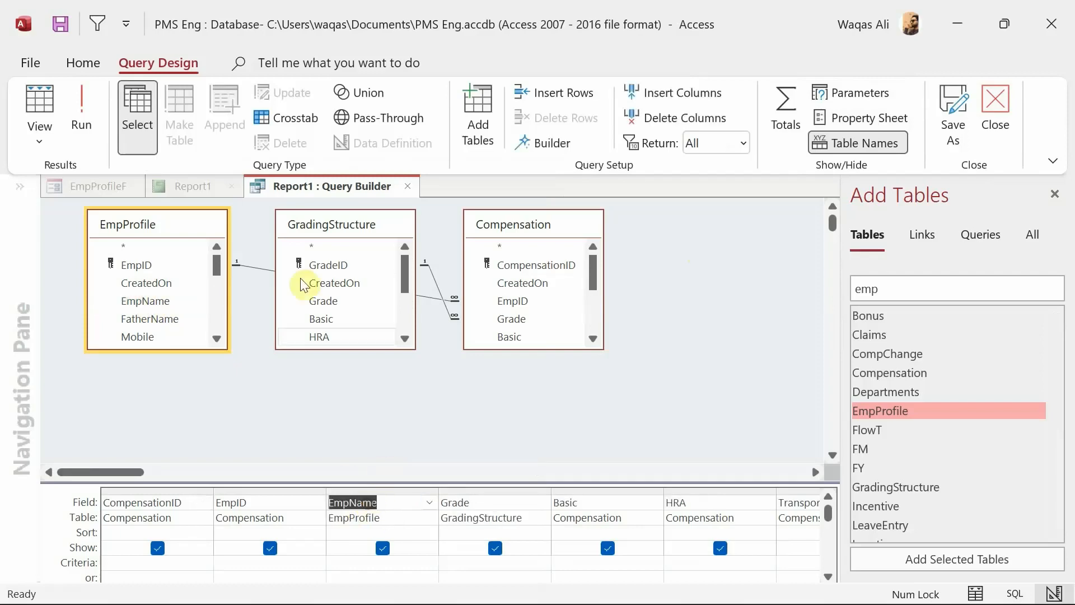
{"action": "right_click", "coordinate": [364, 191]}
{"action": "left_click", "coordinate": [392, 193]}
{"action": "left_click", "coordinate": [409, 186]}
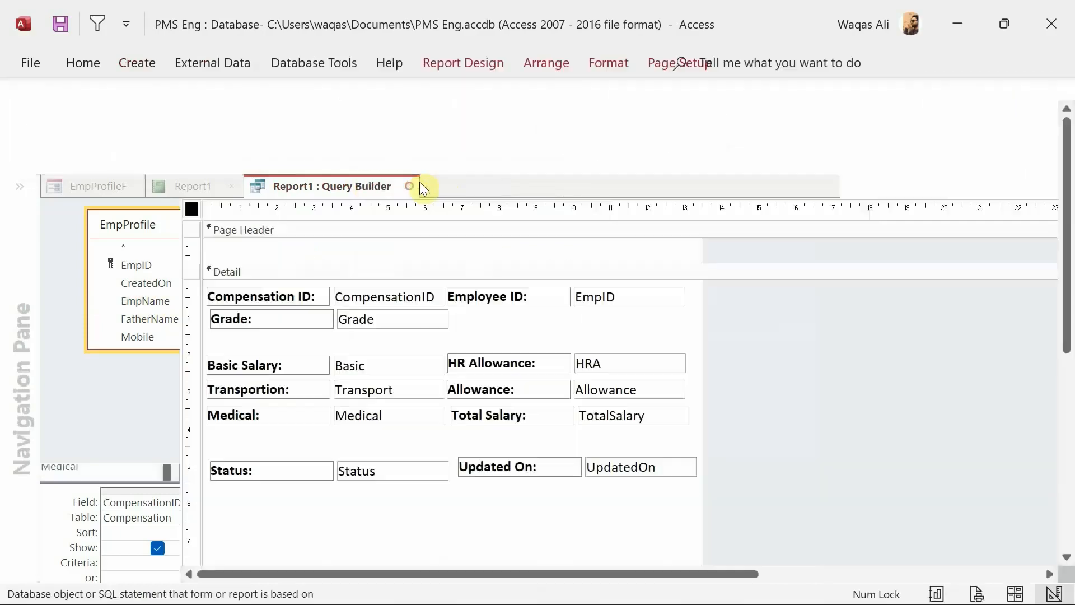
Add the EmpName field from the field list to the report's Detail section, between the Grade and HR Allowance rows
{"action": "left_click", "coordinate": [469, 65]}
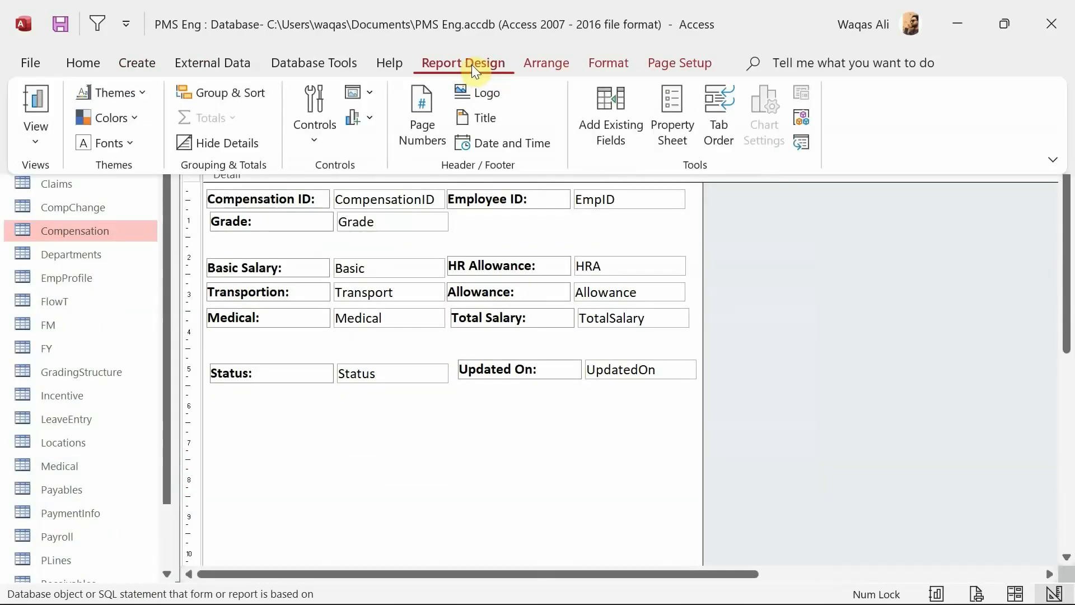
{"action": "left_click", "coordinate": [615, 106]}
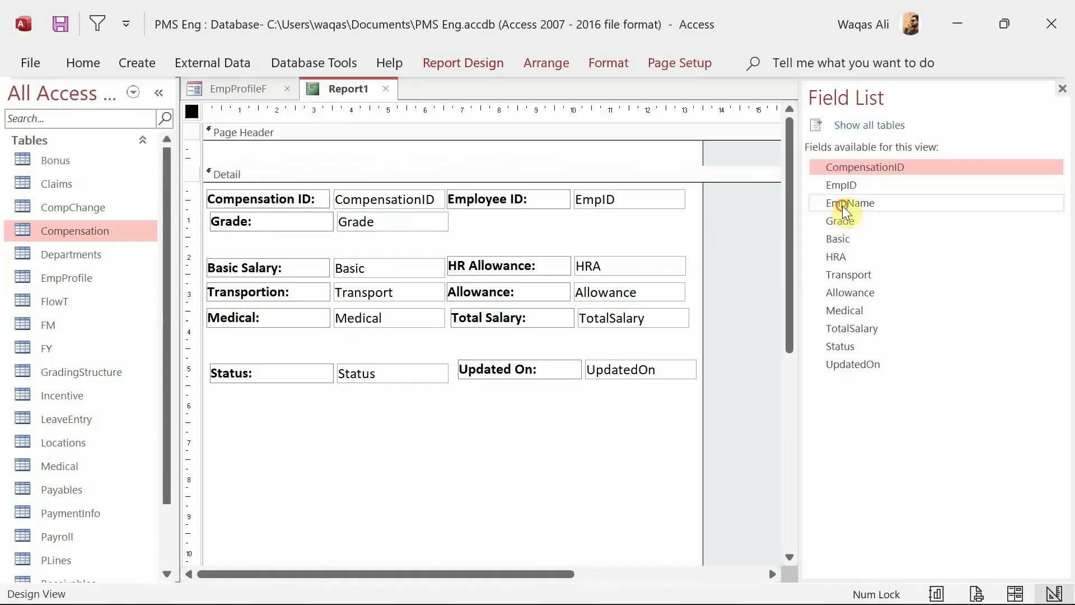
{"action": "left_click_drag", "start_coordinate": [843, 204], "coordinate": [411, 244]}
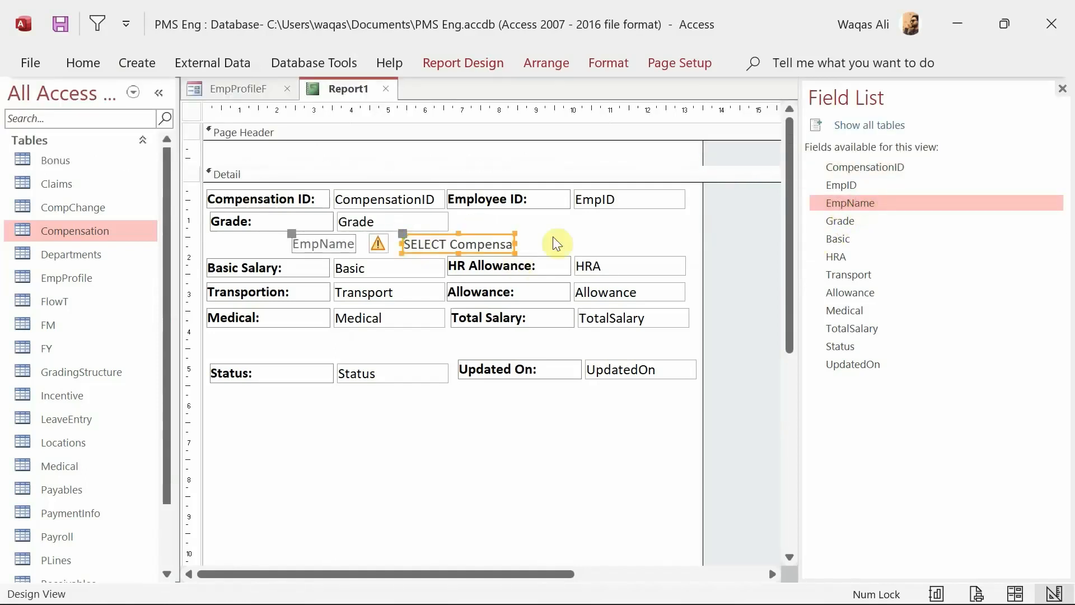
{"action": "key", "text": "ctrl+z"}
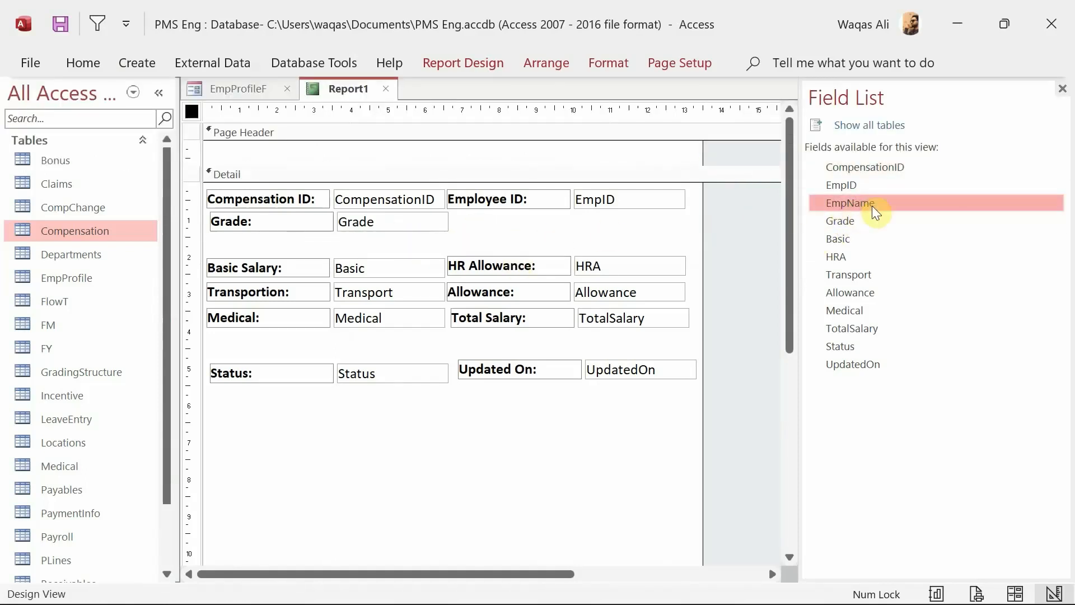
{"action": "left_click_drag", "start_coordinate": [871, 204], "coordinate": [456, 242]}
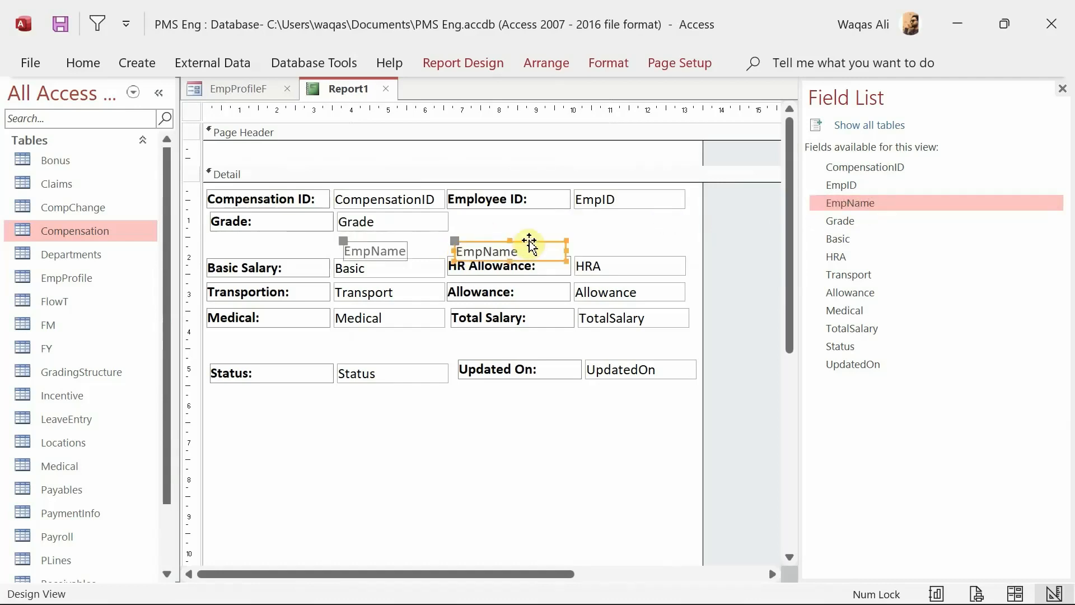
{"action": "left_click_drag", "start_coordinate": [530, 242], "coordinate": [530, 231]}
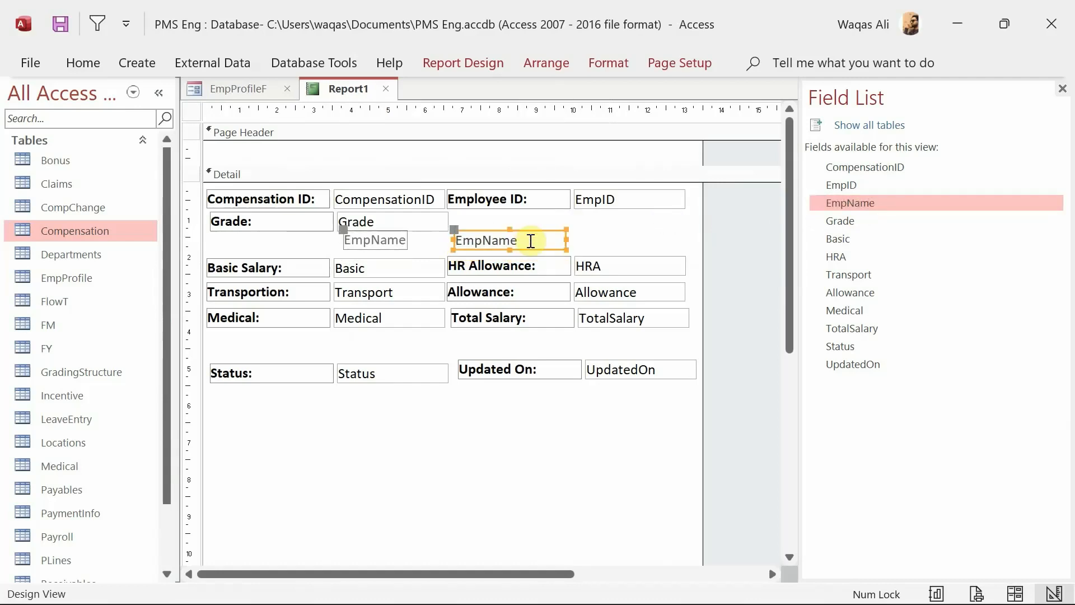
{"action": "left_click", "coordinate": [259, 251]}
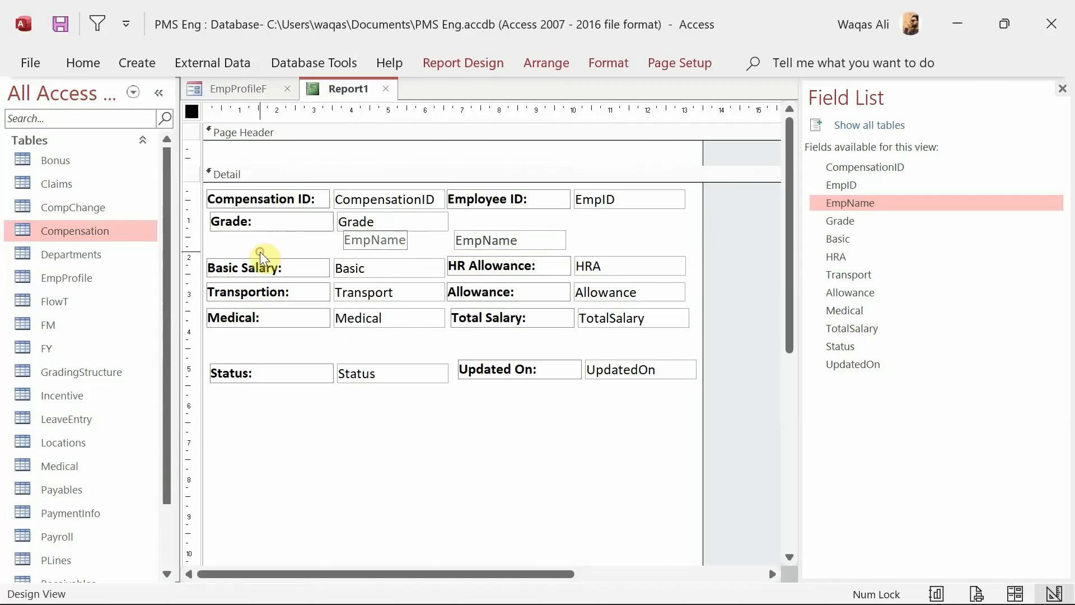
Position the EmpName label directly against its text box
{"action": "left_click_drag", "start_coordinate": [262, 254], "coordinate": [384, 338]}
{"action": "left_click", "coordinate": [616, 224]}
{"action": "left_click", "coordinate": [546, 241]}
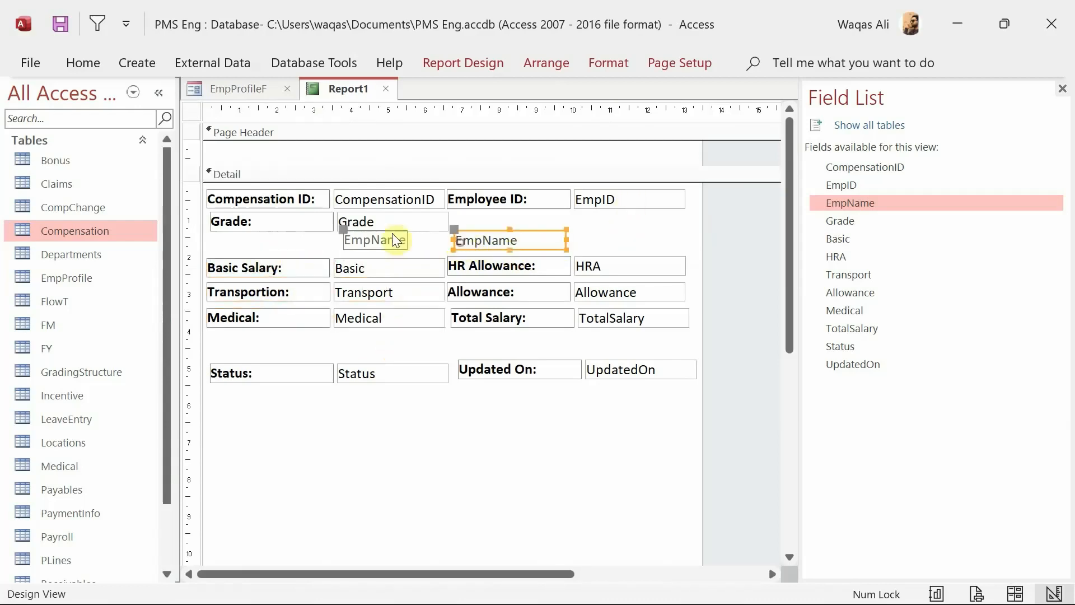
{"action": "left_click", "coordinate": [364, 238]}
{"action": "left_click_drag", "start_coordinate": [353, 233], "coordinate": [390, 233]}
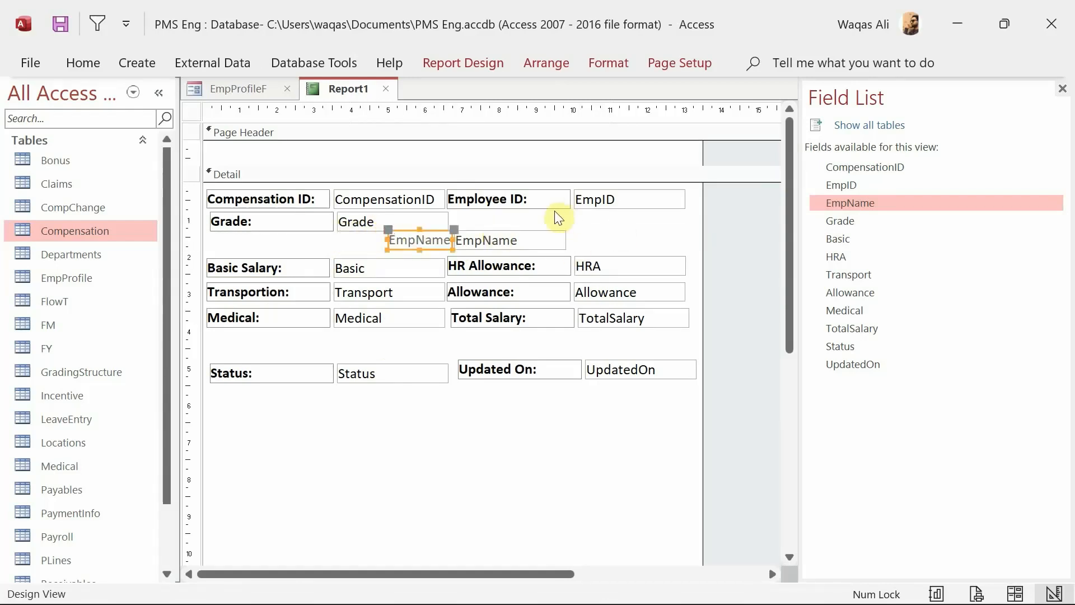
Copy the EmpID field's formatting onto the EmpName label with Format Painter
{"action": "left_click", "coordinate": [615, 201]}
{"action": "left_click", "coordinate": [103, 59]}
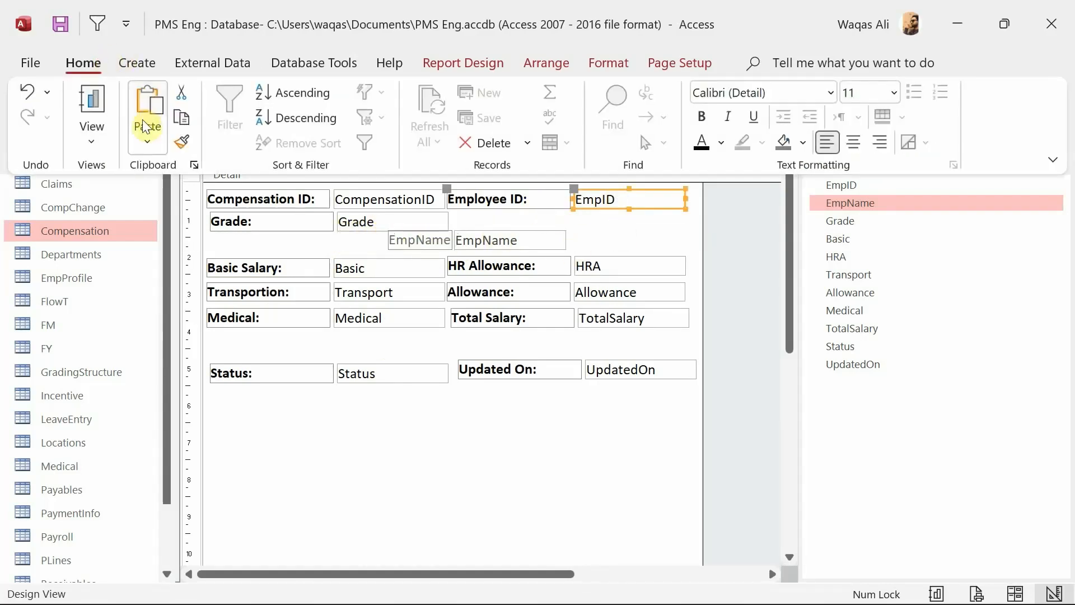
{"action": "left_click", "coordinate": [186, 138]}
{"action": "left_click", "coordinate": [417, 245]}
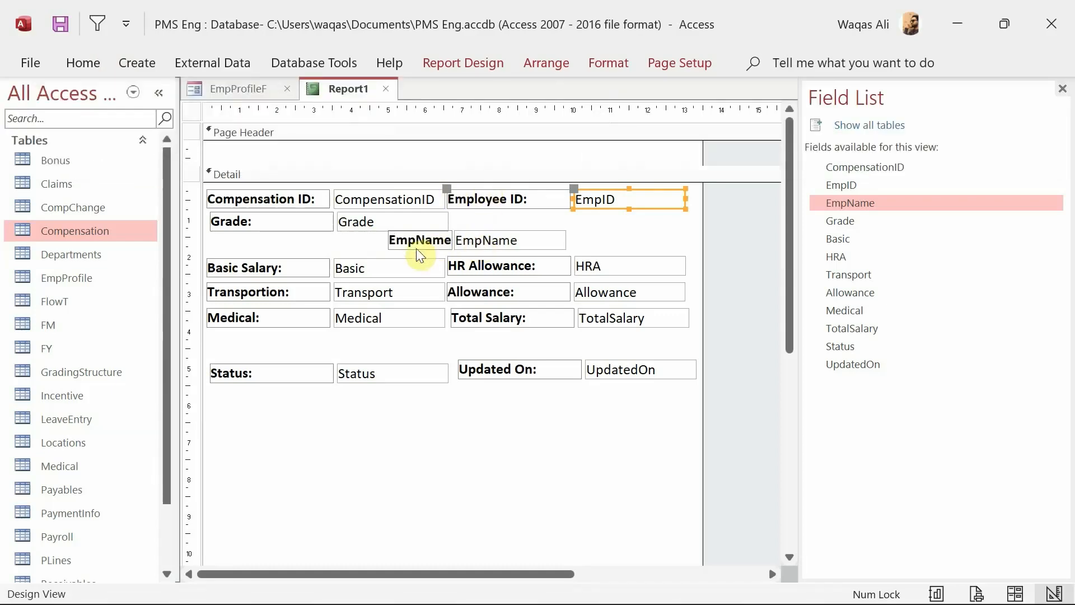
Change the EmpName label's caption to "Employee Name:" and widen the label to fit the text
{"action": "left_click", "coordinate": [425, 240]}
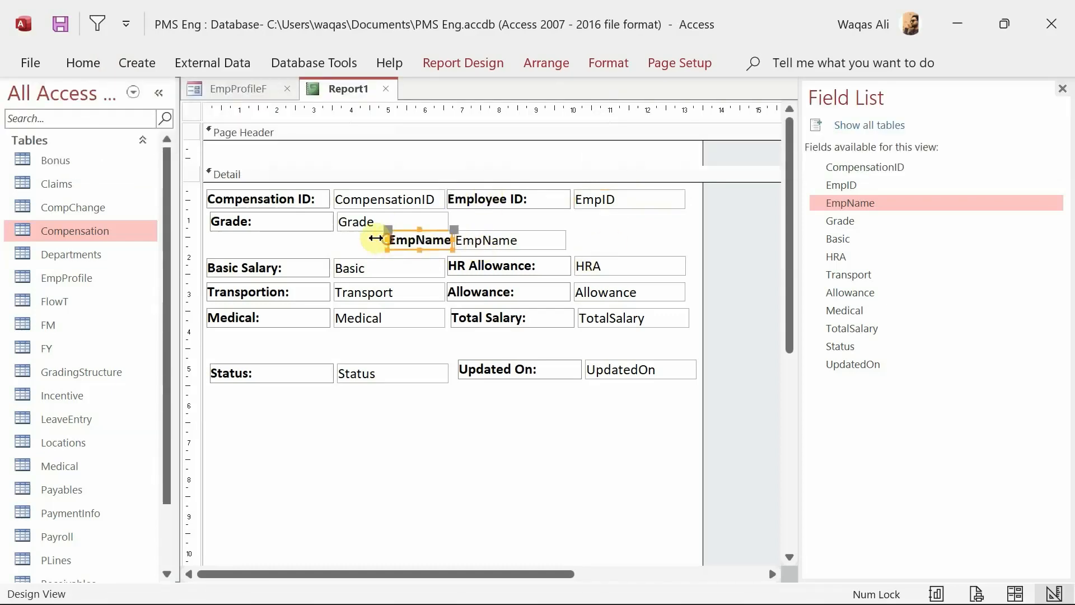
{"action": "left_click_drag", "start_coordinate": [388, 240], "coordinate": [361, 239]}
{"action": "left_click", "coordinate": [398, 240]}
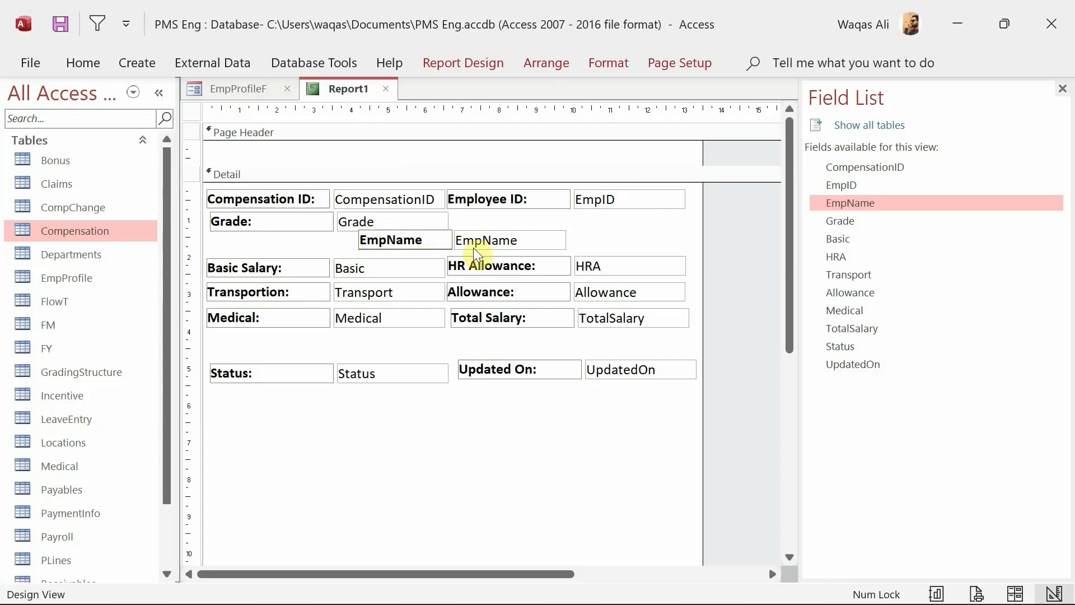
{"action": "type", "text": "loyee"}
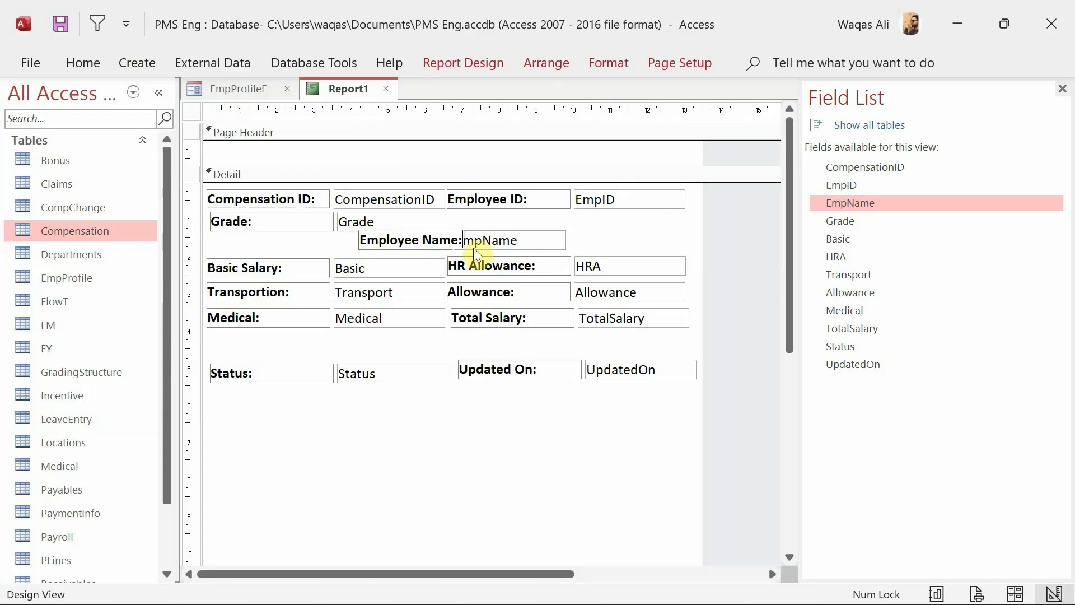
{"action": "key", "text": "Return"}
{"action": "left_click_drag", "start_coordinate": [355, 236], "coordinate": [348, 233]}
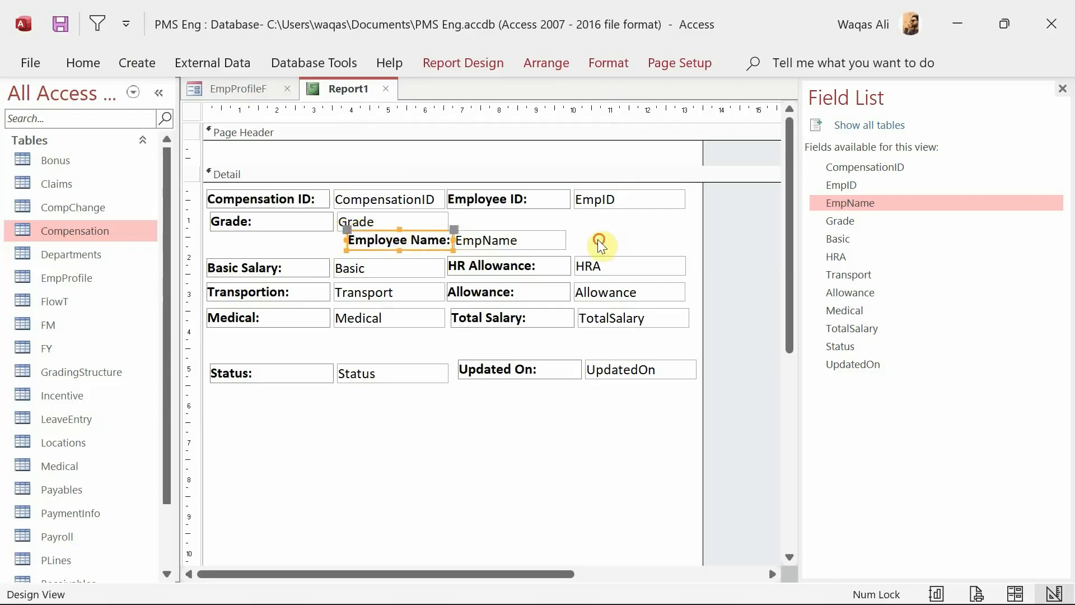
Move the Employee Name label and text box to just above Basic Salary, and place Grade directly below Employee ID
{"action": "left_click_drag", "start_coordinate": [598, 240], "coordinate": [420, 240]}
{"action": "left_click_drag", "start_coordinate": [420, 240], "coordinate": [278, 245]}
{"action": "left_click_drag", "start_coordinate": [459, 224], "coordinate": [540, 221]}
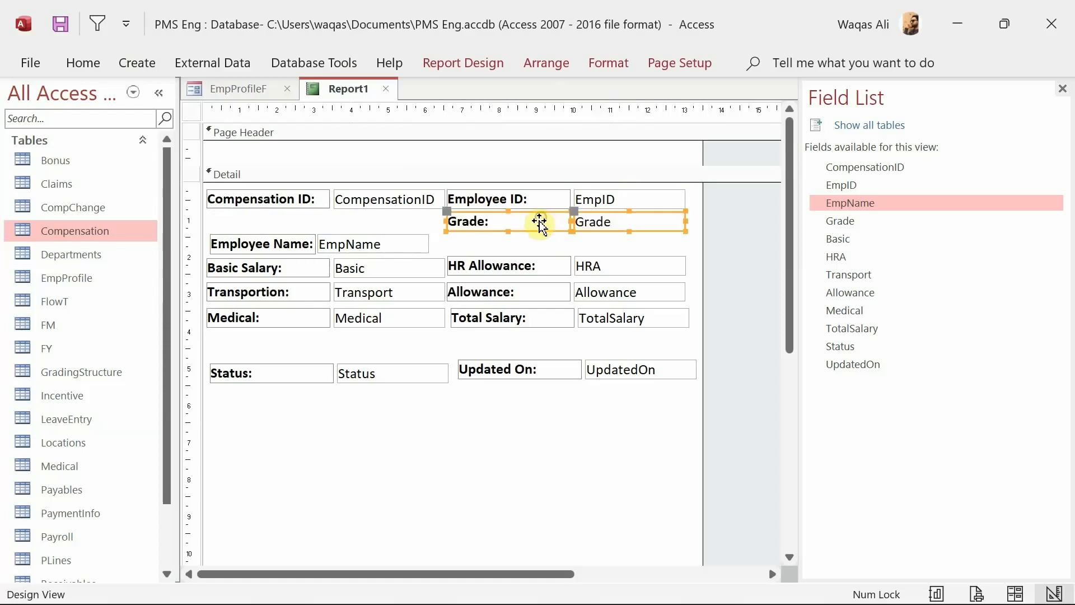
{"action": "left_click_drag", "start_coordinate": [453, 240], "coordinate": [286, 243]}
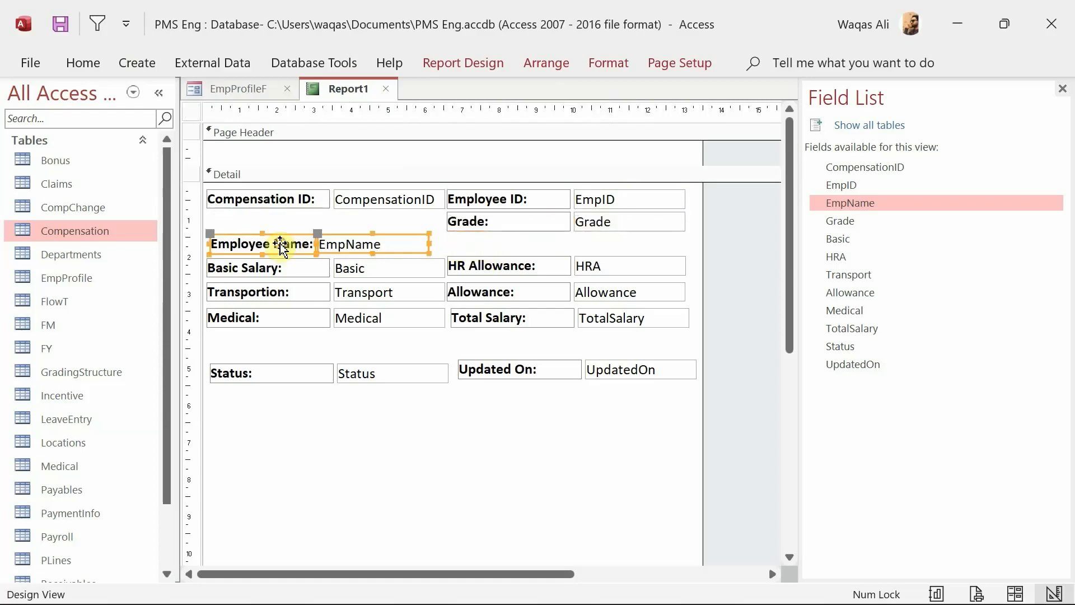
{"action": "left_click", "coordinate": [489, 250]}
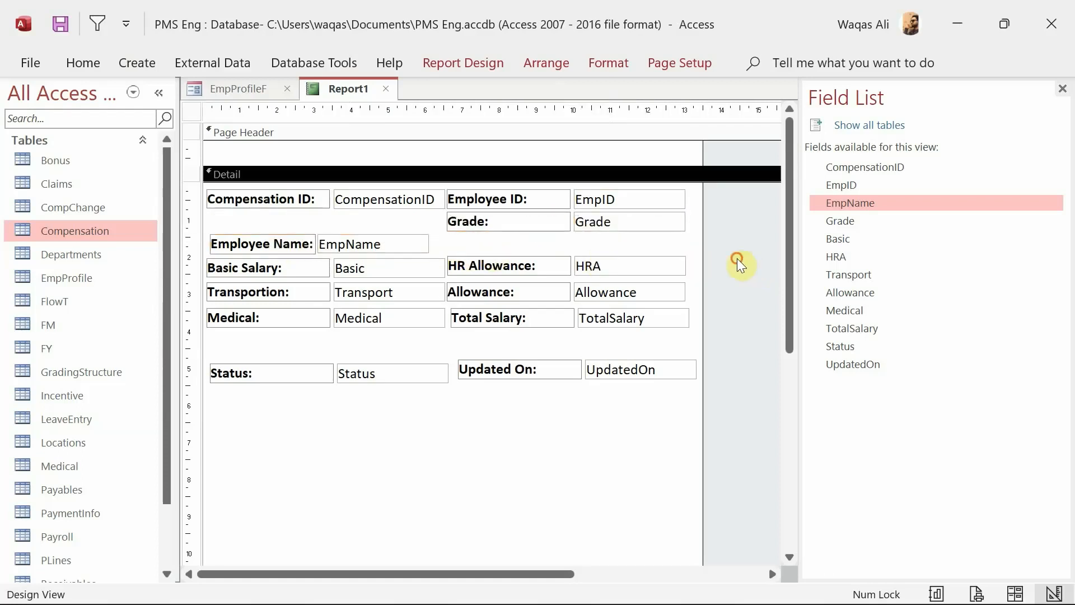
Shift all rows from Basic Salary through Status and Updated On down together to open a gap beneath Employee Name
{"action": "left_click_drag", "start_coordinate": [737, 259], "coordinate": [223, 379]}
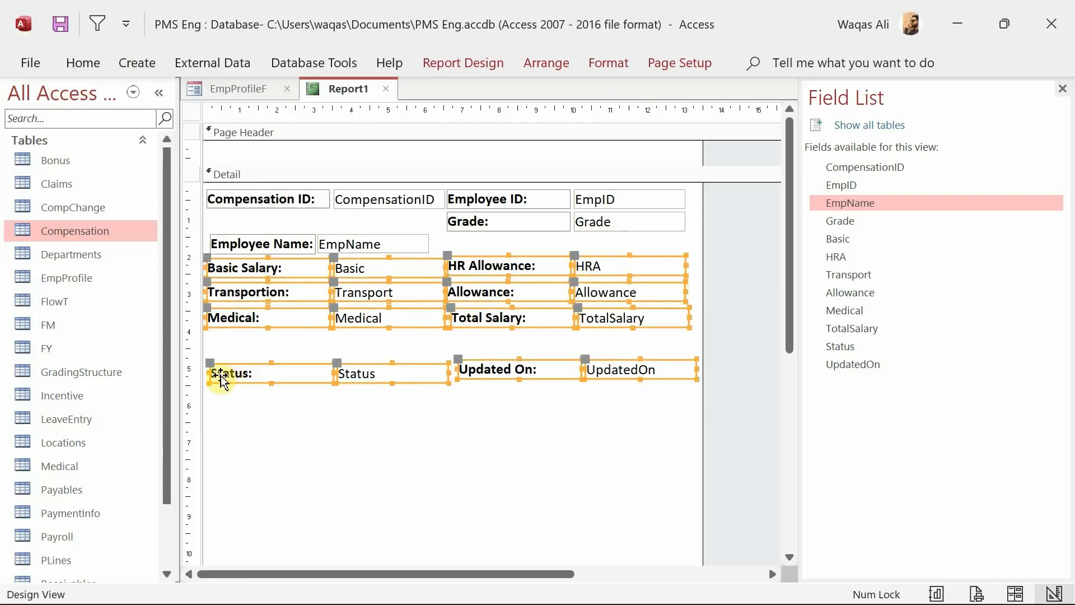
{"action": "key", "text": "Down"}
{"action": "key", "text": "Down"}
{"action": "key", "text": "Down"}
{"action": "key", "text": "Down"}
{"action": "key", "text": "Down"}
{"action": "key", "text": "Down"}
{"action": "key", "text": "Down"}
{"action": "key", "text": "Down"}
{"action": "key", "text": "Down"}
{"action": "key", "text": "Down"}
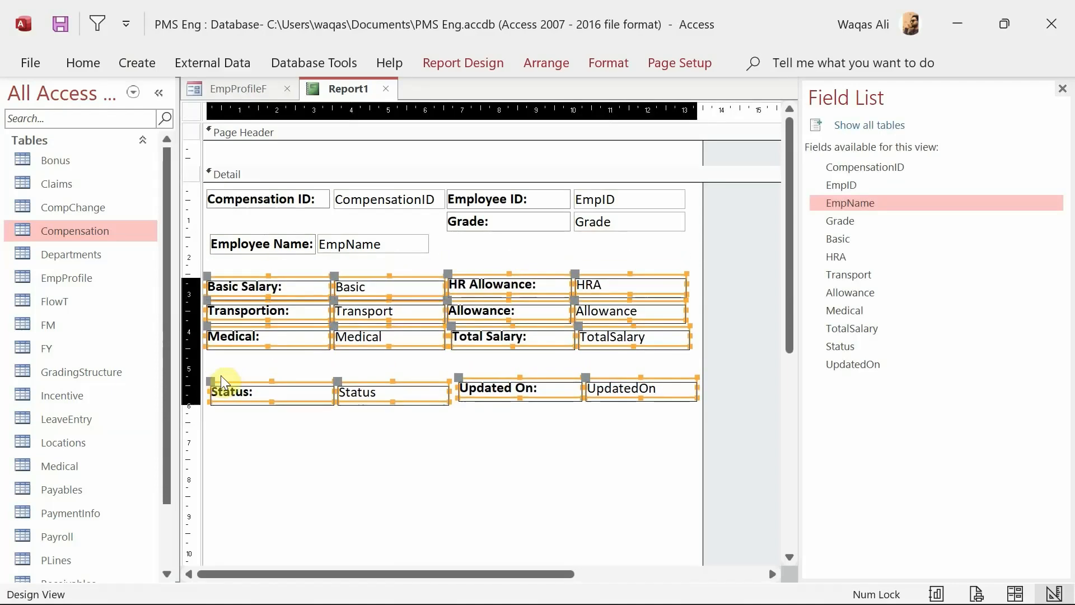
{"action": "key", "text": "Down"}
{"action": "key", "text": "Down"}
{"action": "key", "text": "Down"}
{"action": "key", "text": "Down"}
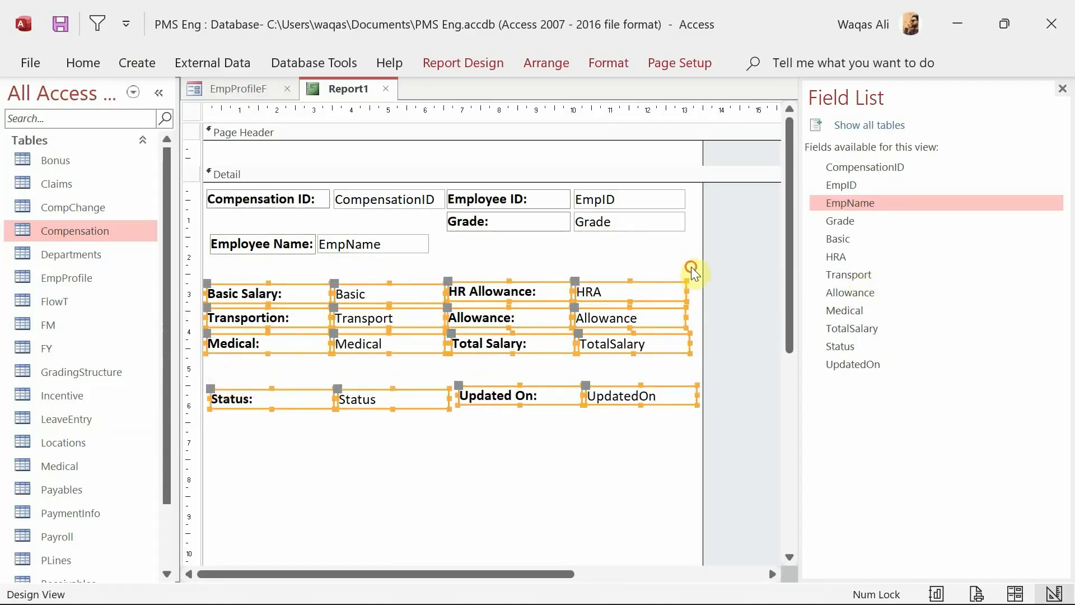
{"action": "left_click", "coordinate": [692, 266]}
Move Grade down to the Basic Salary row and bring Employee Name up directly below Compensation ID
{"action": "left_click_drag", "start_coordinate": [512, 240], "coordinate": [404, 282]}
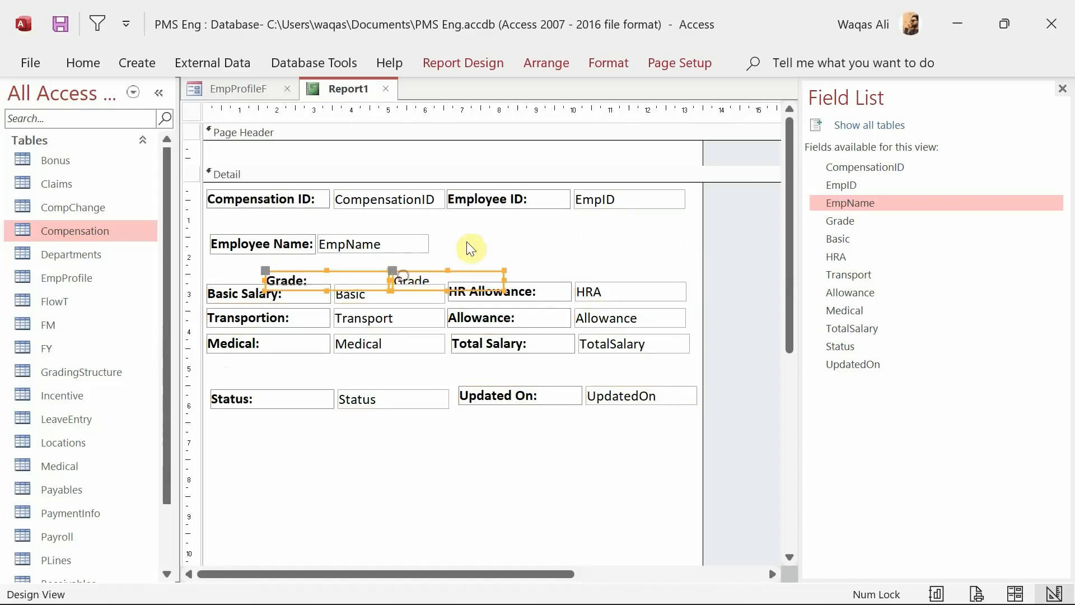
{"action": "left_click", "coordinate": [281, 250]}
{"action": "left_click_drag", "start_coordinate": [281, 250], "coordinate": [298, 227]}
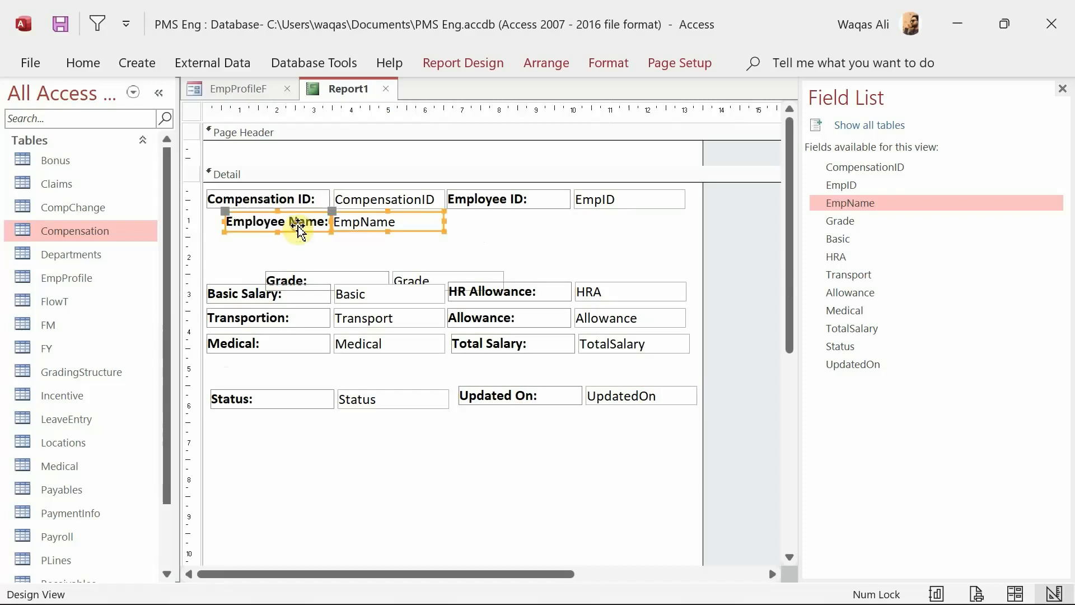
{"action": "left_click", "coordinate": [275, 249]}
Extend the Employee Name label to line up with Compensation ID, and widen its text box to about the EmpID box's far edge
{"action": "left_click", "coordinate": [269, 221]}
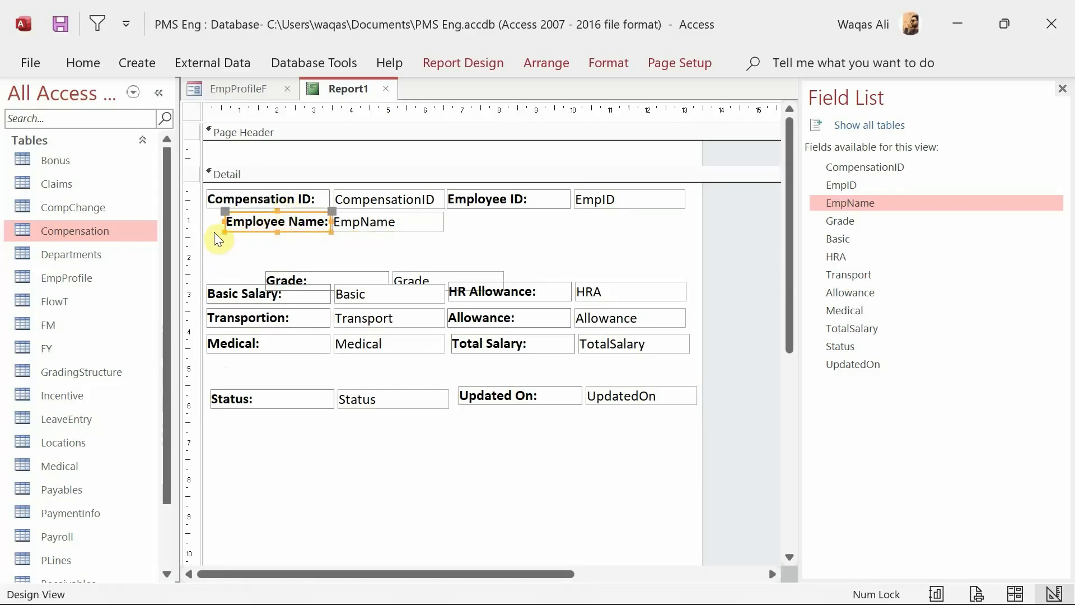
{"action": "left_click_drag", "start_coordinate": [225, 220], "coordinate": [207, 220]}
{"action": "left_click", "coordinate": [407, 214]}
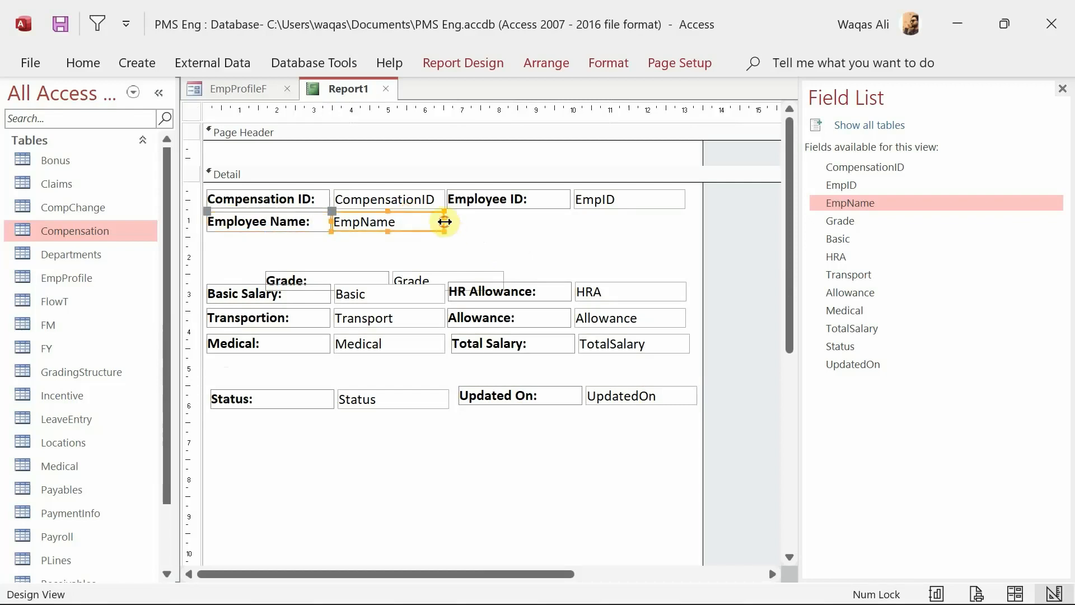
{"action": "left_click_drag", "start_coordinate": [444, 221], "coordinate": [688, 220]}
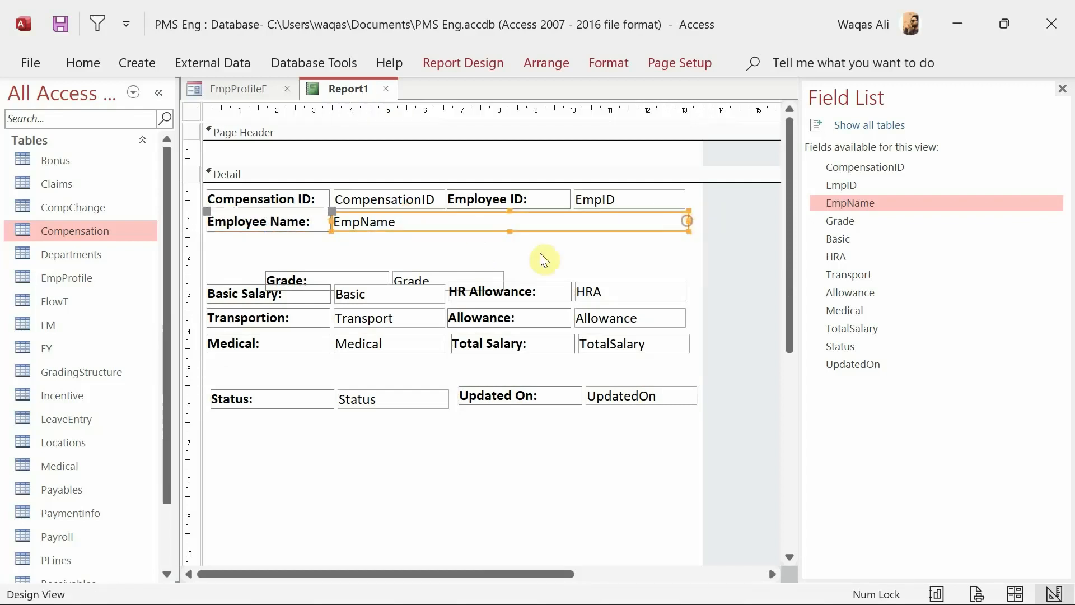
Place Grade directly above Basic Salary, and apply a stacked layout to Grade, Basic Salary, Transportion and Medical
{"action": "left_click_drag", "start_coordinate": [335, 279], "coordinate": [269, 265]}
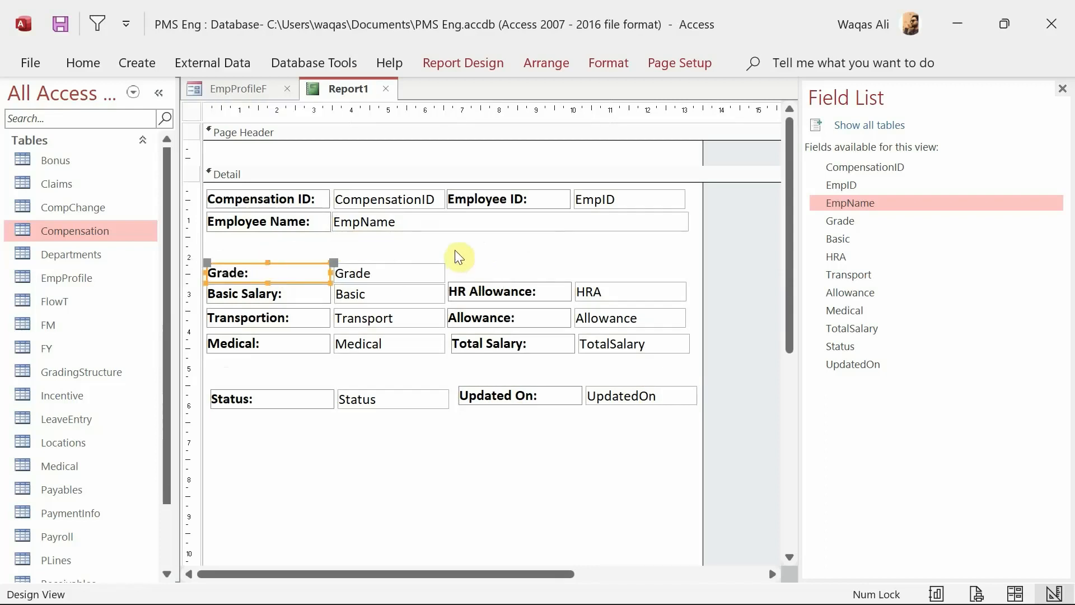
{"action": "left_click_drag", "start_coordinate": [454, 250], "coordinate": [271, 352]}
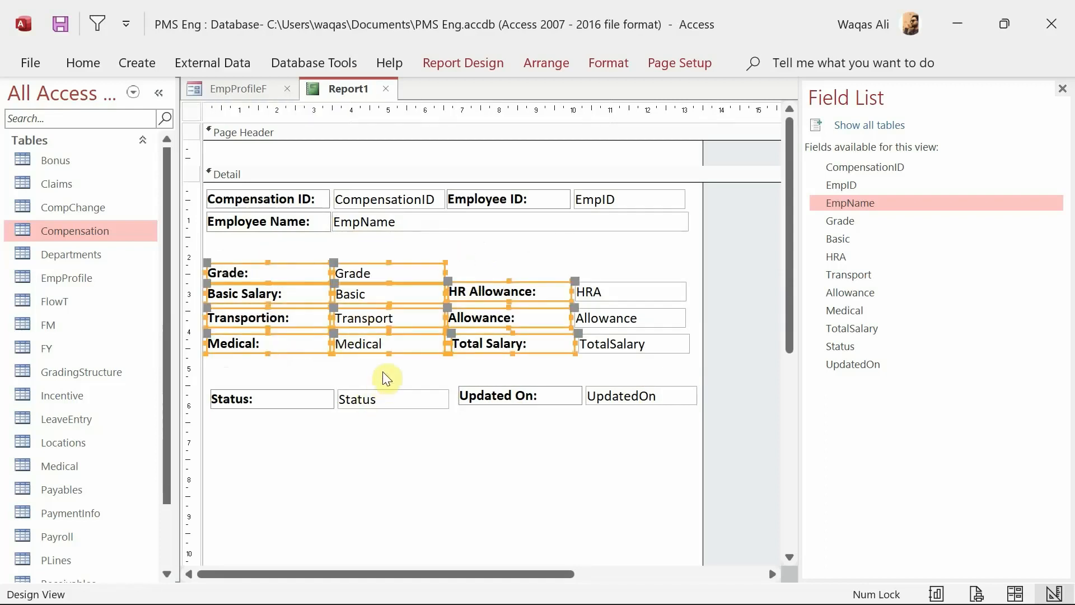
{"action": "left_click_drag", "start_coordinate": [383, 369], "coordinate": [283, 274]}
{"action": "right_click", "coordinate": [284, 275]}
{"action": "mouse_move", "coordinate": [431, 245]}
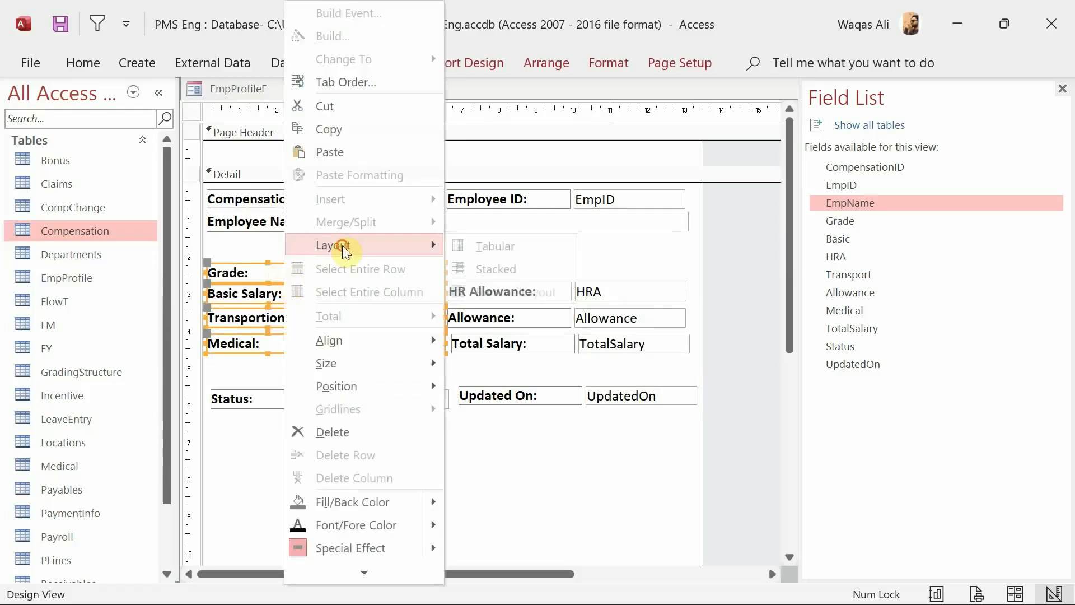
{"action": "left_click", "coordinate": [516, 267]}
Apply a stacked layout to HR Allowance, Allowance and Total Salary, and align the stack with the Grade row
{"action": "left_click_drag", "start_coordinate": [511, 257], "coordinate": [632, 350]}
{"action": "right_click", "coordinate": [632, 348]}
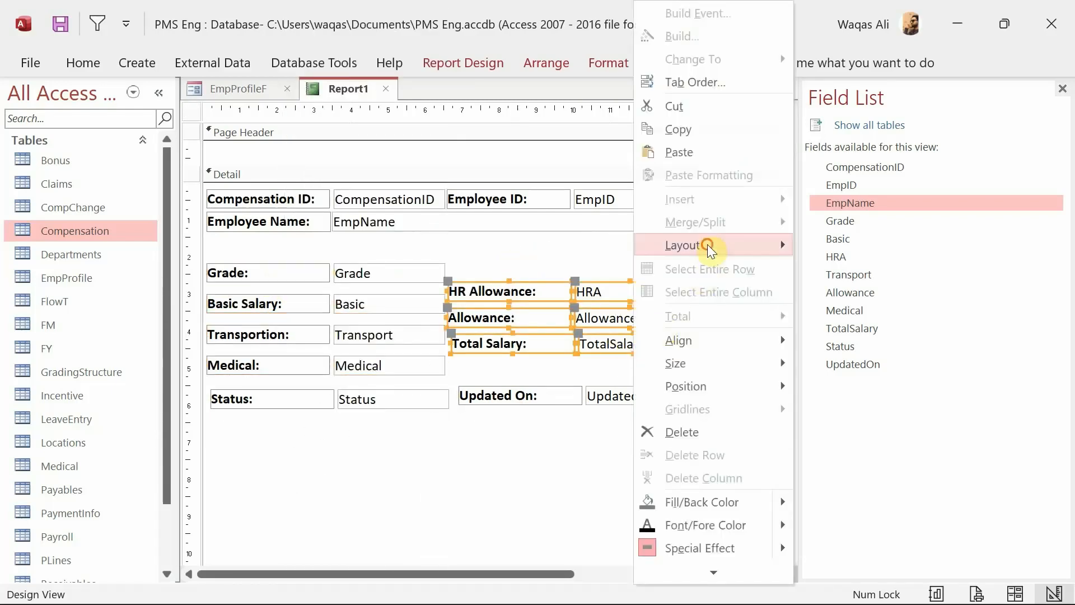
{"action": "mouse_move", "coordinate": [711, 246]}
{"action": "left_click", "coordinate": [837, 270]}
{"action": "left_click_drag", "start_coordinate": [527, 291], "coordinate": [521, 271]}
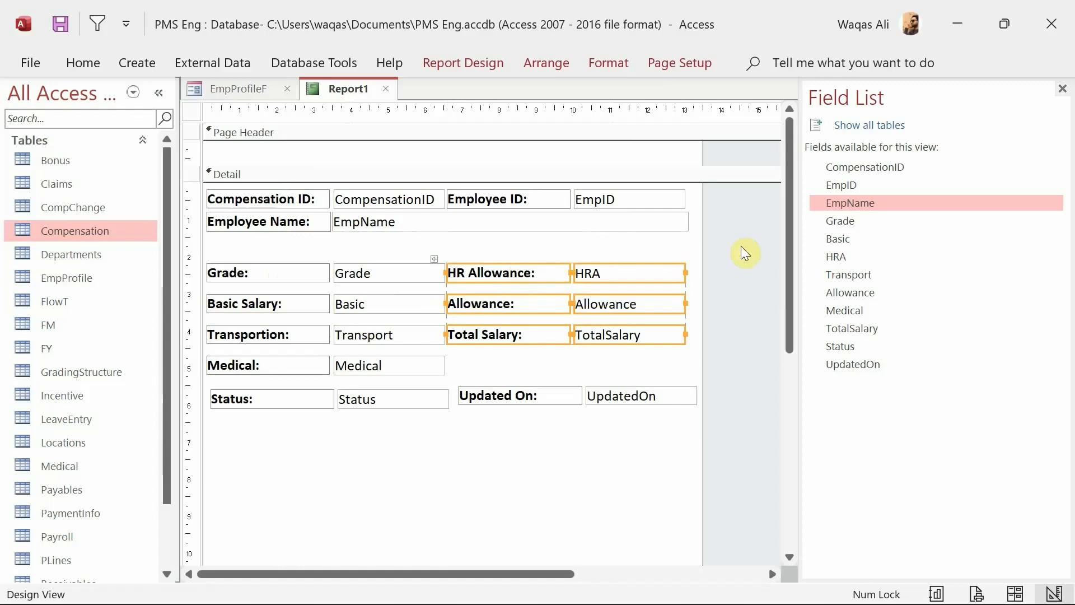
Set the control padding of both stacked field groups to Narrow
{"action": "left_click_drag", "start_coordinate": [741, 246], "coordinate": [236, 366]}
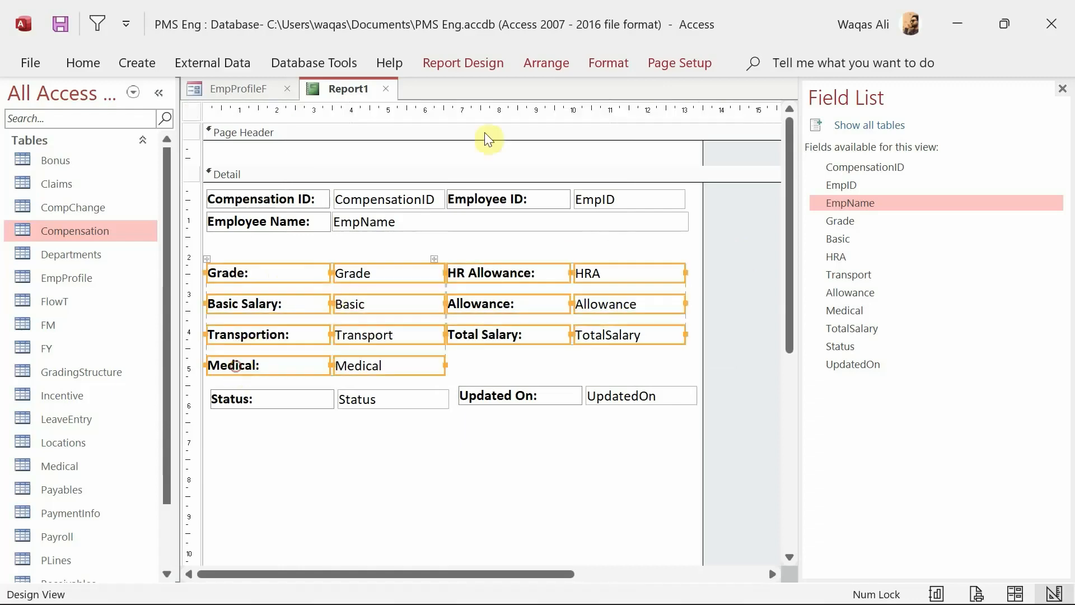
{"action": "left_click", "coordinate": [529, 66]}
{"action": "left_click", "coordinate": [786, 130]}
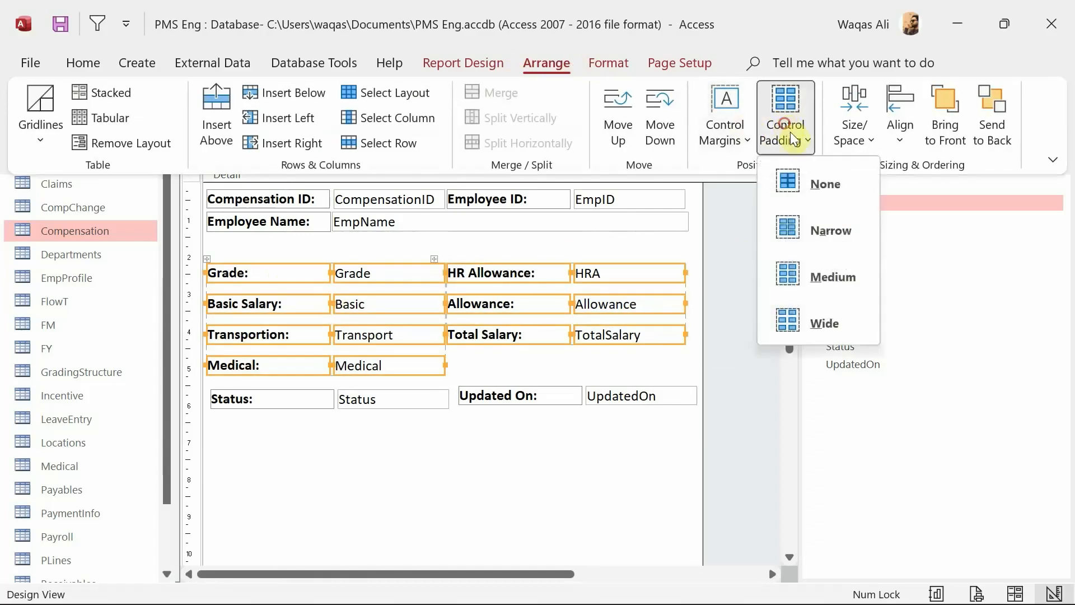
{"action": "left_click", "coordinate": [821, 237]}
{"action": "left_click", "coordinate": [513, 363]}
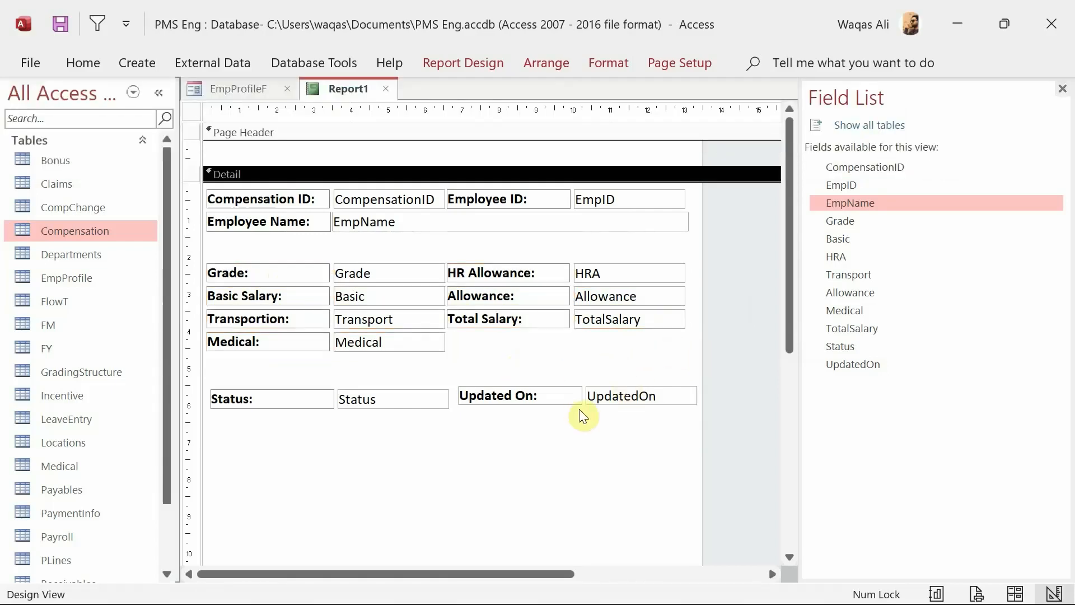
Align the Updated On label and text box level with the Status row
{"action": "left_click_drag", "start_coordinate": [382, 431], "coordinate": [274, 394]}
{"action": "left_click_drag", "start_coordinate": [629, 423], "coordinate": [546, 399]}
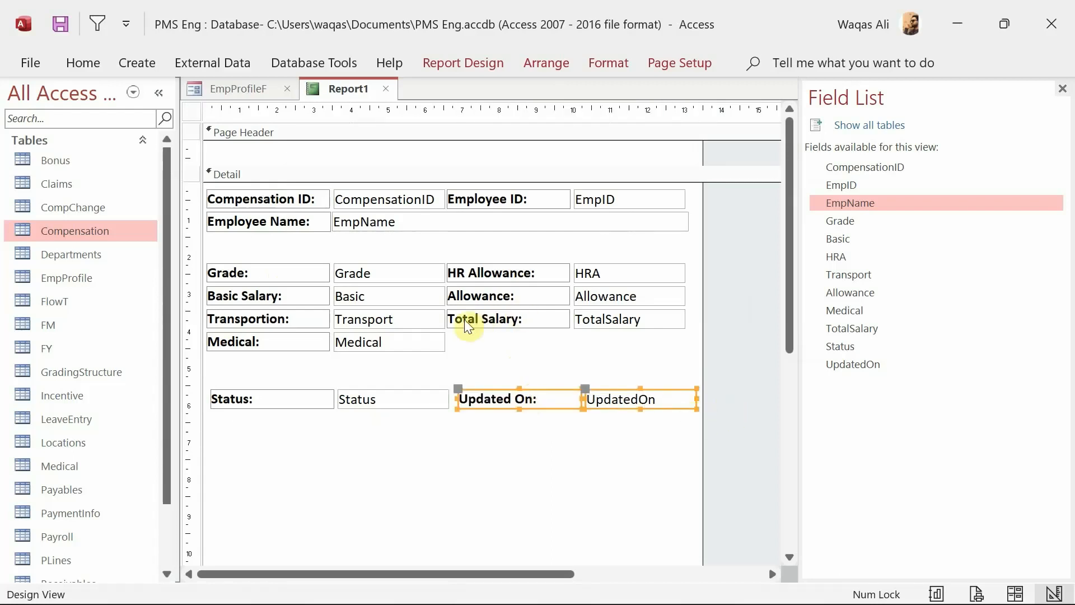
Move all the fields and labels in the Detail section down slightly to leave room above the Compensation ID row
{"action": "left_click", "coordinate": [680, 197]}
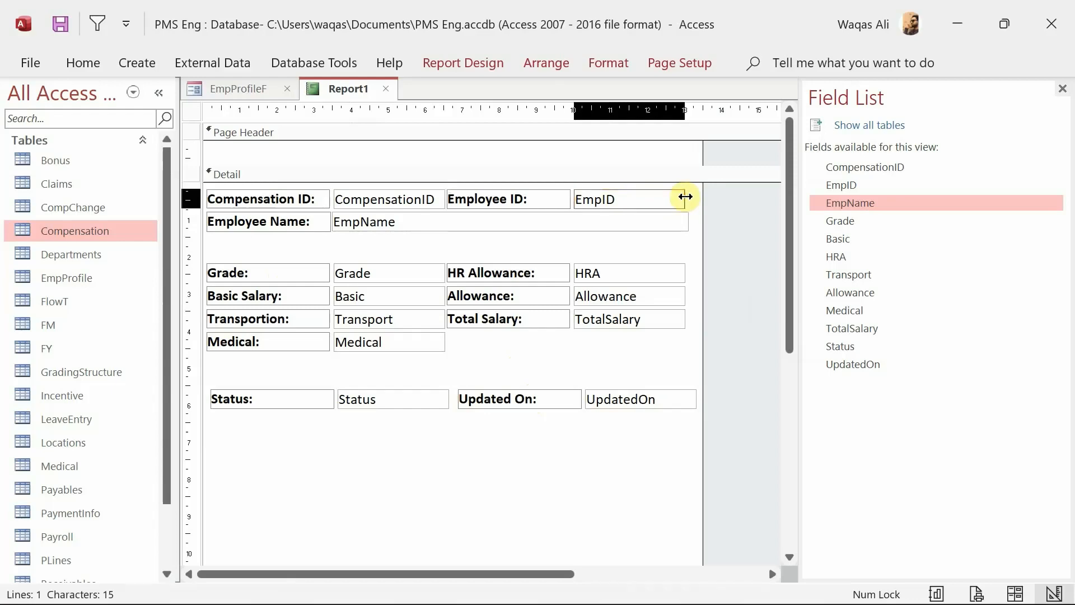
{"action": "left_click_drag", "start_coordinate": [723, 192], "coordinate": [199, 411]}
{"action": "key", "text": "Down"}
{"action": "key", "text": "Down"}
{"action": "key", "text": "Down"}
{"action": "key", "text": "Down"}
{"action": "key", "text": "Down"}
{"action": "key", "text": "Down"}
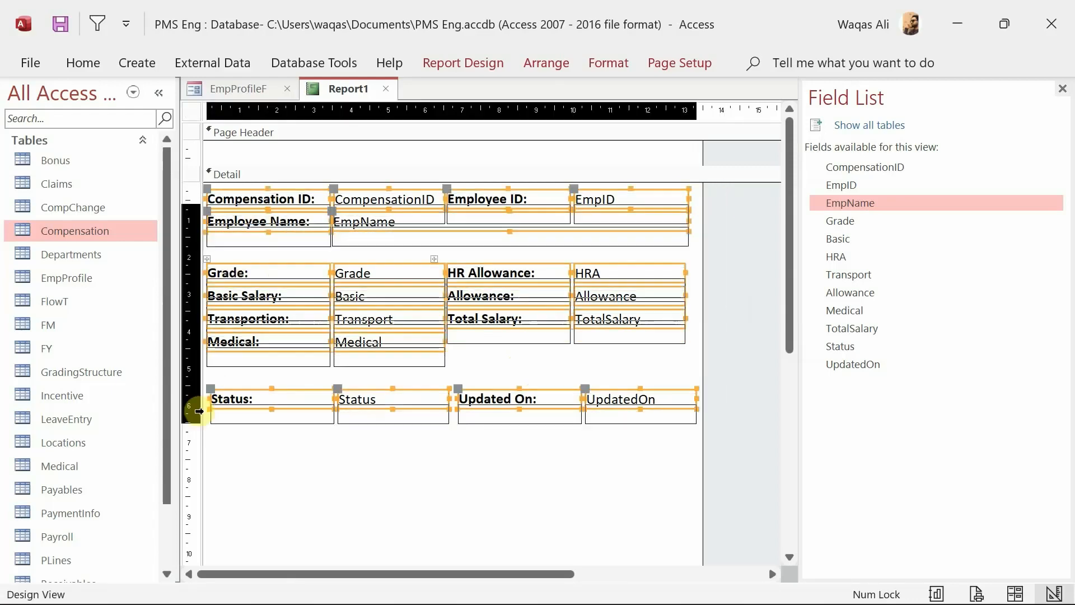
{"action": "key", "text": "Up"}
{"action": "key", "text": "Up"}
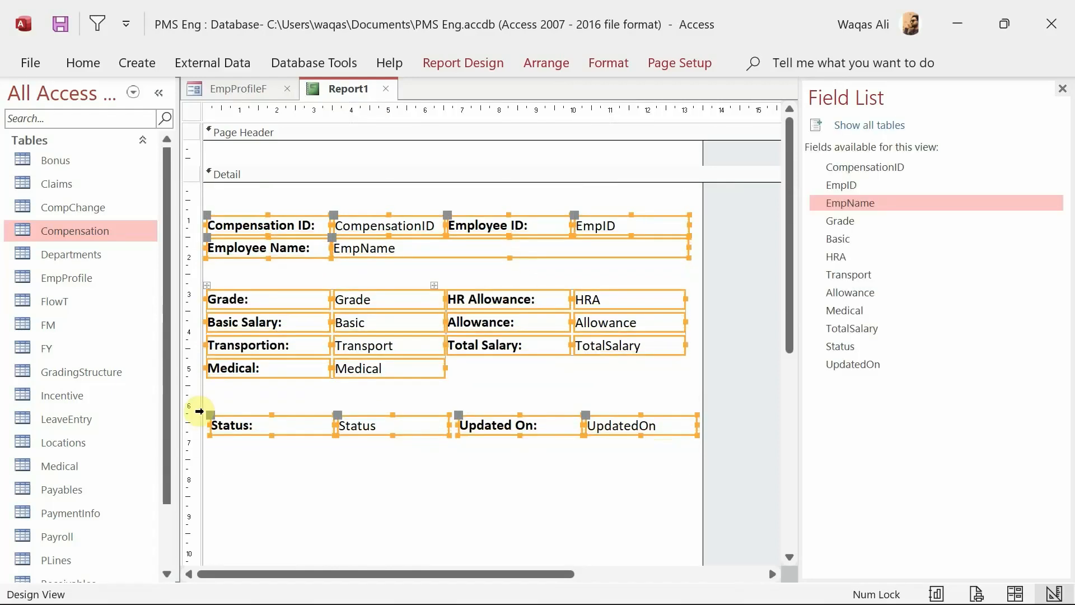
{"action": "left_click", "coordinate": [721, 265]}
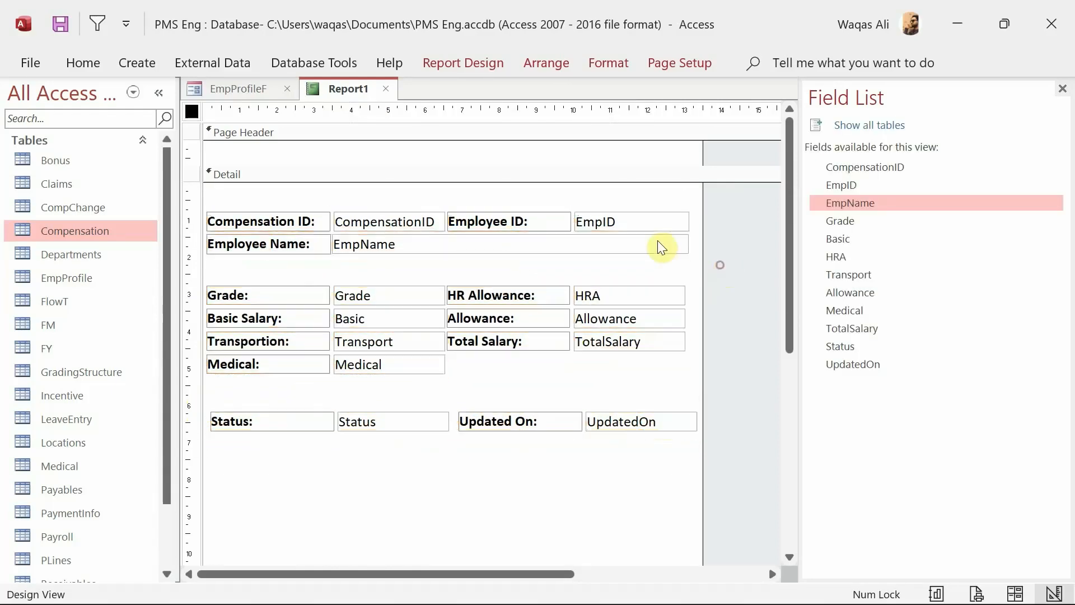
Draw an option group frame around the Compensation ID, Employee ID and Employee Name fields, without using its wizard
{"action": "left_click", "coordinate": [472, 60]}
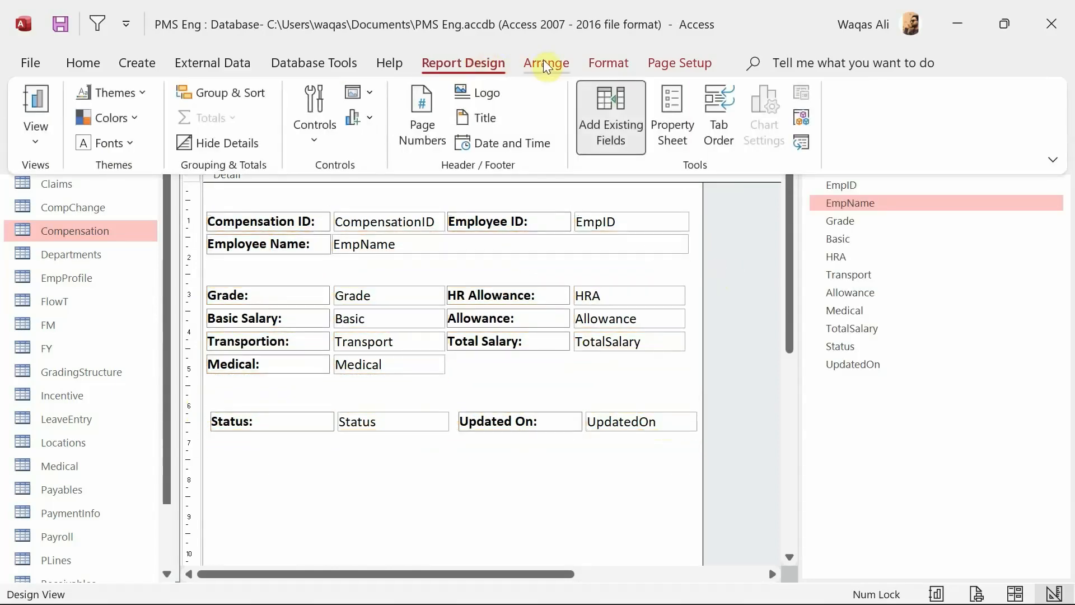
{"action": "left_click", "coordinate": [312, 131]}
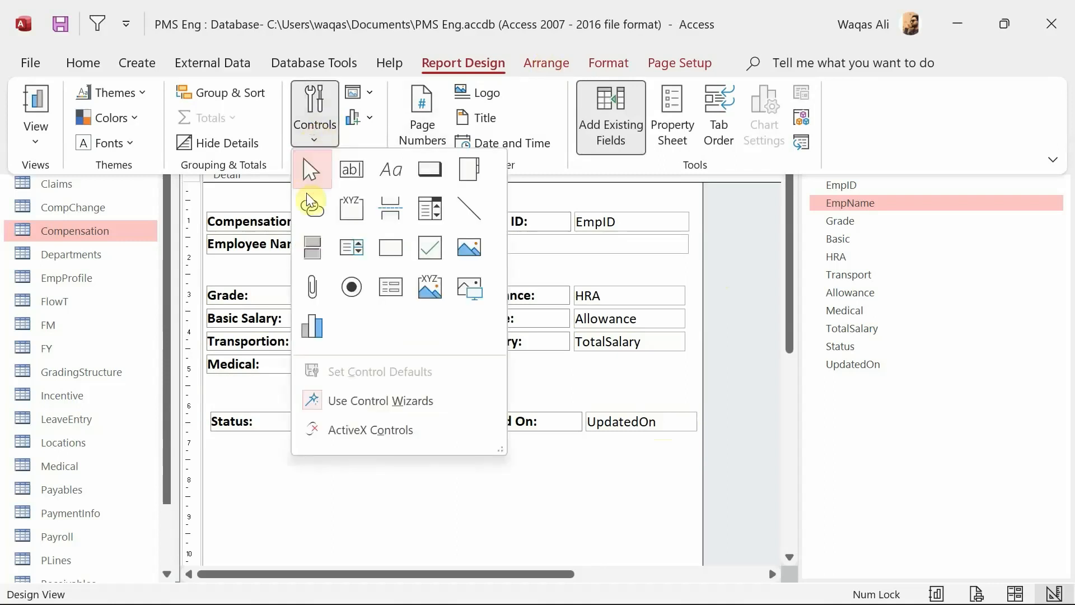
{"action": "left_click", "coordinate": [354, 207]}
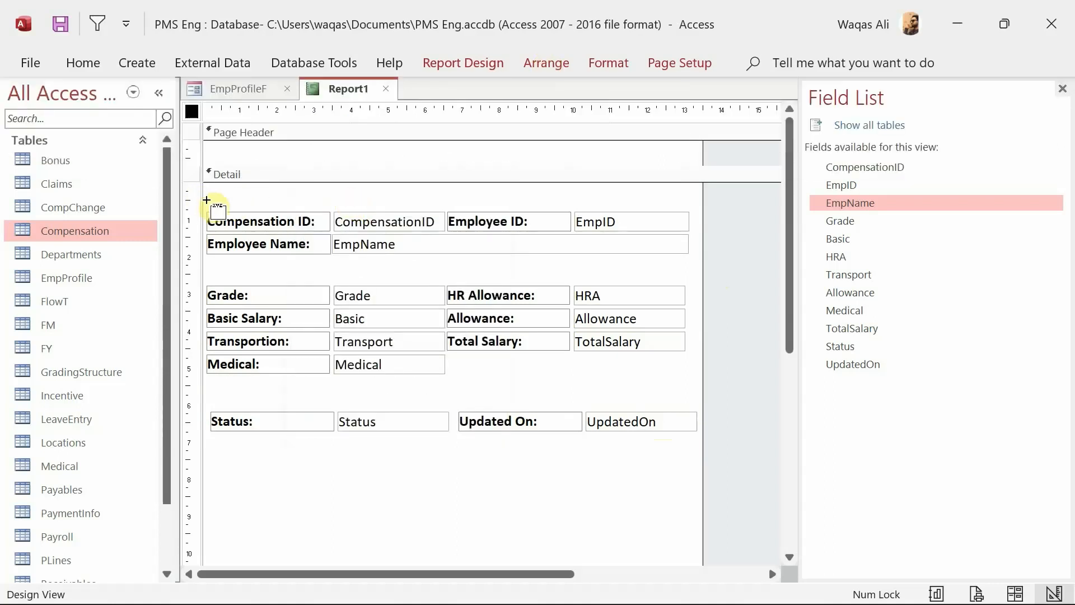
{"action": "mouse_move", "coordinate": [204, 196]}
{"action": "left_mouse_down"}
{"action": "mouse_move", "coordinate": [292, 247]}
{"action": "mouse_move", "coordinate": [701, 259]}
{"action": "left_mouse_up"}
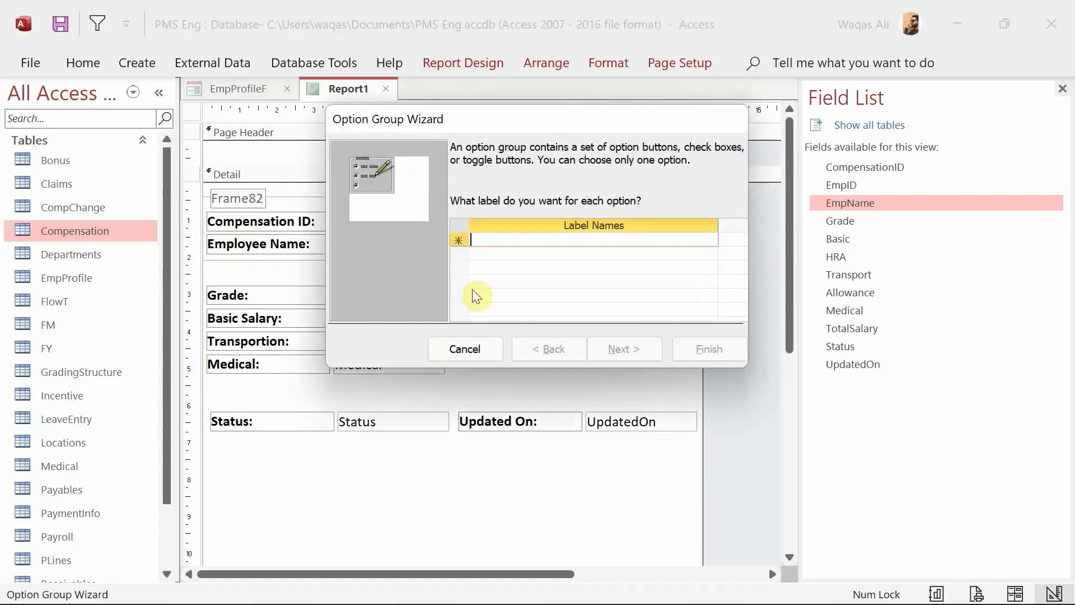
{"action": "left_click", "coordinate": [464, 349]}
Set the caption of the new frame's label to "General Information"
{"action": "left_click", "coordinate": [234, 197]}
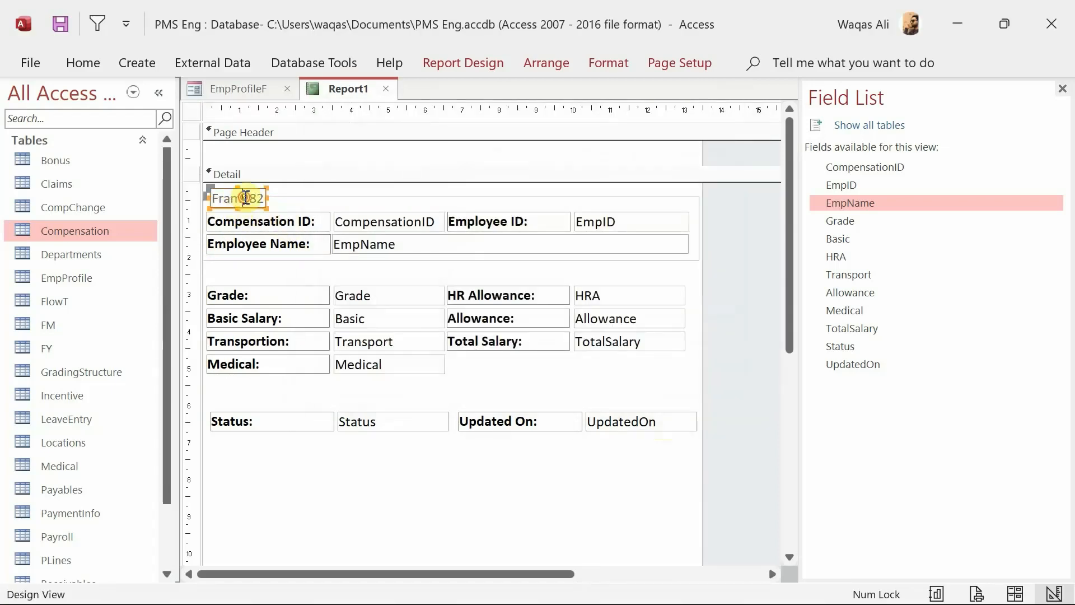
{"action": "double_click", "coordinate": [245, 202]}
{"action": "type", "text": "Gener"}
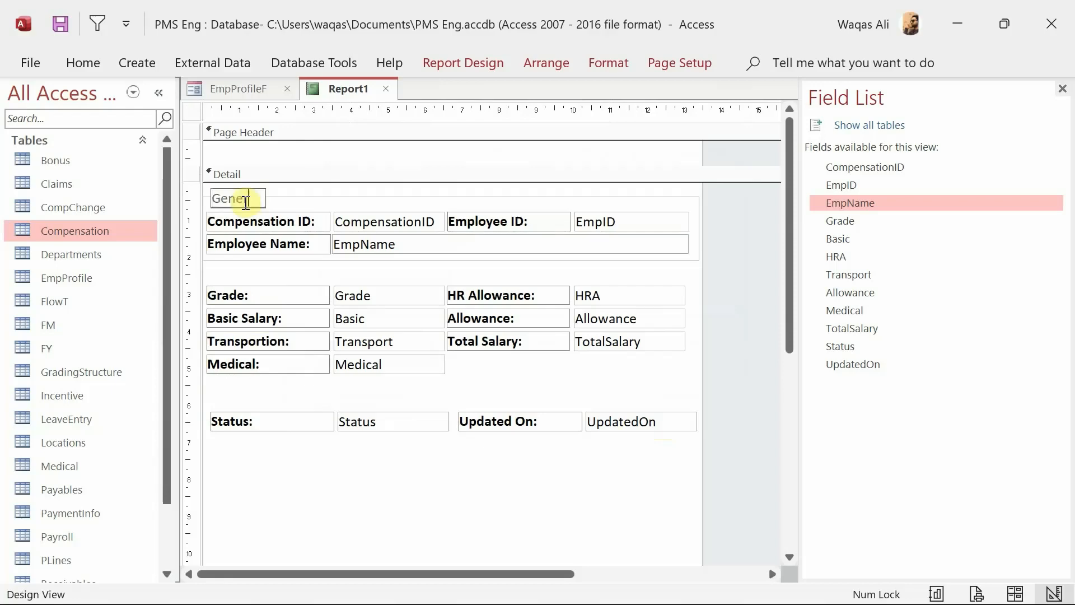
{"action": "type", "text": "al Informati"}
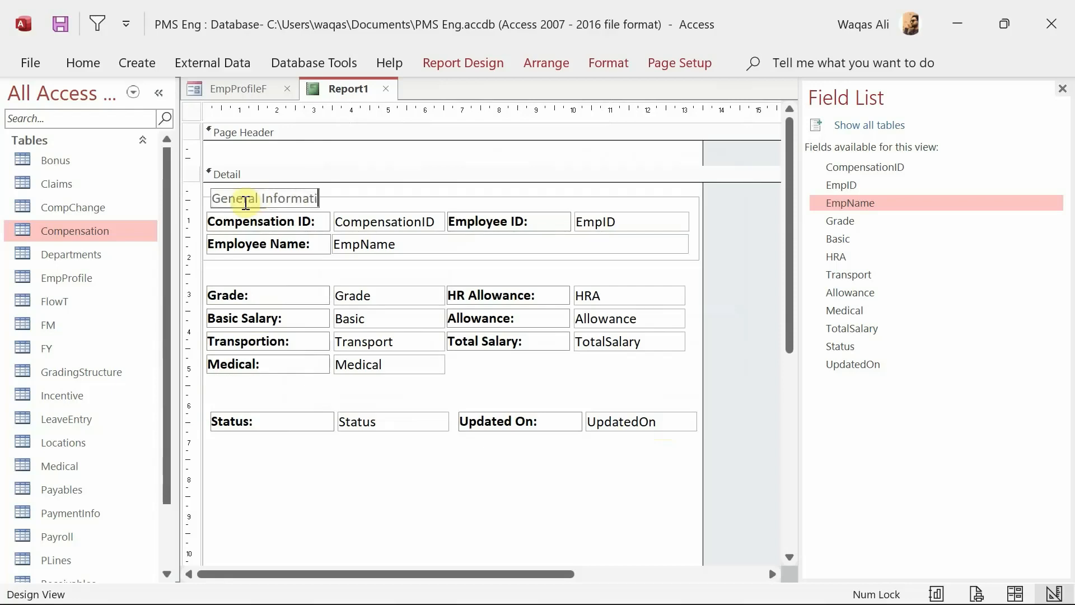
{"action": "type", "text": "on"}
{"action": "key", "text": "Return"}
Format the General Information label in bold black text at font size 10
{"action": "left_click", "coordinate": [83, 63]}
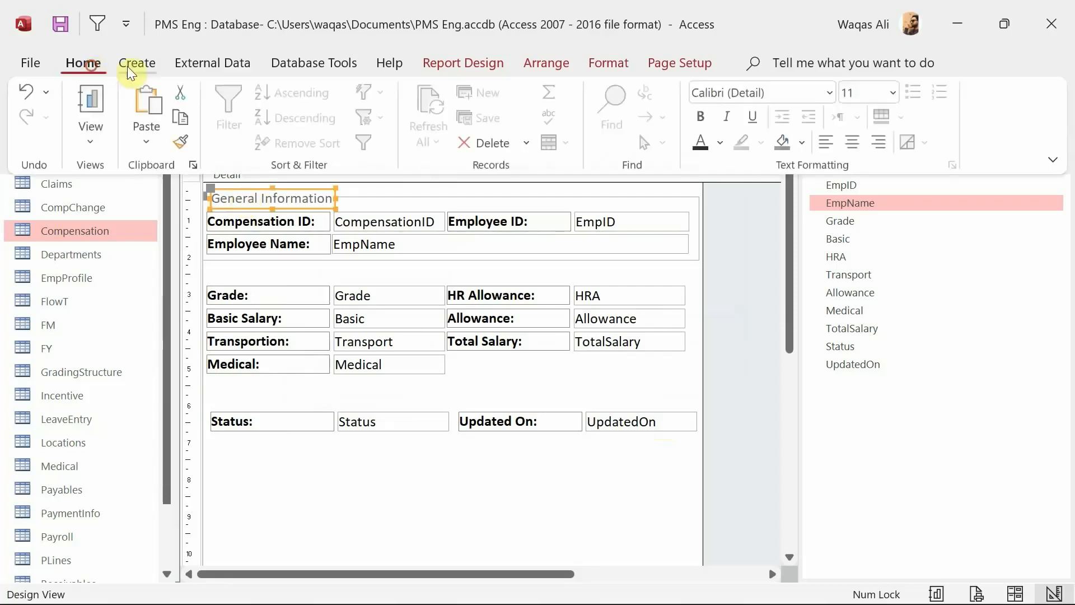
{"action": "left_click", "coordinate": [893, 92]}
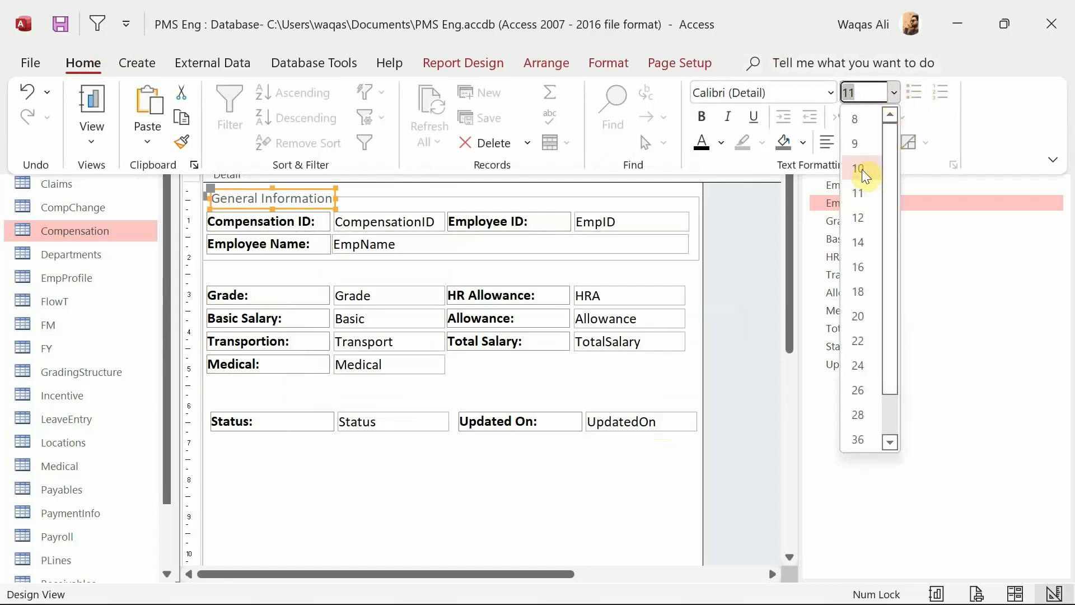
{"action": "left_click", "coordinate": [863, 151]}
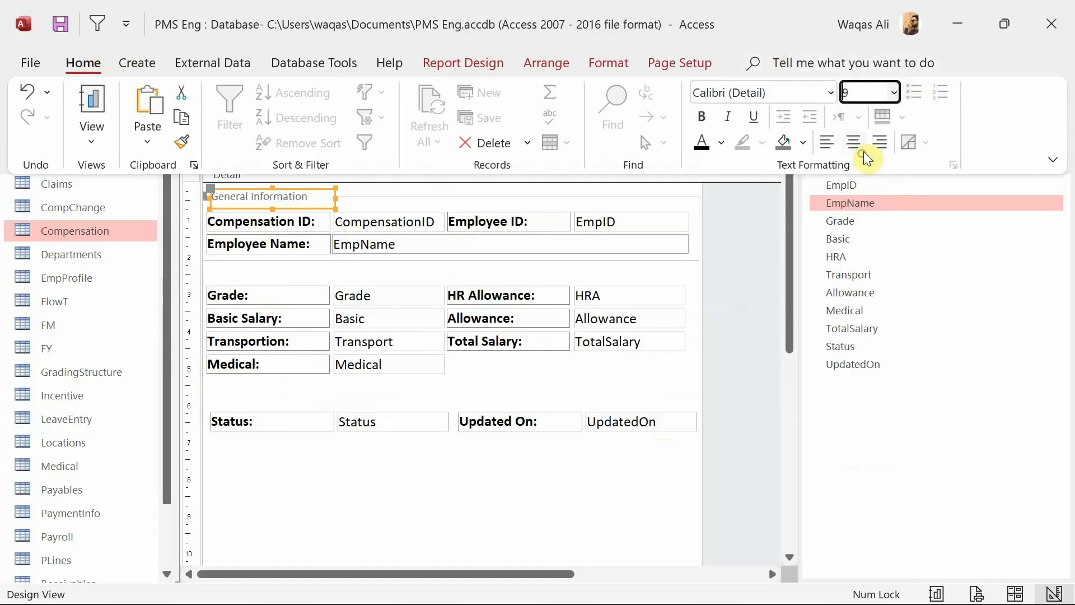
{"action": "left_click", "coordinate": [702, 117]}
{"action": "left_click", "coordinate": [722, 142]}
{"action": "left_click", "coordinate": [718, 224]}
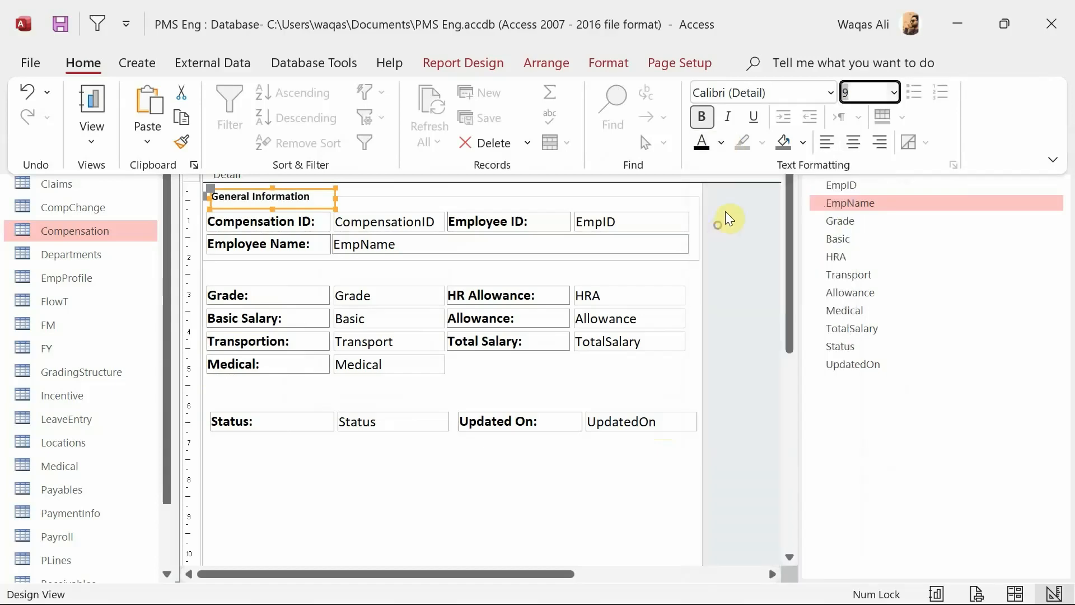
{"action": "left_click", "coordinate": [892, 93]}
{"action": "left_click", "coordinate": [875, 170]}
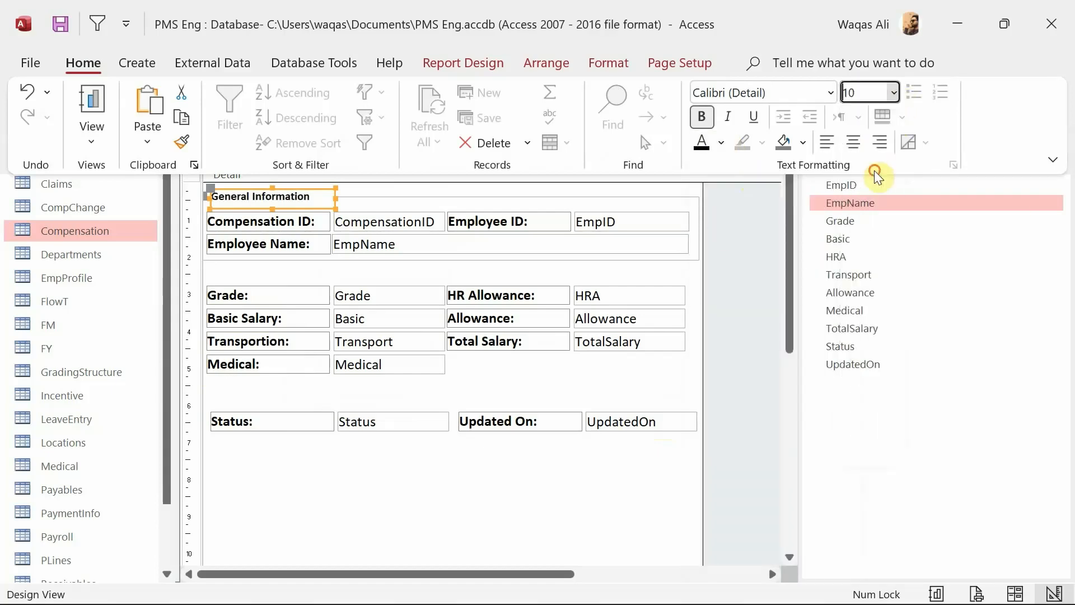
{"action": "left_click", "coordinate": [708, 240]}
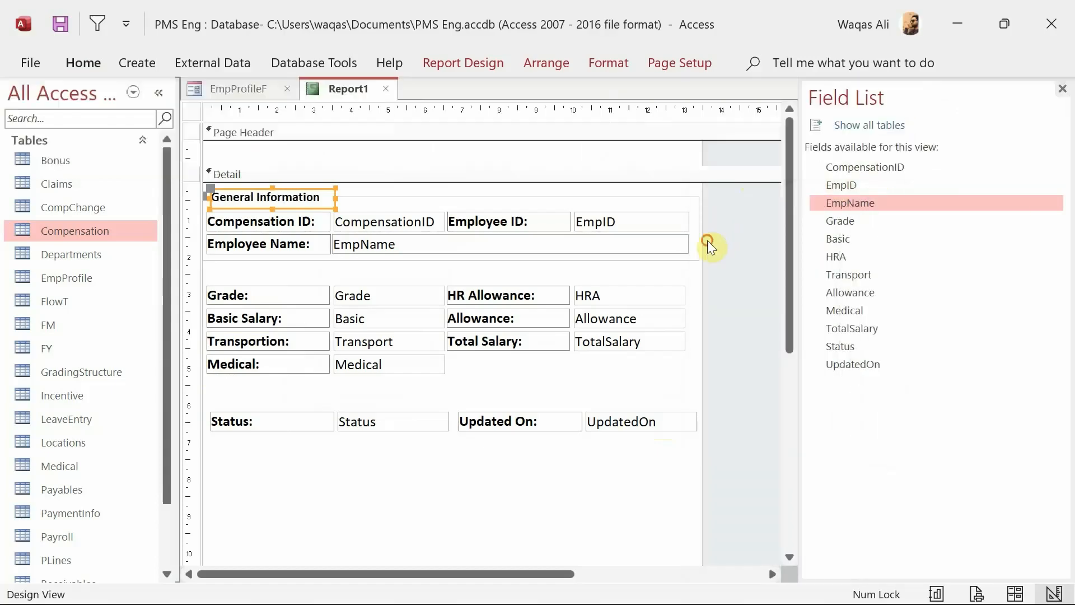
Duplicate the General Information frame below the original and extend its height to just below the Medical row
{"action": "left_click", "coordinate": [697, 197]}
{"action": "key", "text": "ctrl+c"}
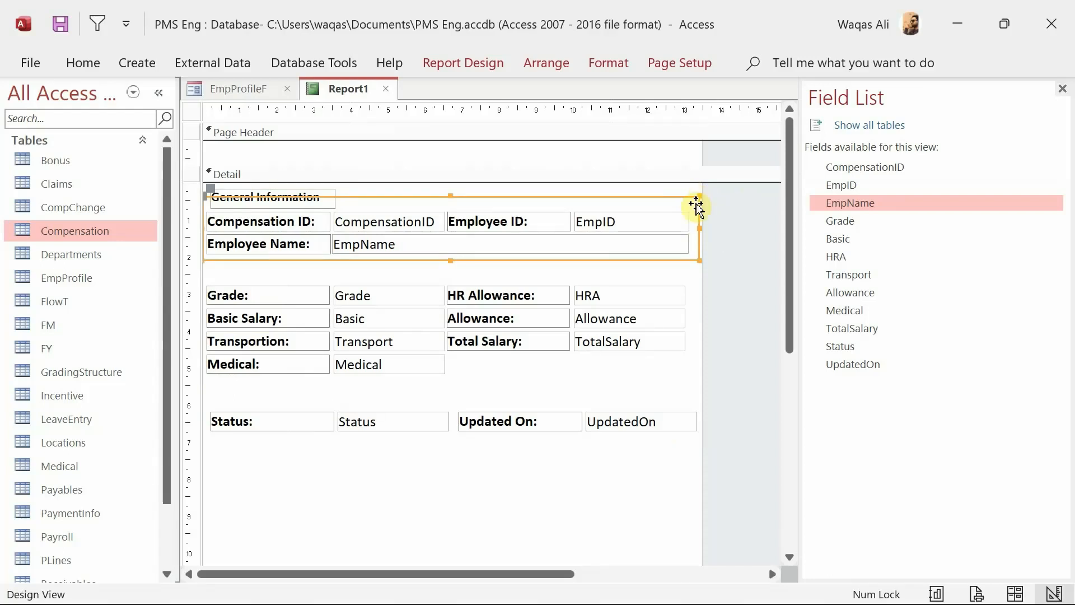
{"action": "key", "text": "ctrl+v"}
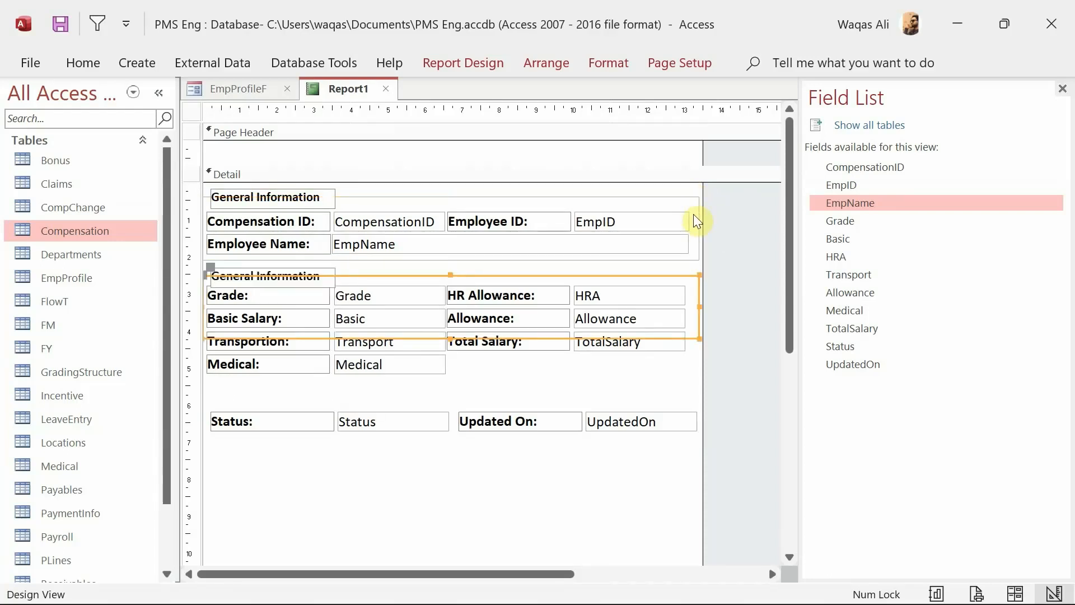
{"action": "left_click_drag", "start_coordinate": [448, 336], "coordinate": [442, 402]}
Move the Grade-to-Medical field stacks down inside the second frame, and shift the Status and Updated On row slightly down and left
{"action": "left_click_drag", "start_coordinate": [678, 386], "coordinate": [259, 297]}
{"action": "key", "text": "Down"}
{"action": "key", "text": "Down"}
{"action": "key", "text": "Down"}
{"action": "key", "text": "Down"}
{"action": "key", "text": "Down"}
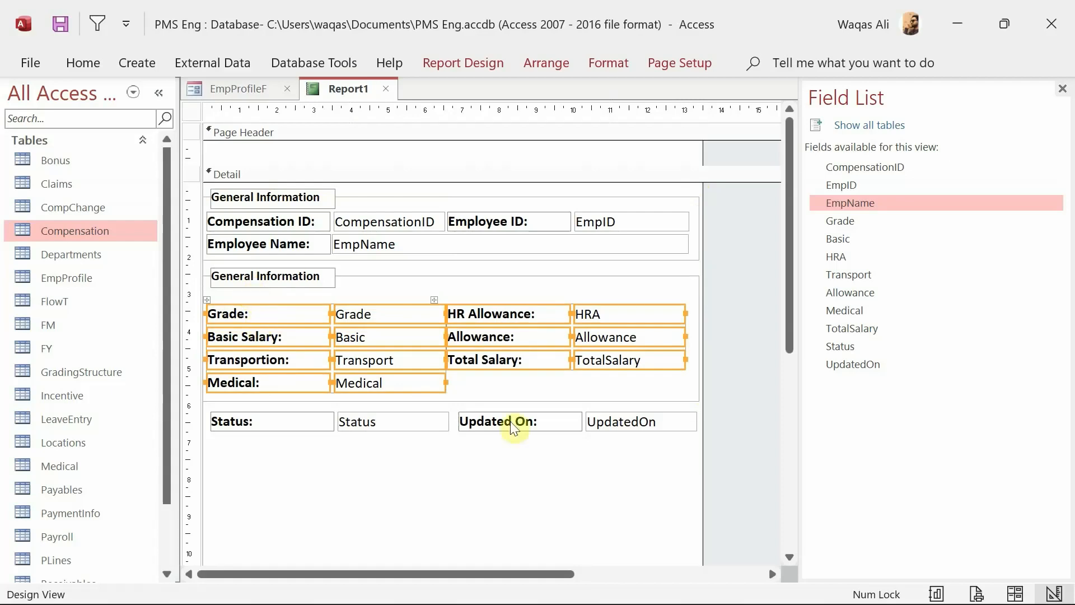
{"action": "left_click_drag", "start_coordinate": [681, 456], "coordinate": [267, 426]}
{"action": "left_click", "coordinate": [478, 478]}
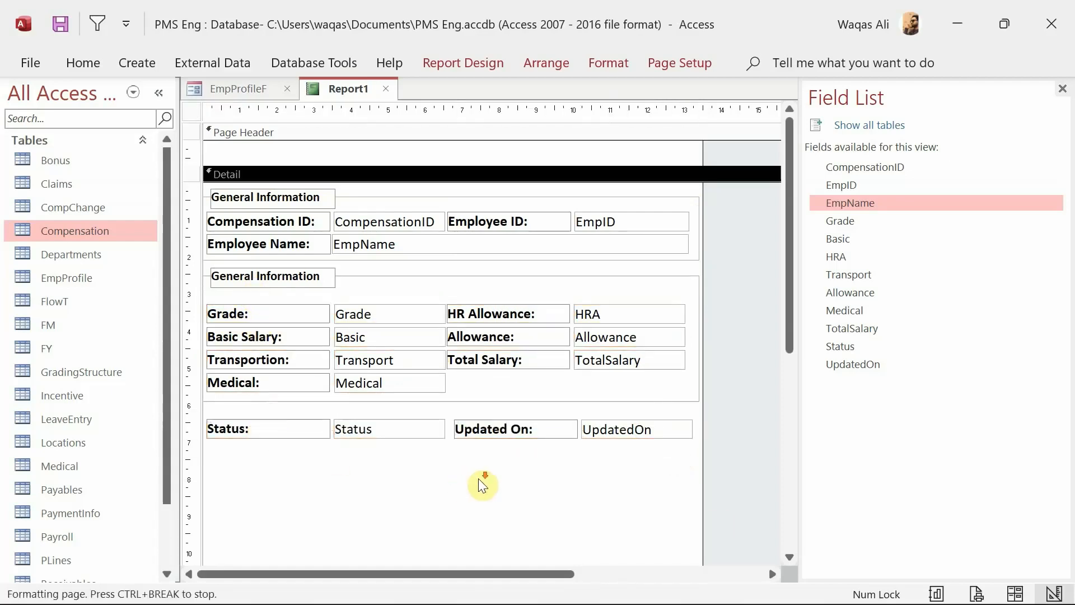
Shrink the Detail section to end just below the Status row and collapse the Page Footer to zero height
{"action": "scroll", "coordinate": [481, 481], "scroll_direction": "down", "scroll_amount": 2}
{"action": "left_click_drag", "start_coordinate": [498, 497], "coordinate": [514, 376]}
{"action": "scroll", "coordinate": [512, 412], "scroll_direction": "down", "scroll_amount": 2}
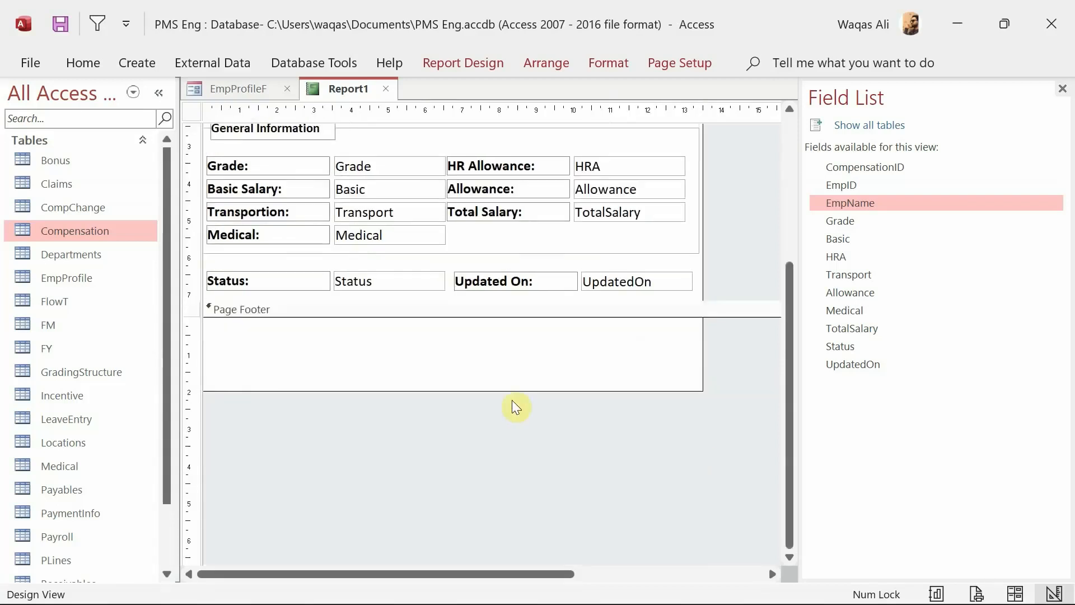
{"action": "left_click", "coordinate": [517, 372]}
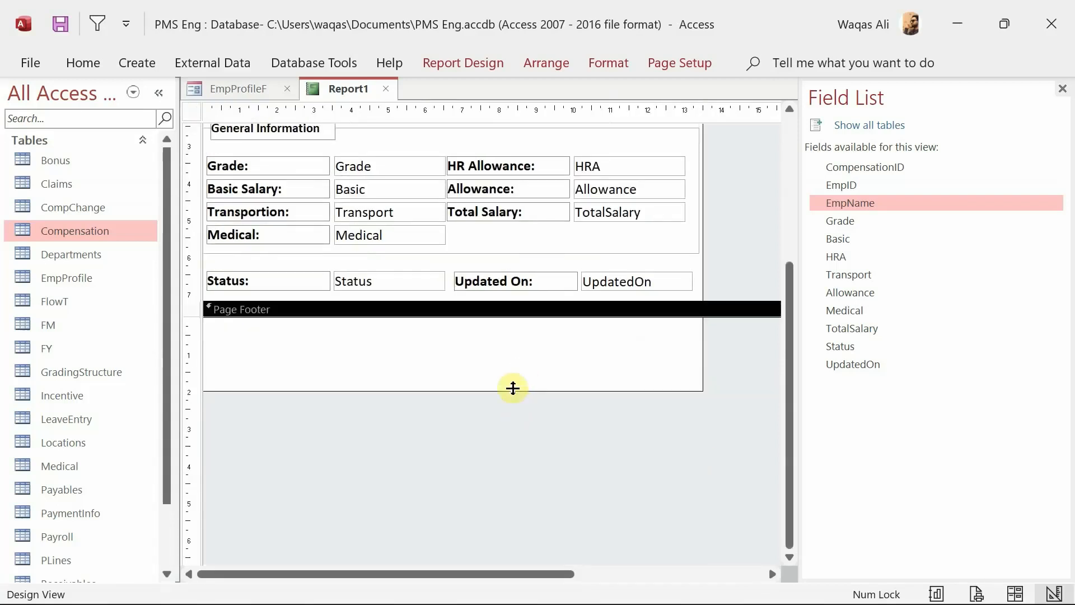
{"action": "left_click_drag", "start_coordinate": [512, 390], "coordinate": [513, 316]}
{"action": "scroll", "coordinate": [529, 378], "scroll_direction": "up", "scroll_amount": 4}
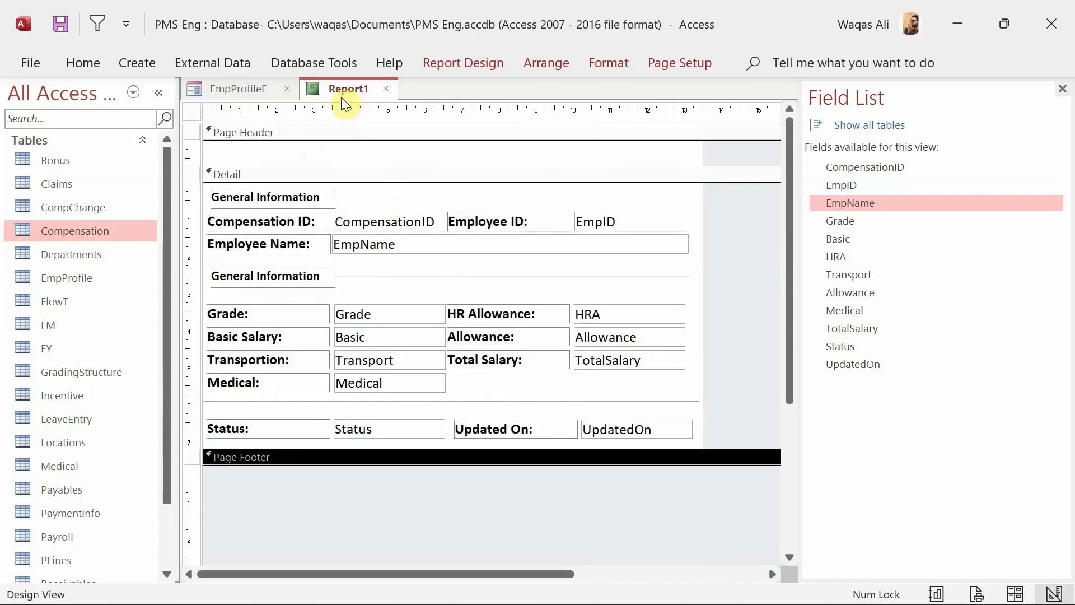
Copy the Inactive and Save buttons from the EmpProfileF form header into the report's Page Header
{"action": "left_click", "coordinate": [261, 93]}
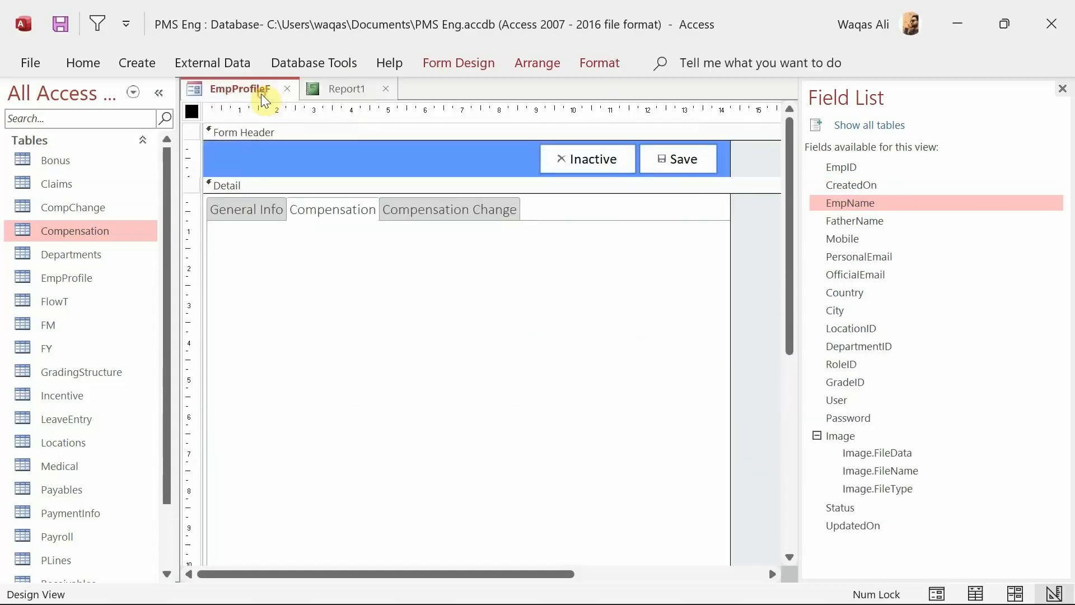
{"action": "left_click", "coordinate": [393, 90]}
{"action": "left_click", "coordinate": [584, 154]}
{"action": "key", "text": "ctrl+v"}
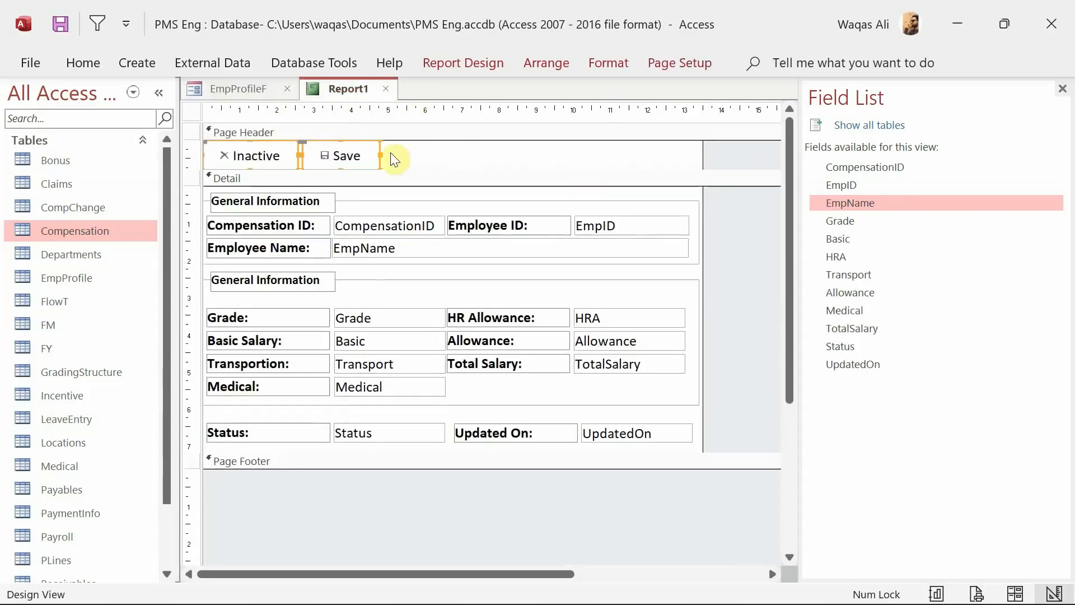
Position the pasted Inactive and Save buttons at the right end of the report's Page Header
{"action": "left_click_drag", "start_coordinate": [355, 152], "coordinate": [664, 150]}
{"action": "left_click_drag", "start_coordinate": [652, 144], "coordinate": [651, 148]}
{"action": "left_click_drag", "start_coordinate": [718, 156], "coordinate": [555, 159]}
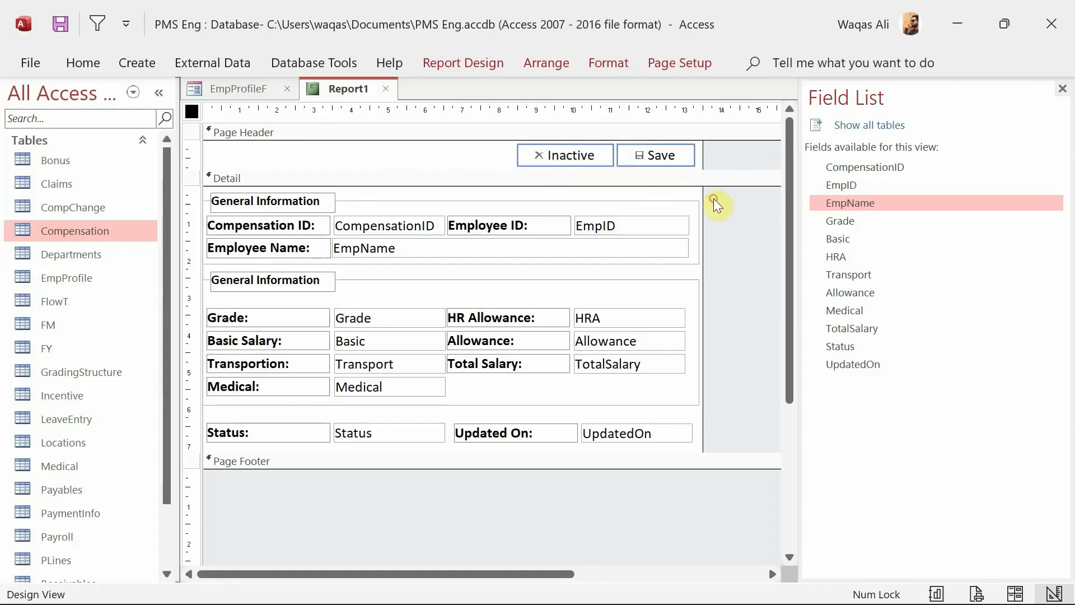
Move the Inactive button left in the Page Header, leaving a gap before the Save button
{"action": "left_click", "coordinate": [586, 162]}
{"action": "key", "text": "Left"}
{"action": "key", "text": "Left"}
{"action": "key", "text": "Left"}
{"action": "key", "text": "Left"}
{"action": "key", "text": "Left"}
{"action": "key", "text": "Left"}
{"action": "key", "text": "Left"}
{"action": "key", "text": "Left"}
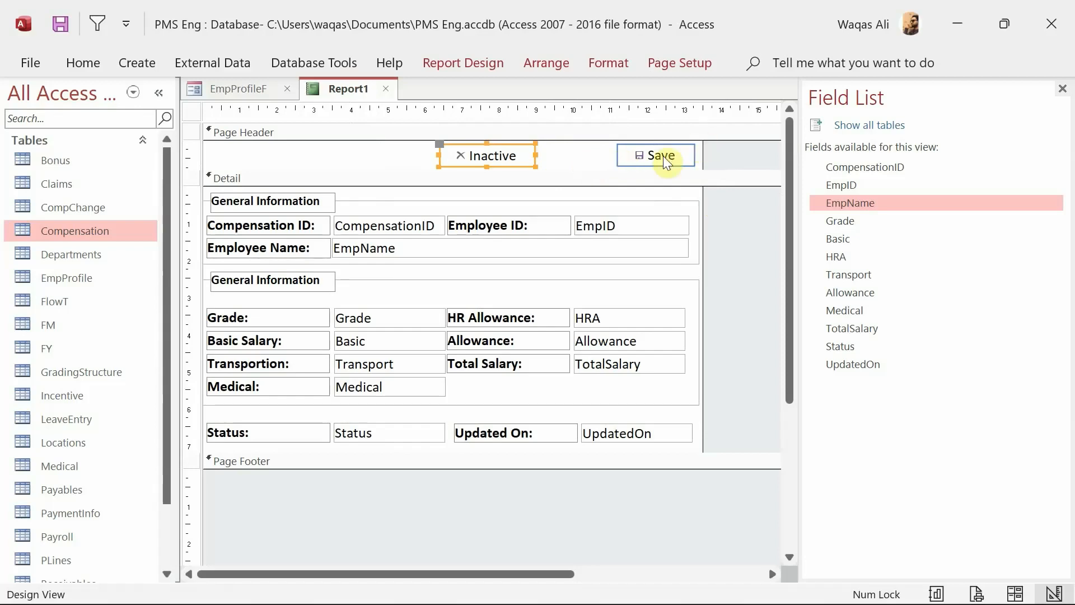
Widen the Save and Inactive buttons leftward, and nudge Save left so it sits right beside Inactive
{"action": "left_click", "coordinate": [618, 158]}
{"action": "left_click_drag", "start_coordinate": [617, 153], "coordinate": [542, 154]}
{"action": "left_click", "coordinate": [498, 156]}
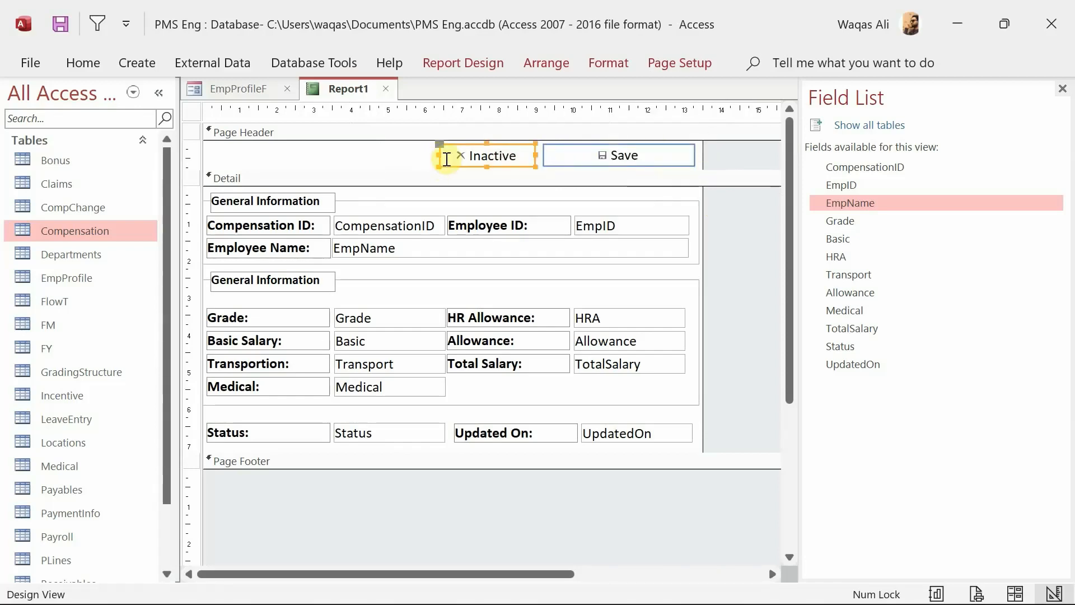
{"action": "left_click_drag", "start_coordinate": [440, 153], "coordinate": [365, 148]}
{"action": "left_click", "coordinate": [639, 164]}
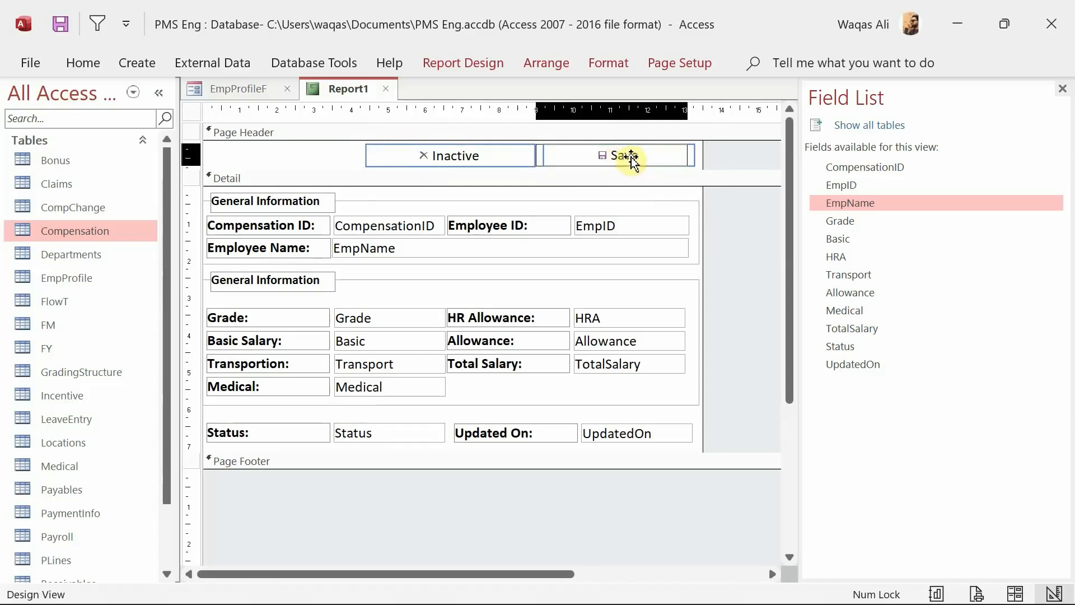
{"action": "left_click_drag", "start_coordinate": [632, 157], "coordinate": [628, 157]}
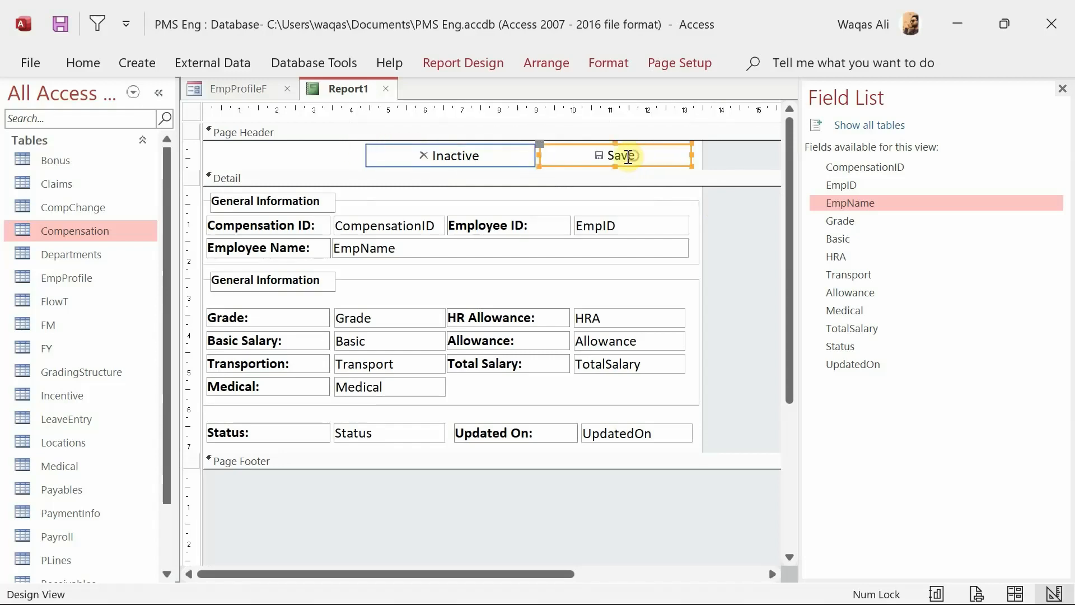
Change the Save button's caption to "Create Compensation"
{"action": "double_click", "coordinate": [628, 157]}
{"action": "type", "text": "Create "}
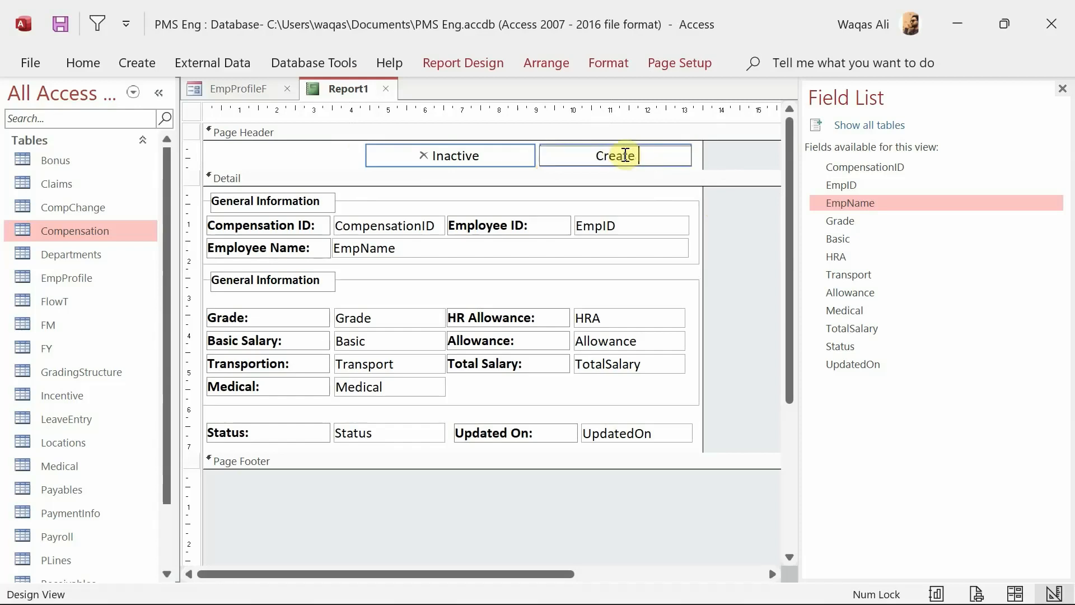
{"action": "type", "text": "Compensatio"}
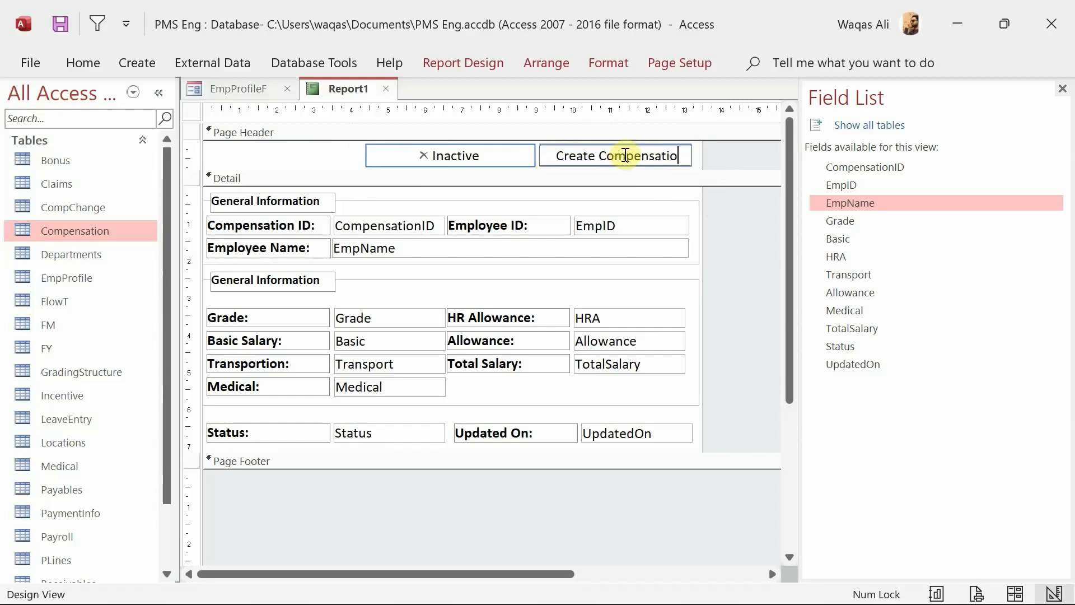
{"action": "type", "text": "n"}
{"action": "key", "text": "Return"}
Copy the Create Compensation caption onto the Inactive button in the Page Header and reword it as "Update Compensation"
{"action": "left_click", "coordinate": [457, 154]}
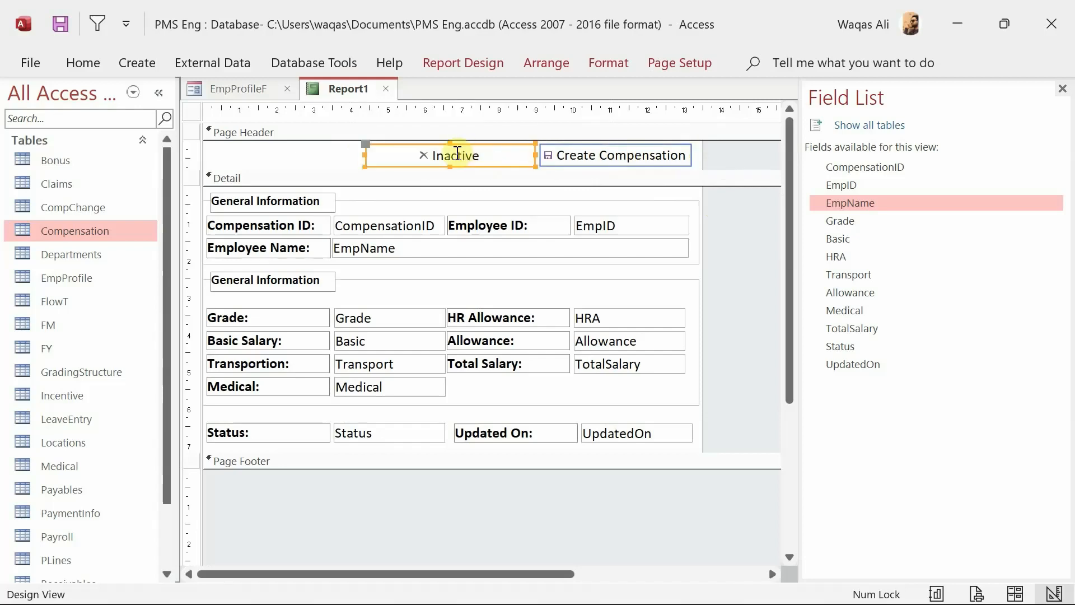
{"action": "double_click", "coordinate": [457, 154]}
{"action": "left_click", "coordinate": [600, 151]}
{"action": "left_click", "coordinate": [560, 153]}
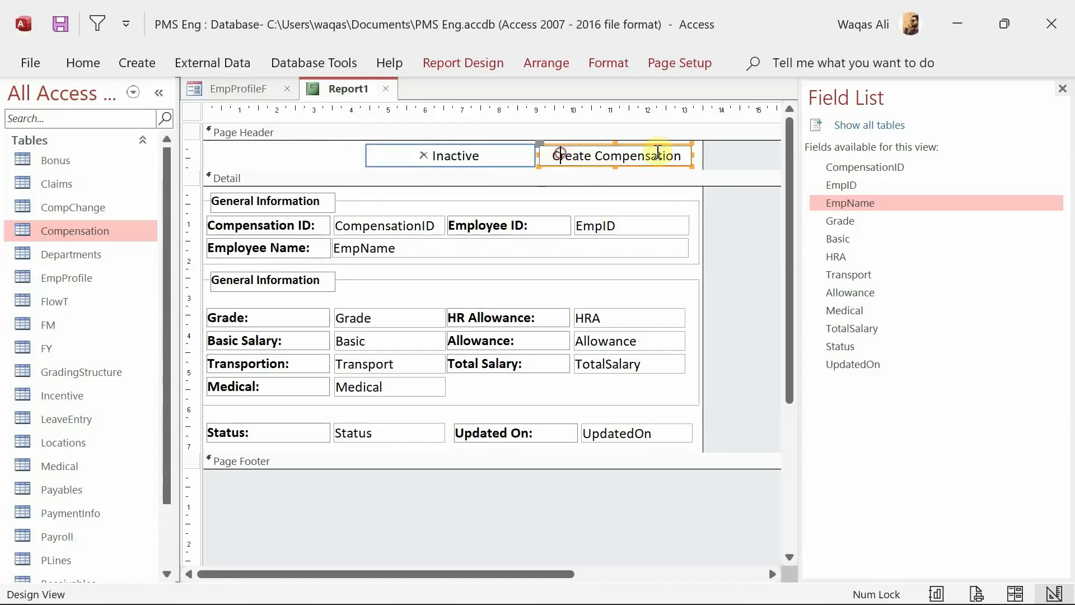
{"action": "left_click_drag", "start_coordinate": [658, 153], "coordinate": [436, 160]}
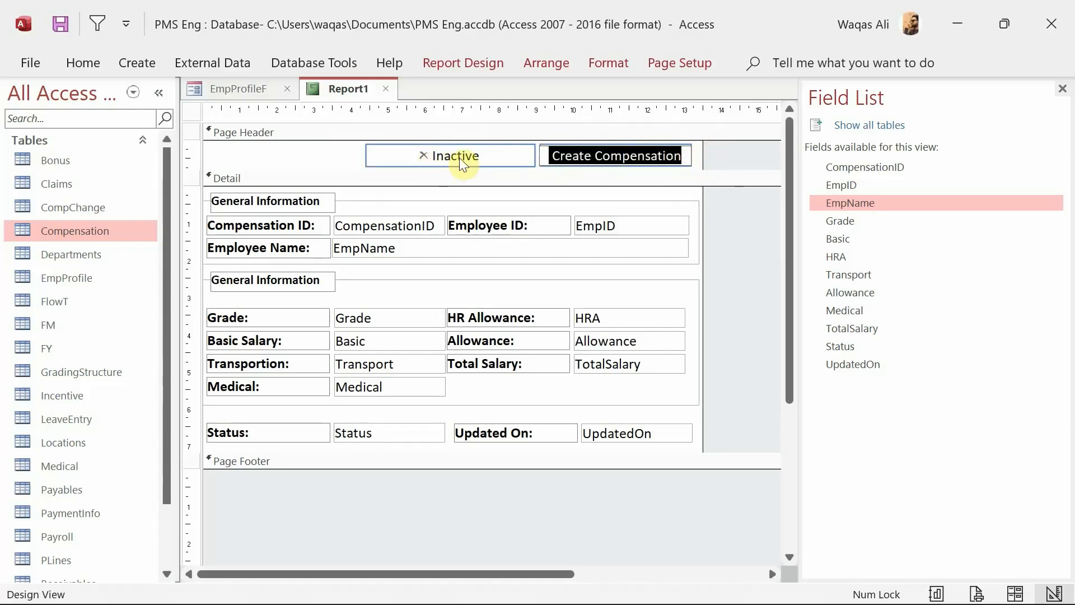
{"action": "key", "text": "ctrl+c"}
{"action": "left_click", "coordinate": [446, 156]}
{"action": "double_click", "coordinate": [445, 155]}
{"action": "key", "text": "ctrl+v"}
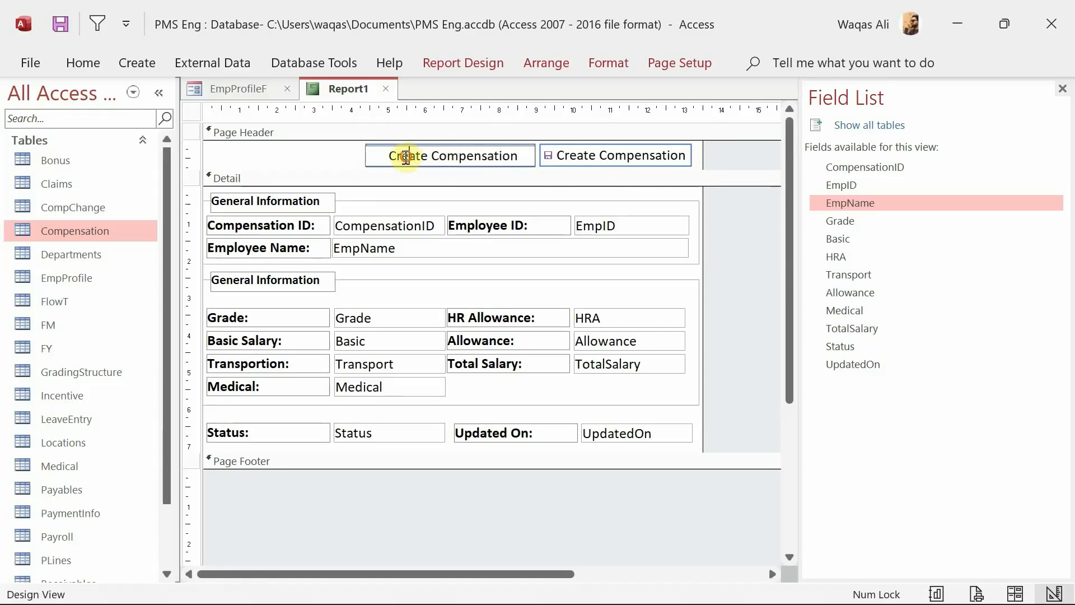
{"action": "double_click", "coordinate": [406, 157]}
{"action": "type", "text": "Update"}
{"action": "key", "text": "Return"}
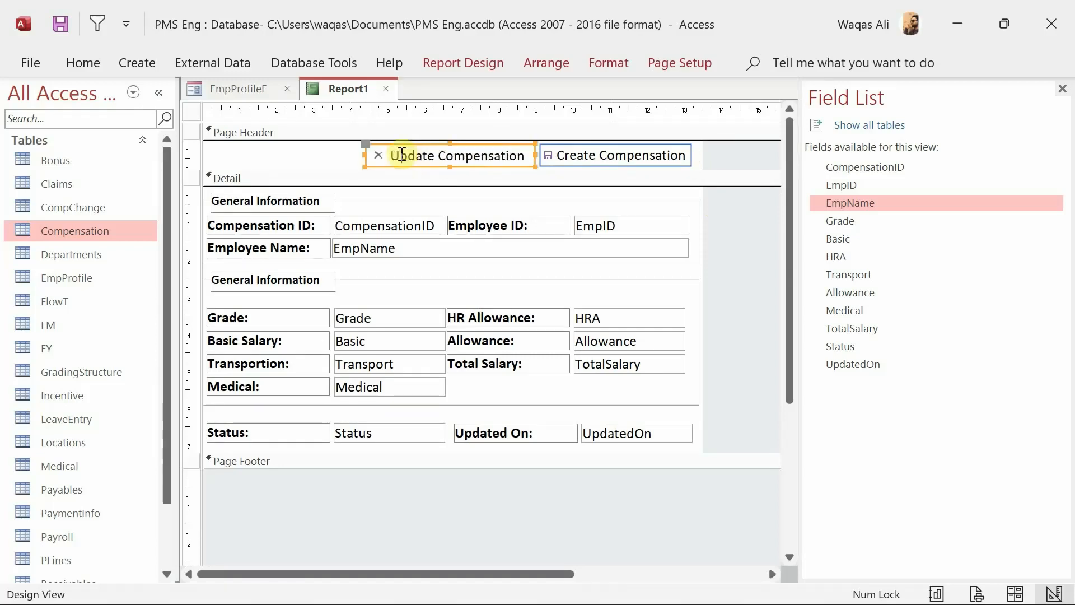
{"action": "left_click", "coordinate": [738, 163]}
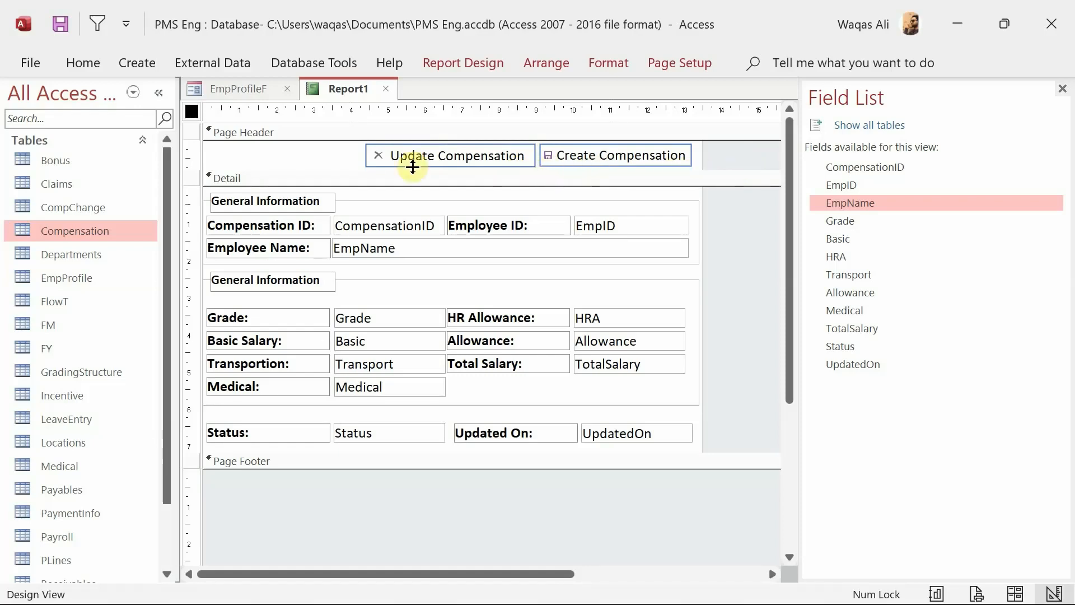
Set the Create Compensation button's name property to btnCreateComp
{"action": "left_click", "coordinate": [614, 163]}
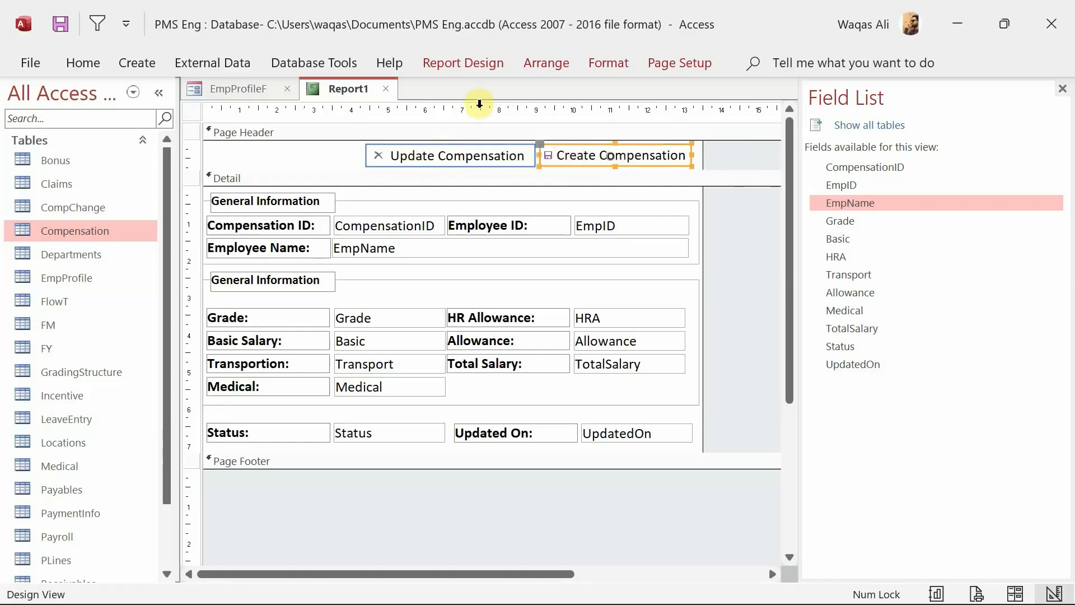
{"action": "left_click", "coordinate": [458, 64]}
{"action": "left_click", "coordinate": [687, 114]}
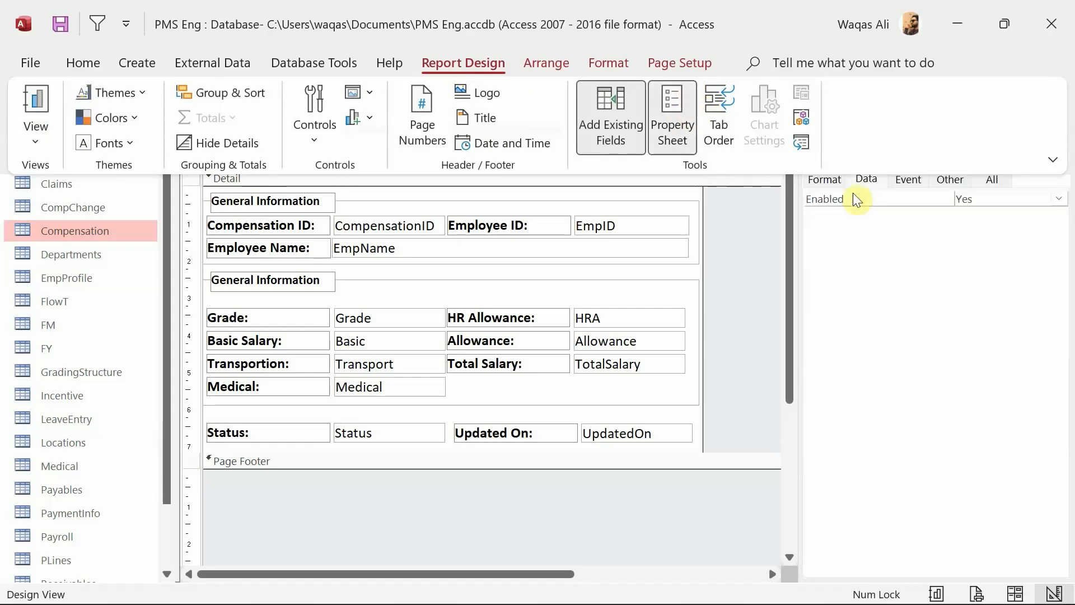
{"action": "left_click", "coordinate": [906, 180]}
{"action": "left_click", "coordinate": [951, 178]}
{"action": "left_click", "coordinate": [1034, 198]}
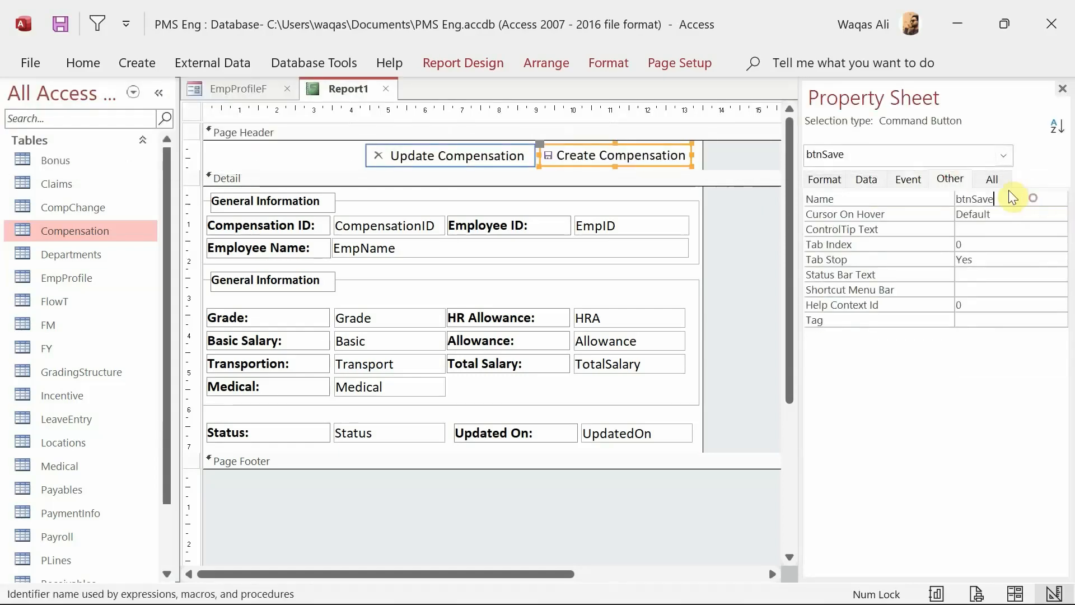
{"action": "key", "text": "BackSpace"}
{"action": "key", "text": "BackSpace"}
{"action": "type", "text": "Creat"}
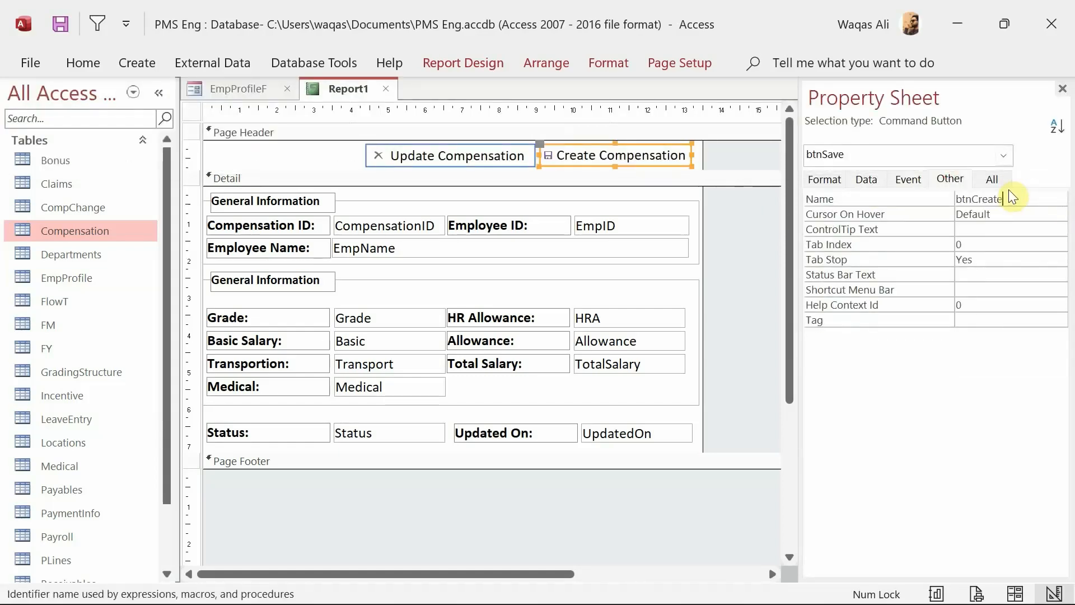
{"action": "type", "text": "eComp"}
{"action": "key", "text": "Tab"}
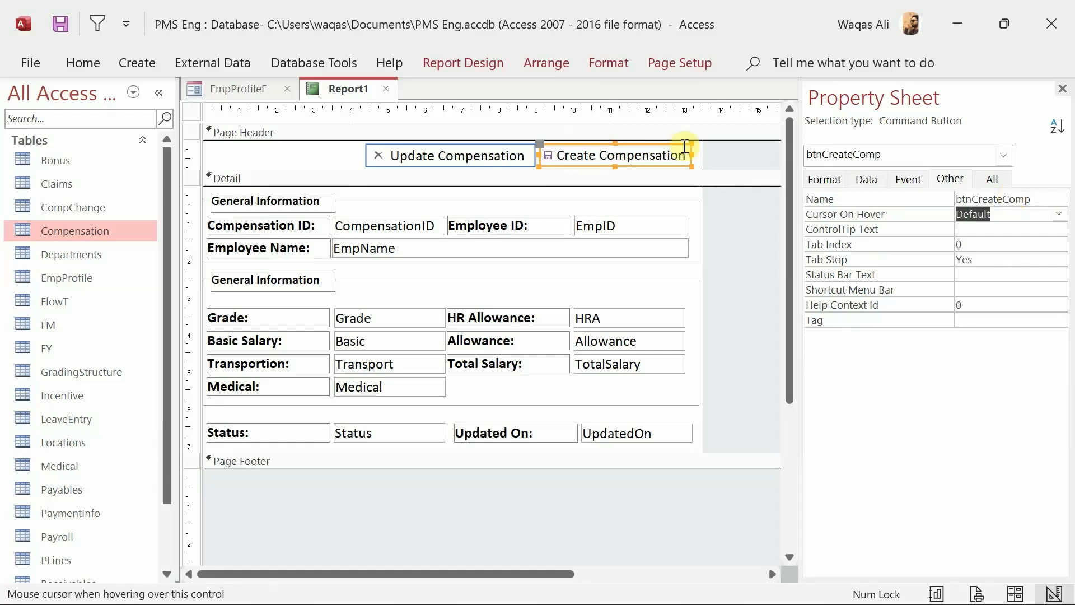
Set the Update Compensation button's name property to btnUpdateComp
{"action": "left_click", "coordinate": [484, 166]}
{"action": "left_click", "coordinate": [1041, 201]}
{"action": "key", "text": "BackSpace"}
{"action": "key", "text": "BackSpace"}
{"action": "key", "text": "BackSpace"}
{"action": "key", "text": "BackSpace"}
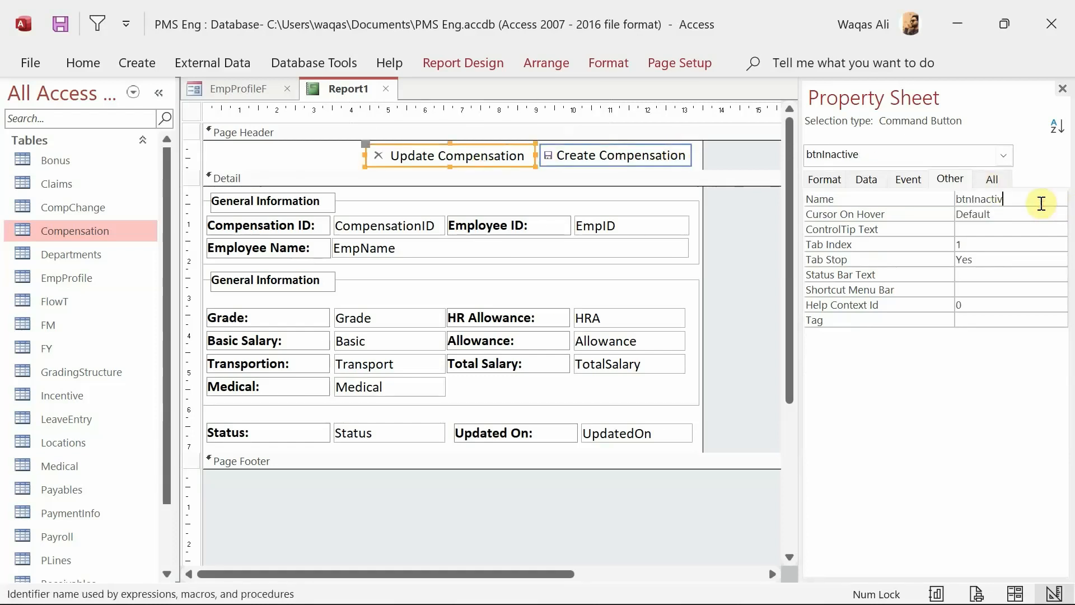
{"action": "key", "text": "BackSpace"}
{"action": "key", "text": "BackSpace"}
{"action": "type", "text": "UpdateComp"}
{"action": "key", "text": "Tab"}
Save the report under the name CompR
{"action": "key", "text": "ctrl+s"}
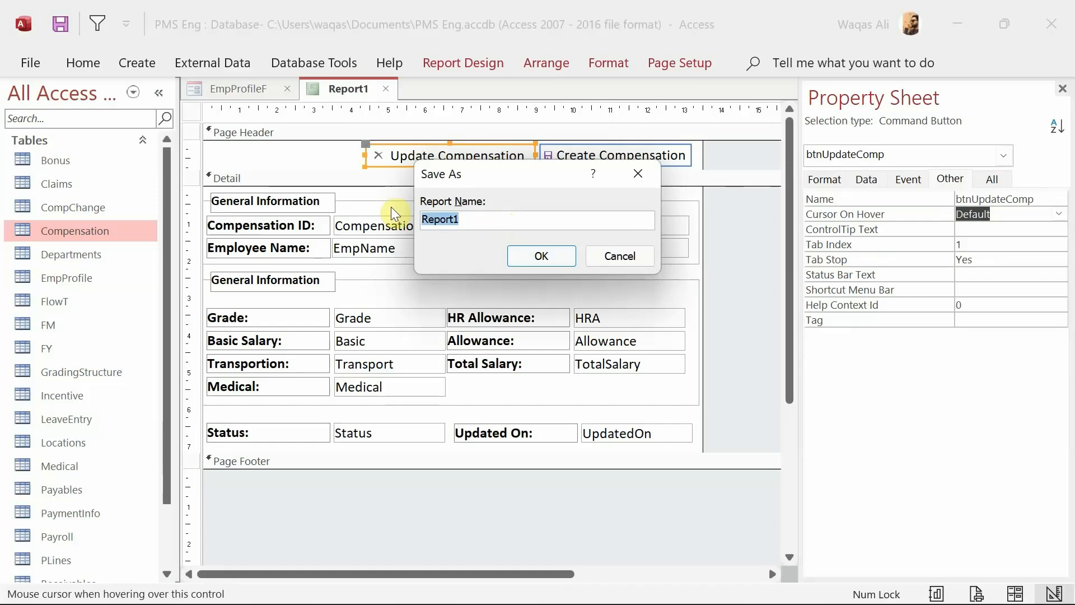
{"action": "type", "text": "CompR"}
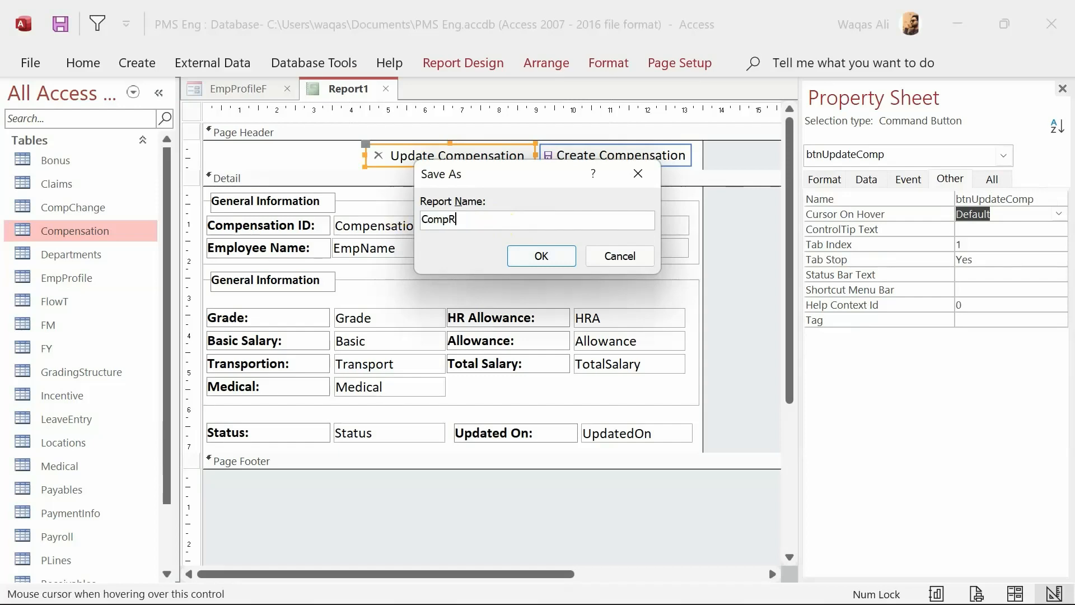
{"action": "key", "text": "Return"}
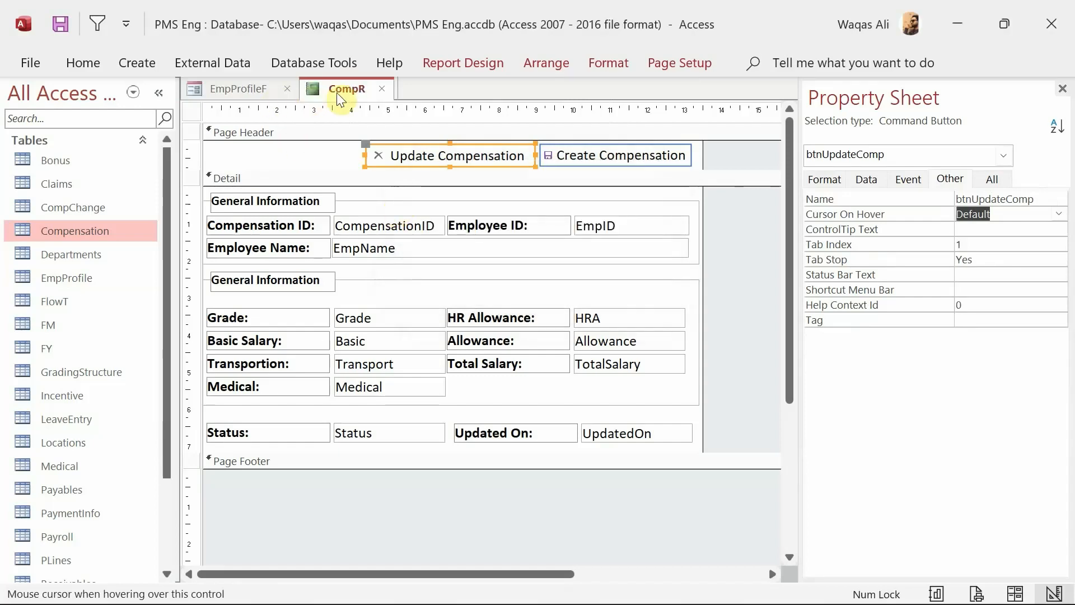
{"action": "right_click", "coordinate": [332, 96]}
{"action": "left_click", "coordinate": [331, 92]}
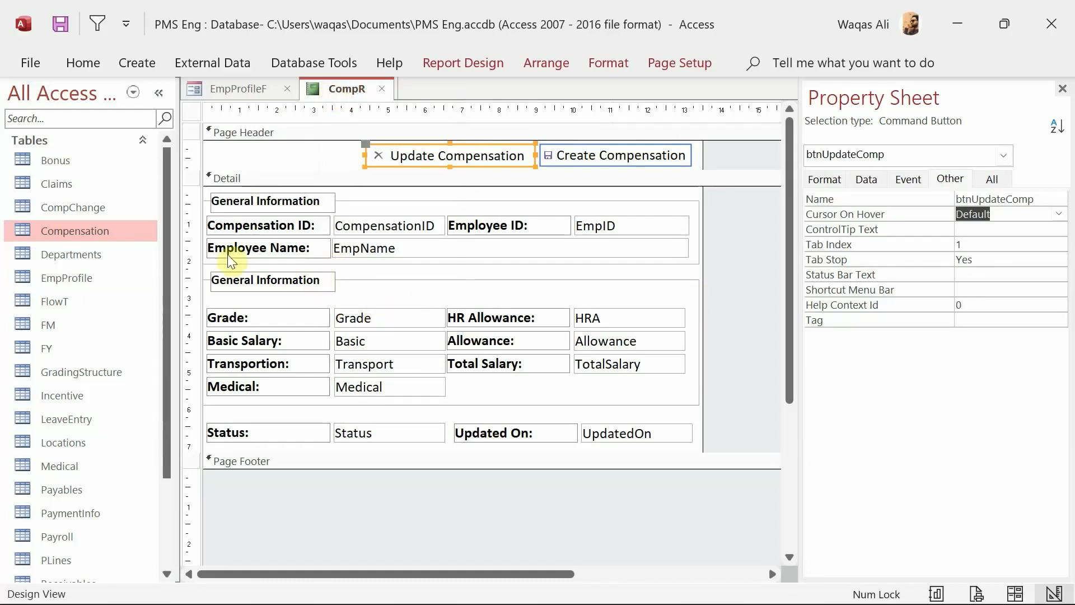
Change the heading label of the frame around the Grade and salary fields to "Salary Information"
{"action": "left_click", "coordinate": [243, 274]}
{"action": "left_click", "coordinate": [242, 277]}
{"action": "double_click", "coordinate": [235, 279]}
{"action": "type", "text": "Salary"}
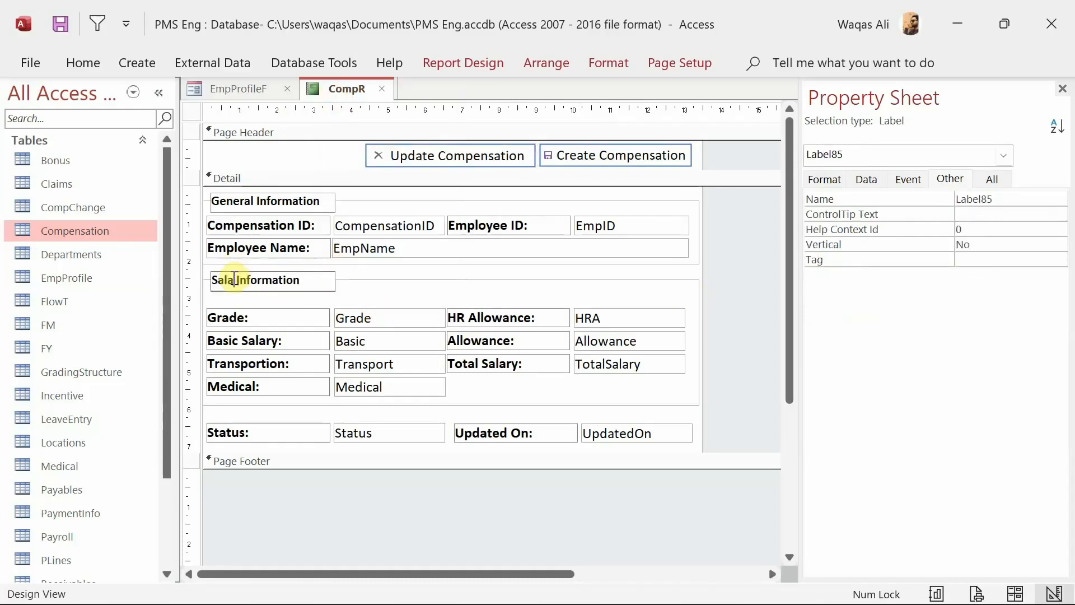
{"action": "key", "text": "Return"}
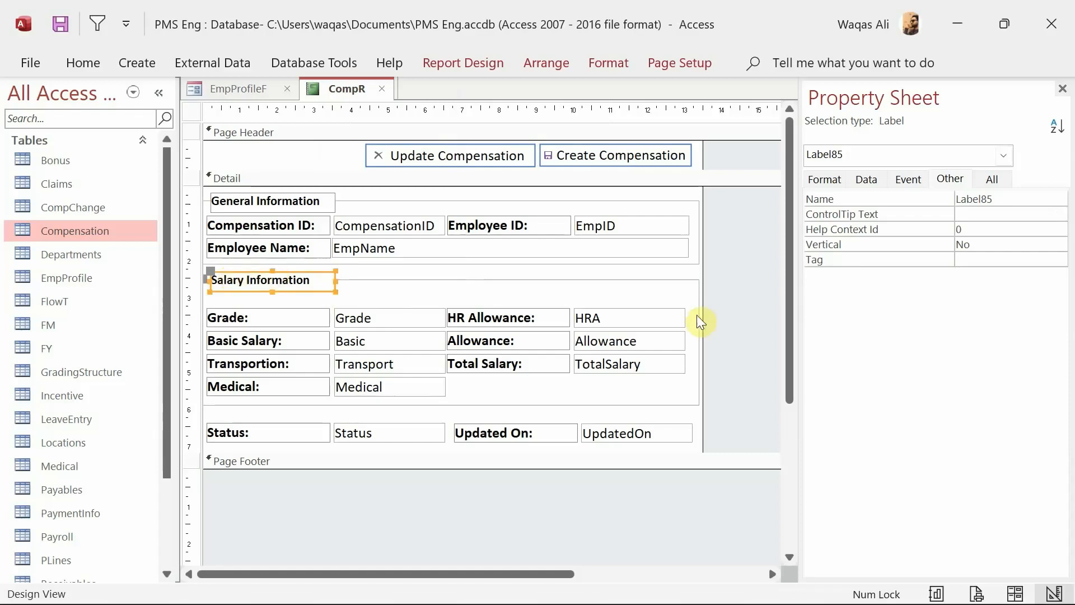
Nudge all the labels and fields inside the Salary Information frame slightly upward together
{"action": "left_click_drag", "start_coordinate": [695, 307], "coordinate": [274, 386]}
{"action": "key", "text": "Up"}
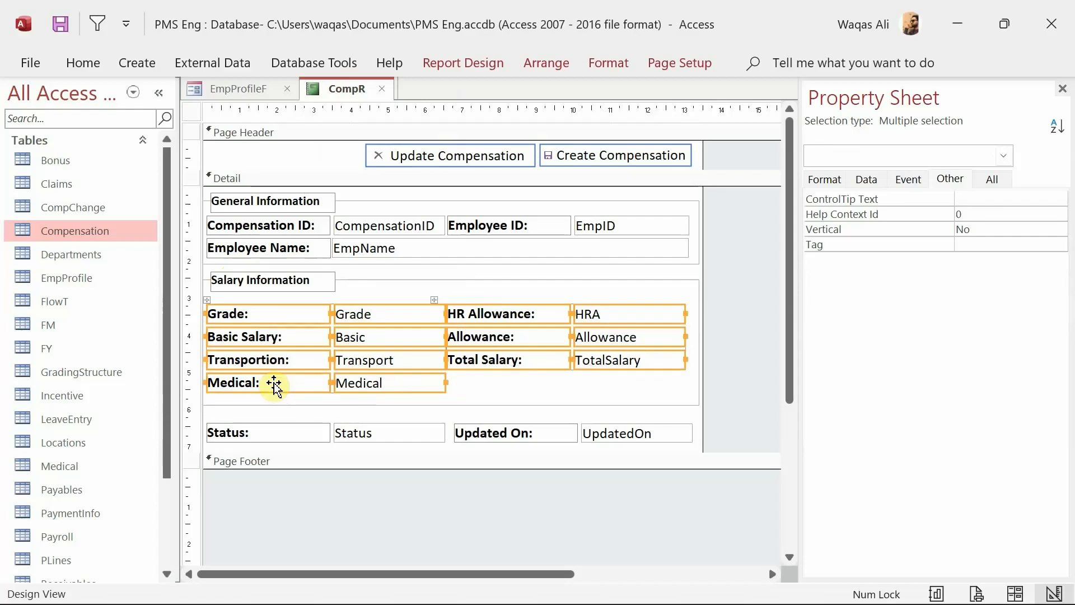
{"action": "left_click", "coordinate": [721, 388]}
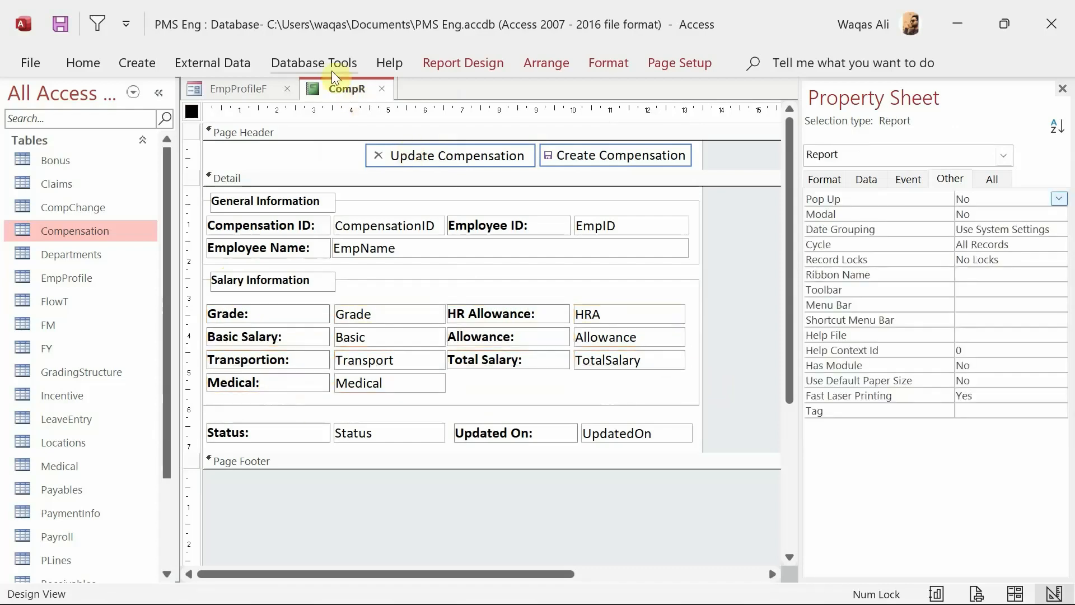
Check the CompR layout in Report View, then return the report to Design View
{"action": "right_click", "coordinate": [341, 88]}
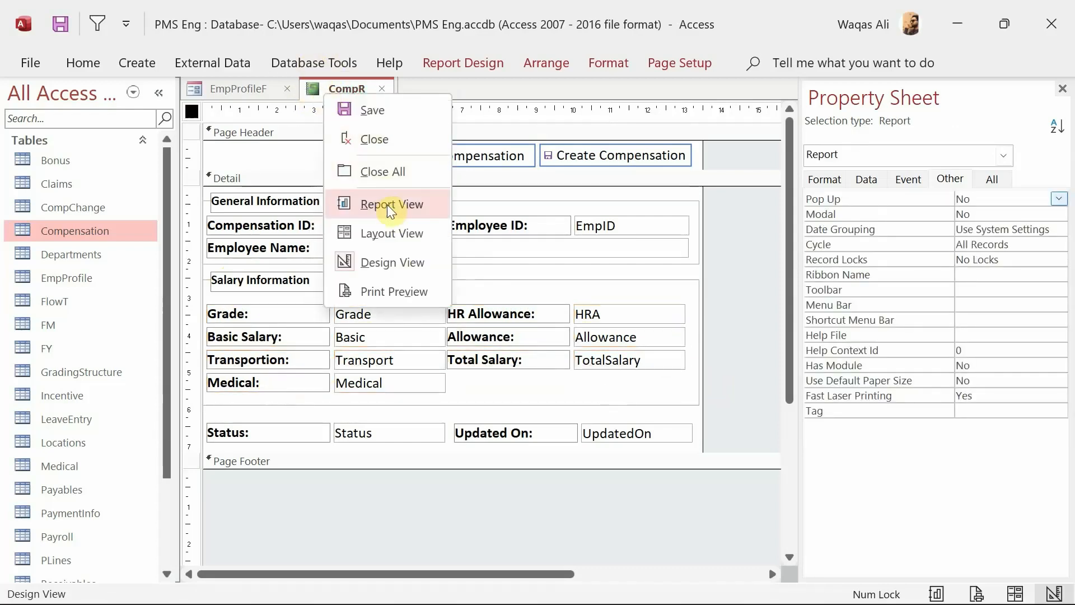
{"action": "left_click", "coordinate": [390, 207]}
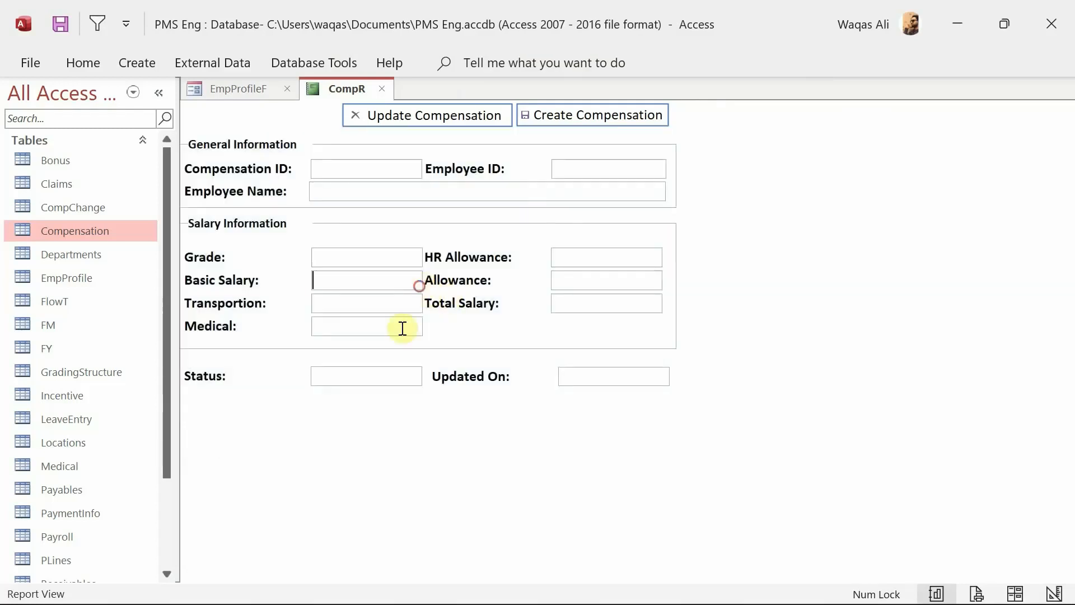
{"action": "left_click", "coordinate": [372, 289]}
{"action": "left_click", "coordinate": [380, 258]}
{"action": "right_click", "coordinate": [823, 192]}
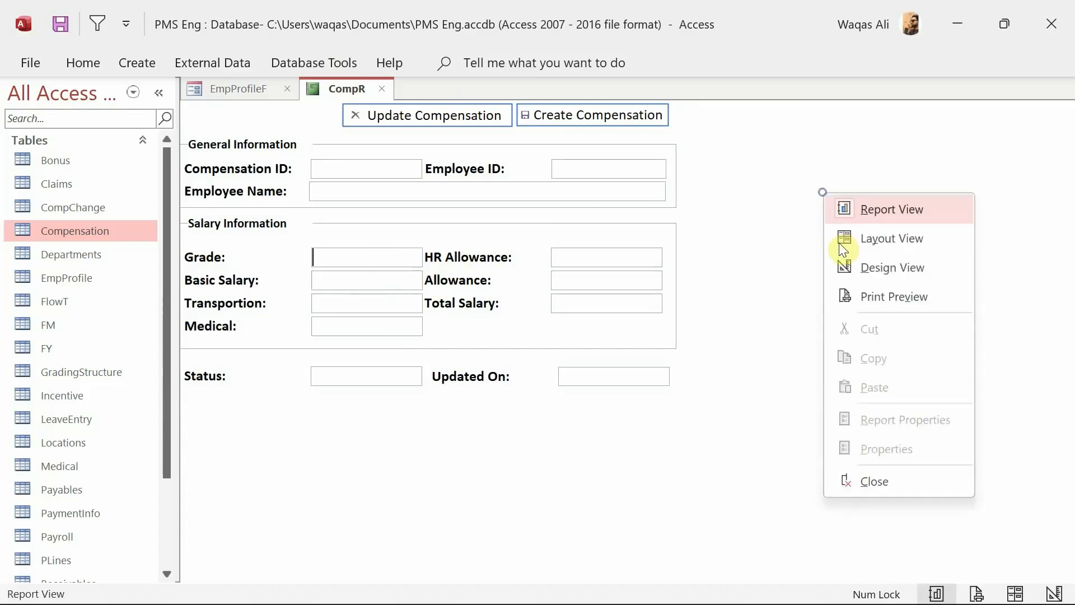
{"action": "left_click", "coordinate": [858, 267]}
Save the changes to the CompR report
{"action": "right_click", "coordinate": [320, 91]}
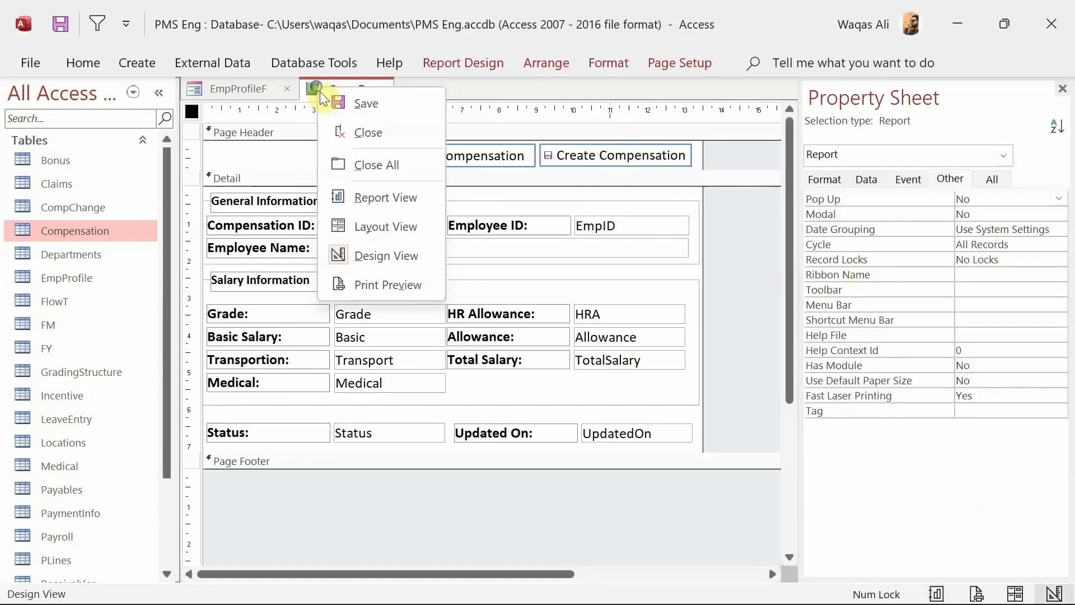
{"action": "left_click", "coordinate": [330, 101]}
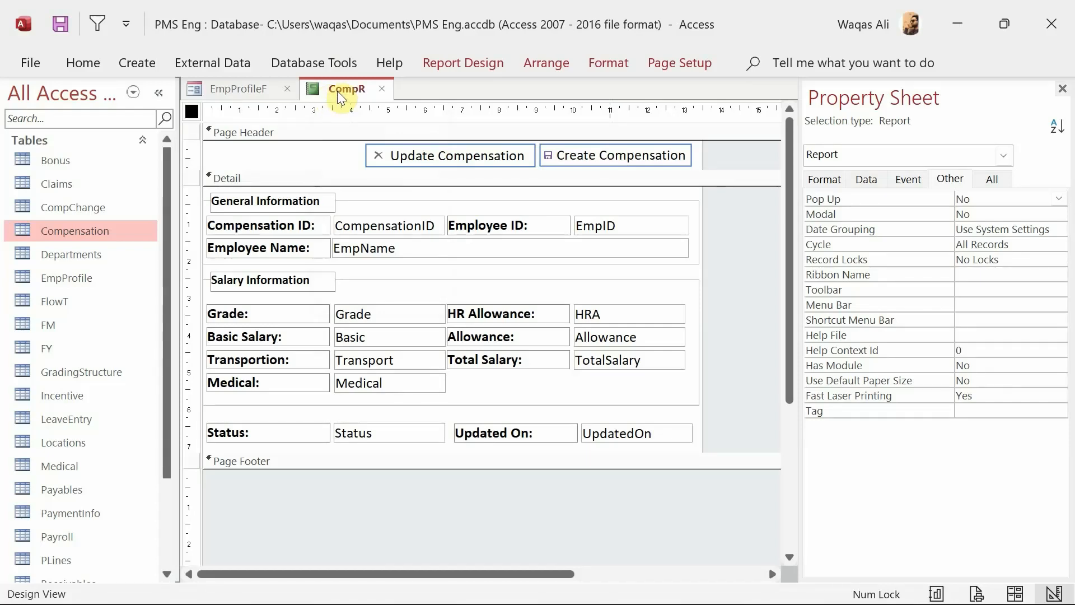
{"action": "right_click", "coordinate": [344, 97]}
{"action": "left_click", "coordinate": [395, 104]}
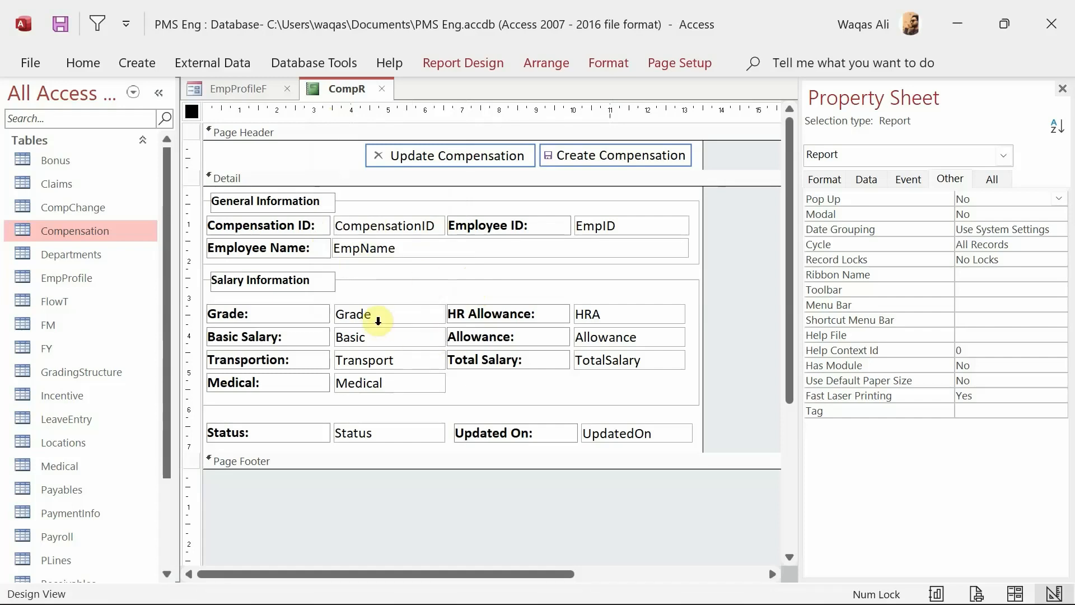
Inspect the EmpID field on EmpProfileF's General Info page and the CompR report's data properties
{"action": "left_click", "coordinate": [247, 89]}
{"action": "left_click", "coordinate": [242, 215]}
{"action": "left_click", "coordinate": [242, 215]}
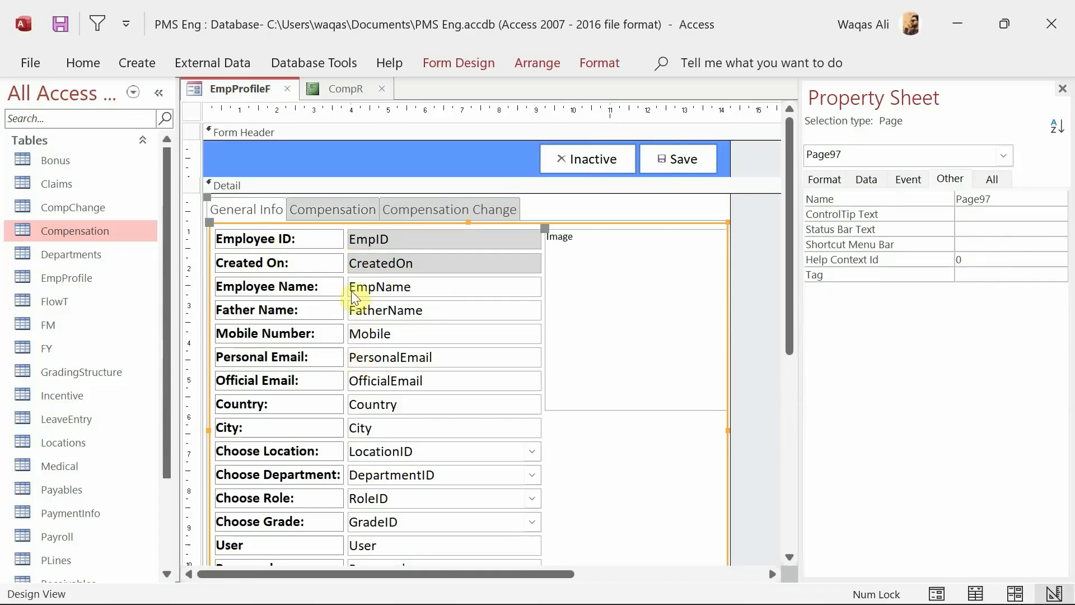
{"action": "left_click", "coordinate": [343, 89]}
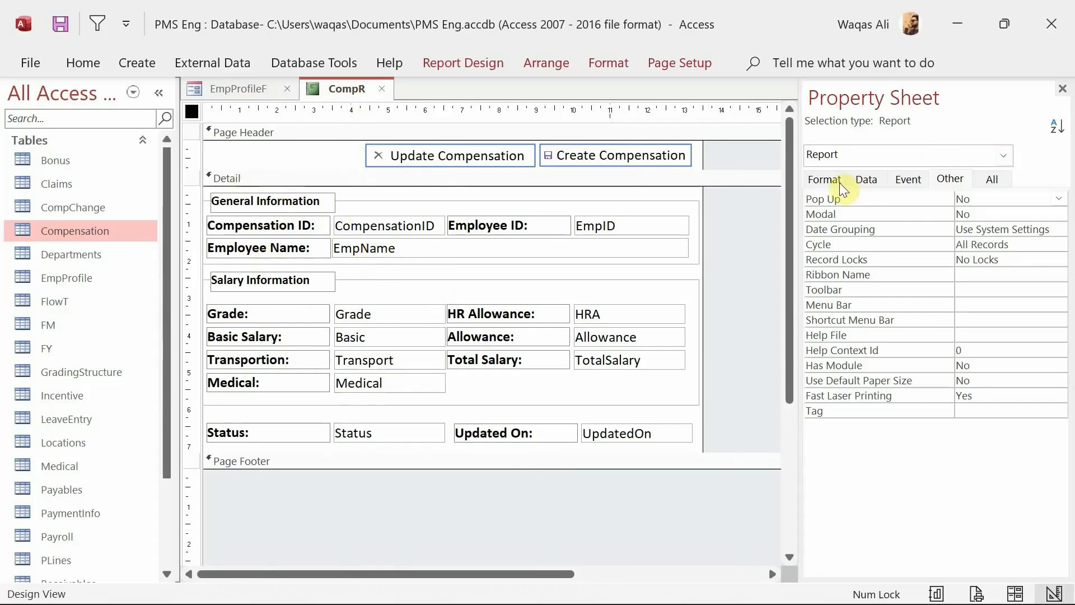
{"action": "left_click", "coordinate": [867, 179]}
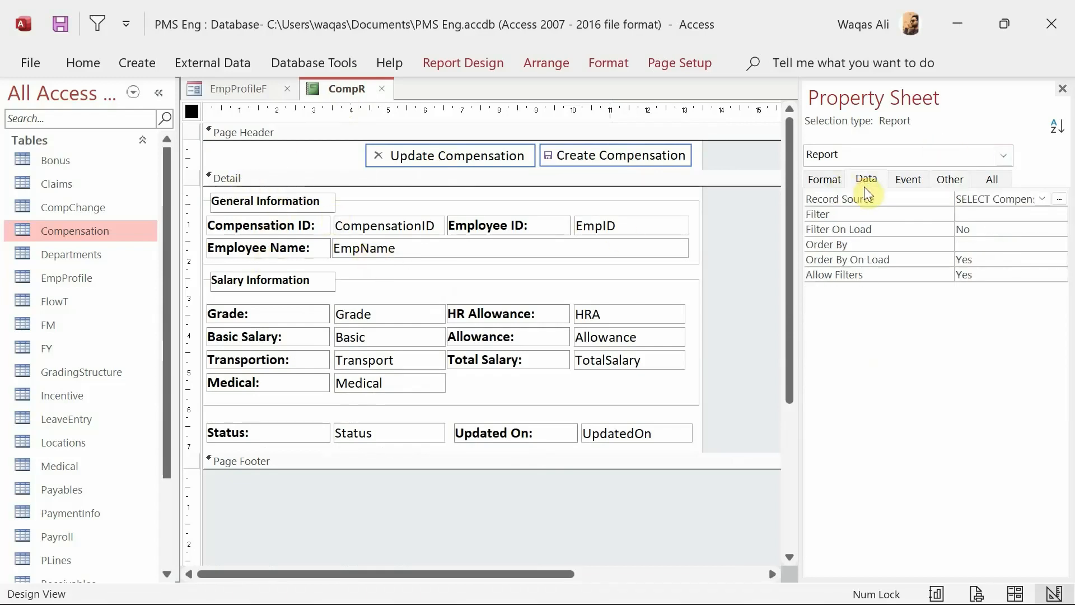
{"action": "left_click", "coordinate": [244, 94]}
{"action": "left_click", "coordinate": [414, 241]}
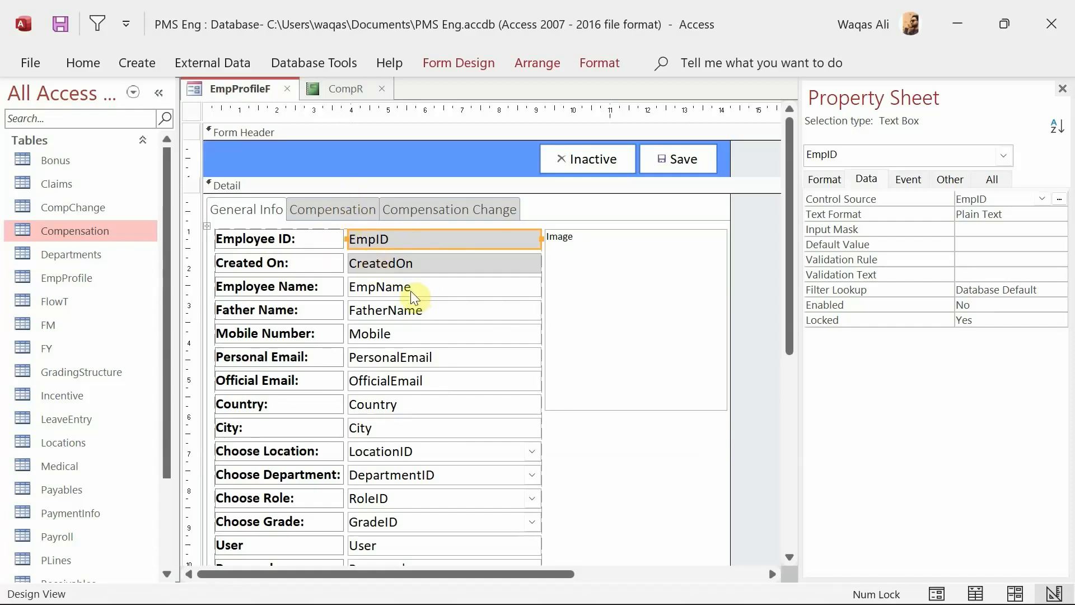
{"action": "left_click", "coordinate": [348, 91]}
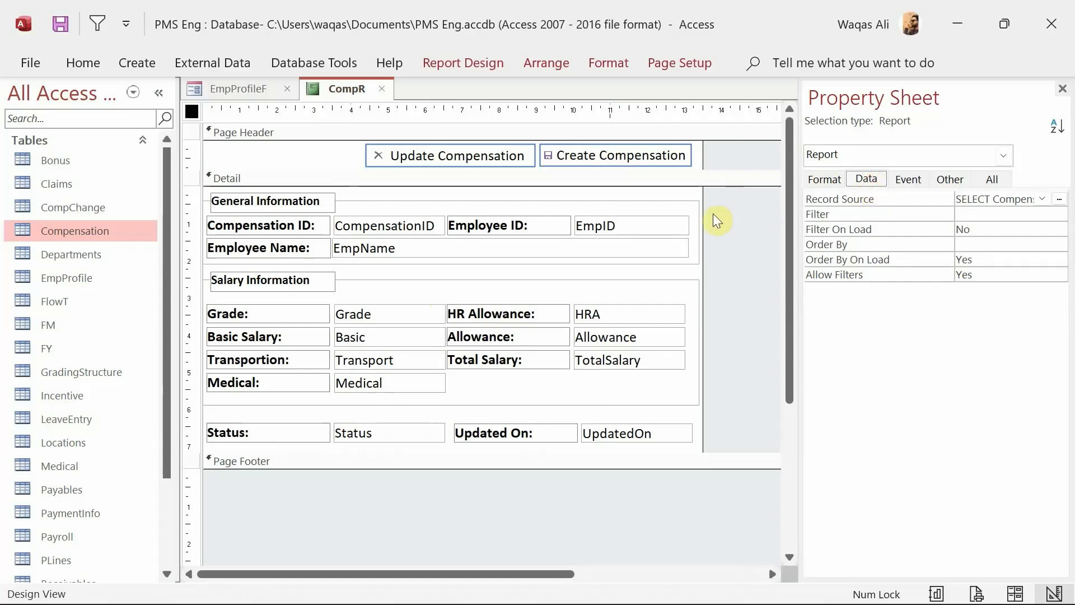
Open the CompR report's record source in the Query Builder, close its property sheet and enlarge the design grid
{"action": "left_click", "coordinate": [1063, 203]}
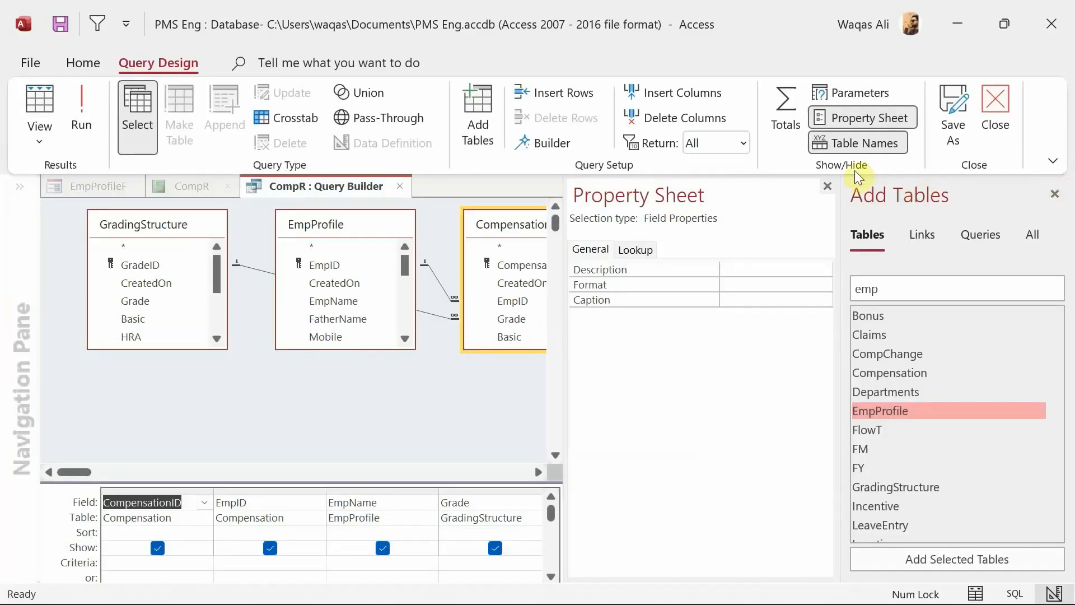
{"action": "left_click", "coordinate": [827, 186]}
{"action": "left_click_drag", "start_coordinate": [391, 483], "coordinate": [391, 403]}
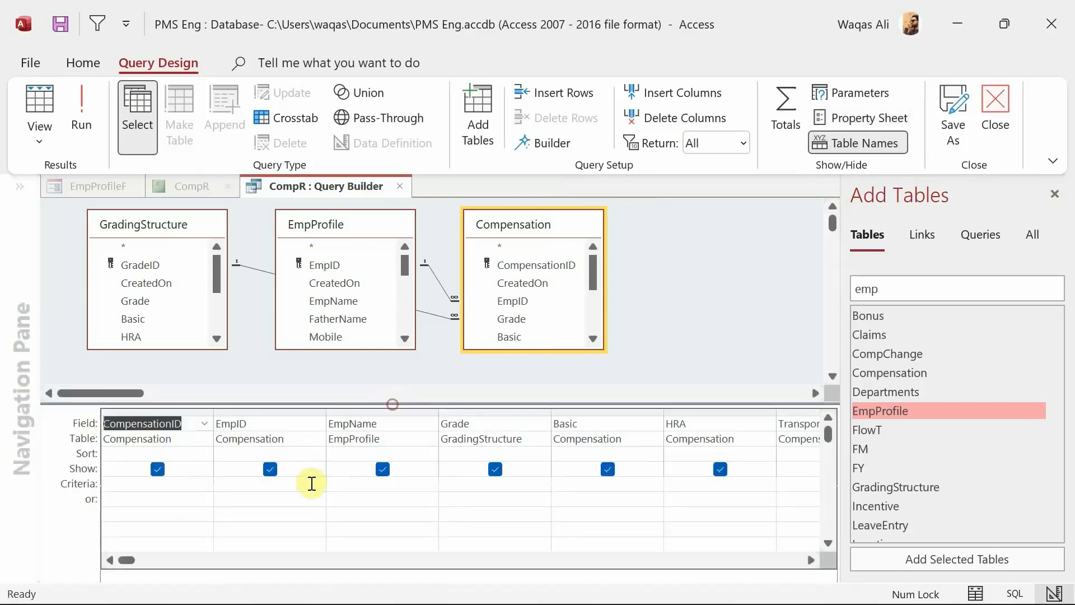
Set the EmpID column's criteria to [Forms]![EmpProfileF]![EmpID] in the CompR query
{"action": "left_click", "coordinate": [235, 483]}
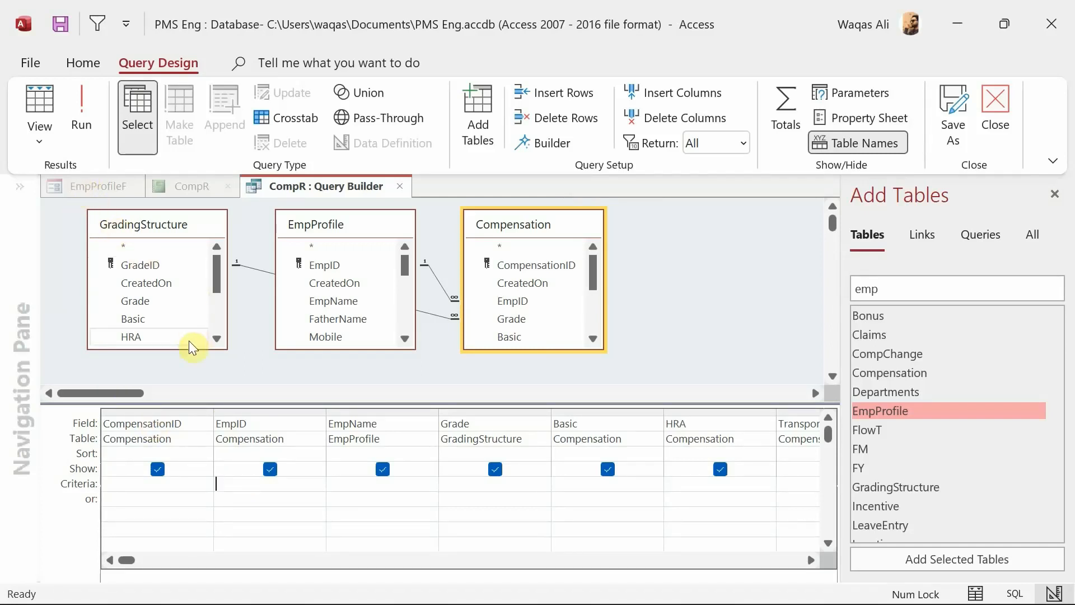
{"action": "type", "text": "[Forms]"}
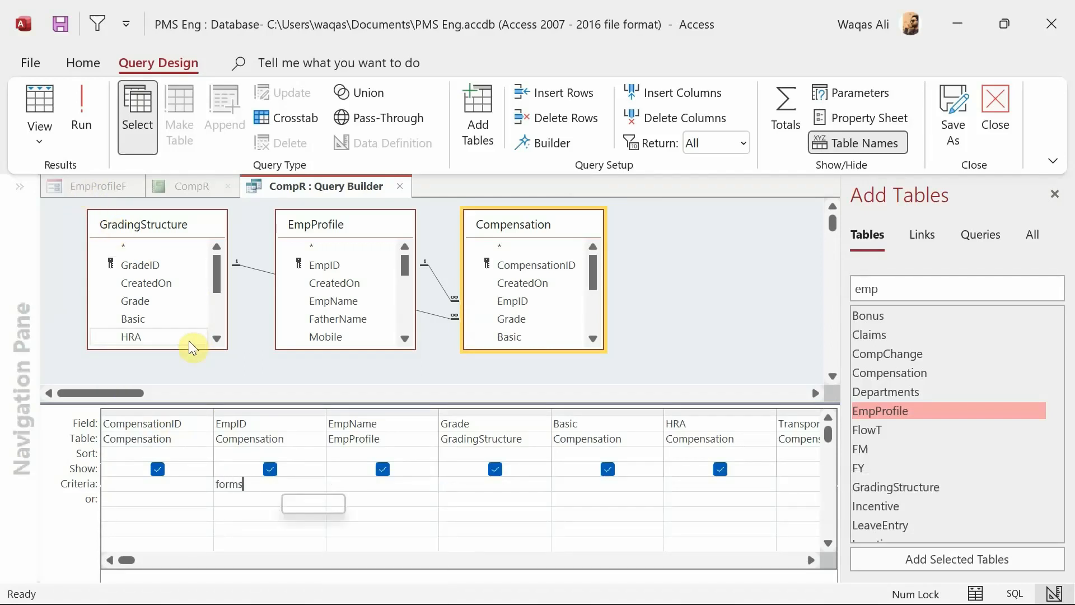
{"action": "type", "text": "!"}
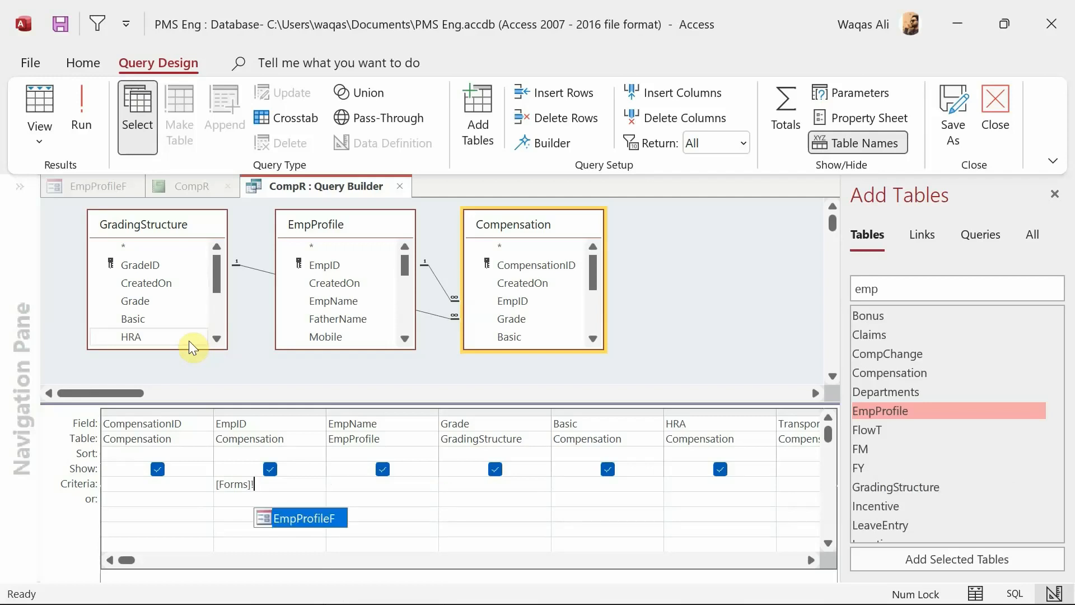
{"action": "key", "text": "Tab"}
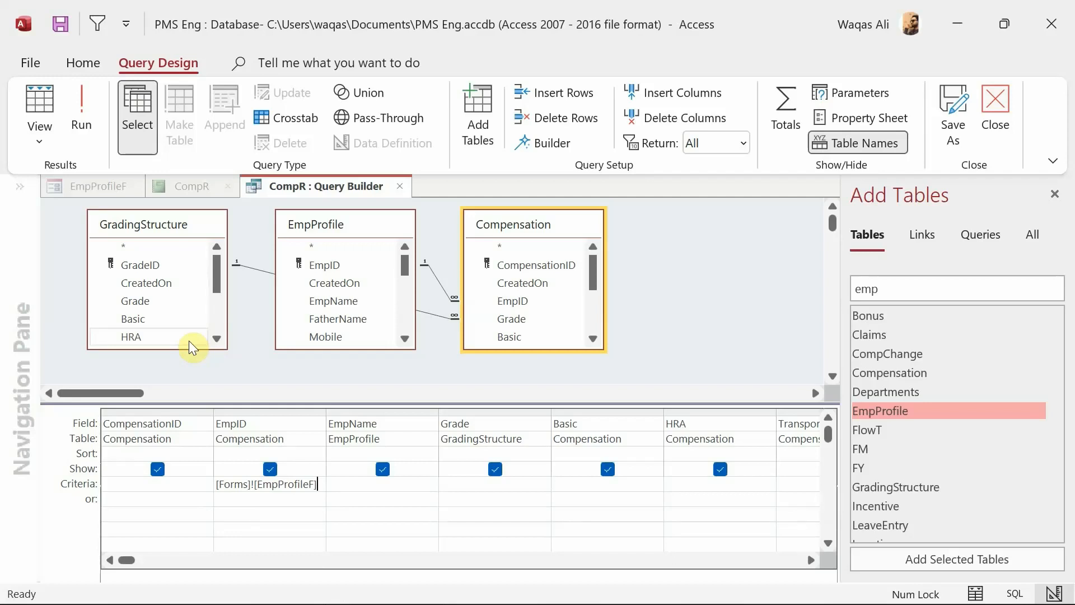
{"action": "type", "text": "!"}
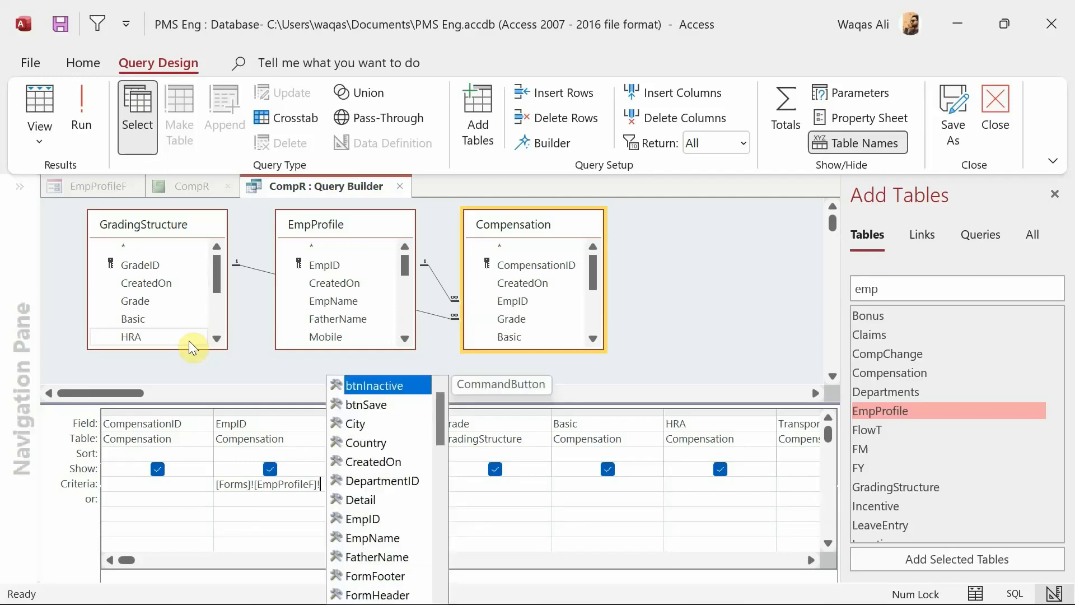
{"action": "key", "text": "Down"}
{"action": "key", "text": "Down"}
{"action": "key", "text": "Down"}
{"action": "key", "text": "Down"}
{"action": "key", "text": "Down"}
{"action": "key", "text": "Down"}
{"action": "key", "text": "Down"}
{"action": "key", "text": "Tab"}
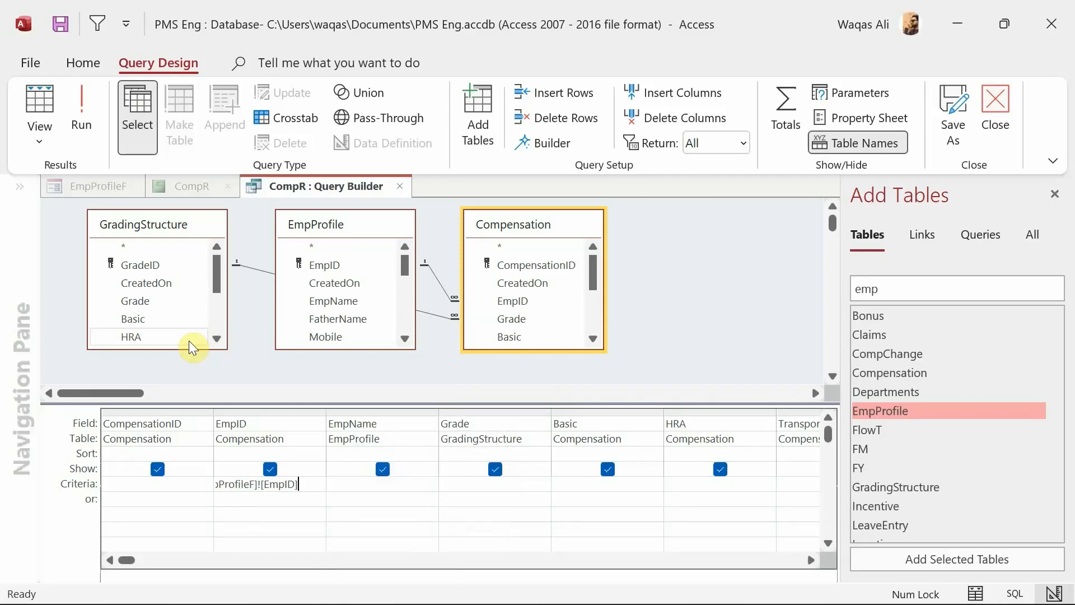
{"action": "key", "text": "Return"}
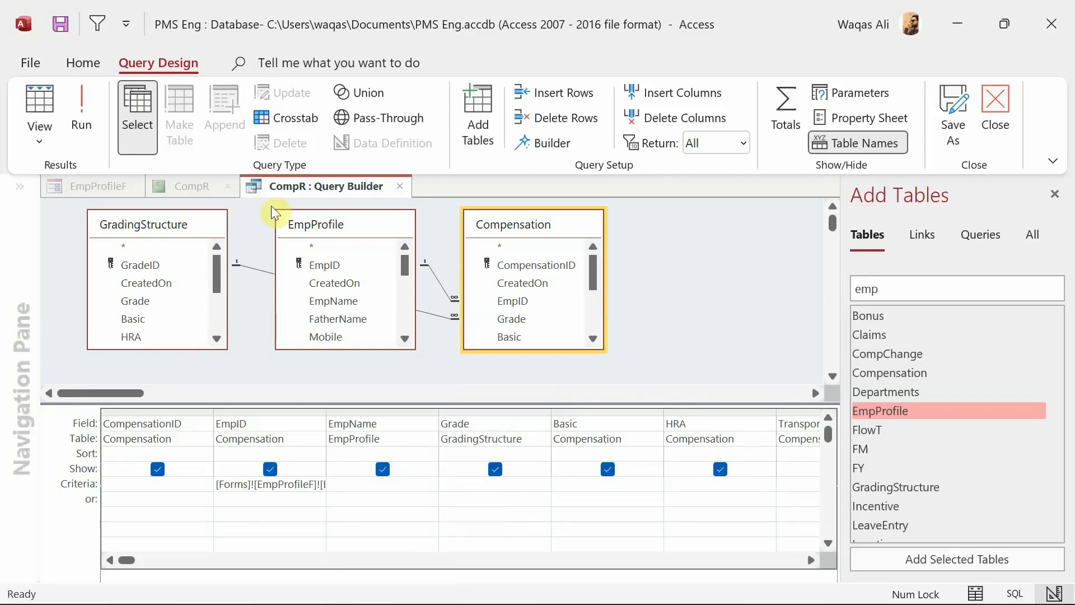
Close the Query Builder, then save and close the CompR report
{"action": "left_click", "coordinate": [400, 186]}
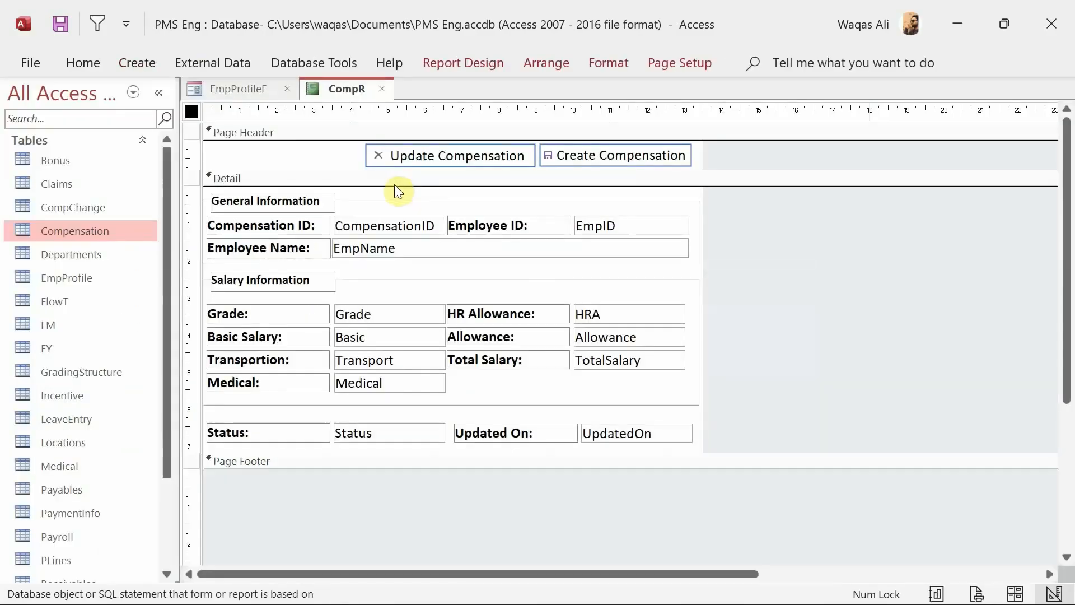
{"action": "right_click", "coordinate": [337, 83]}
{"action": "left_click", "coordinate": [351, 100]}
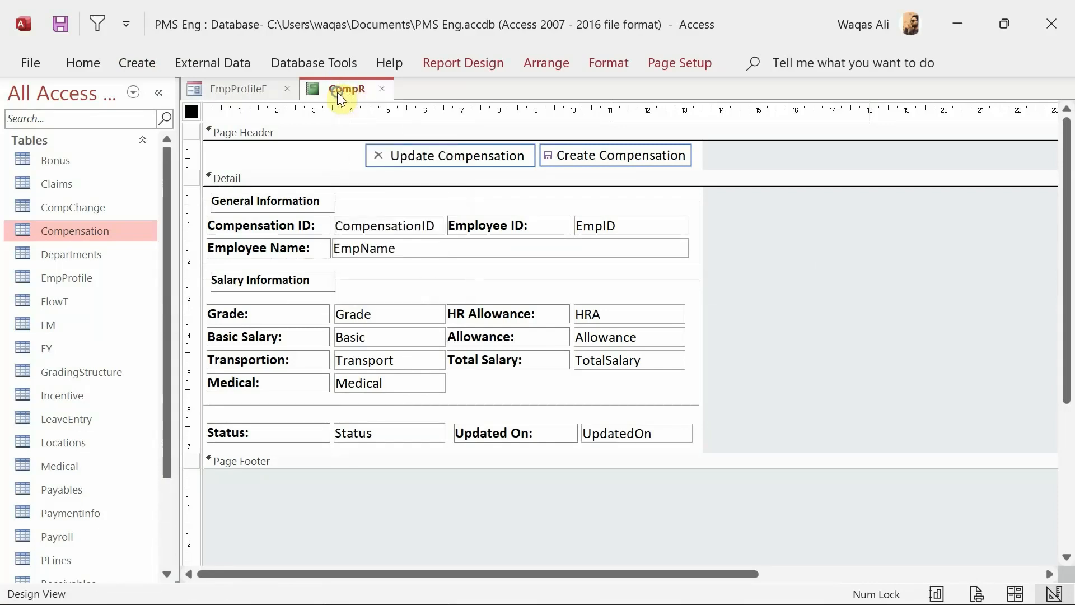
{"action": "left_click", "coordinate": [381, 87]}
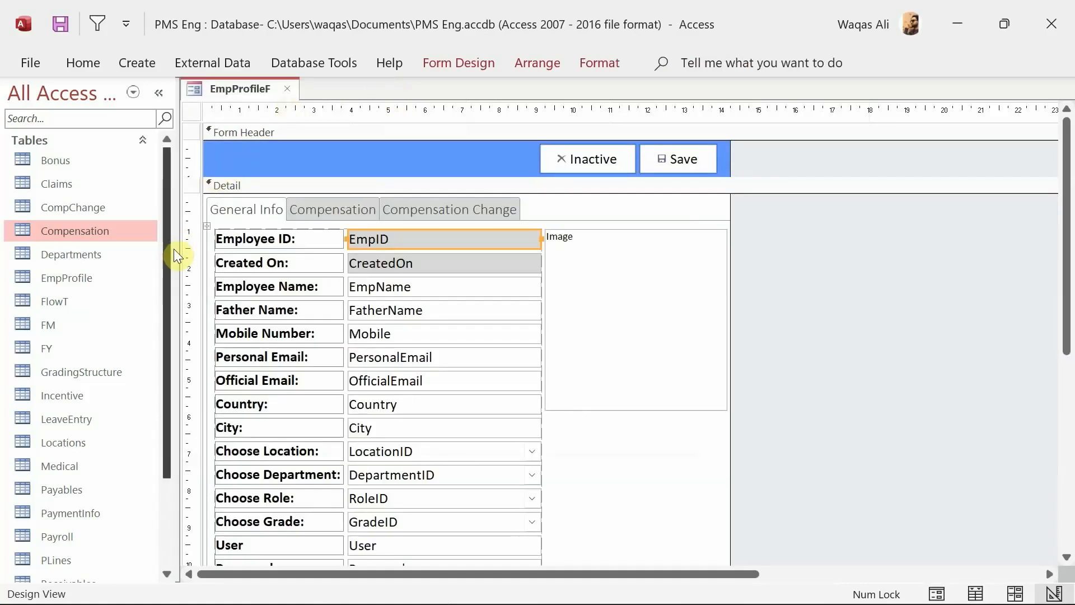
Insert the CompR report as a subreport at the upper-left corner of EmpProfileF's Compensation page
{"action": "left_click", "coordinate": [333, 209]}
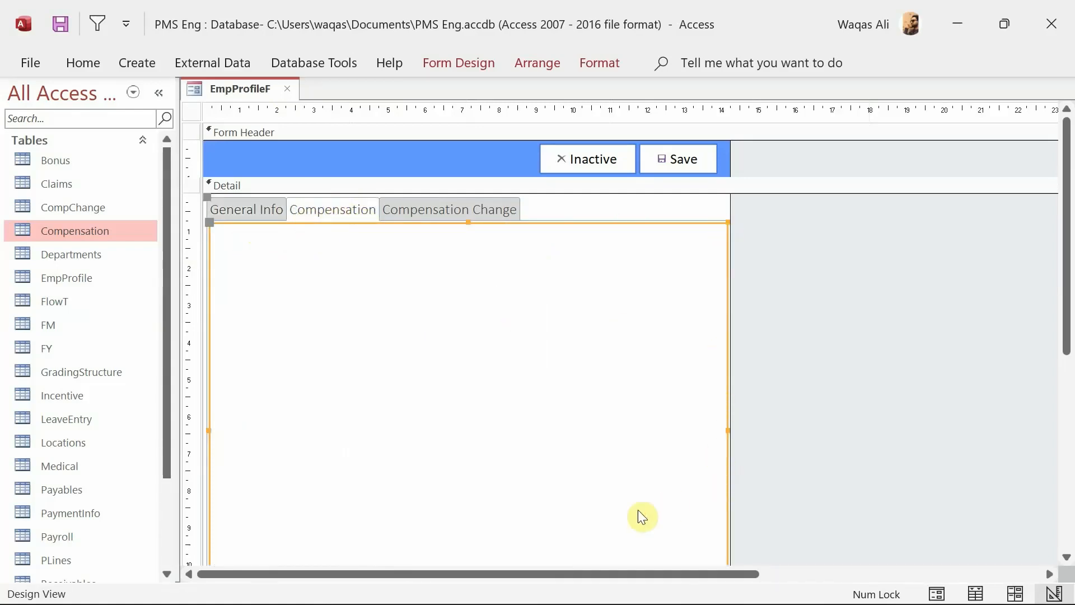
{"action": "scroll", "coordinate": [851, 374], "scroll_direction": "down", "scroll_amount": 2}
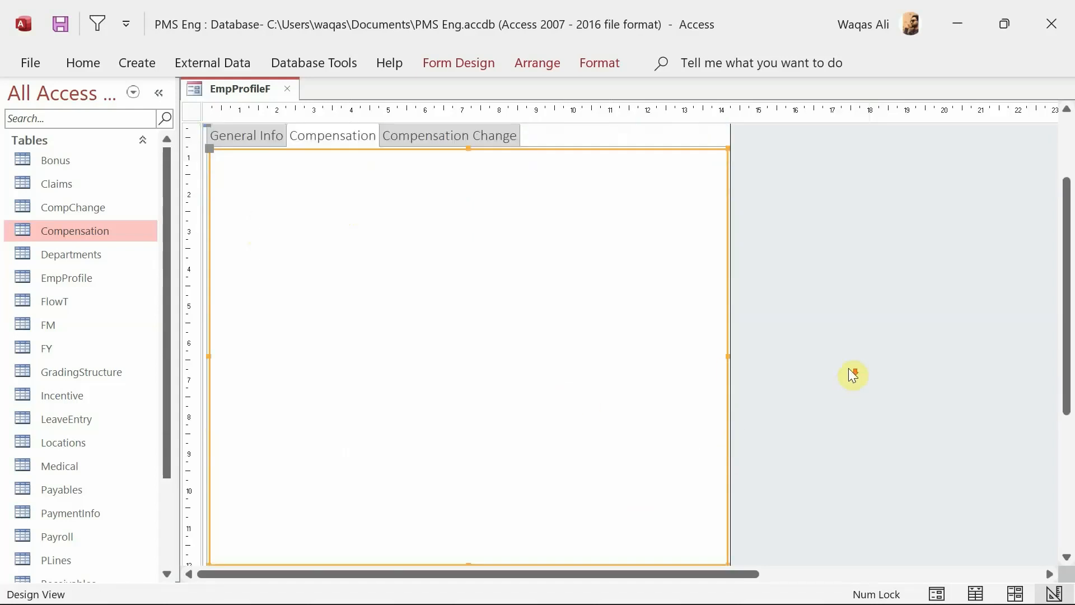
{"action": "scroll", "coordinate": [84, 483], "scroll_direction": "down", "scroll_amount": 2}
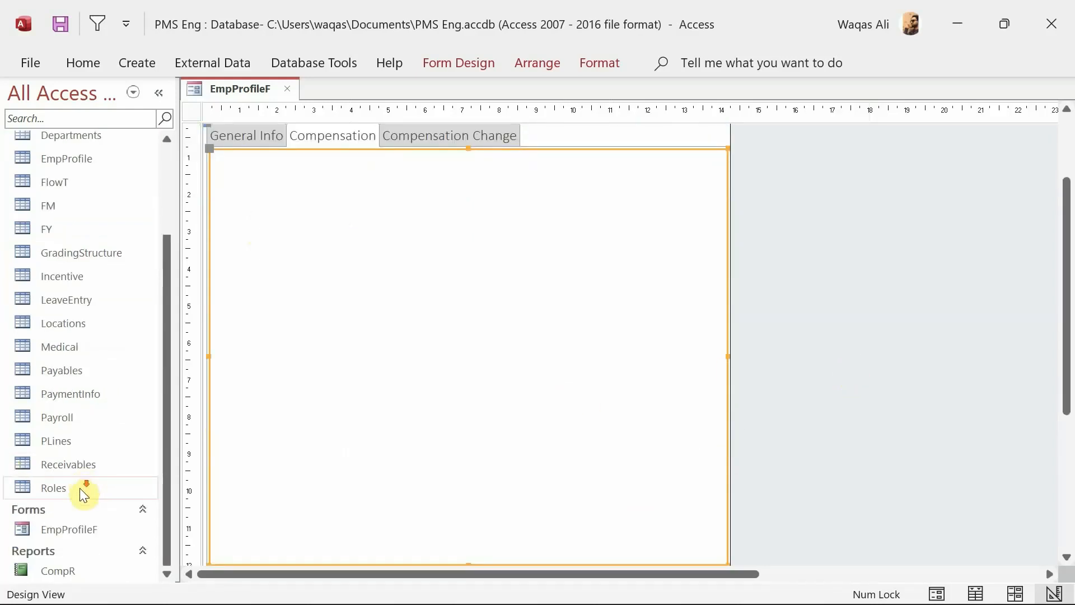
{"action": "left_click", "coordinate": [57, 570]}
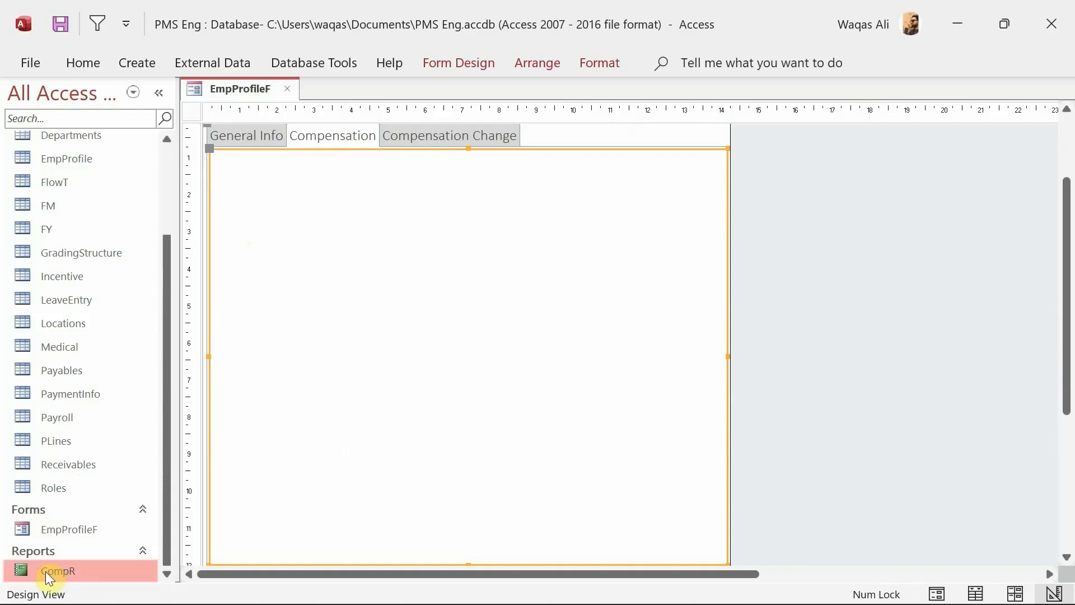
{"action": "left_click_drag", "start_coordinate": [45, 573], "coordinate": [221, 162]}
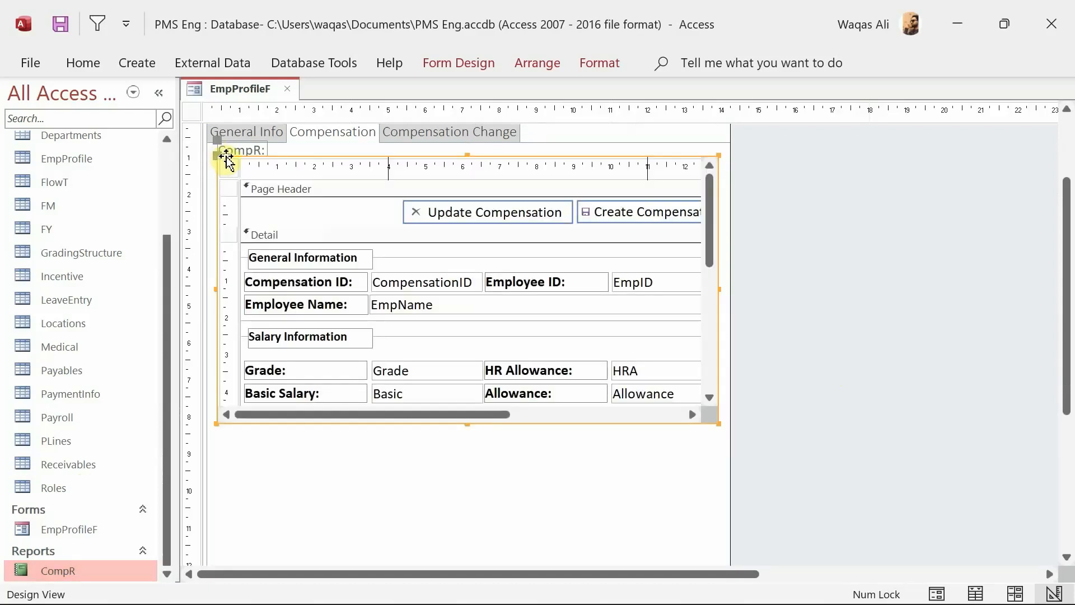
Delete the CompR subreport's label and enlarge the subreport downward and to the right to fill the Compensation page
{"action": "left_click", "coordinate": [247, 149]}
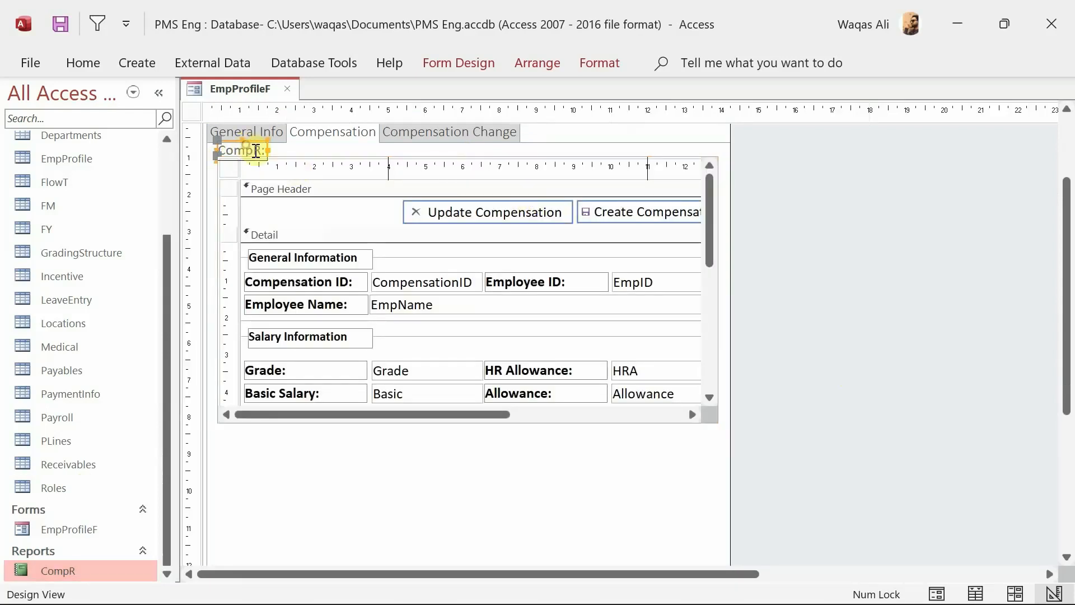
{"action": "key", "text": "Delete"}
{"action": "left_click", "coordinate": [431, 159]}
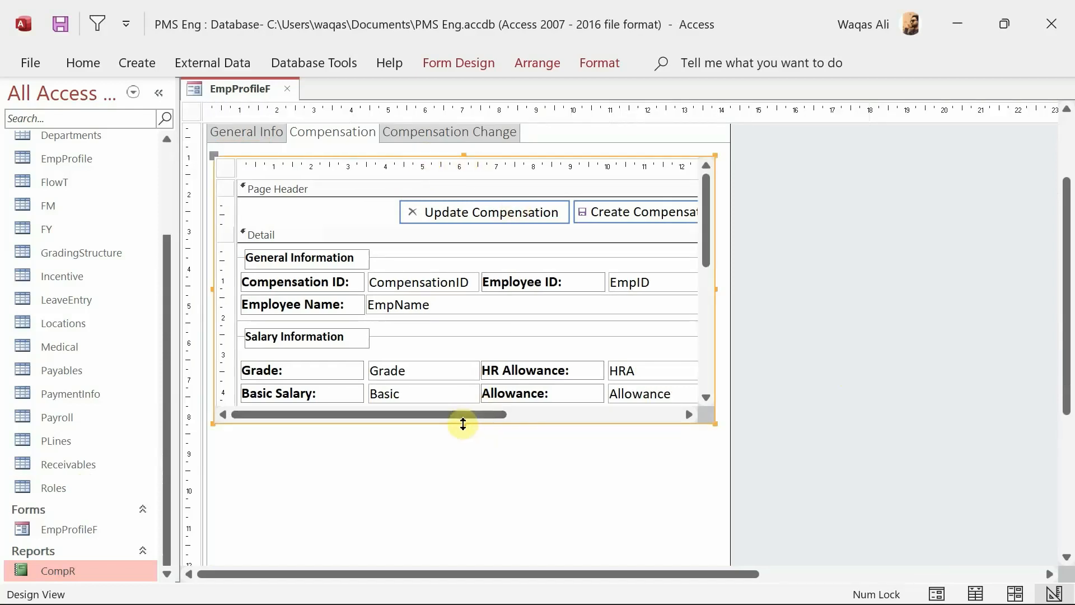
{"action": "left_click_drag", "start_coordinate": [463, 425], "coordinate": [469, 547]}
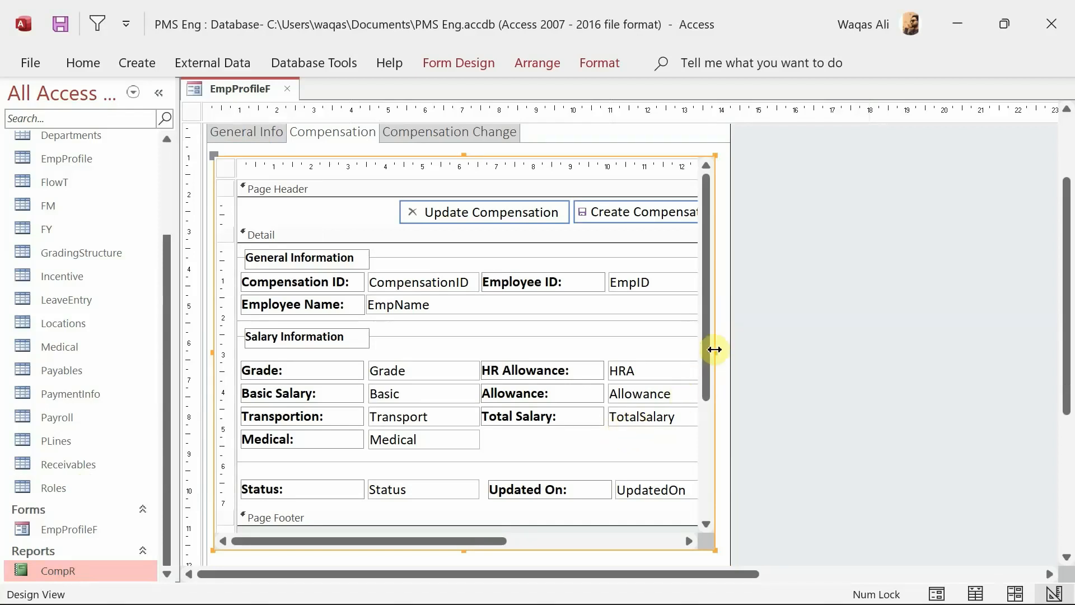
{"action": "left_click_drag", "start_coordinate": [715, 350], "coordinate": [726, 350]}
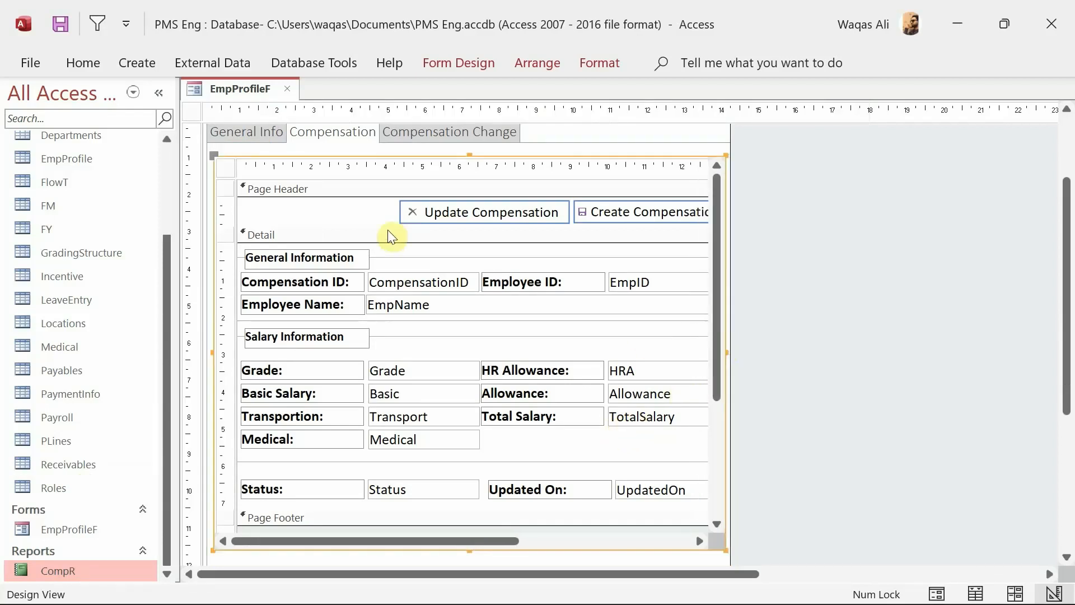
Make the CompR subreport's shape outline transparent
{"action": "left_click", "coordinate": [482, 63]}
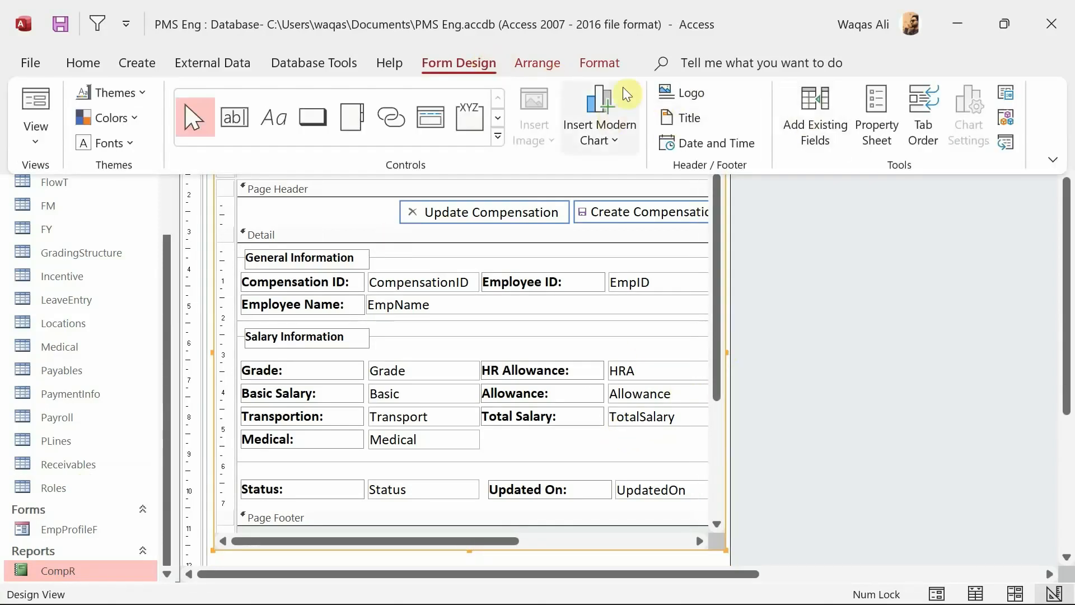
{"action": "left_click", "coordinate": [600, 64]}
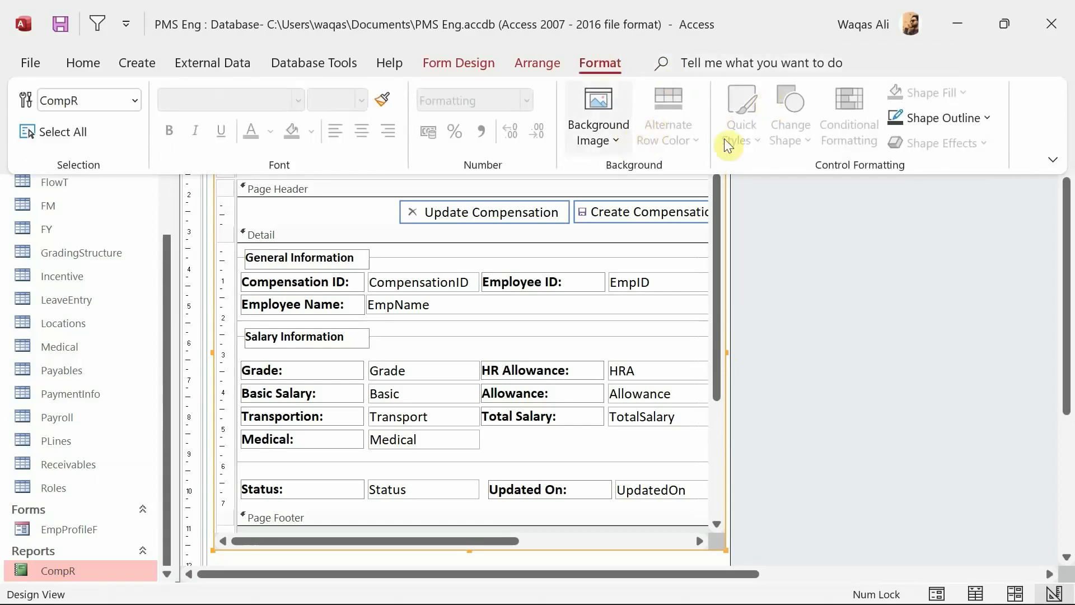
{"action": "left_click", "coordinate": [946, 119]}
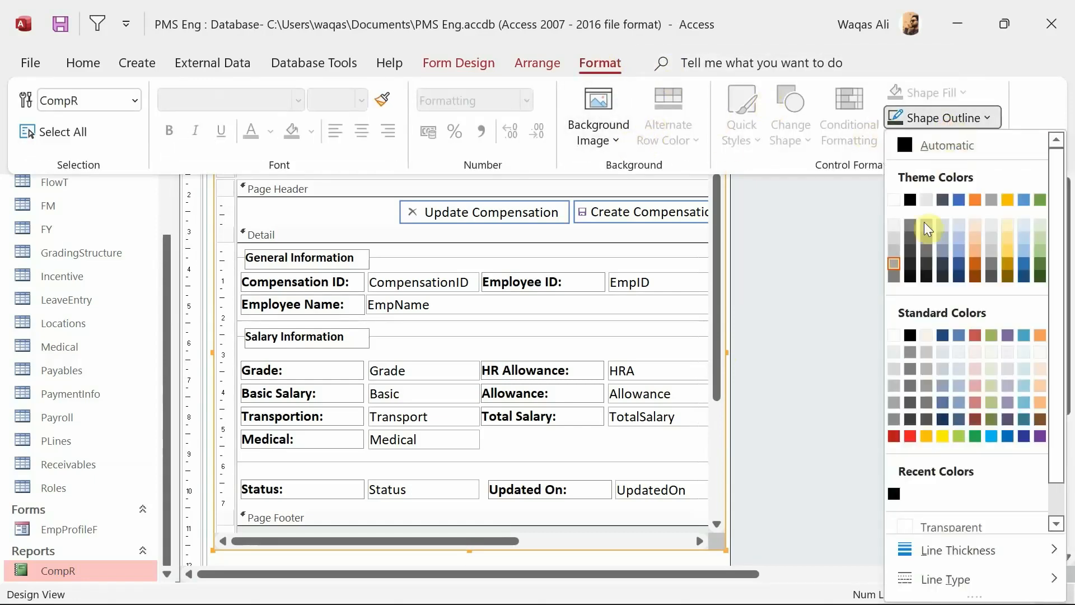
{"action": "left_click", "coordinate": [943, 523]}
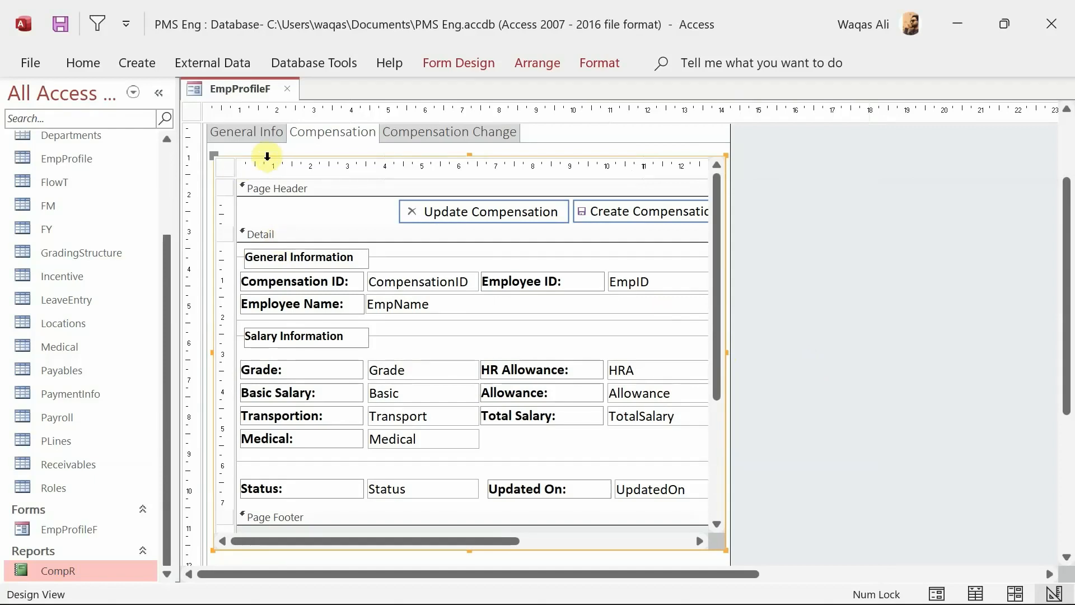
Check the Compensation page and its Update and Create Compensation buttons in Form View, then return the form to Design View
{"action": "right_click", "coordinate": [235, 84]}
{"action": "left_click", "coordinate": [217, 80]}
{"action": "right_click", "coordinate": [221, 84]}
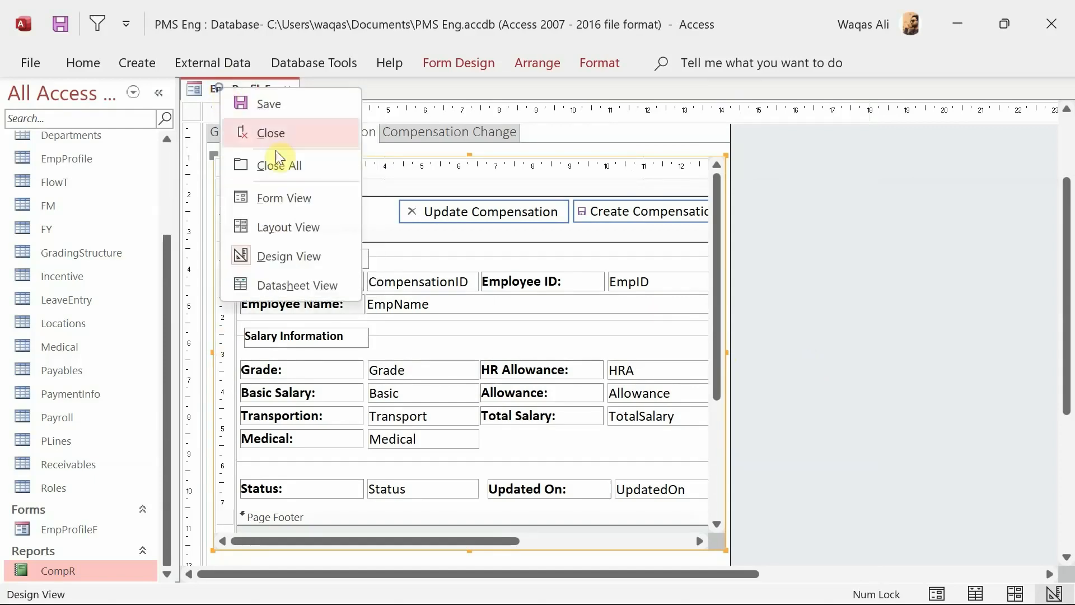
{"action": "left_click", "coordinate": [307, 202]}
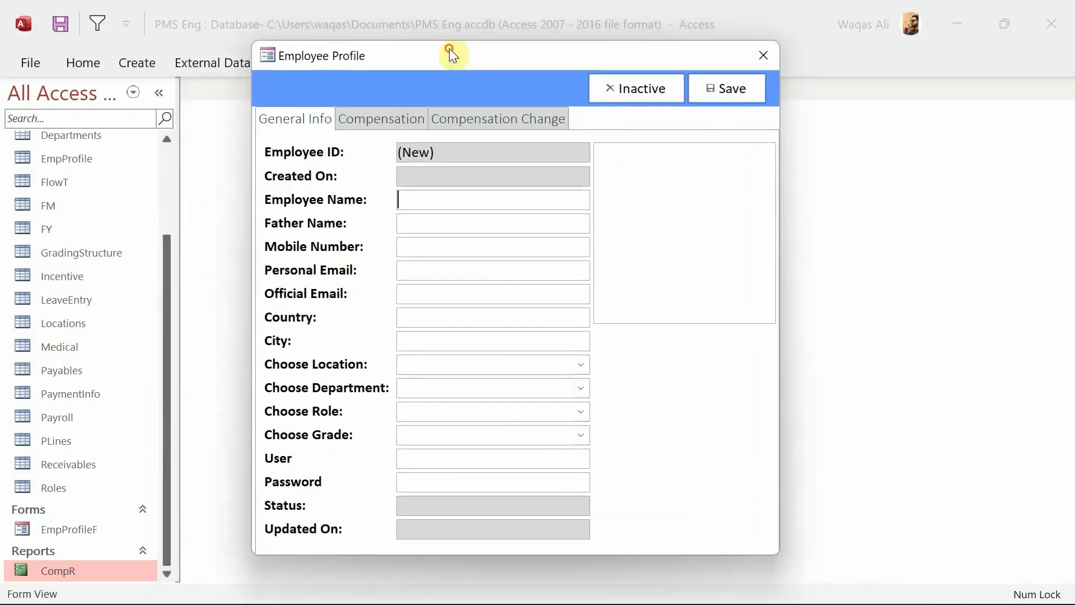
{"action": "left_click", "coordinate": [387, 121]}
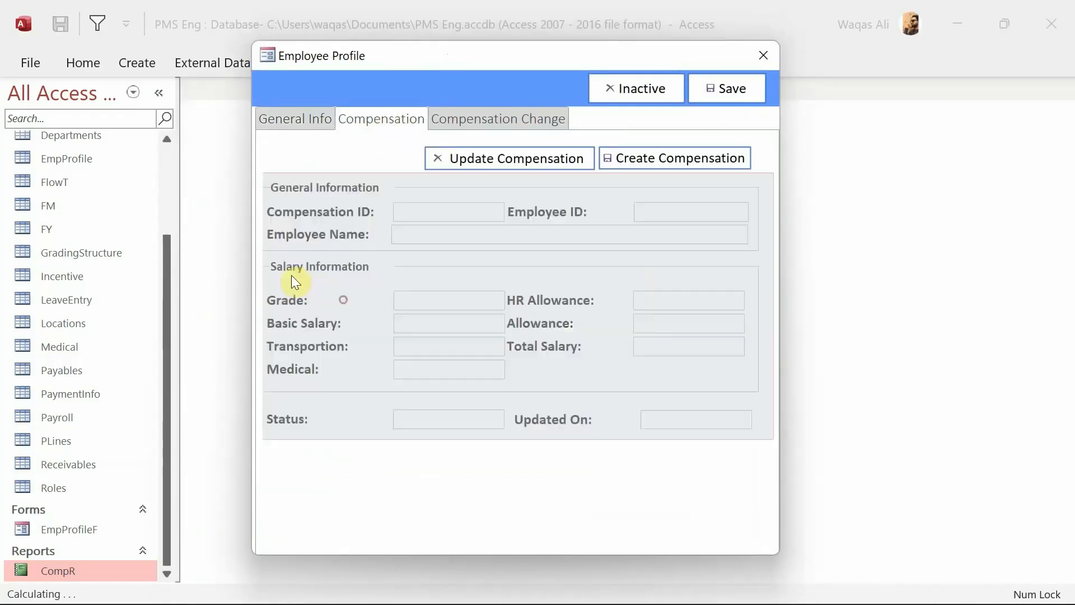
{"action": "left_click", "coordinate": [396, 324]}
{"action": "left_click", "coordinate": [398, 282]}
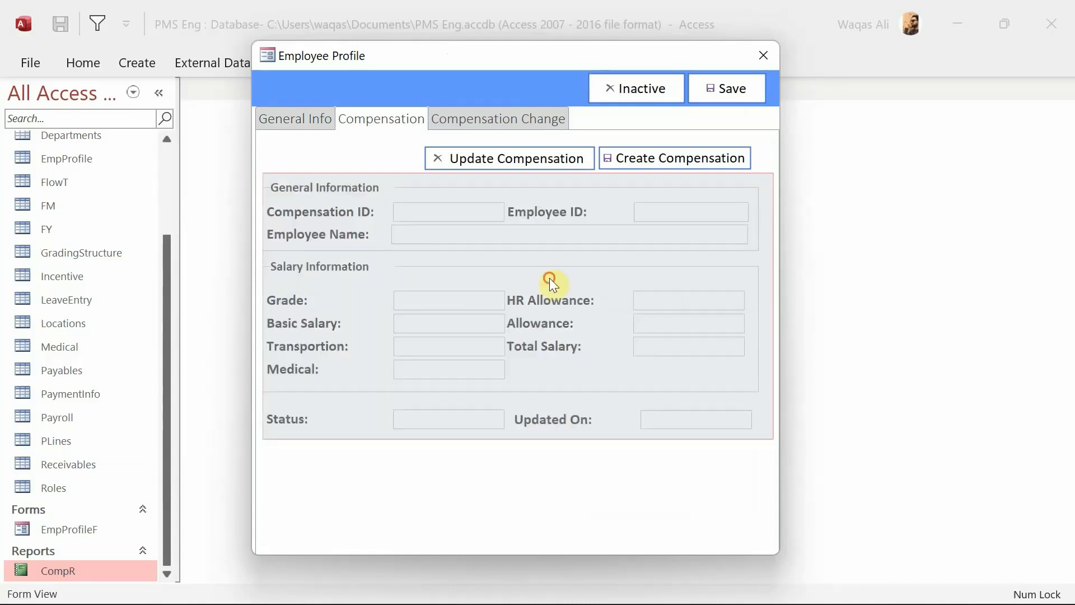
{"action": "left_click", "coordinate": [695, 307]}
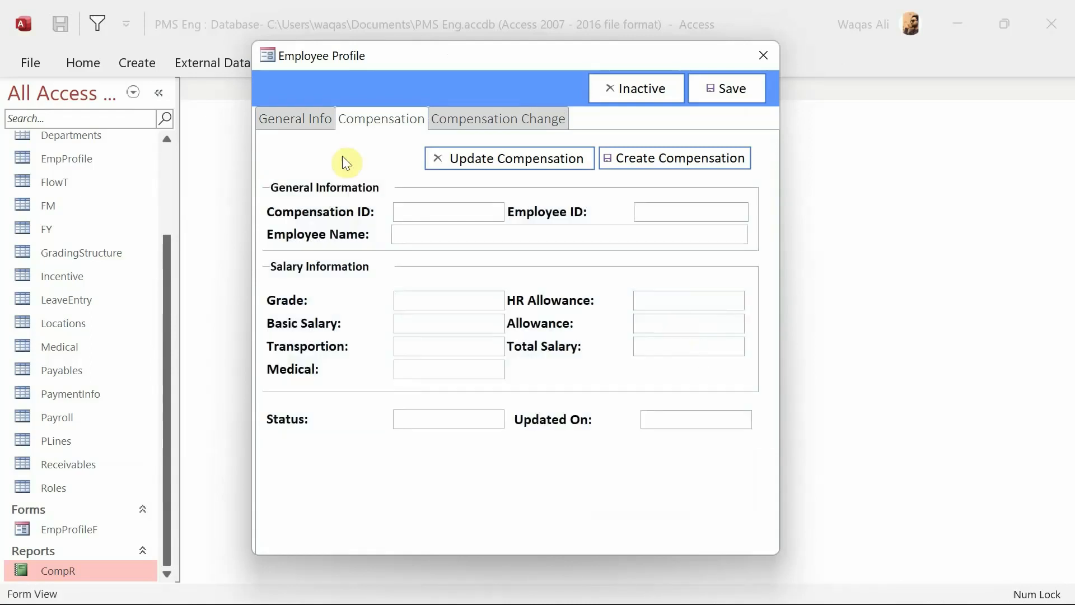
{"action": "left_click", "coordinate": [511, 162]}
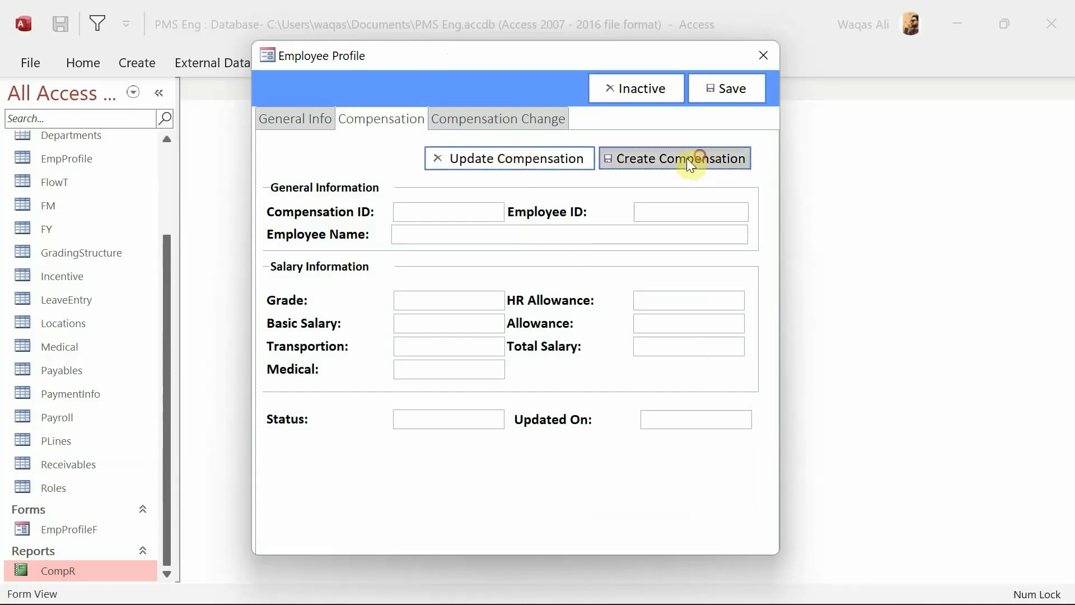
{"action": "left_click", "coordinate": [553, 166]}
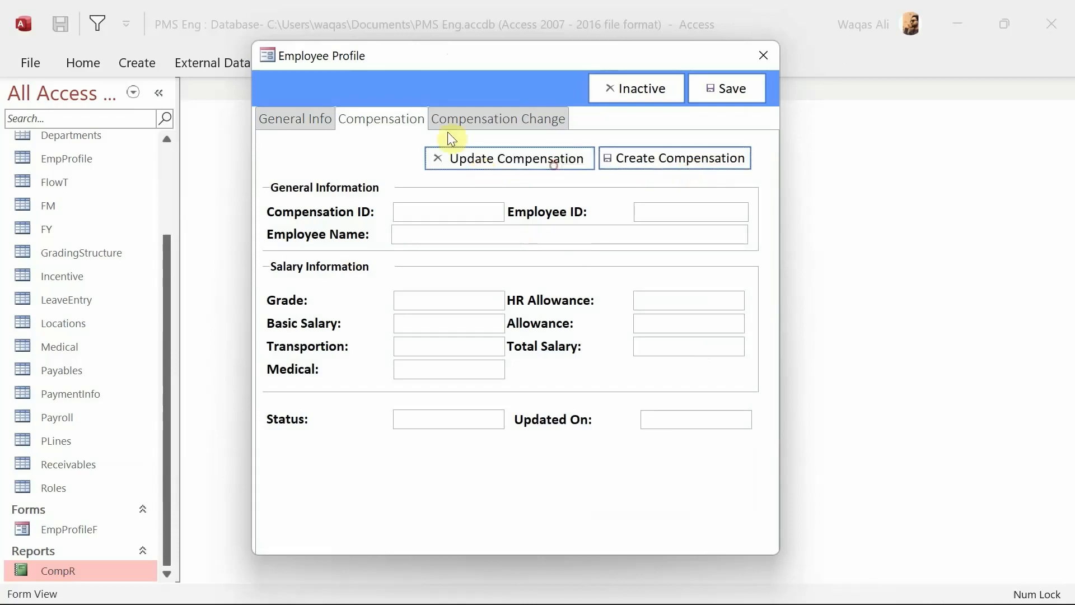
{"action": "right_click", "coordinate": [465, 82]}
{"action": "left_click", "coordinate": [519, 140]}
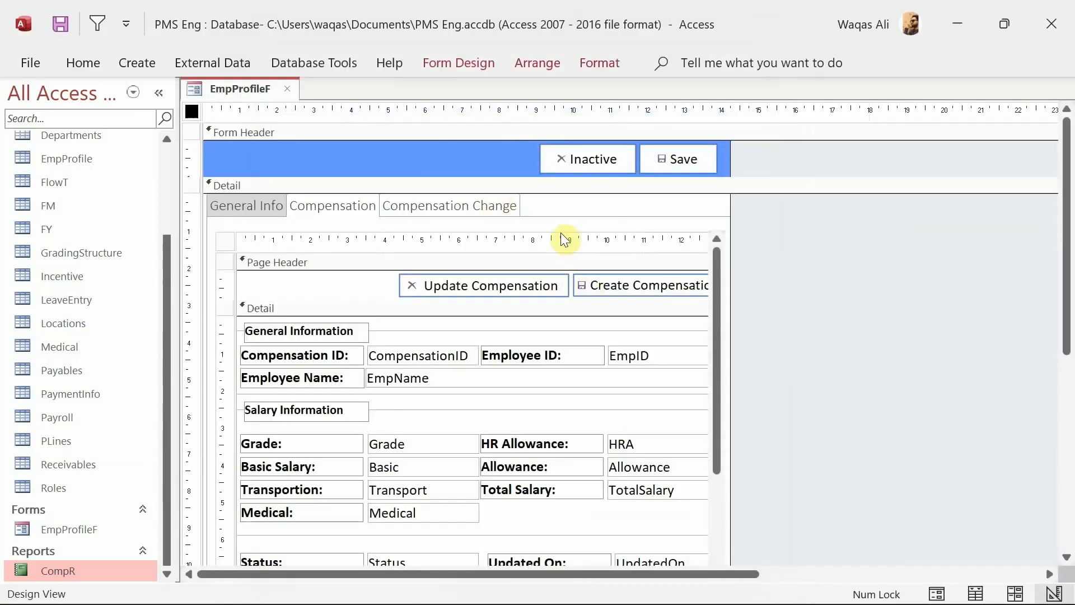
Move the CompR subreport slightly right and extend its left edge back, making it a little wider
{"action": "left_click_drag", "start_coordinate": [562, 234], "coordinate": [569, 234]}
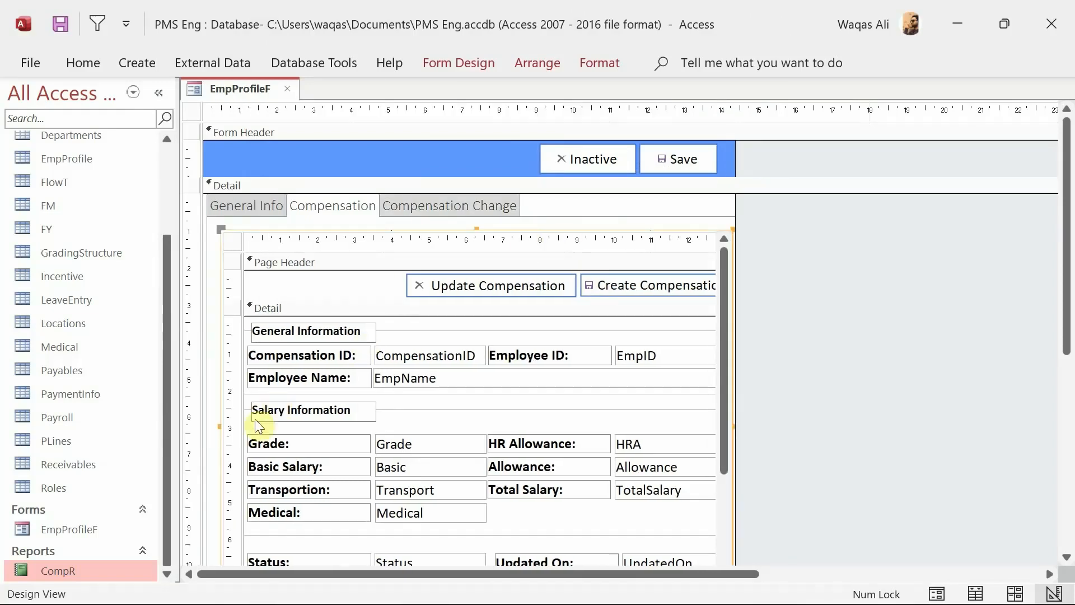
{"action": "left_click", "coordinate": [214, 427]}
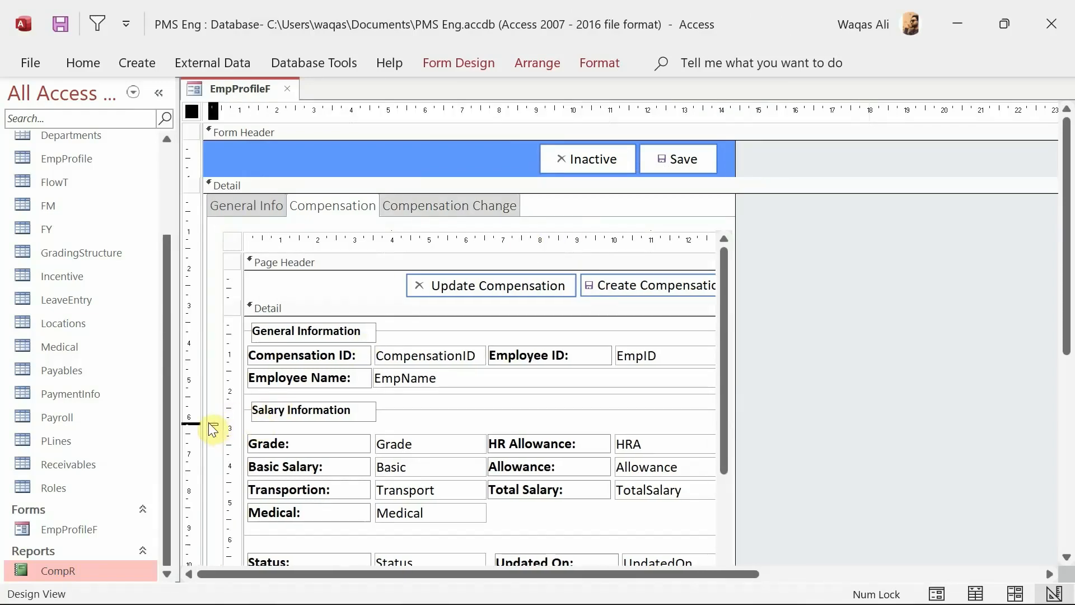
{"action": "left_click", "coordinate": [213, 429]}
{"action": "left_click", "coordinate": [218, 427]}
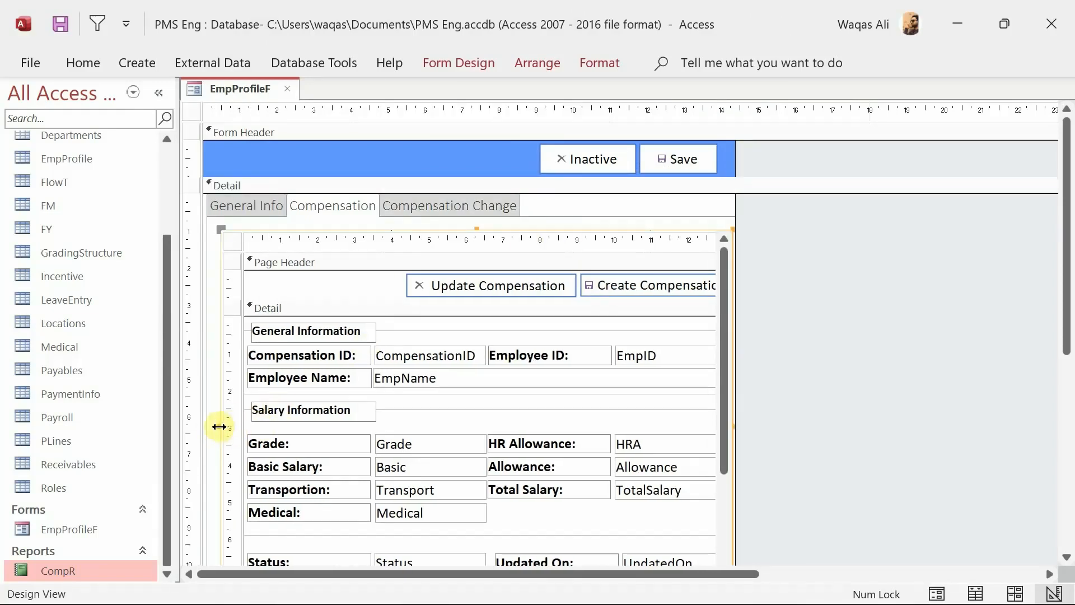
{"action": "left_click_drag", "start_coordinate": [218, 428], "coordinate": [211, 428]}
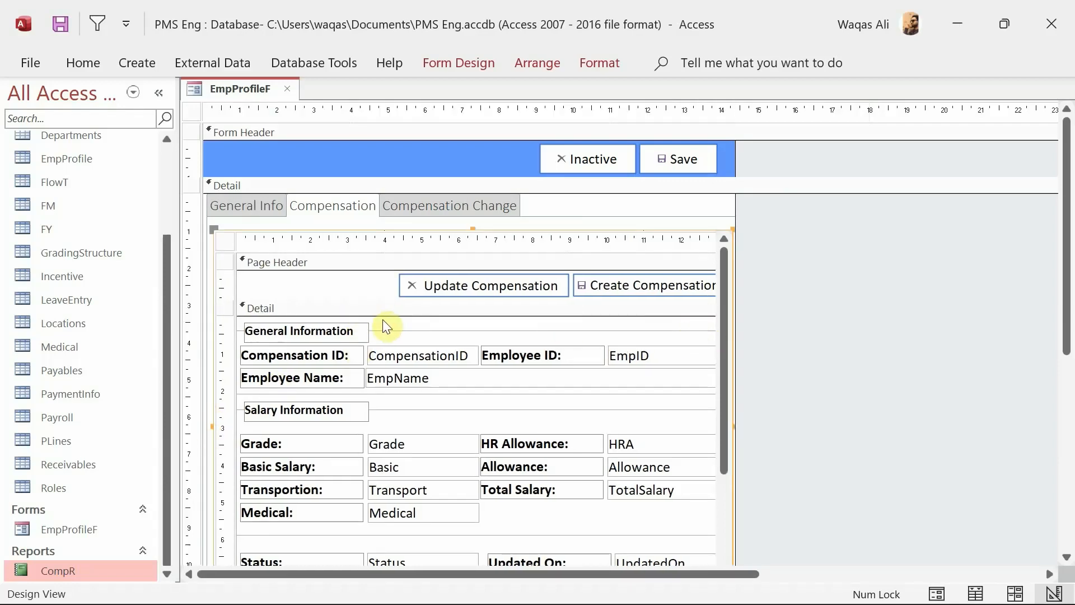
Select all controls in the CompR subreport's Detail section and nudge them slightly right and down
{"action": "left_click", "coordinate": [242, 322]}
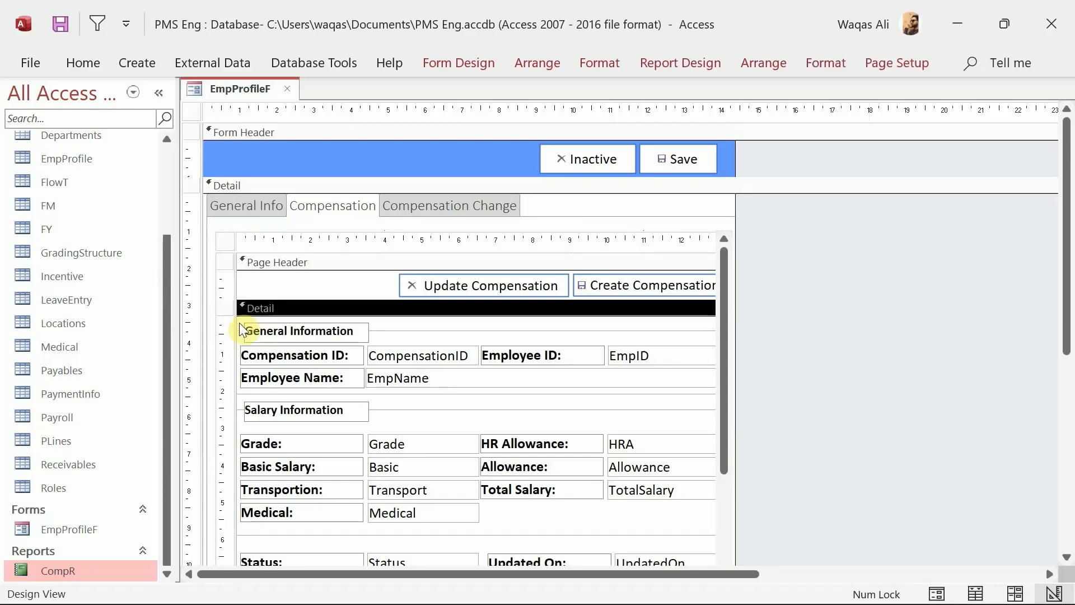
{"action": "left_click_drag", "start_coordinate": [240, 323], "coordinate": [709, 600]}
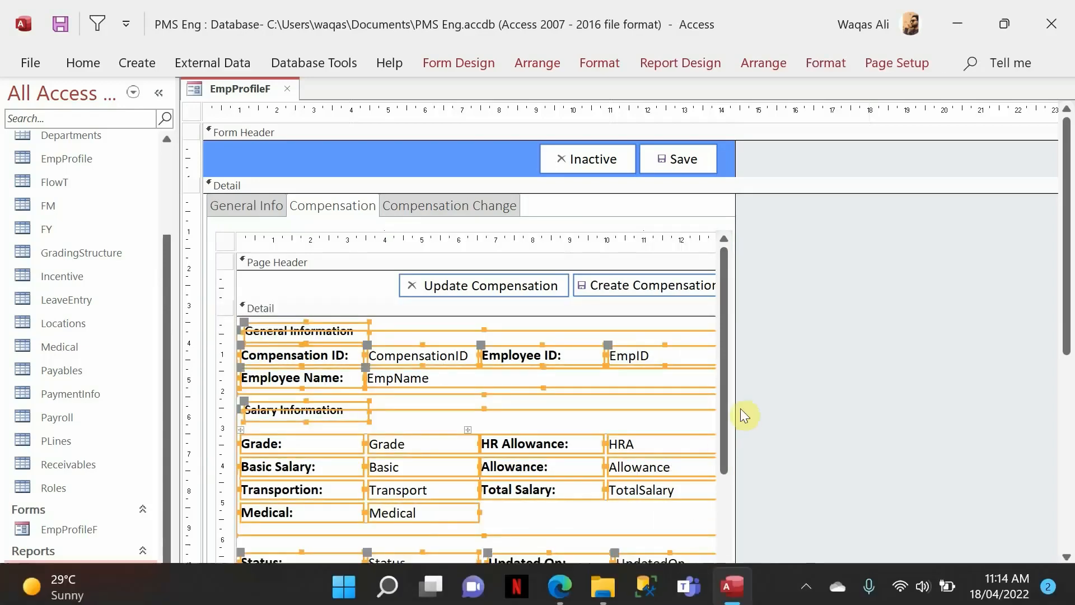
{"action": "left_click_drag", "start_coordinate": [726, 435], "coordinate": [723, 511]}
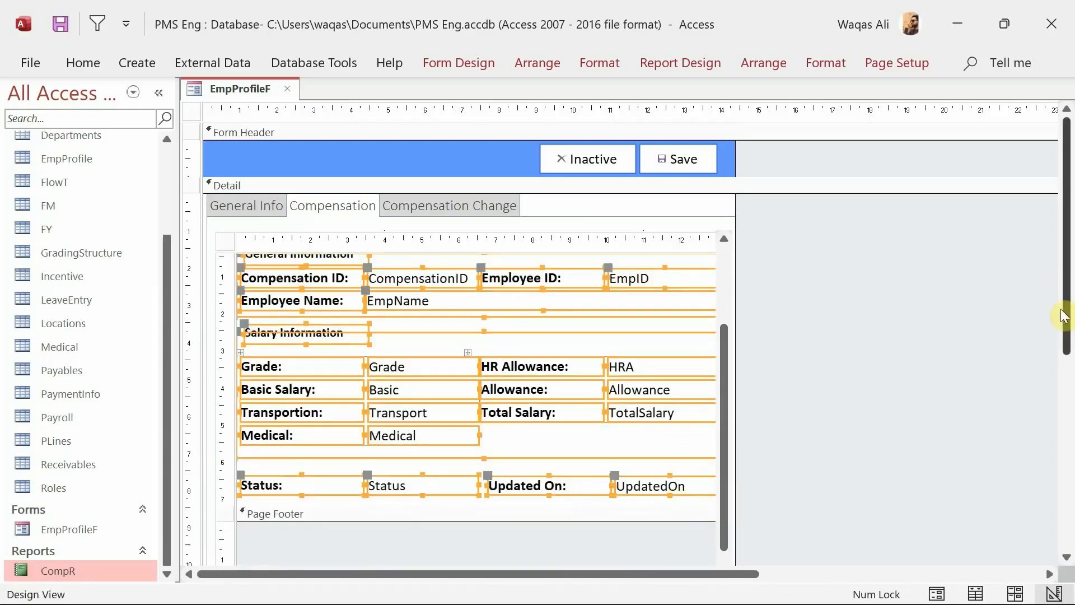
{"action": "left_click_drag", "start_coordinate": [1067, 317], "coordinate": [1049, 377]}
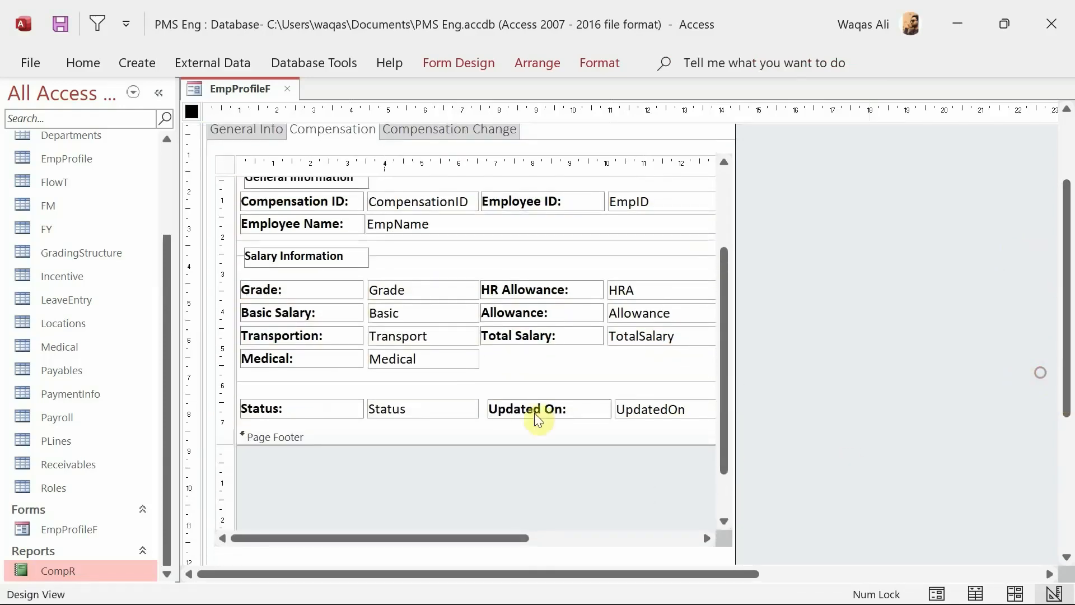
{"action": "left_click_drag", "start_coordinate": [517, 542], "coordinate": [583, 537]}
{"action": "left_click", "coordinate": [683, 407]}
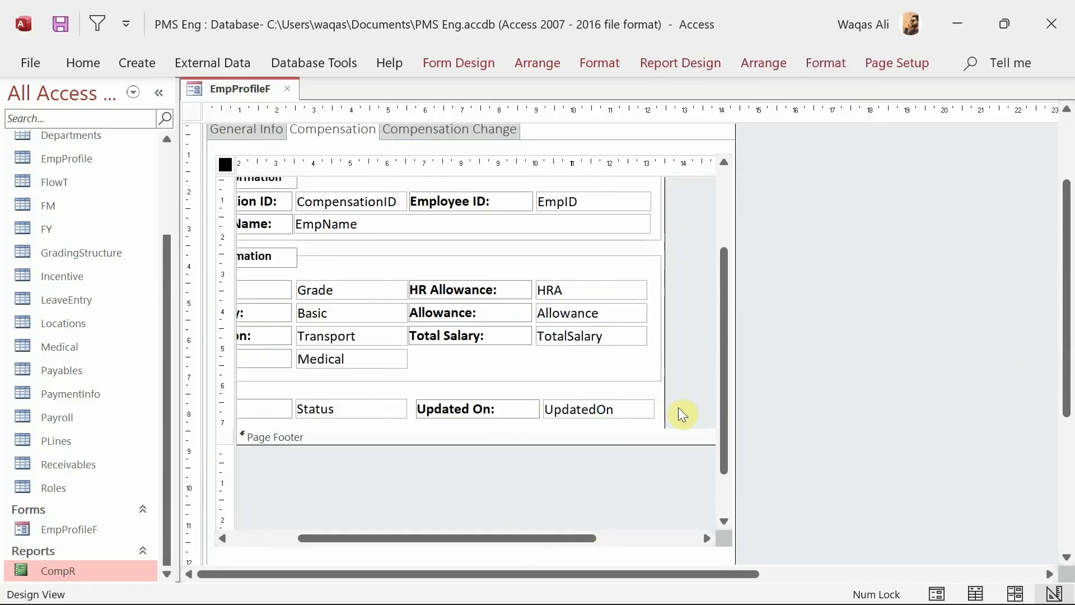
{"action": "left_click_drag", "start_coordinate": [632, 403], "coordinate": [160, 178]}
{"action": "key", "text": "Right"}
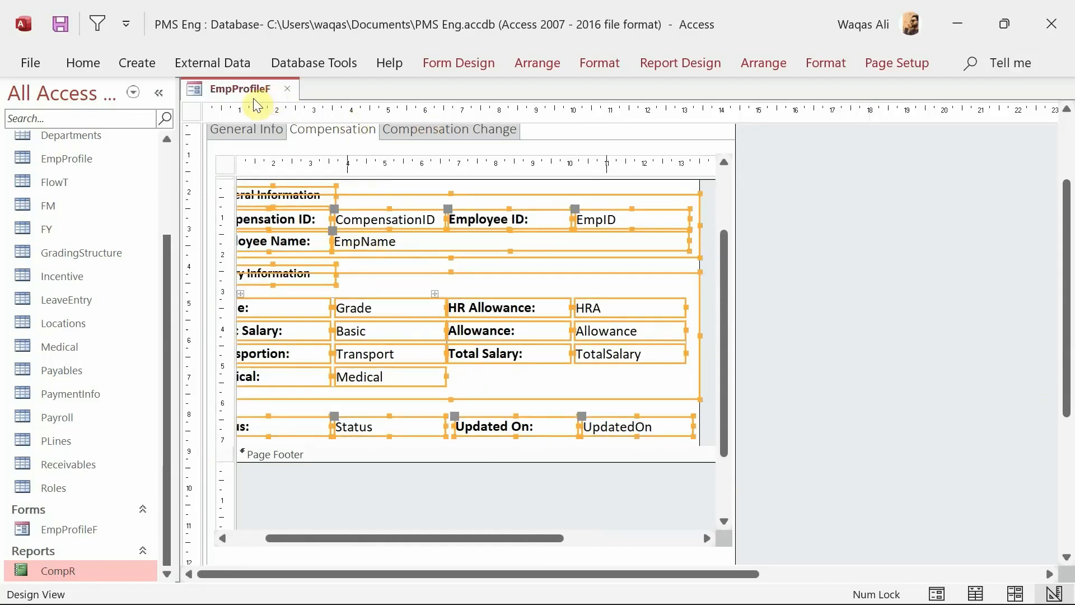
Switch the form to Form View and check the layout of the Compensation page's information groups and the Status and Updated On fields
{"action": "right_click", "coordinate": [240, 92]}
{"action": "left_click", "coordinate": [292, 200]}
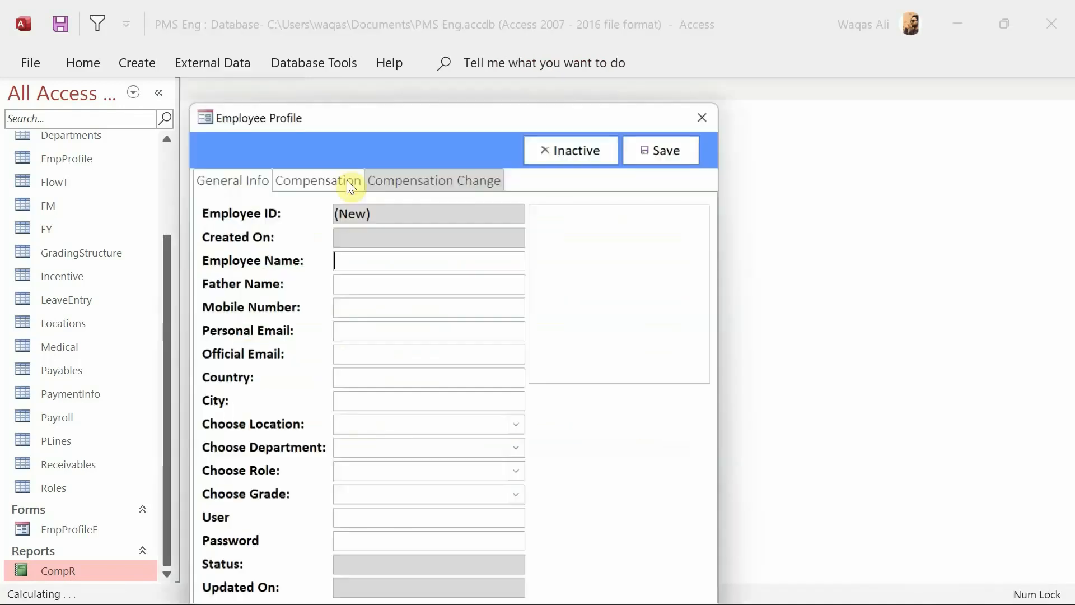
{"action": "left_click", "coordinate": [336, 179]}
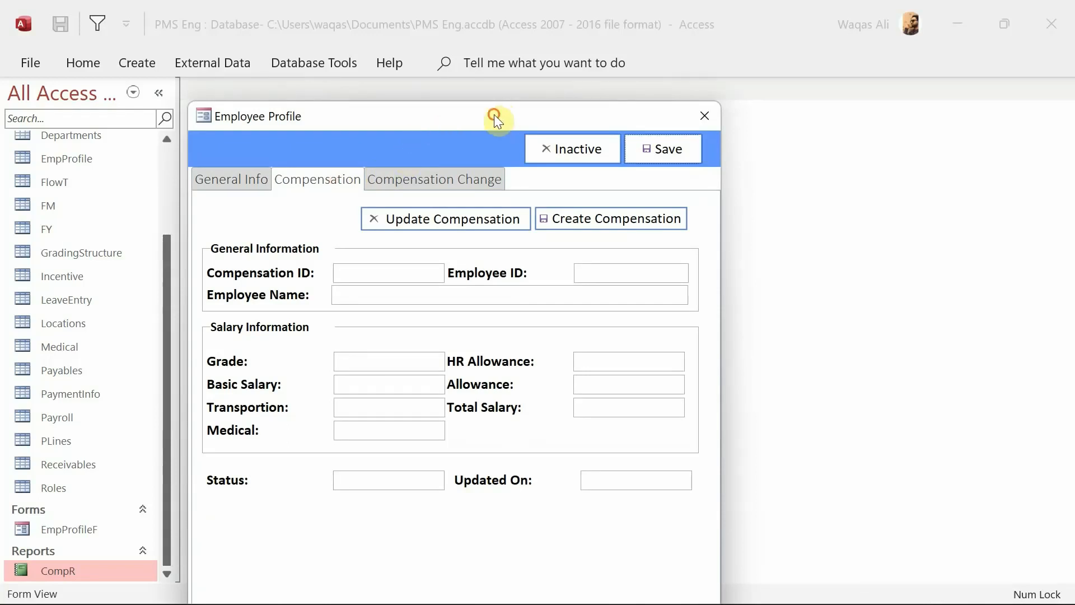
{"action": "left_click_drag", "start_coordinate": [494, 115], "coordinate": [560, 83]}
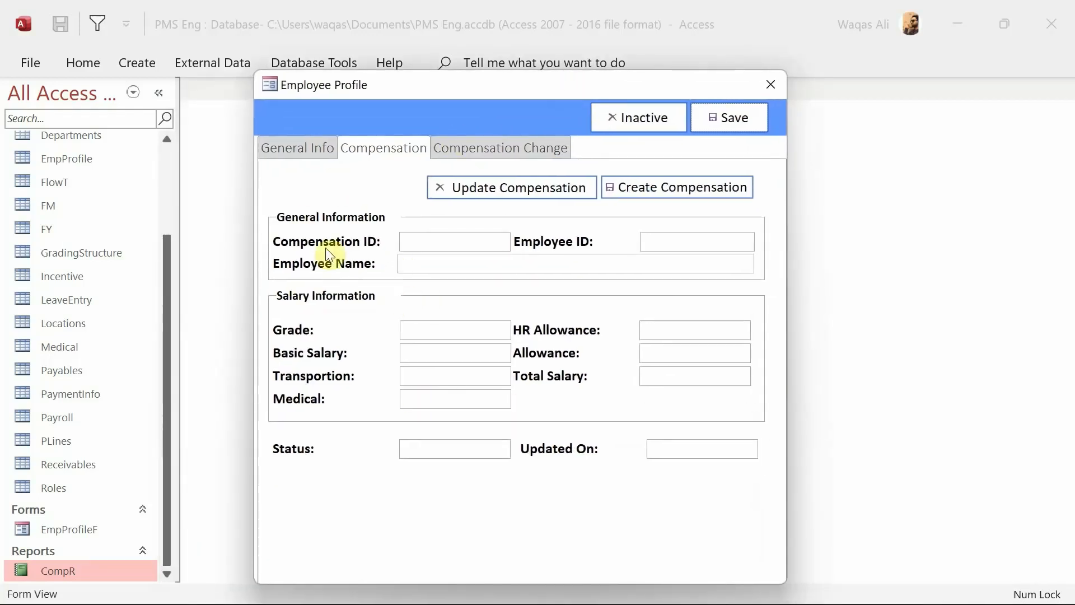
{"action": "left_click", "coordinate": [334, 229]}
{"action": "left_click", "coordinate": [336, 304]}
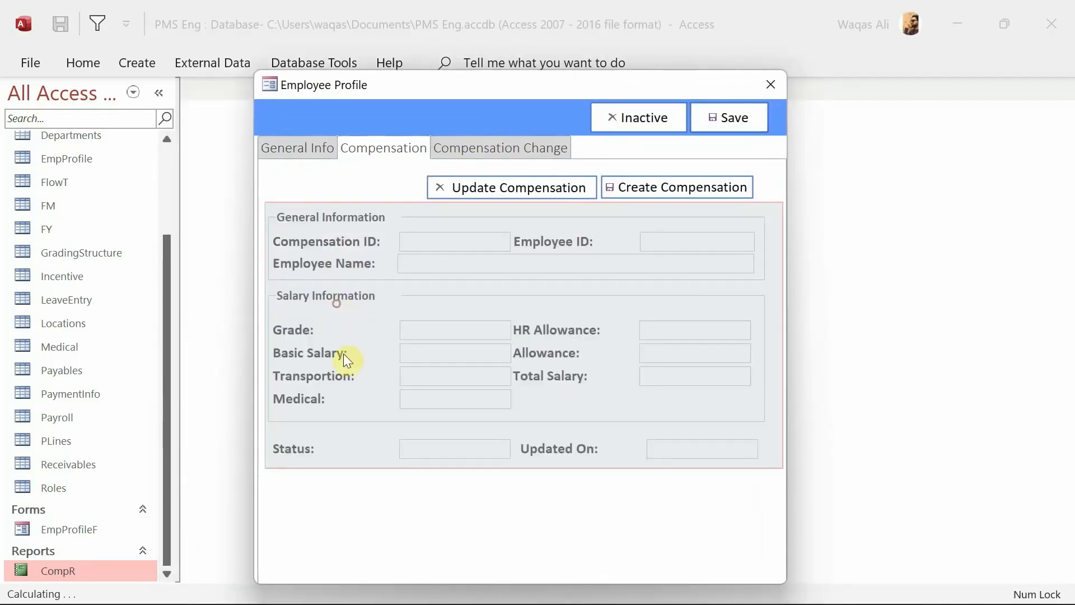
{"action": "left_click", "coordinate": [327, 442]}
{"action": "left_click", "coordinate": [649, 447]}
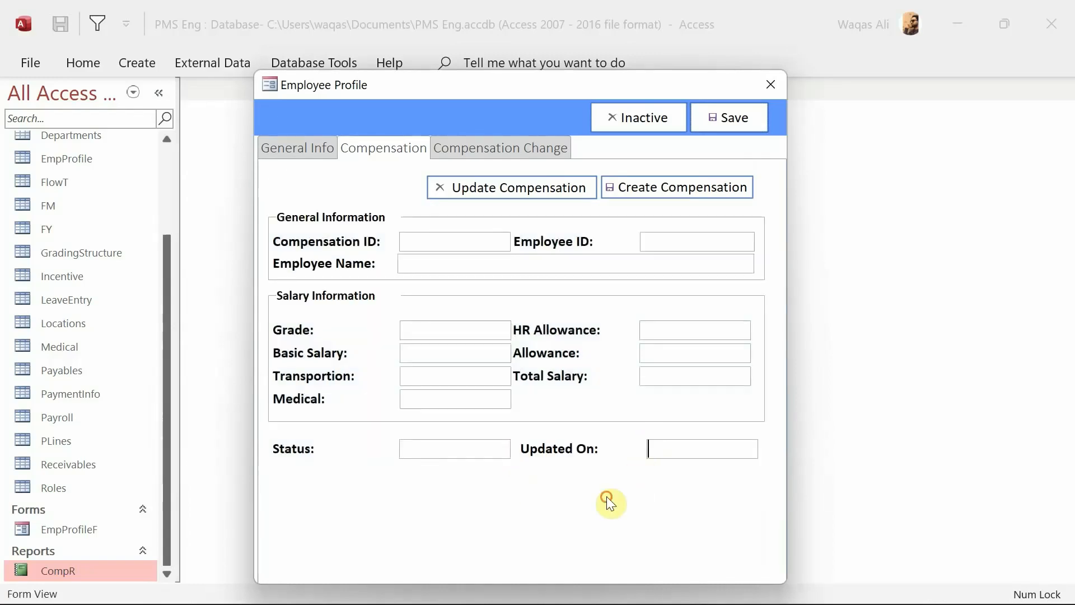
View the Compensation Change, General Info and Compensation pages in Form View, then return the form to Design View
{"action": "left_click", "coordinate": [496, 150]}
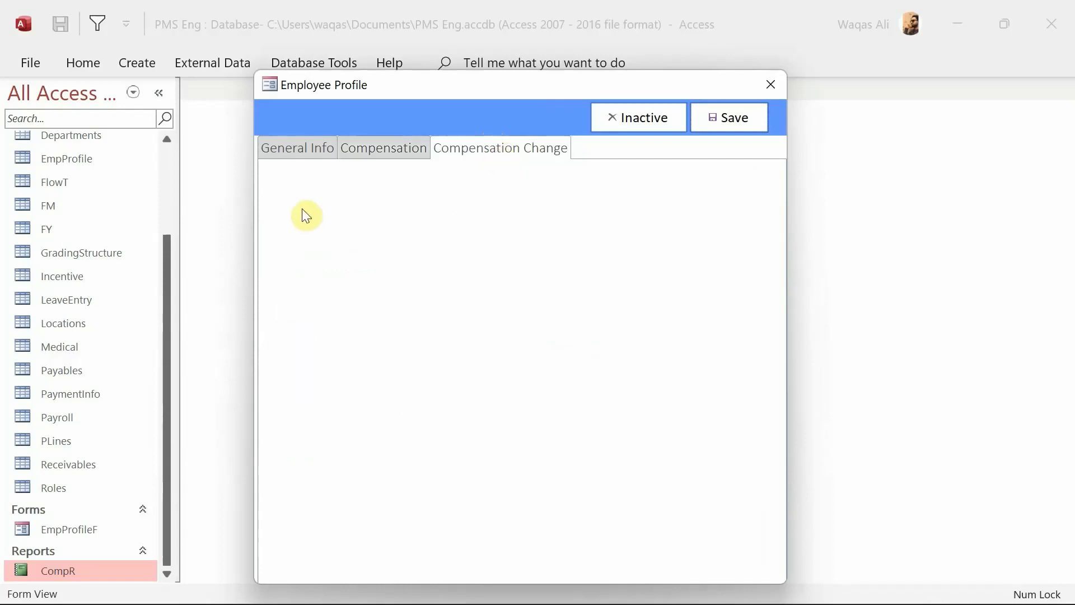
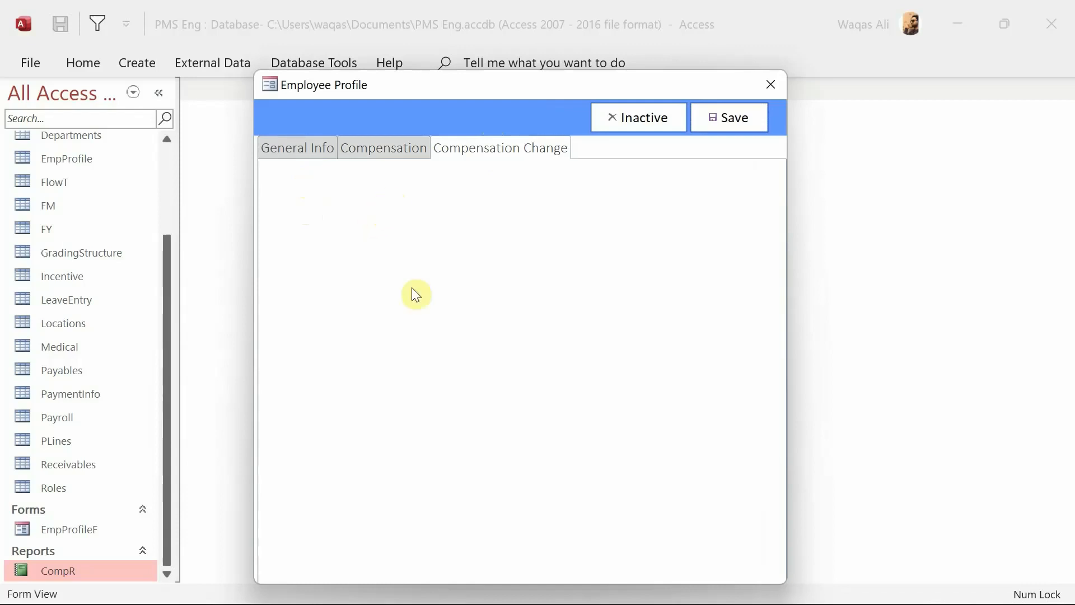
{"action": "left_click", "coordinate": [318, 150]}
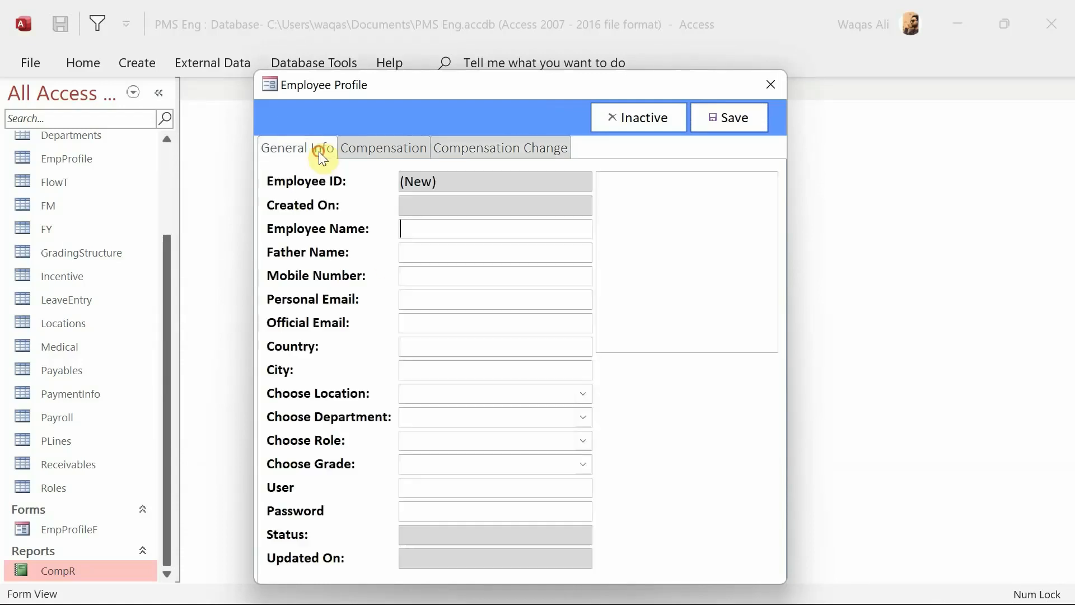
{"action": "left_click", "coordinate": [369, 151]}
{"action": "left_click", "coordinate": [461, 147]}
{"action": "right_click", "coordinate": [474, 100]}
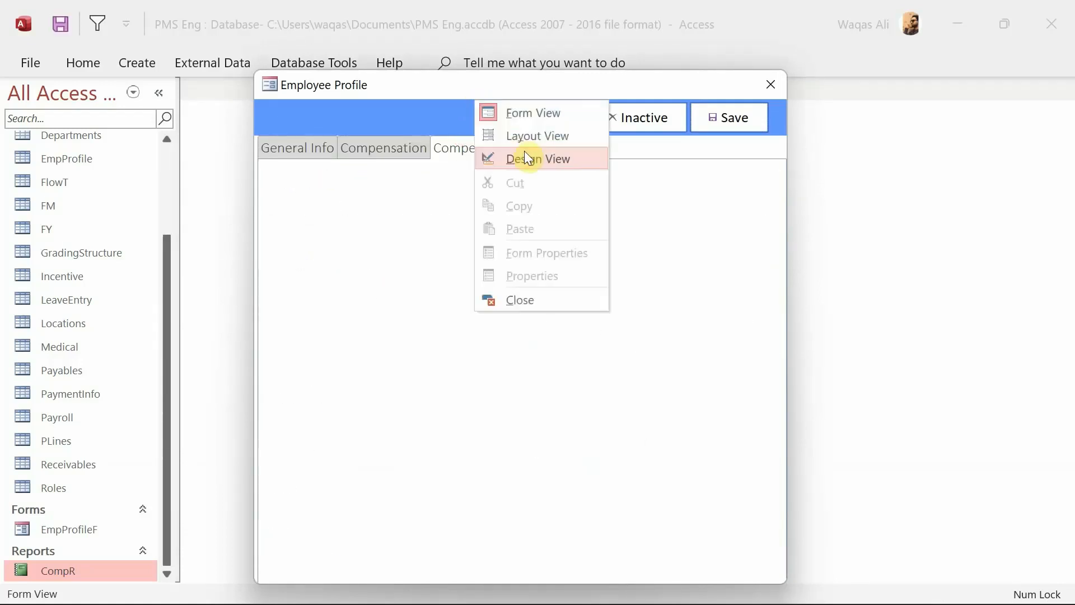
{"action": "left_click", "coordinate": [525, 153]}
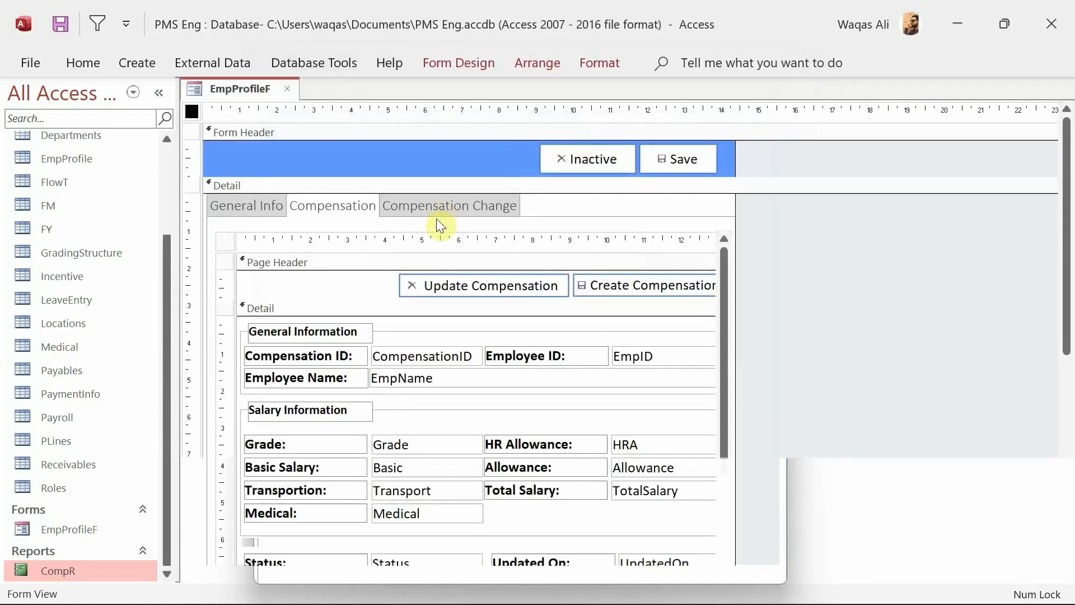
Draw a list box about 14 cm wide and 10 cm high on the Compensation Change page, without using the wizard
{"action": "left_click", "coordinate": [445, 205]}
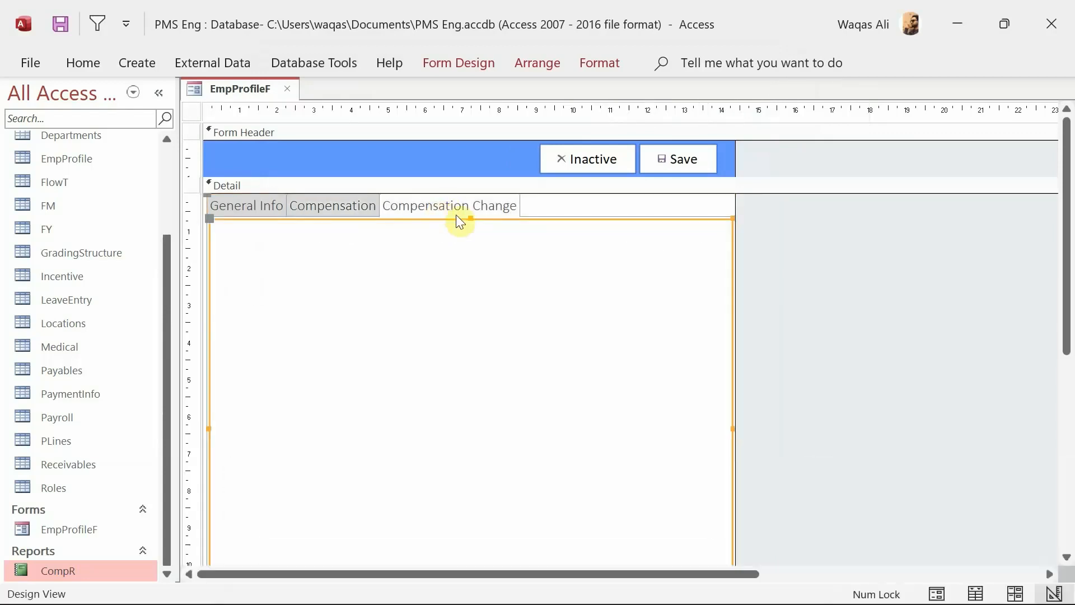
{"action": "scroll", "coordinate": [874, 314], "scroll_direction": "down", "scroll_amount": 2}
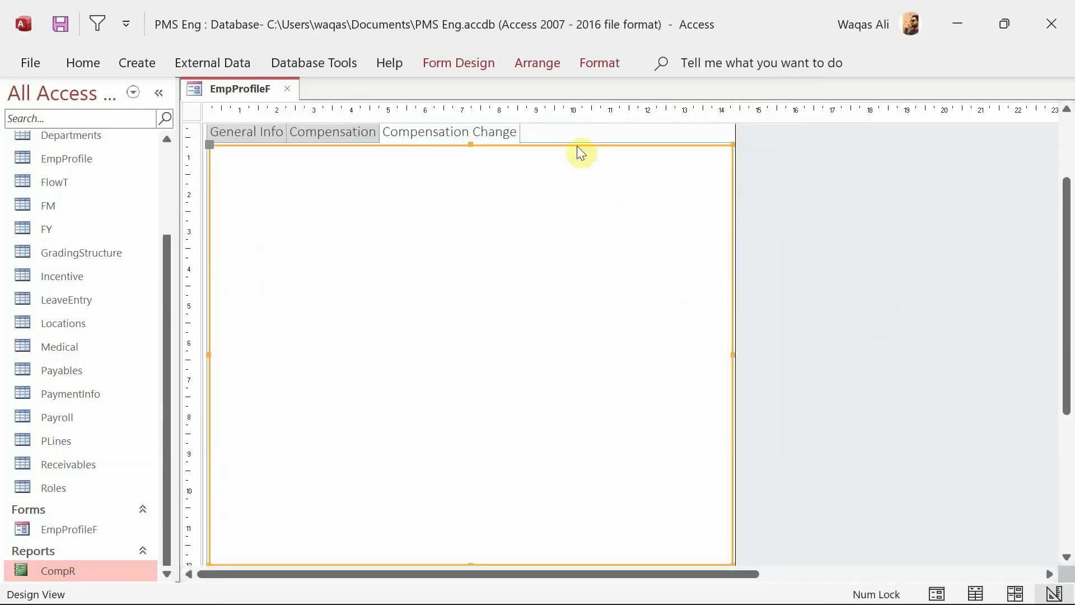
{"action": "left_click", "coordinate": [482, 66]}
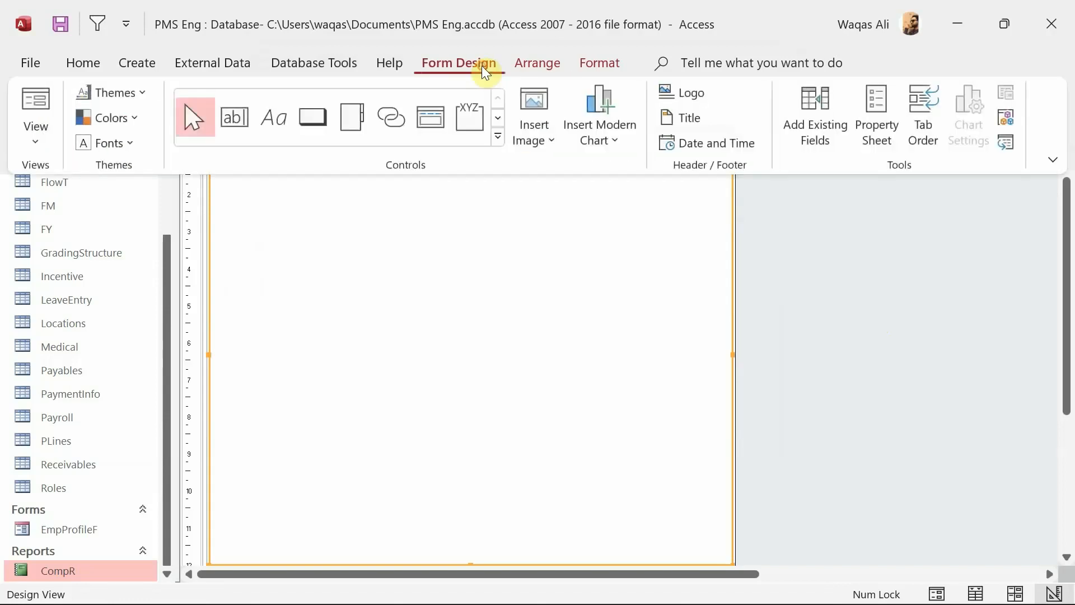
{"action": "left_click", "coordinate": [498, 121]}
{"action": "left_click", "coordinate": [352, 121]}
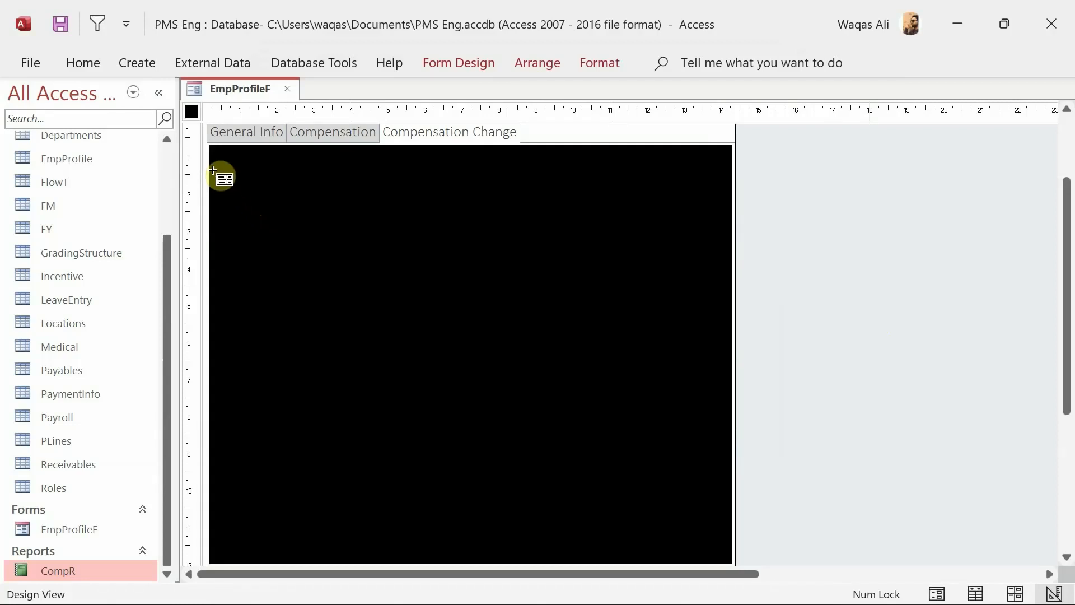
{"action": "mouse_move", "coordinate": [213, 171]}
{"action": "left_mouse_down"}
{"action": "mouse_move", "coordinate": [337, 293]}
{"action": "mouse_move", "coordinate": [602, 485]}
{"action": "mouse_move", "coordinate": [728, 567]}
{"action": "mouse_move", "coordinate": [729, 541]}
{"action": "left_mouse_up"}
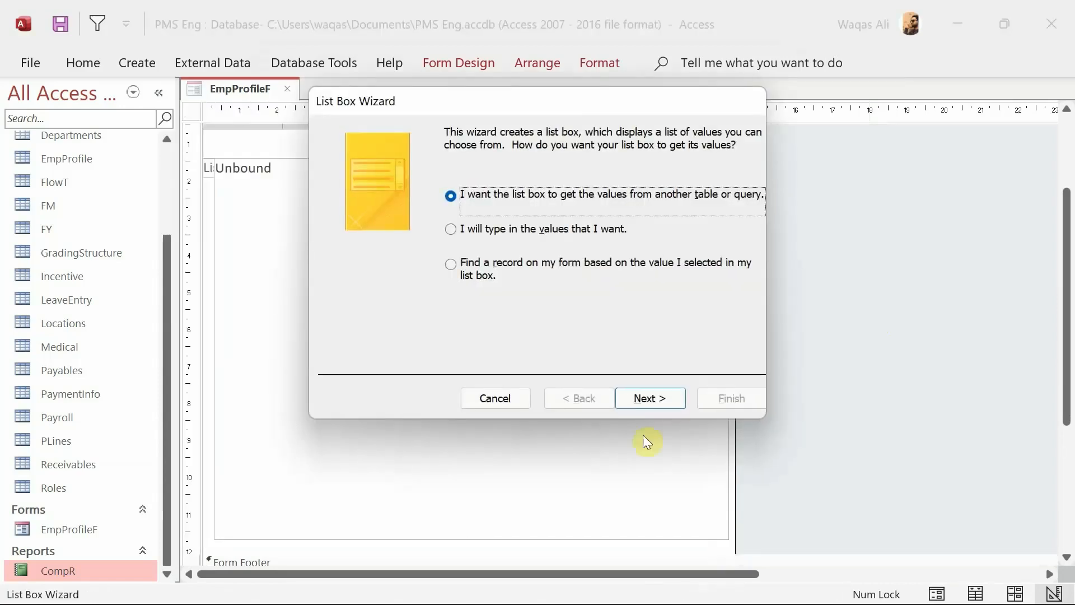
{"action": "left_click", "coordinate": [495, 398]}
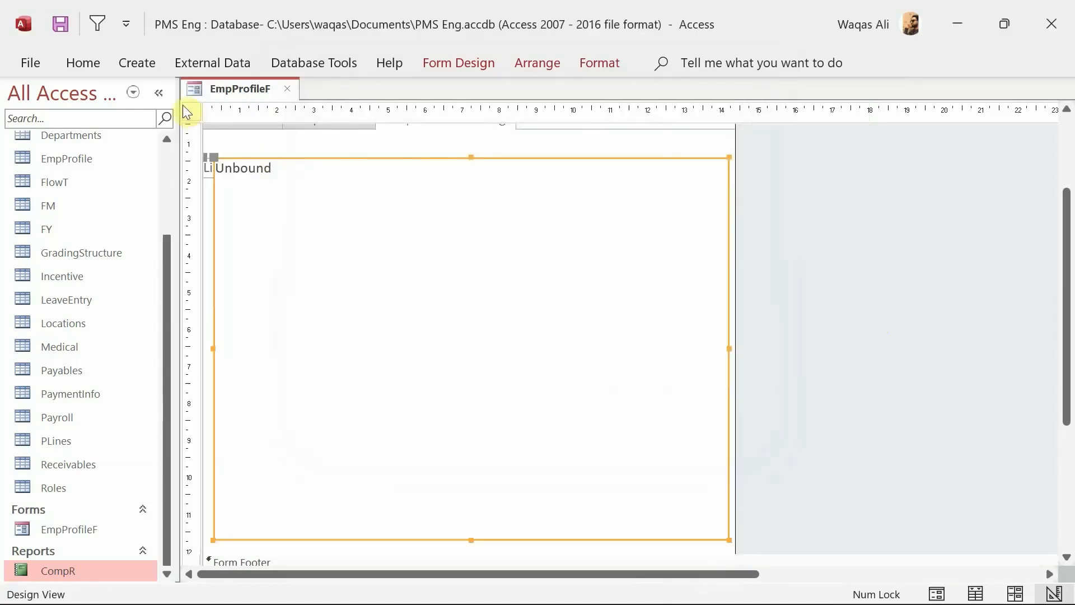
Delete the new list box's label and extend the list box's left edge slightly toward the page border
{"action": "left_click", "coordinate": [206, 172]}
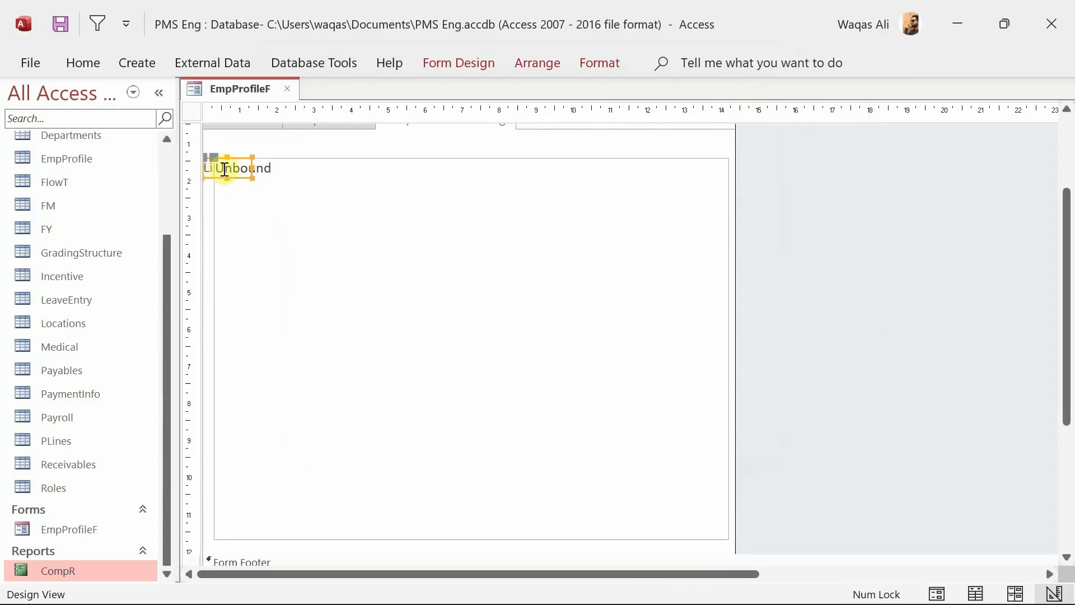
{"action": "key", "text": "Delete"}
{"action": "left_click", "coordinate": [408, 182]}
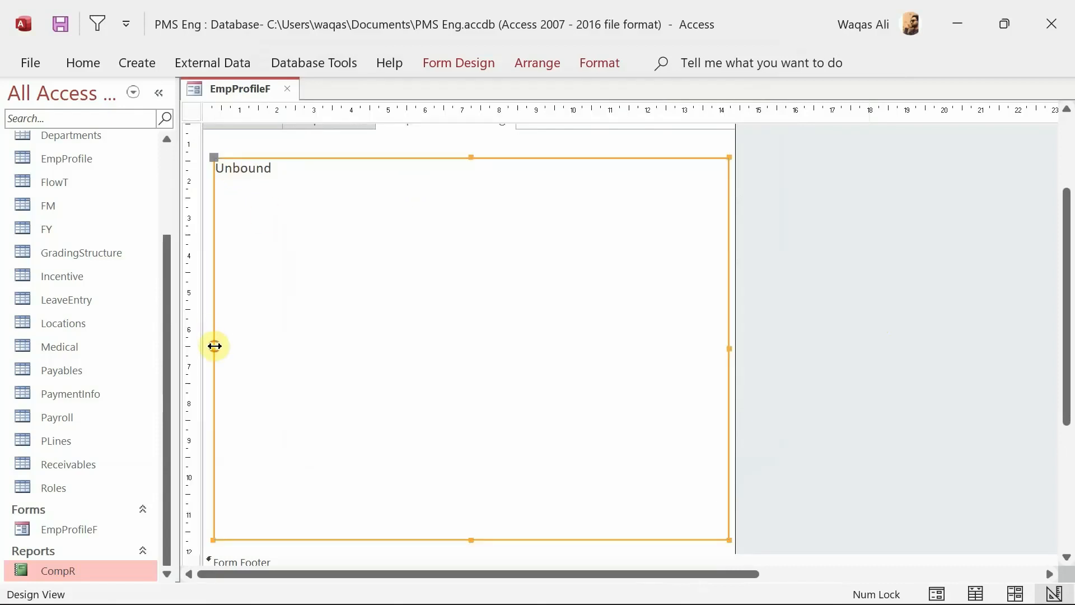
{"action": "left_click_drag", "start_coordinate": [213, 344], "coordinate": [207, 343]}
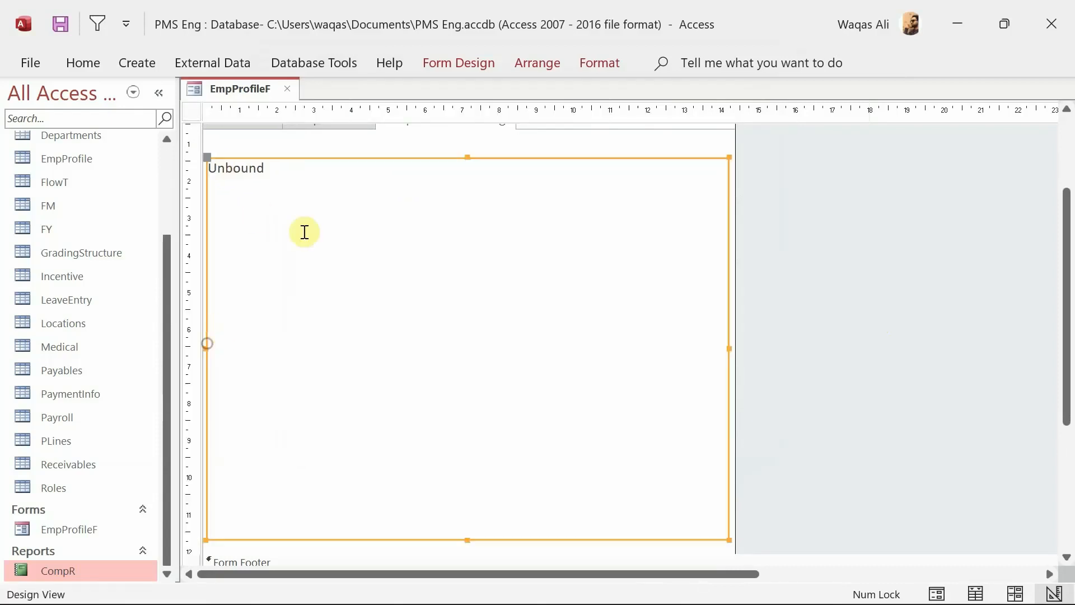
Set the list box's font color to black
{"action": "left_click", "coordinate": [67, 63]}
{"action": "left_click", "coordinate": [721, 142]}
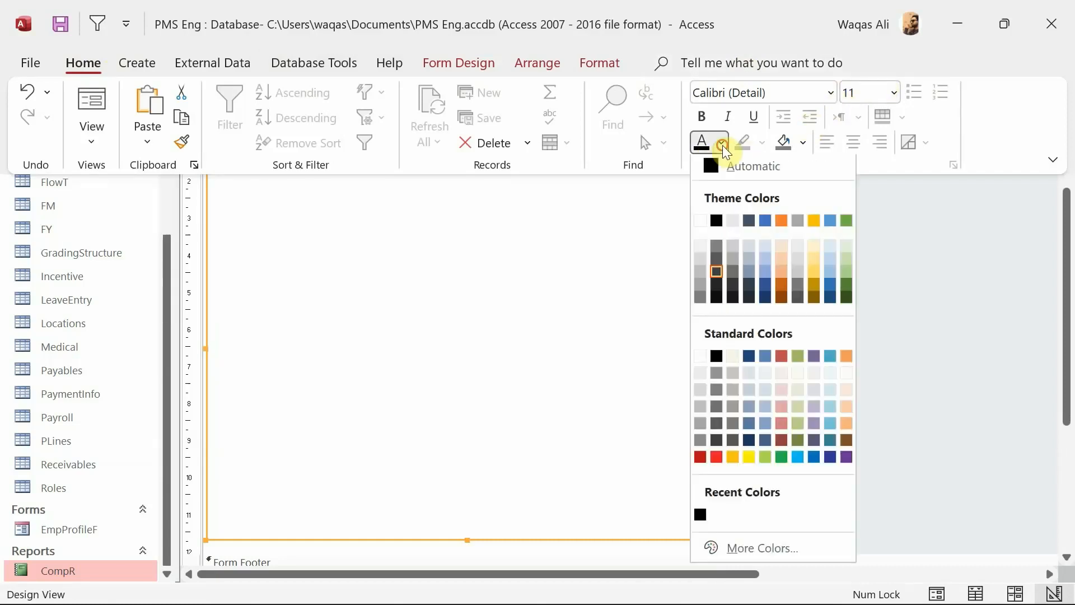
{"action": "left_click", "coordinate": [721, 224]}
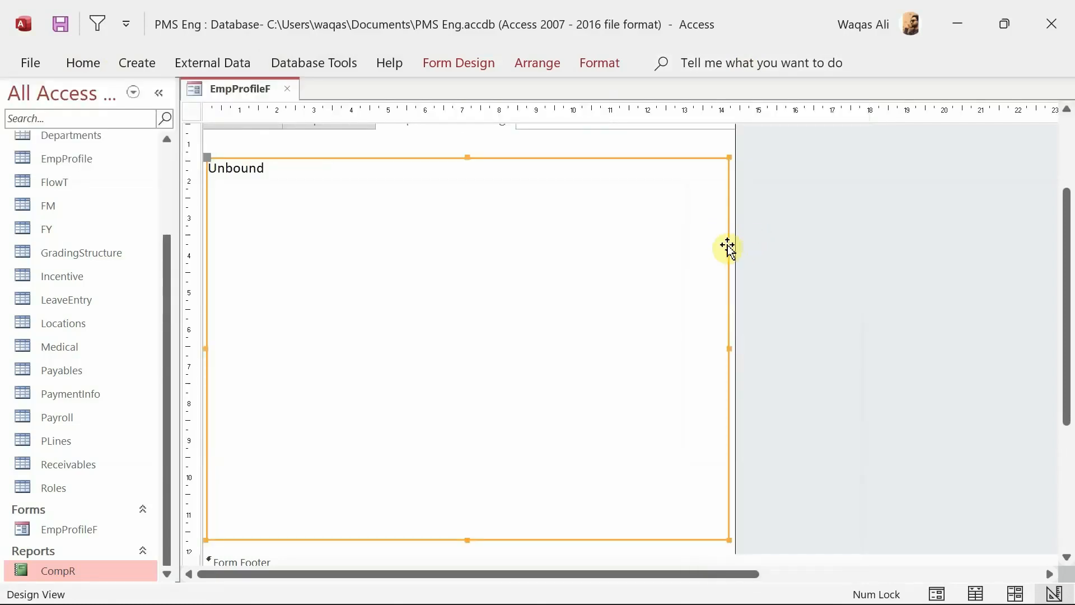
Open the Query Builder for the list box's Row Source property
{"action": "scroll", "coordinate": [722, 247], "scroll_direction": "up", "scroll_amount": 2}
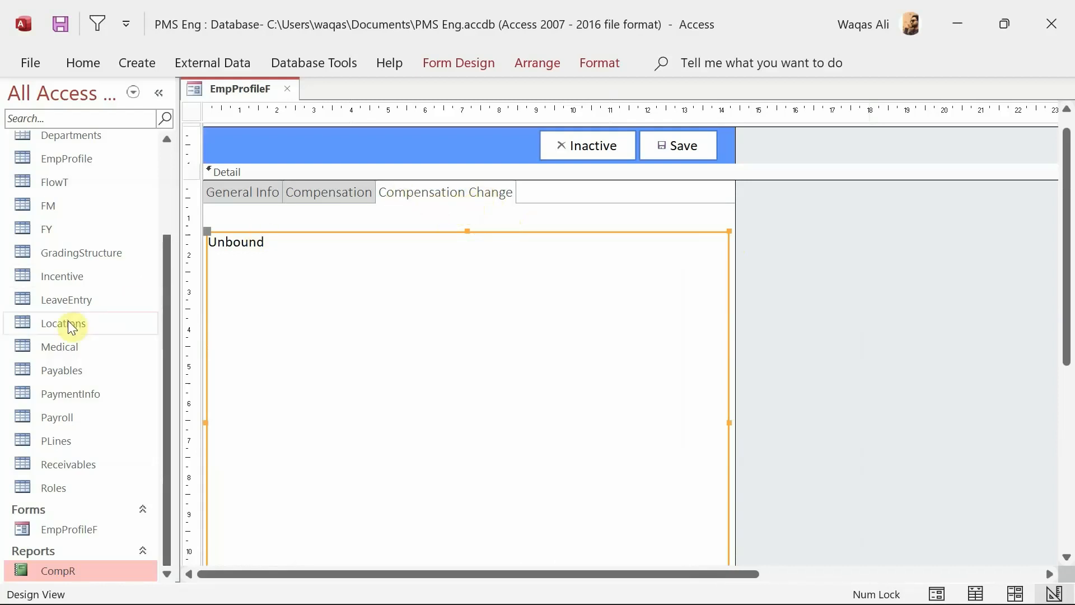
{"action": "left_click", "coordinate": [472, 66]}
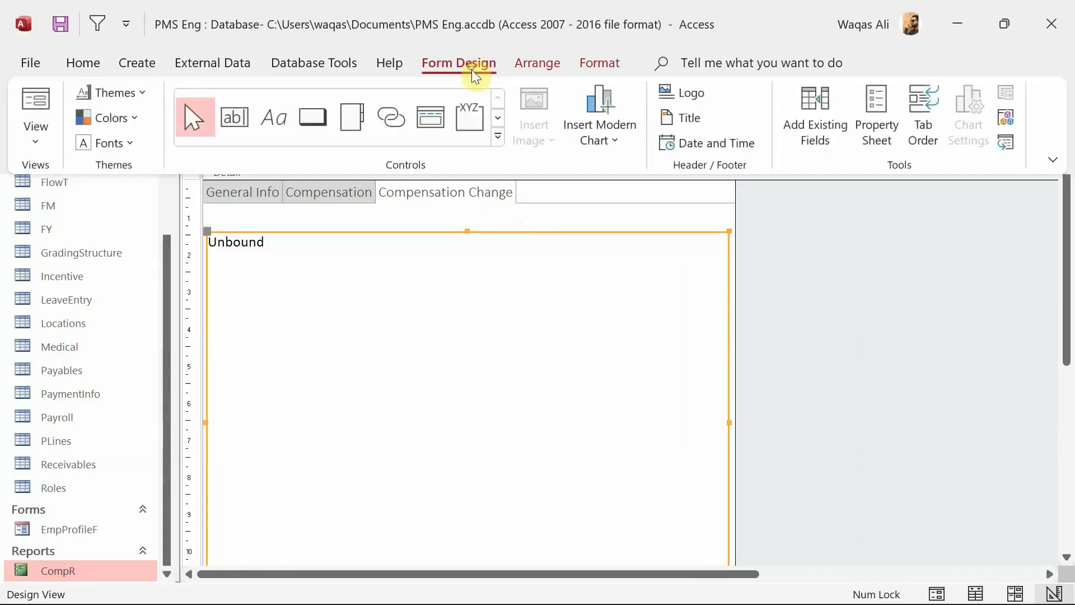
{"action": "left_click", "coordinate": [877, 129]}
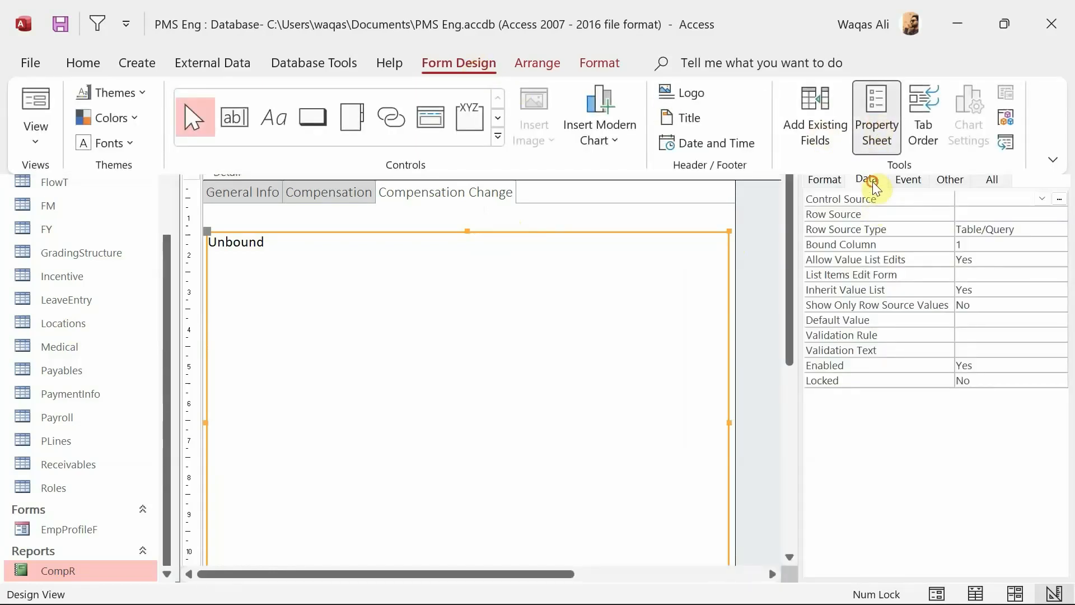
{"action": "left_click", "coordinate": [867, 180]}
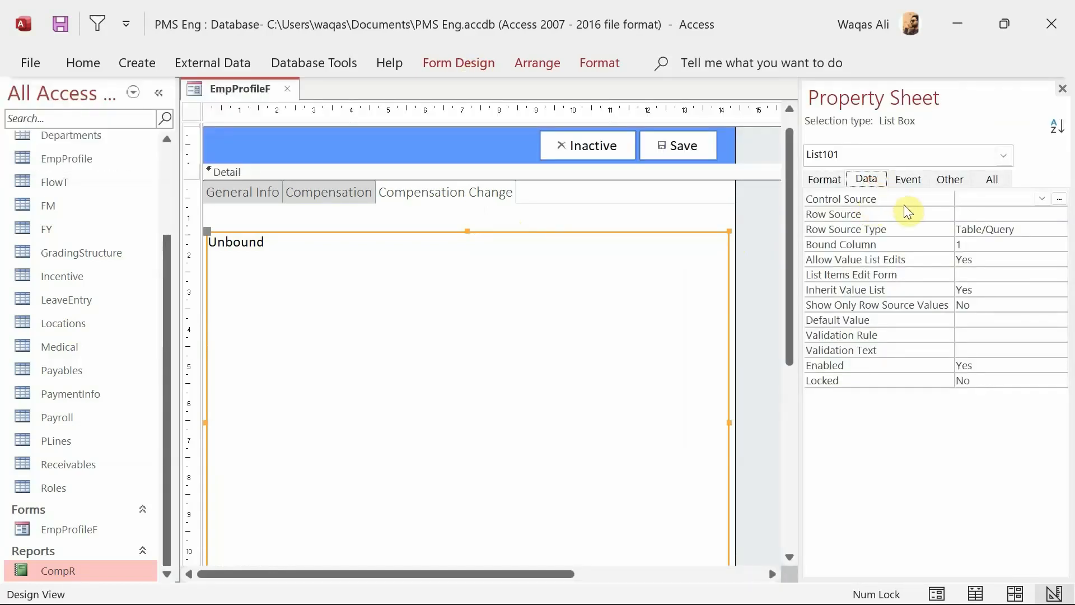
{"action": "left_click", "coordinate": [963, 214]}
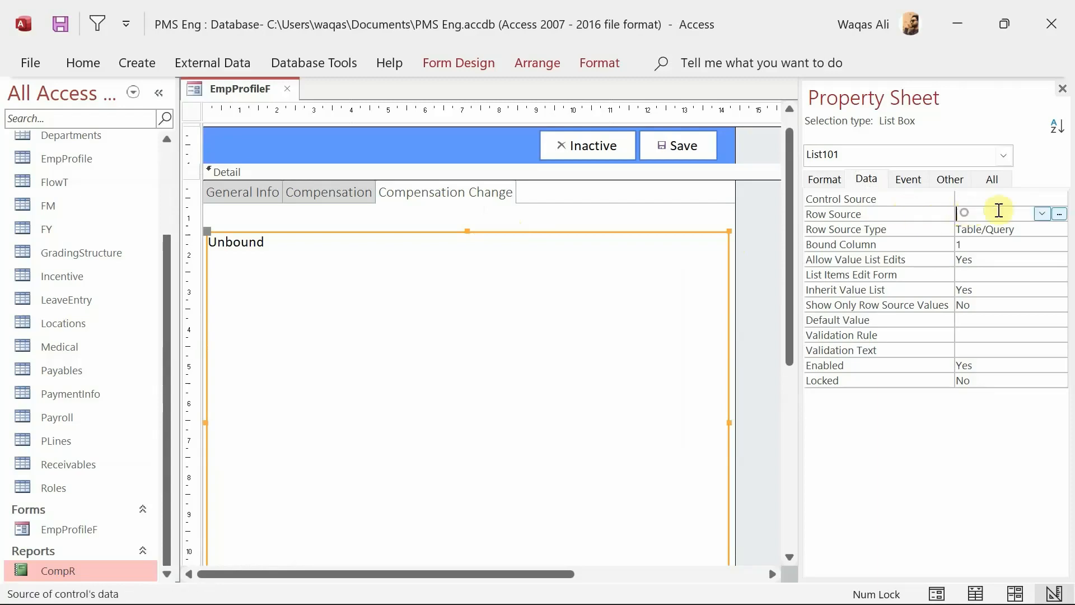
{"action": "left_click", "coordinate": [1060, 214]}
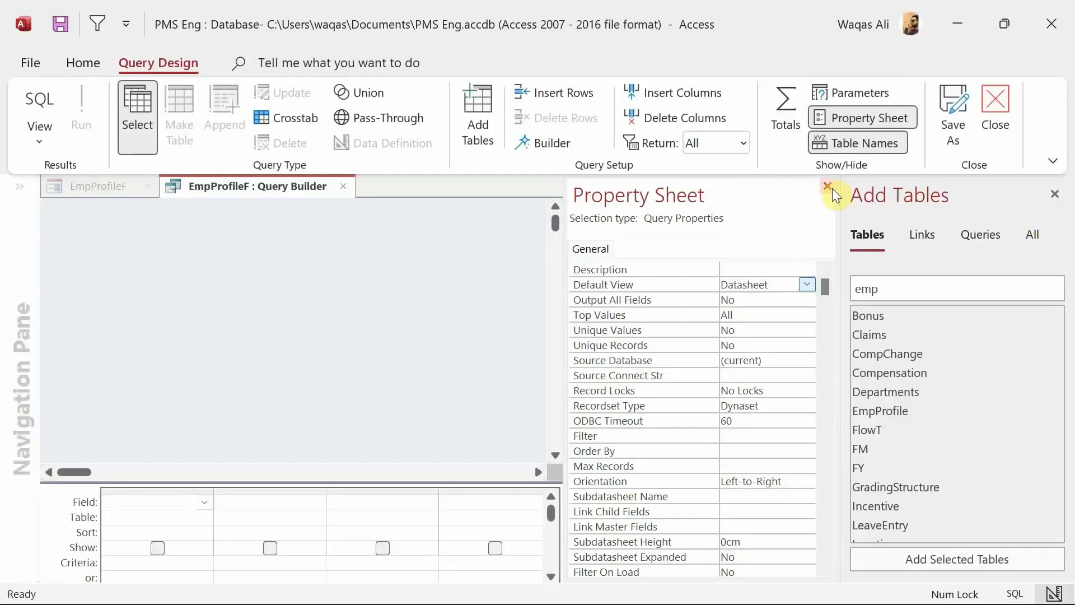
Close the query's Property Sheet and add the CompChange table to the row source query
{"action": "left_click", "coordinate": [829, 188]}
{"action": "left_click", "coordinate": [168, 63]}
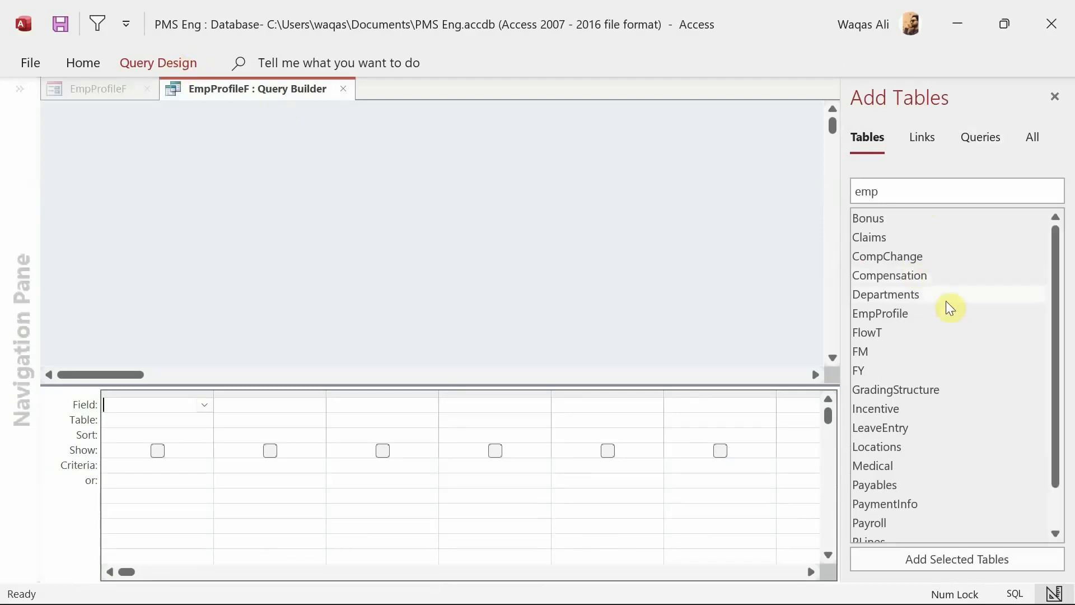
{"action": "left_click", "coordinate": [922, 257]}
{"action": "double_click", "coordinate": [922, 257]}
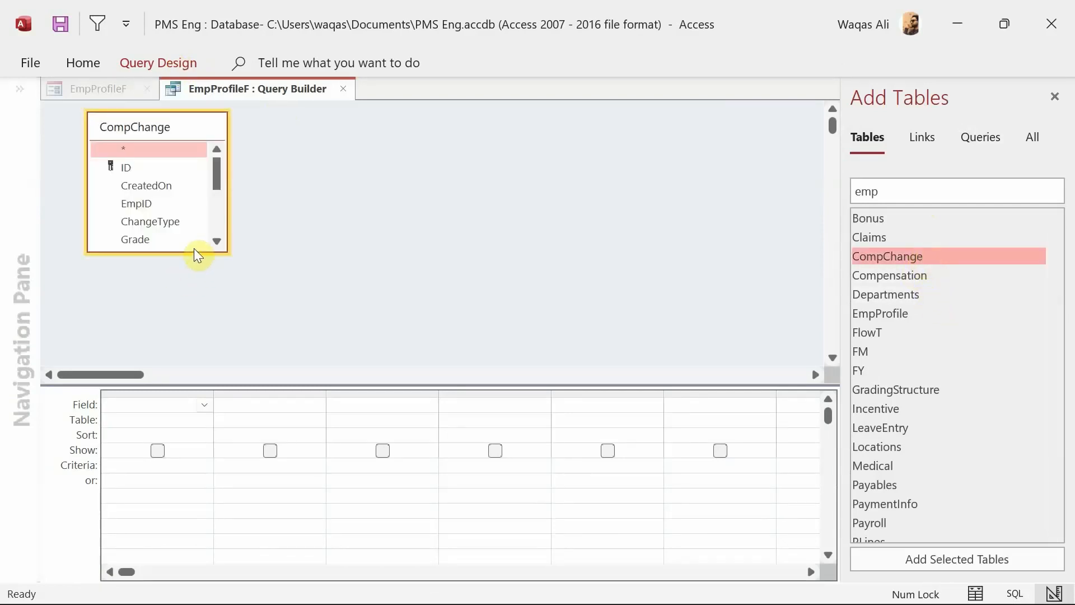
Enlarge the CompChange field list and add its ID, EmpID, ChangeType and Grade fields to the query grid
{"action": "left_click_drag", "start_coordinate": [194, 252], "coordinate": [194, 338]}
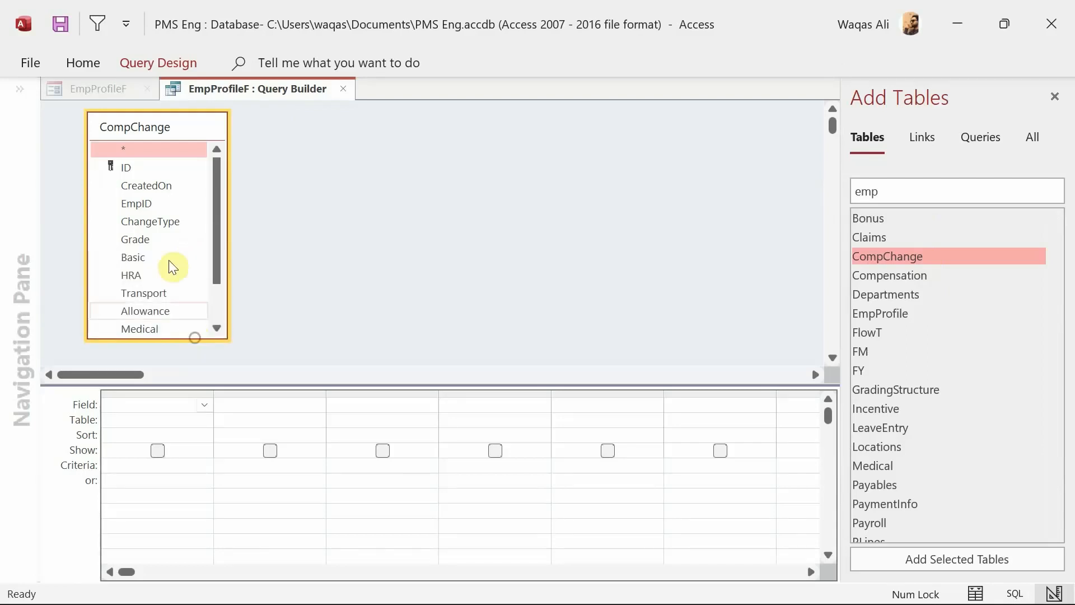
{"action": "double_click", "coordinate": [136, 166]}
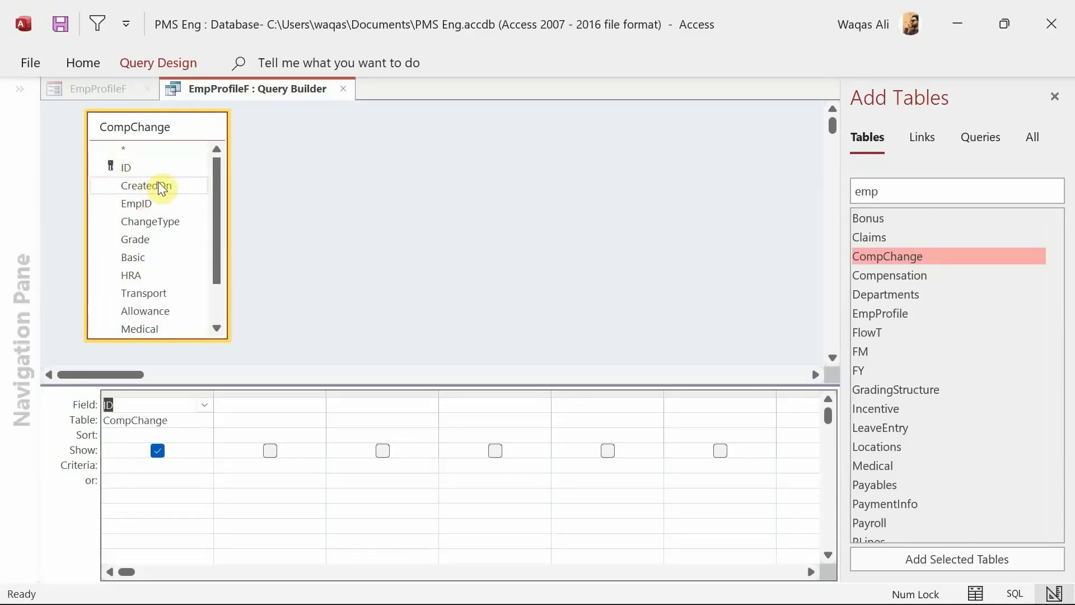
{"action": "double_click", "coordinate": [144, 207]}
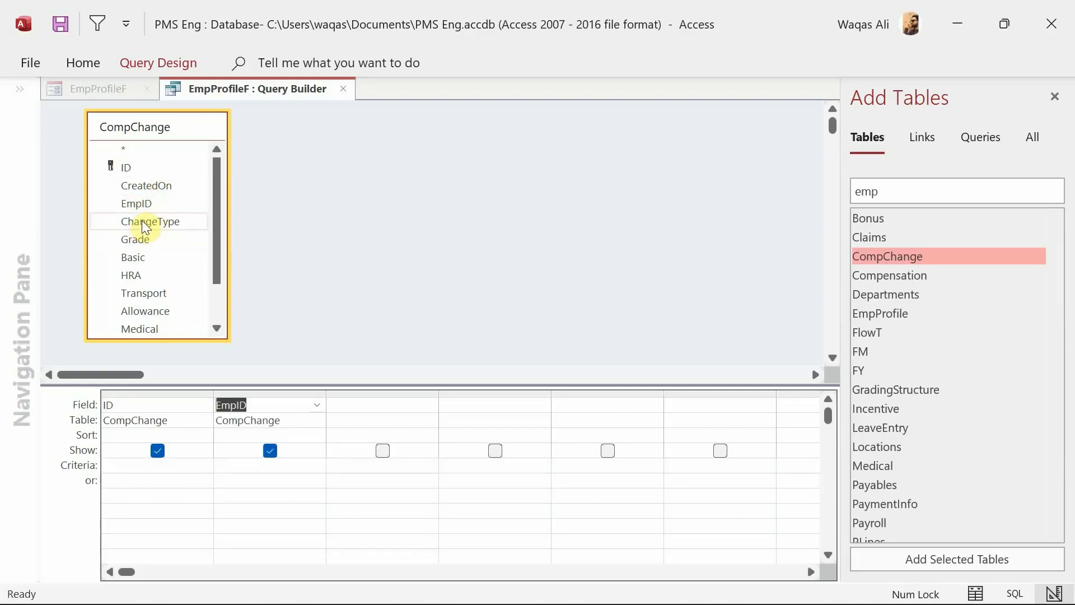
{"action": "double_click", "coordinate": [144, 221]}
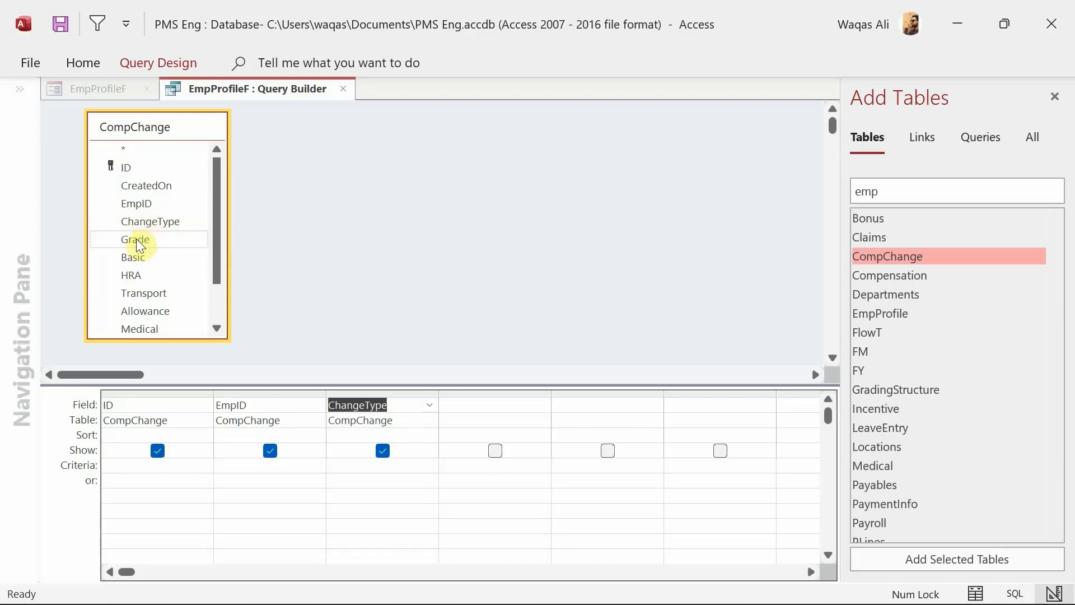
{"action": "double_click", "coordinate": [136, 239]}
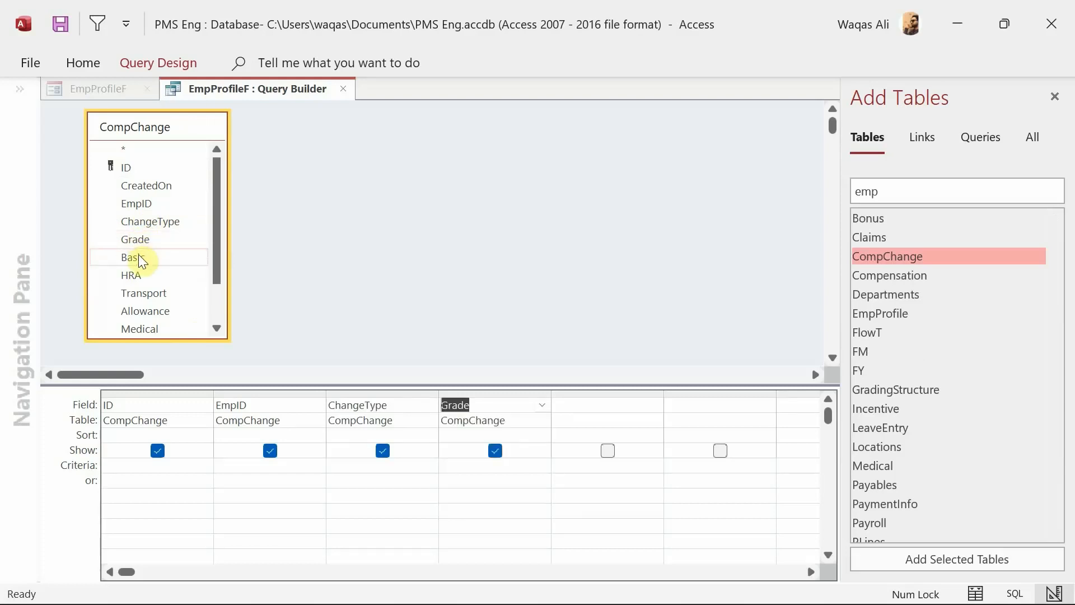
Add the Basic, HRA, Transport and Allowance fields of CompChange to the query grid
{"action": "left_click_drag", "start_coordinate": [220, 244], "coordinate": [218, 285]}
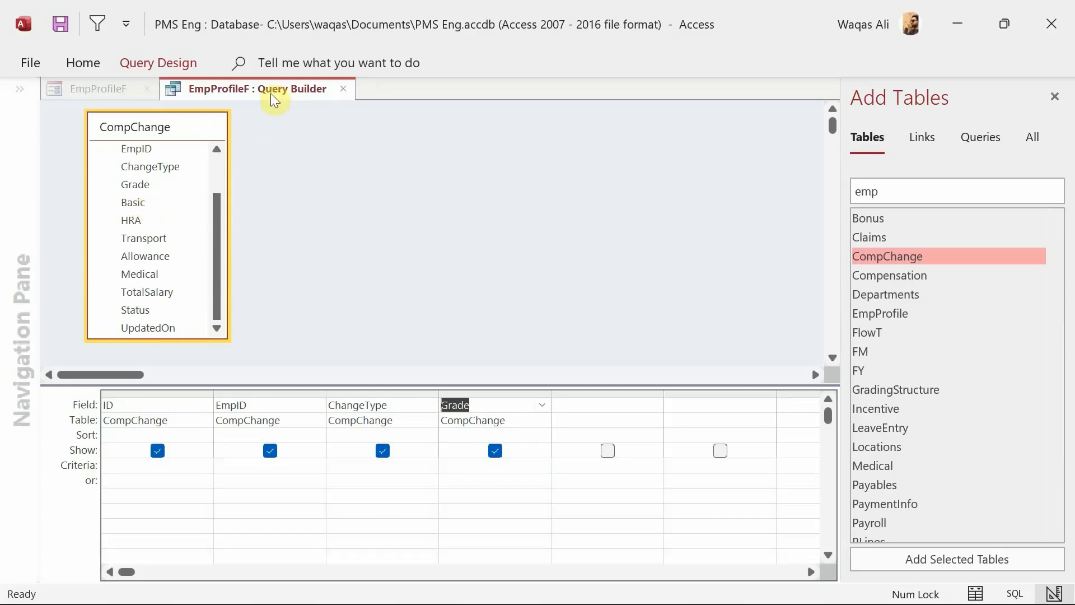
{"action": "double_click", "coordinate": [134, 202]}
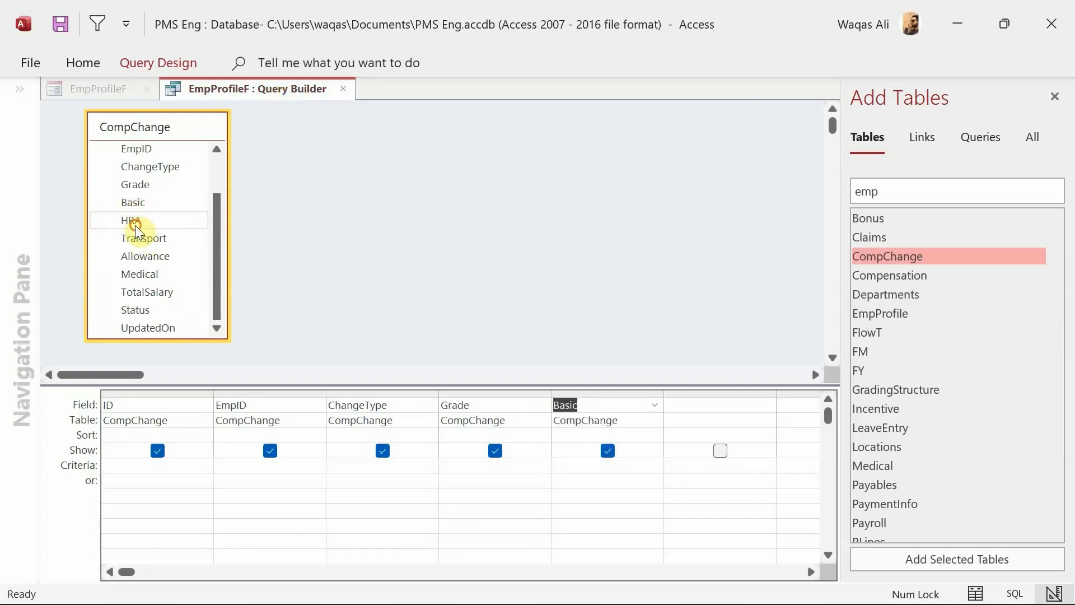
{"action": "double_click", "coordinate": [136, 223]}
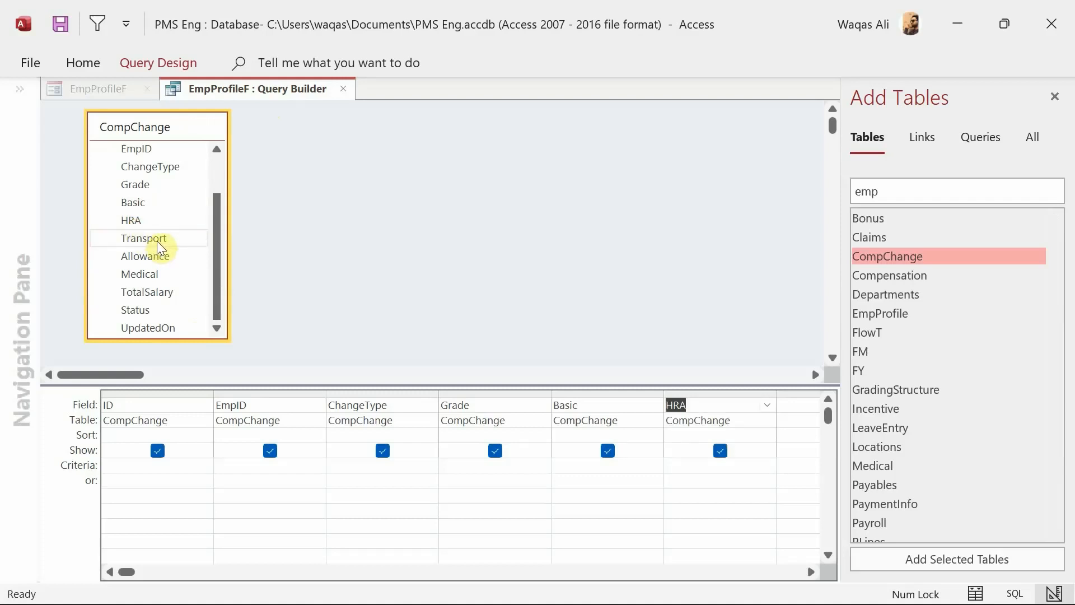
{"action": "double_click", "coordinate": [152, 240]}
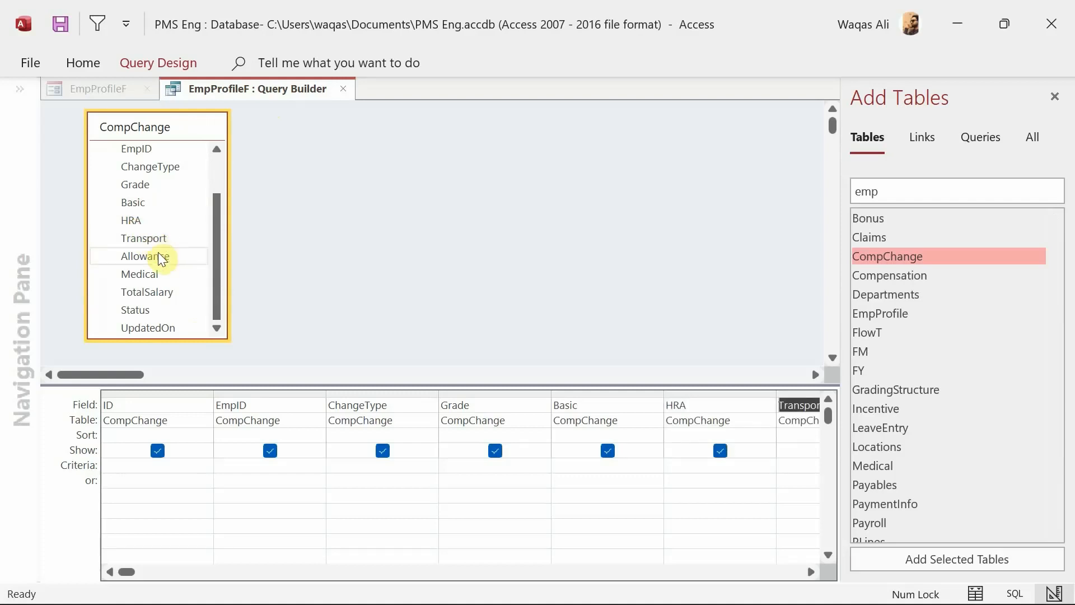
{"action": "left_click", "coordinate": [152, 255]}
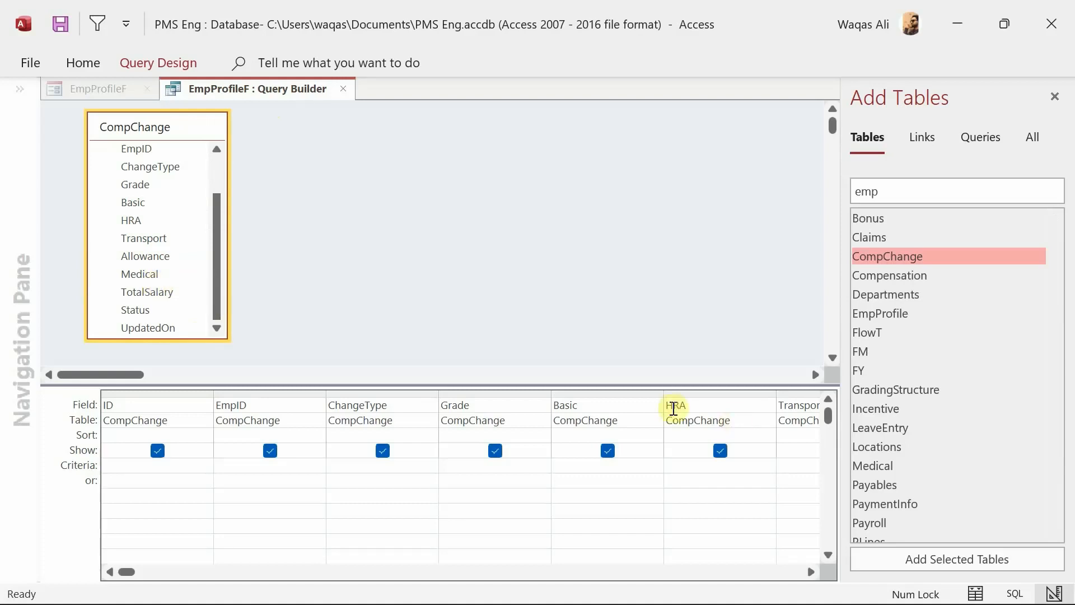
Examine the query grid's columns from ID through Allowance
{"action": "left_click", "coordinate": [811, 572]}
{"action": "left_click", "coordinate": [811, 571]}
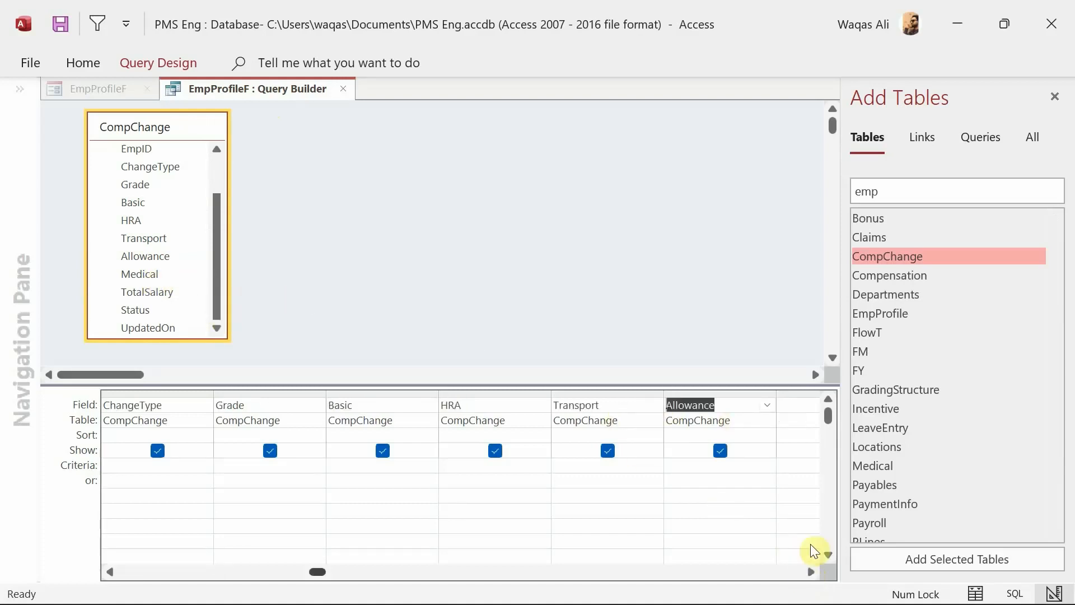
{"action": "left_click", "coordinate": [690, 391]}
{"action": "left_click_drag", "start_coordinate": [690, 391], "coordinate": [175, 411]}
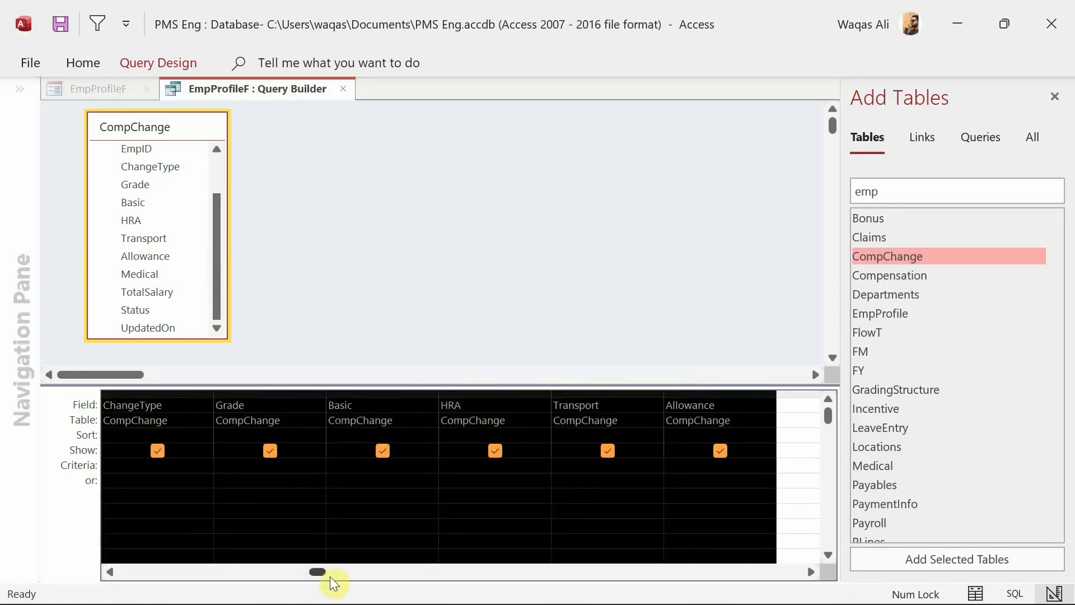
{"action": "left_click", "coordinate": [239, 570]}
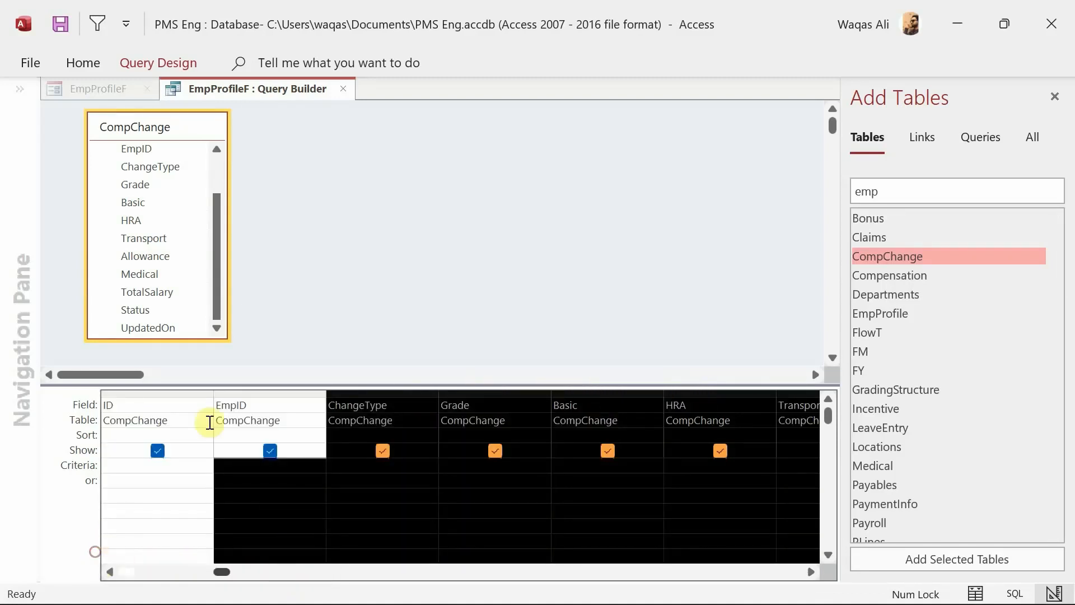
{"action": "left_click", "coordinate": [809, 574]}
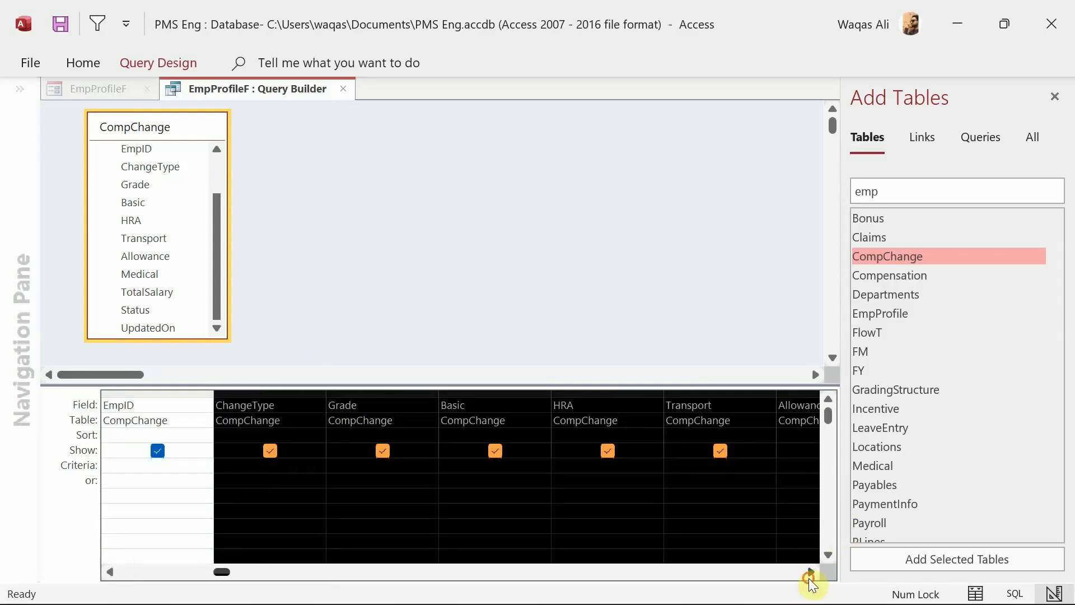
{"action": "left_click", "coordinate": [810, 574]}
{"action": "left_click", "coordinate": [674, 321]}
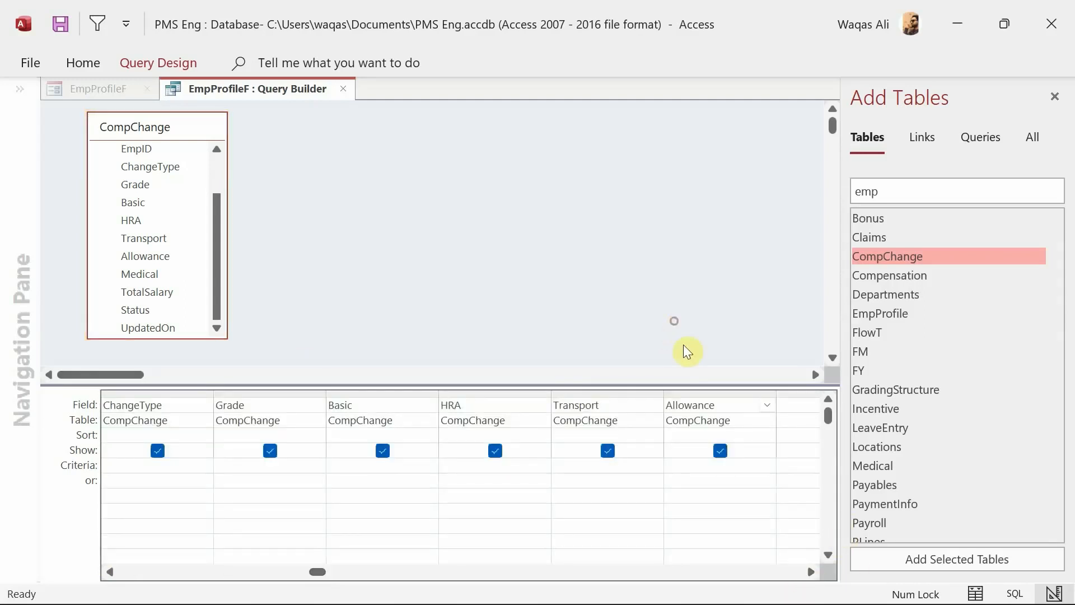
Remove the Allowance column from the query grid and add the TotalSalary field in its place
{"action": "left_click_drag", "start_coordinate": [716, 394], "coordinate": [656, 392]}
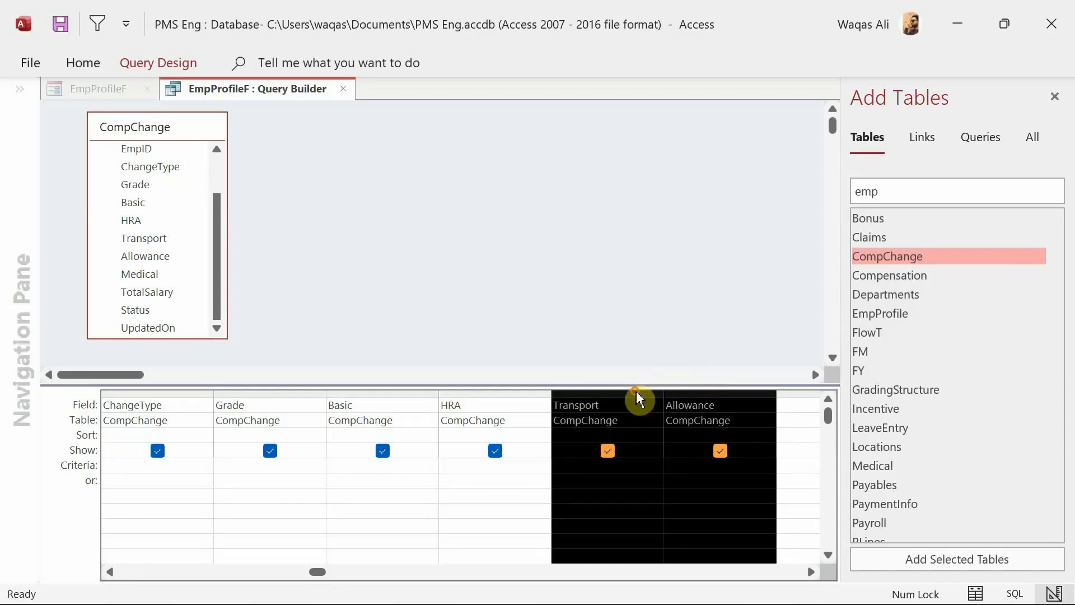
{"action": "left_click", "coordinate": [722, 393]}
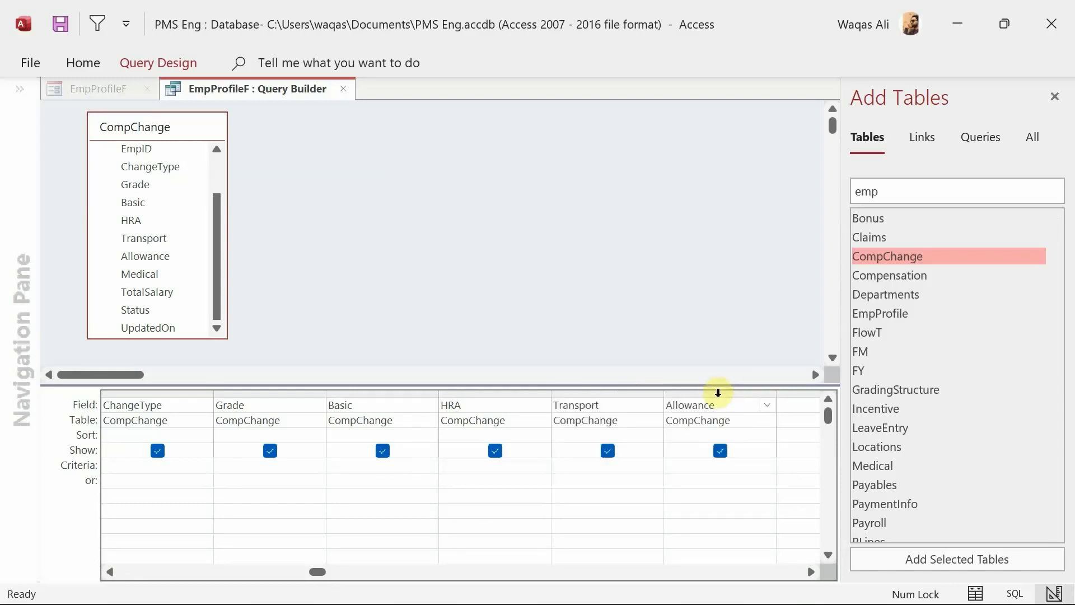
{"action": "left_click", "coordinate": [719, 392]}
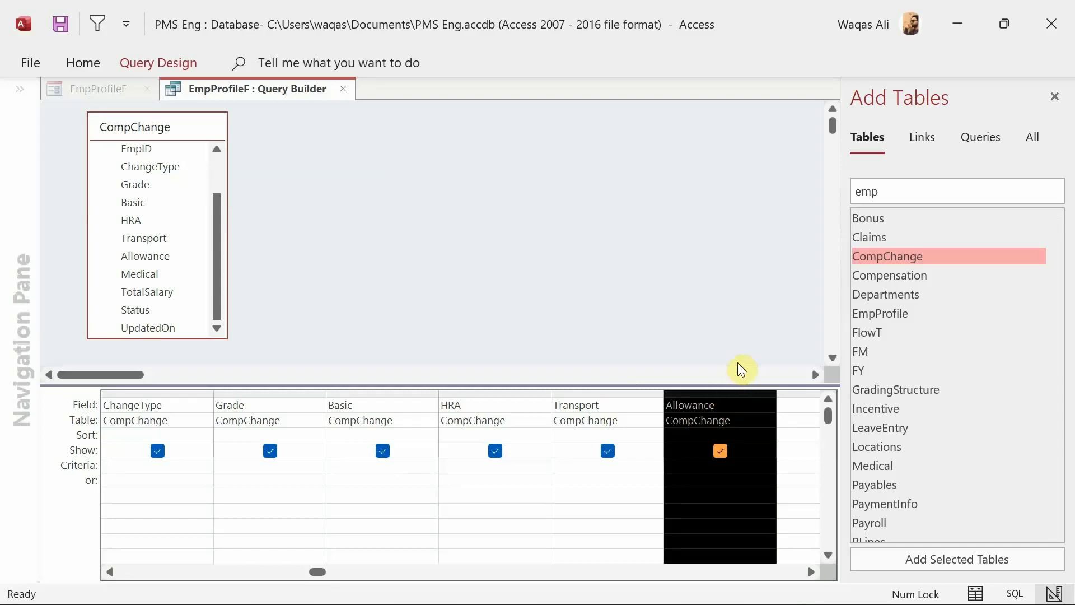
{"action": "key", "text": "Delete"}
{"action": "double_click", "coordinate": [170, 295]}
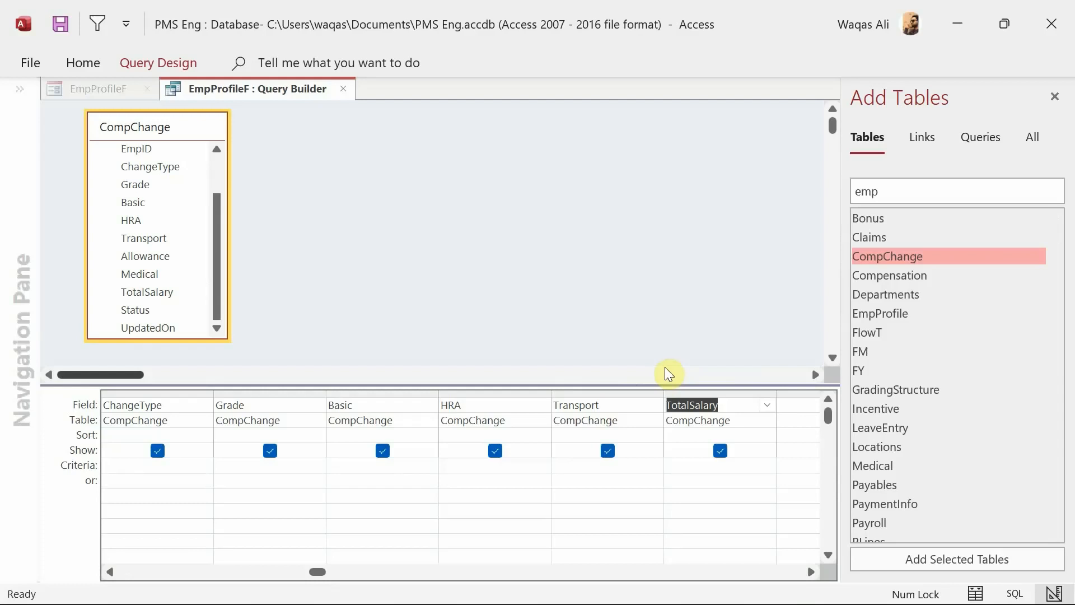
Display the query in Datasheet View and check its columns from ID to TotalSalary
{"action": "right_click", "coordinate": [268, 95]}
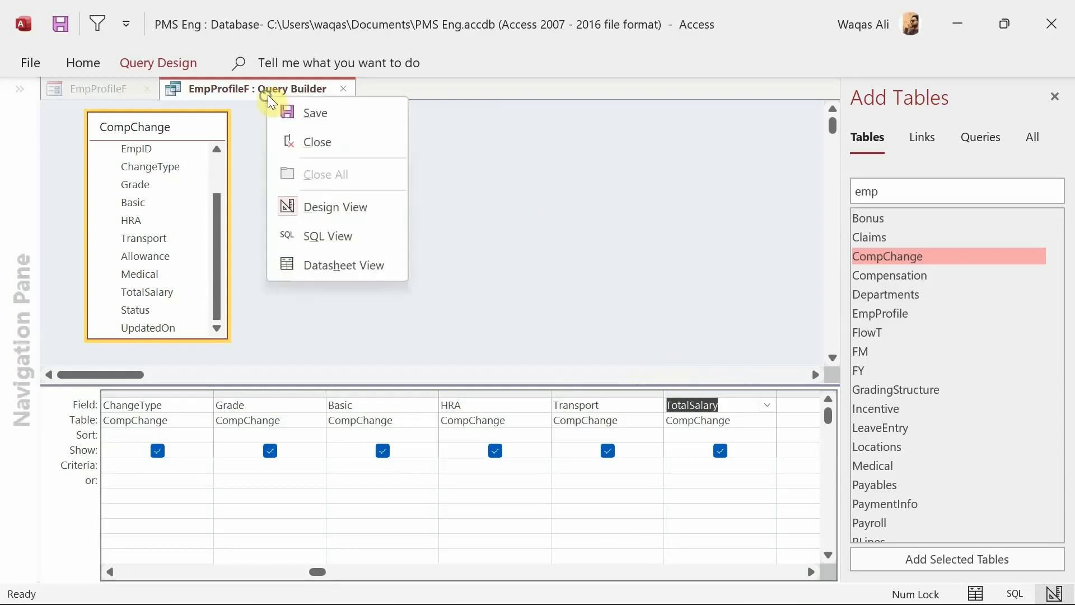
{"action": "left_click", "coordinate": [375, 263]}
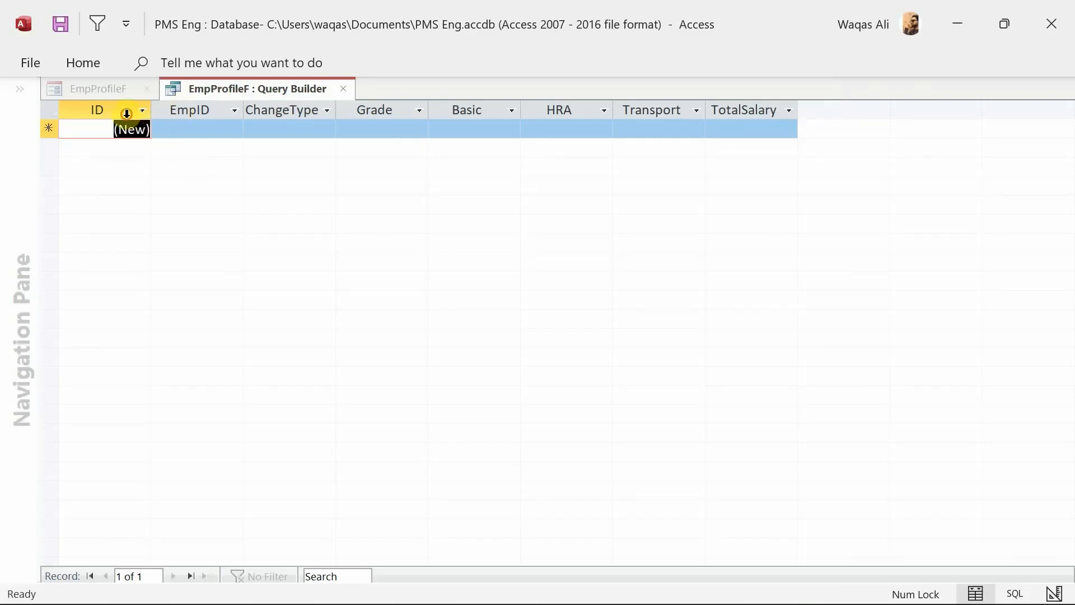
{"action": "left_click_drag", "start_coordinate": [125, 109], "coordinate": [202, 110]}
{"action": "left_click", "coordinate": [476, 110]}
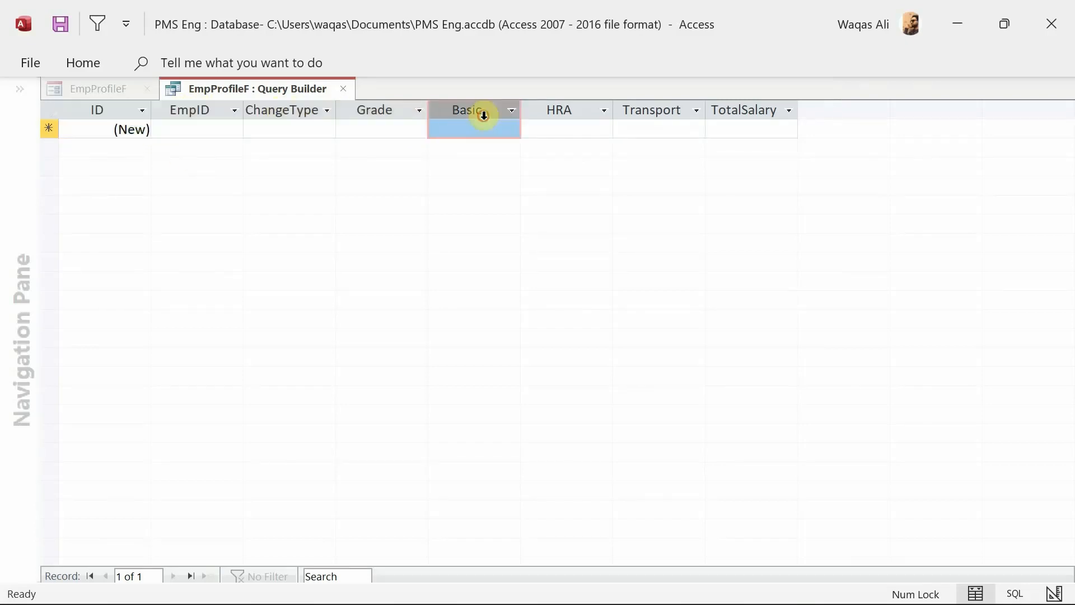
{"action": "left_click", "coordinate": [567, 110]}
{"action": "left_click", "coordinate": [653, 110]}
{"action": "left_click", "coordinate": [744, 110]}
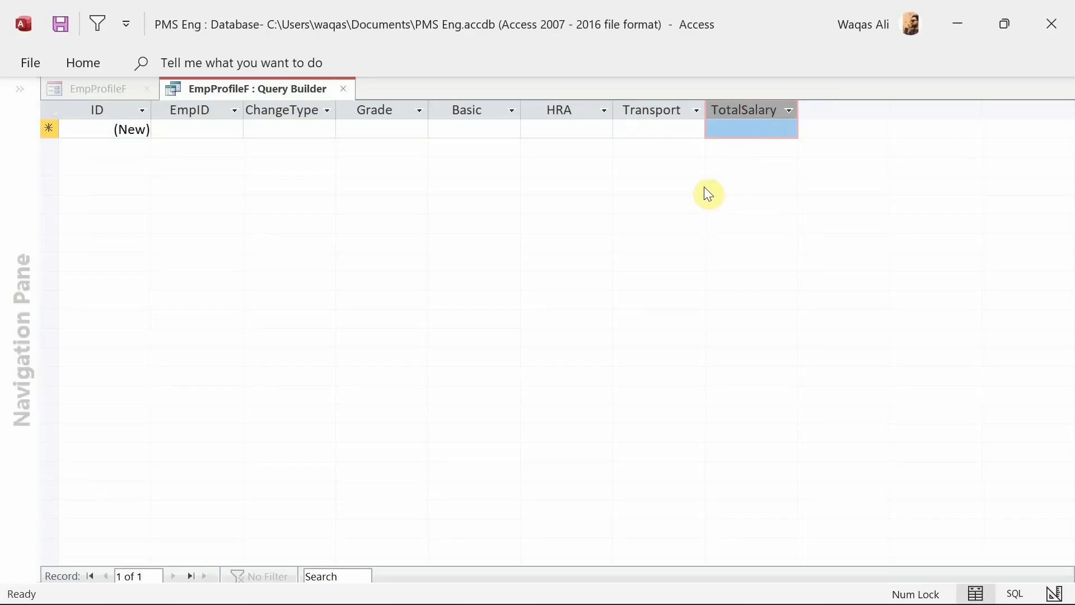
Return the query to Design View and insert the Allowance field between Transport and TotalSalary
{"action": "right_click", "coordinate": [283, 97]}
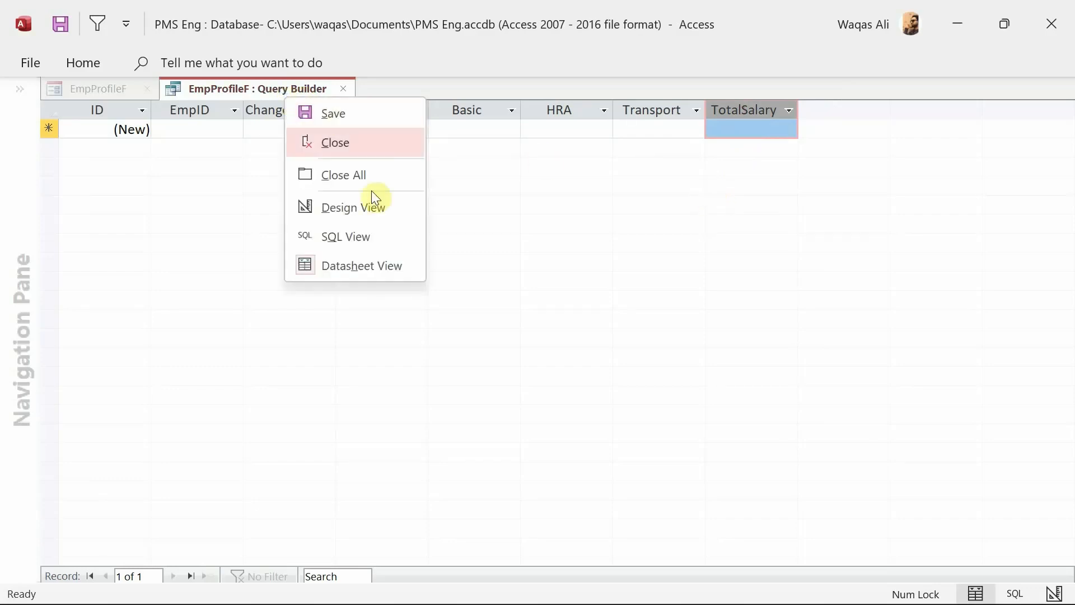
{"action": "left_click", "coordinate": [377, 208]}
{"action": "left_click", "coordinate": [147, 292]}
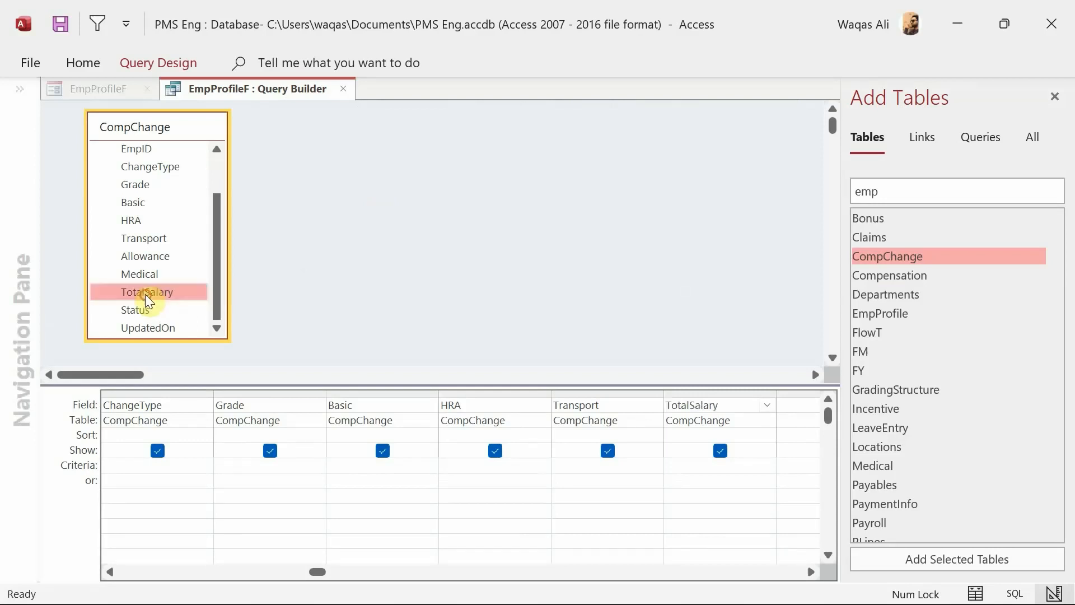
{"action": "left_click", "coordinate": [148, 275]}
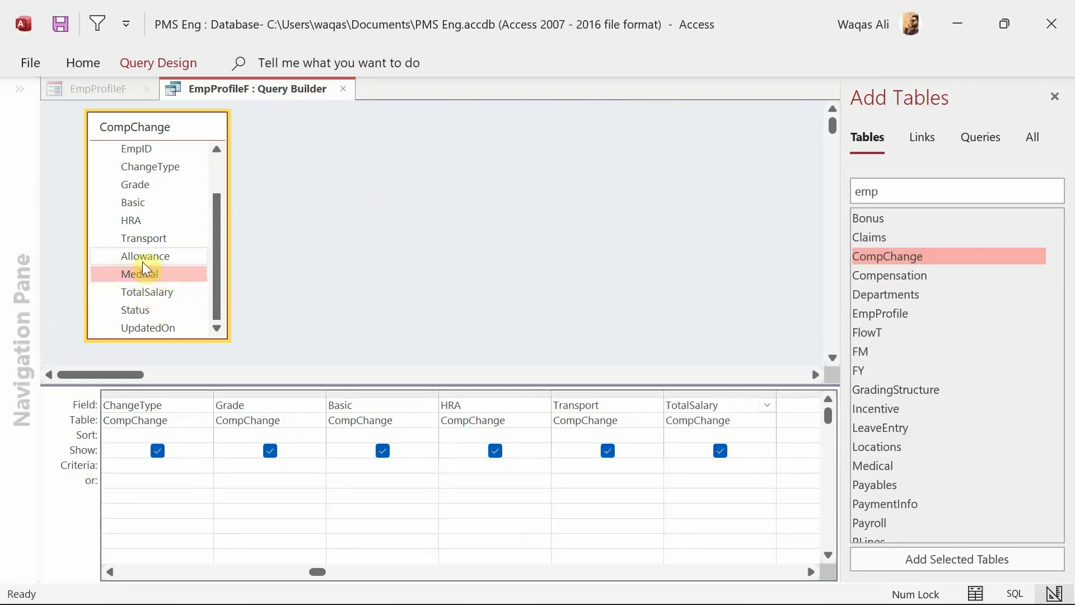
{"action": "left_click_drag", "start_coordinate": [143, 260], "coordinate": [693, 404]}
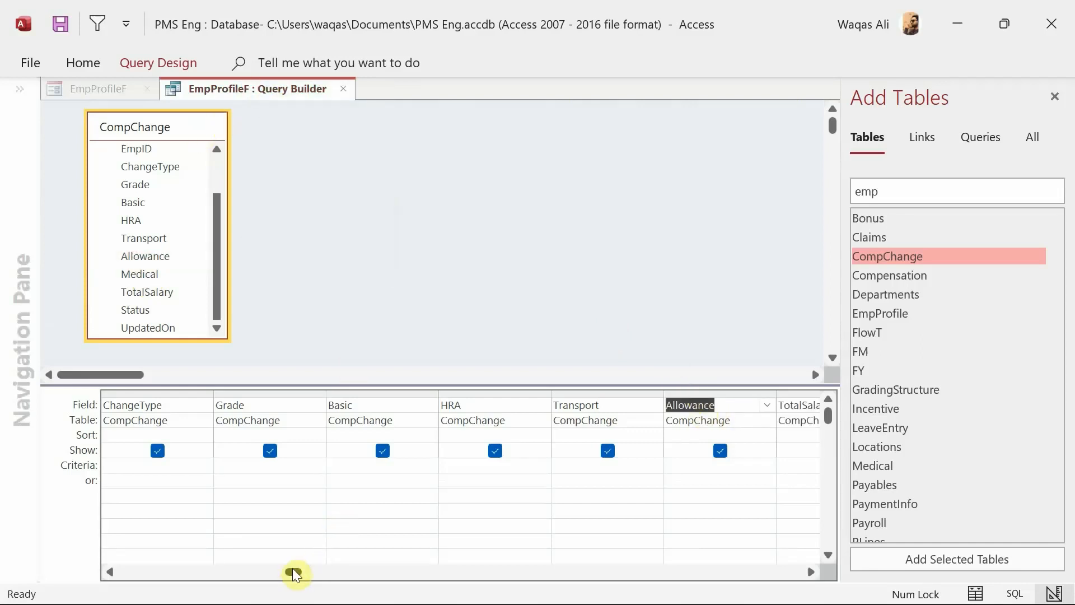
Review the order of the query's fields in the design grid, from ID and EmpID through TotalSalary
{"action": "left_click_drag", "start_coordinate": [293, 571], "coordinate": [132, 570]}
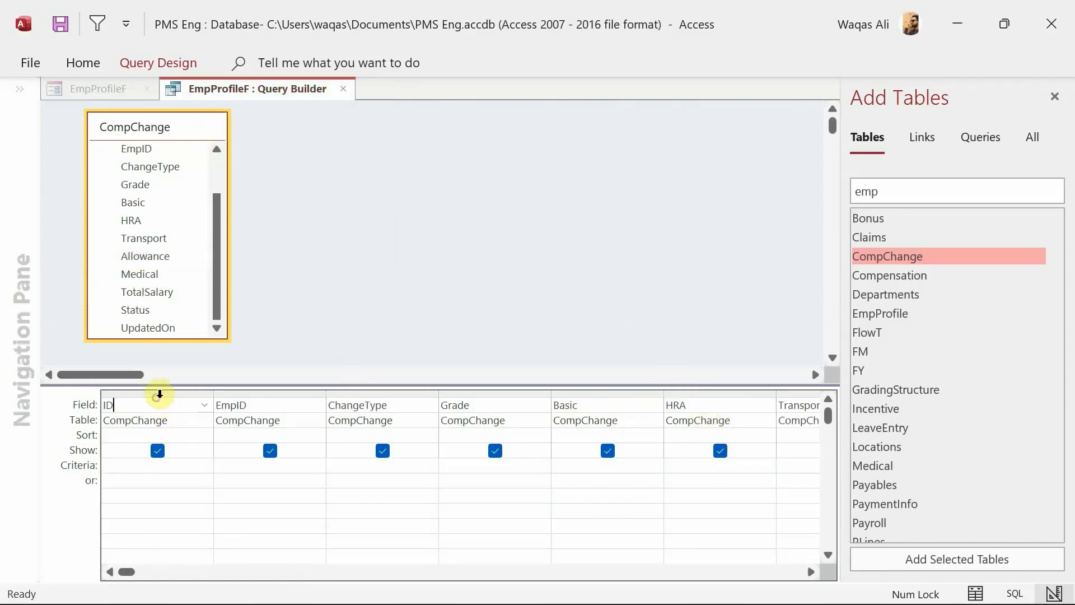
{"action": "left_click_drag", "start_coordinate": [160, 392], "coordinate": [231, 393]}
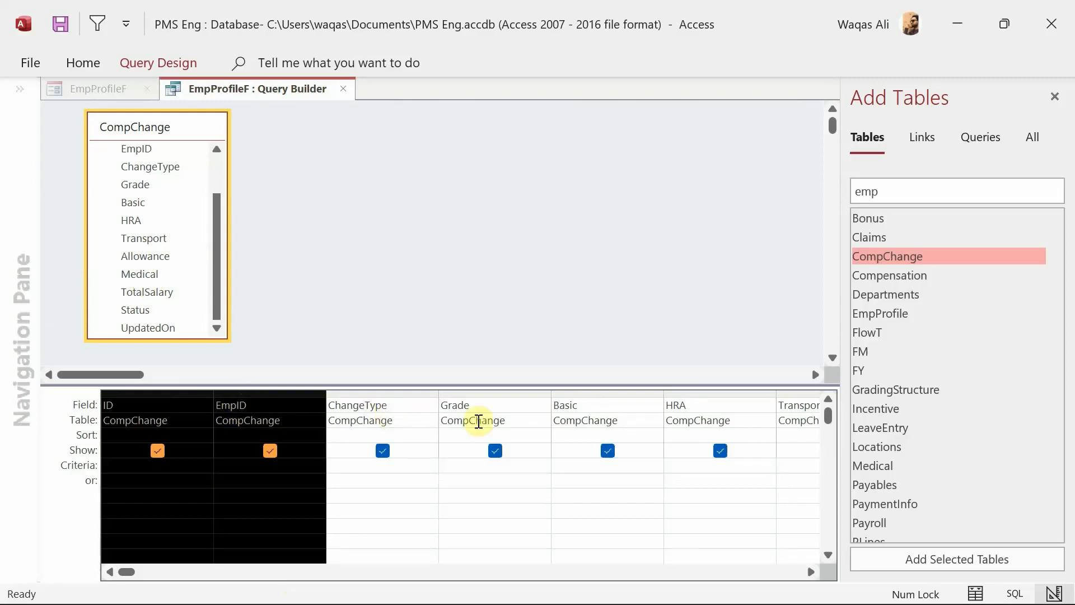
{"action": "left_click", "coordinate": [812, 571]}
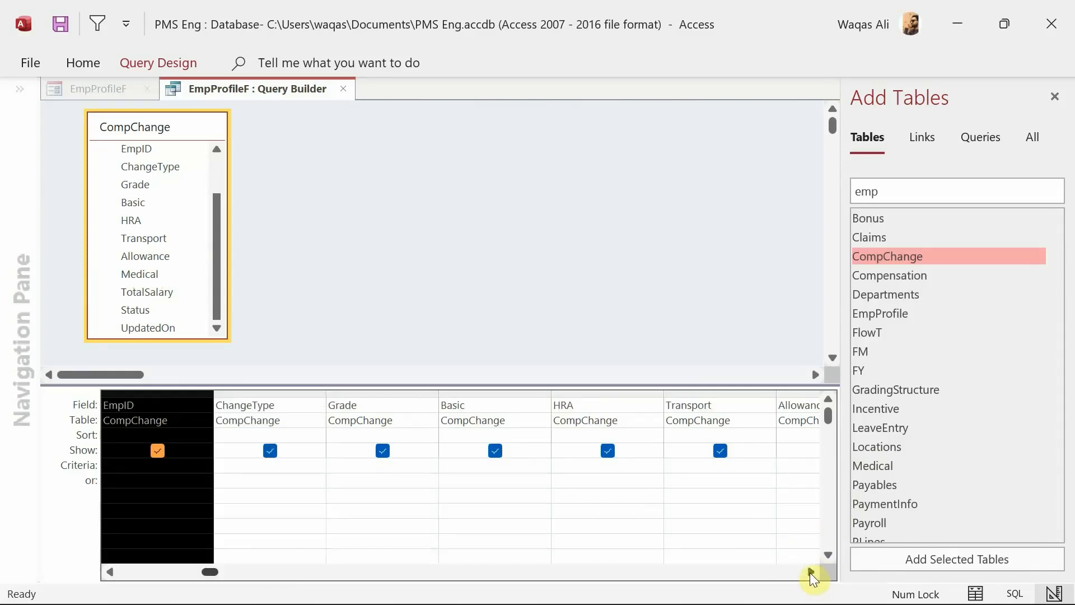
{"action": "left_click", "coordinate": [811, 571]}
{"action": "left_click", "coordinate": [811, 571]}
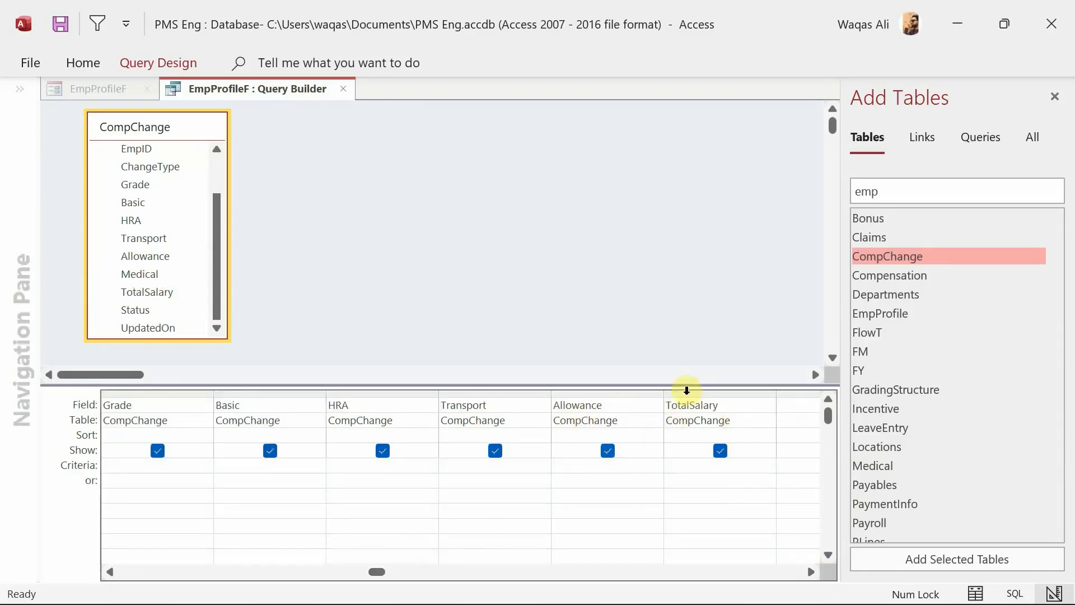
{"action": "left_click_drag", "start_coordinate": [686, 390], "coordinate": [136, 397]}
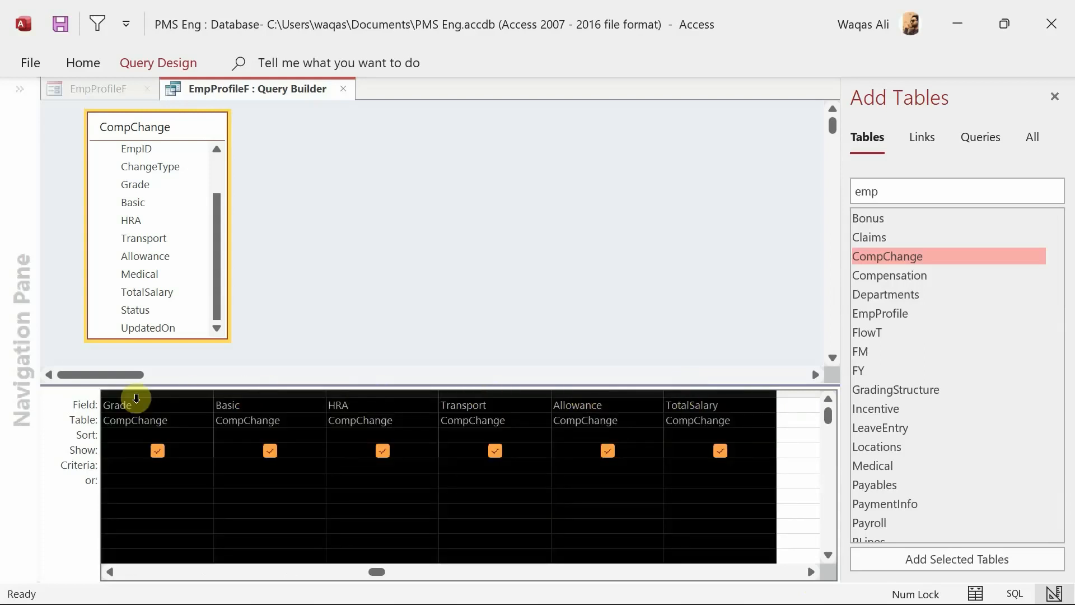
{"action": "left_click", "coordinate": [109, 571]}
{"action": "left_click", "coordinate": [109, 571]}
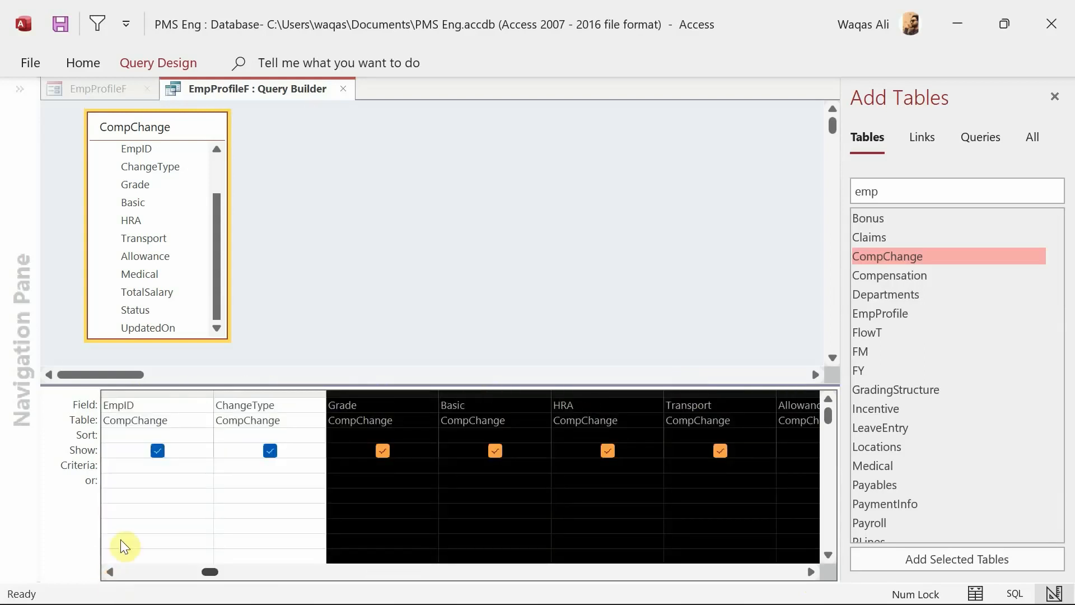
{"action": "left_click", "coordinate": [280, 394]}
Save the row source query and close the Query Builder to return to the EmpProfileF form design
{"action": "right_click", "coordinate": [271, 91]}
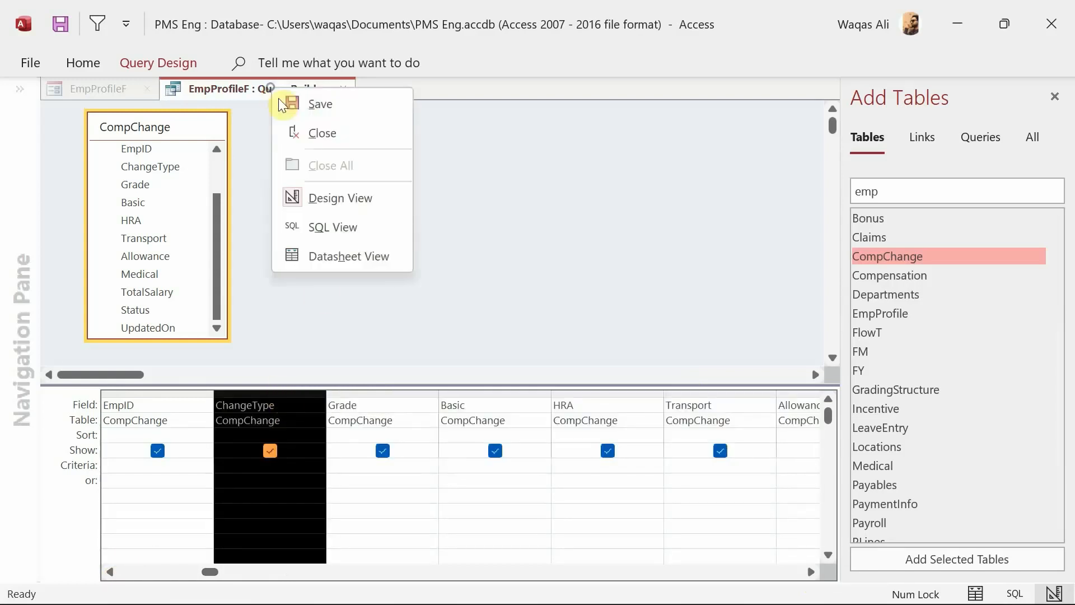
{"action": "left_click", "coordinate": [327, 97]}
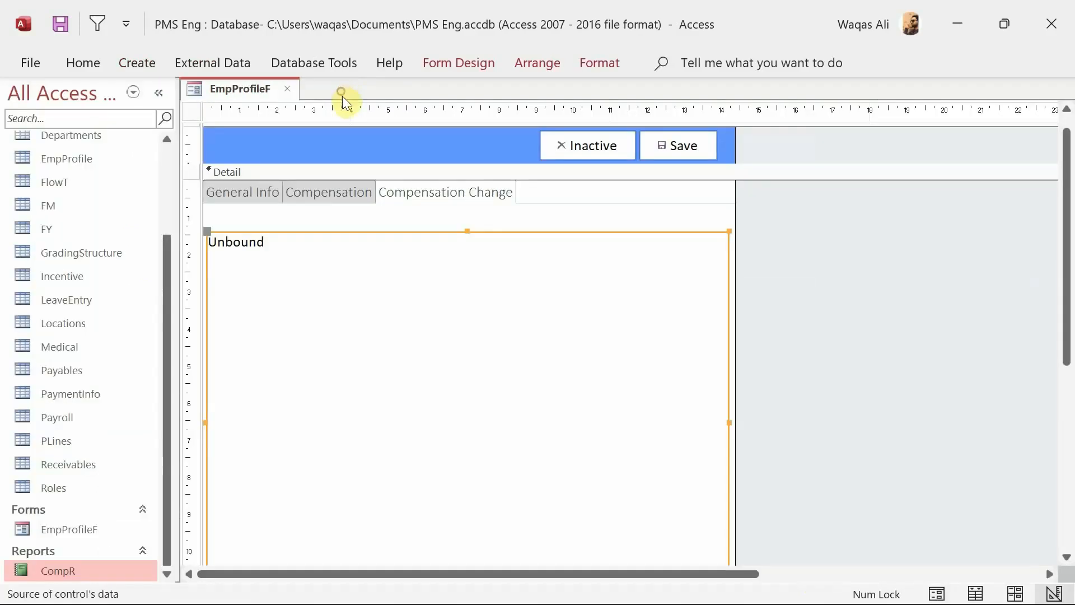
Set the list box's column count to 9 and its column widths to 0;0;2.3;2.3;2.3;2.3;2.3
{"action": "left_click", "coordinate": [486, 64]}
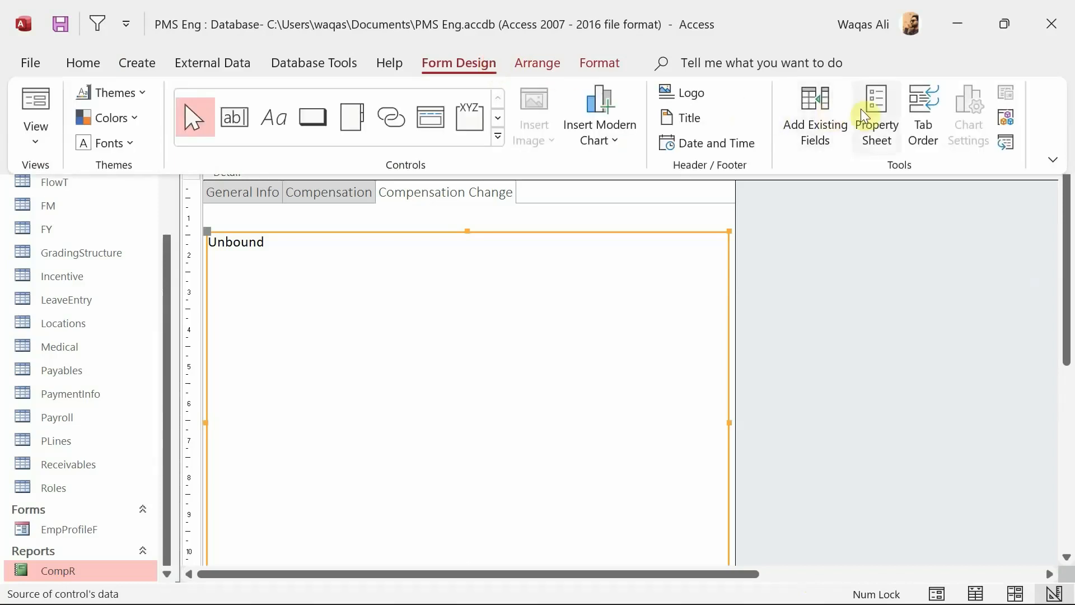
{"action": "left_click", "coordinate": [876, 120]}
{"action": "left_click", "coordinate": [835, 180]}
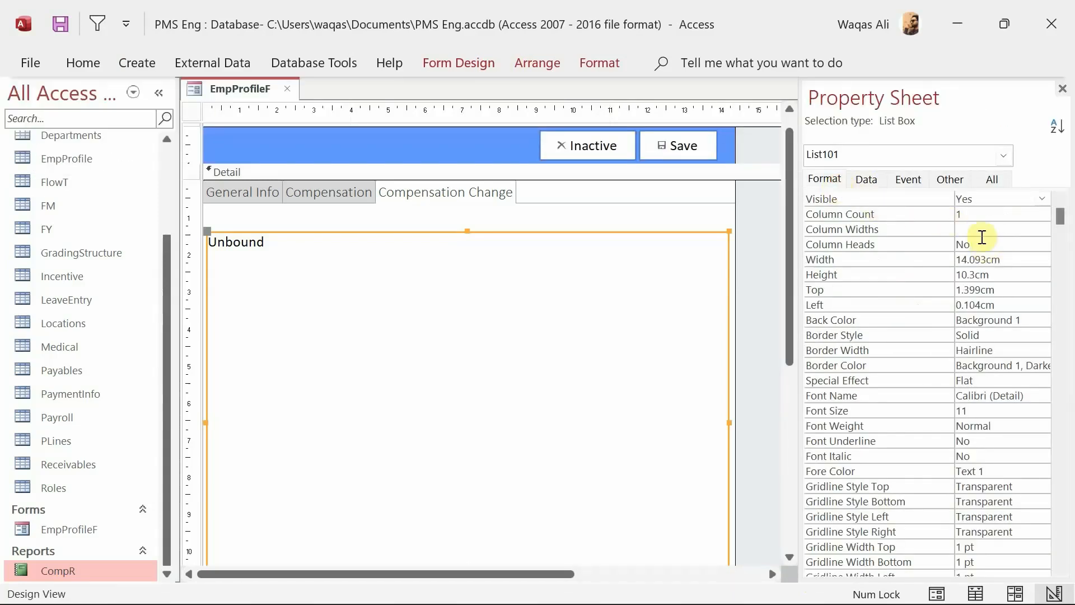
{"action": "left_click", "coordinate": [984, 214]}
{"action": "type", "text": "9"}
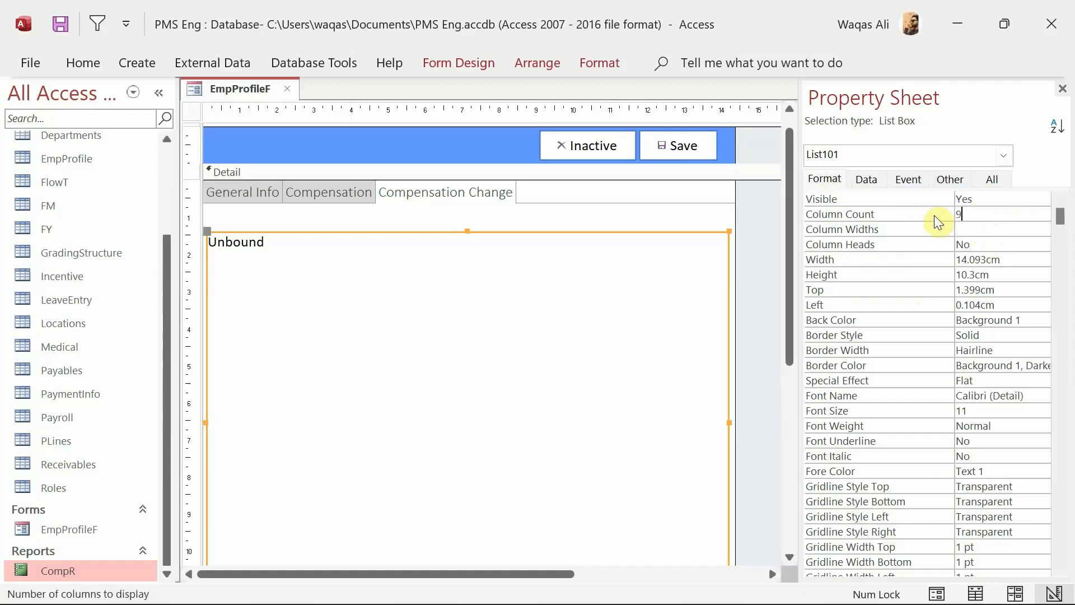
{"action": "left_click", "coordinate": [960, 229]}
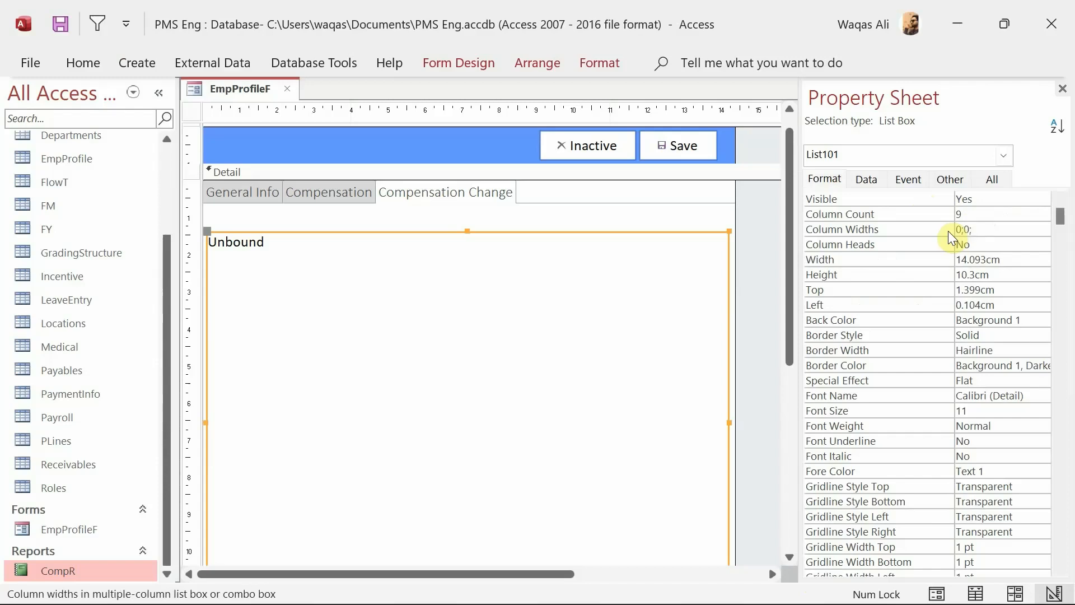
{"action": "type", "text": "0;0;2.3;2.3;2.3;2.3;2.3"}
{"action": "key", "text": "Return"}
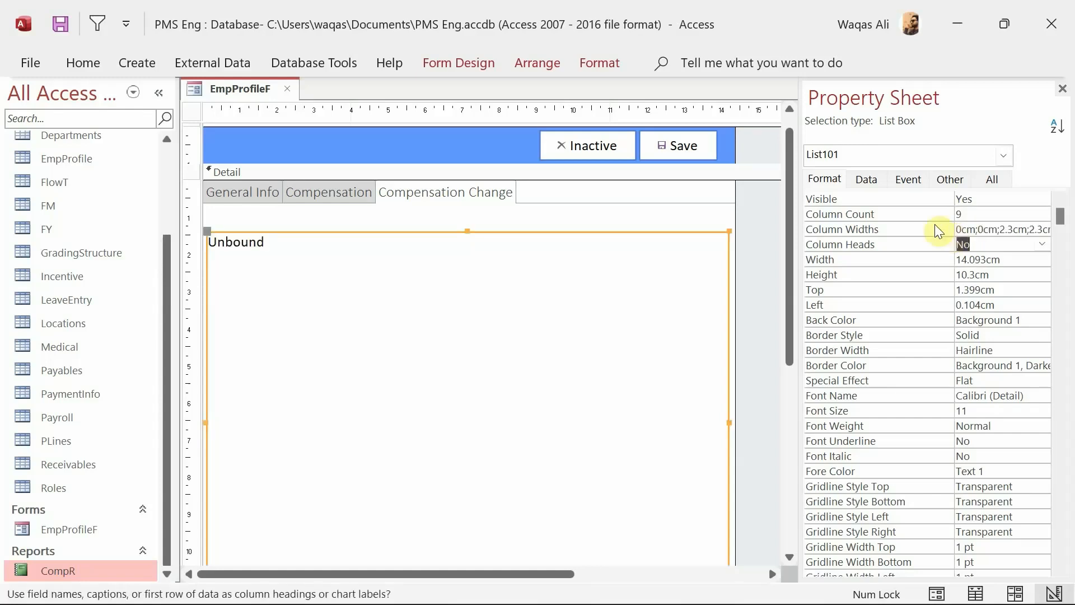
Append two more 2.3 cm entries to the list box's column widths and set Column Heads to Yes
{"action": "left_click_drag", "start_coordinate": [801, 235], "coordinate": [683, 239]}
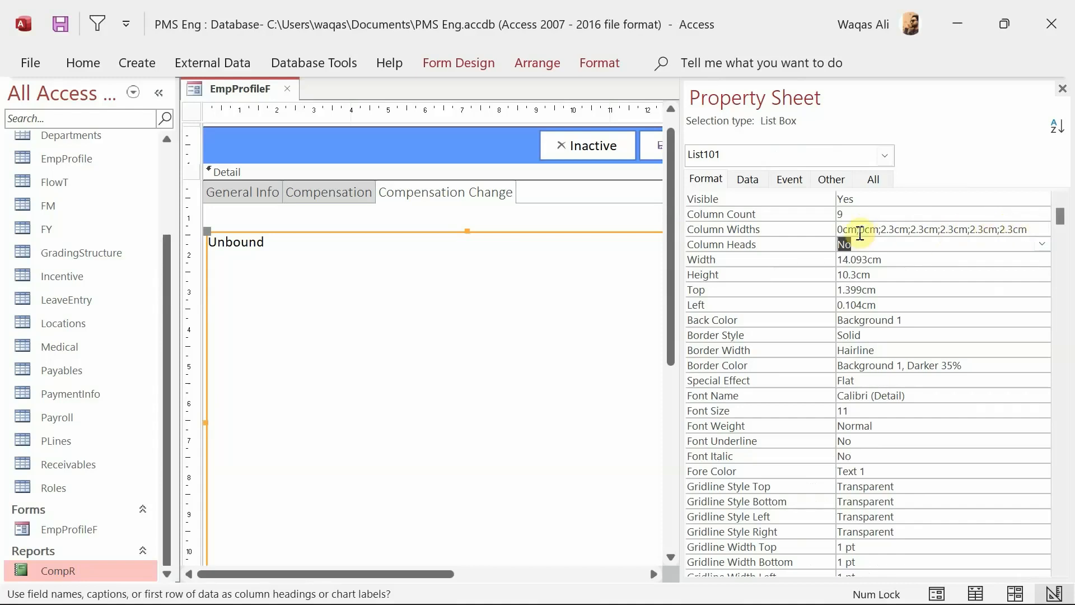
{"action": "left_click", "coordinate": [848, 229]}
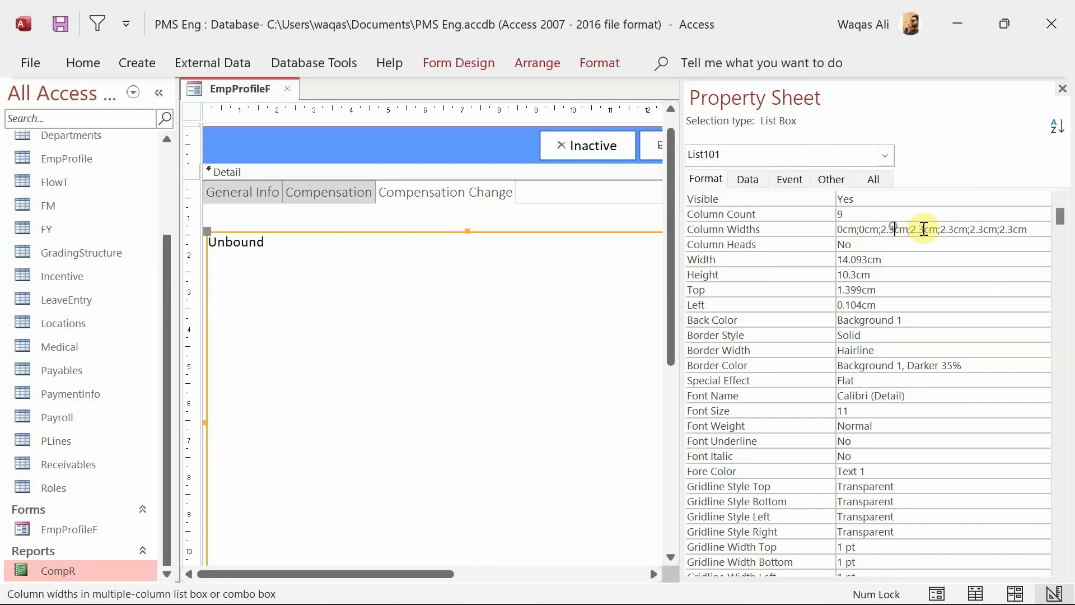
{"action": "left_click", "coordinate": [982, 227]}
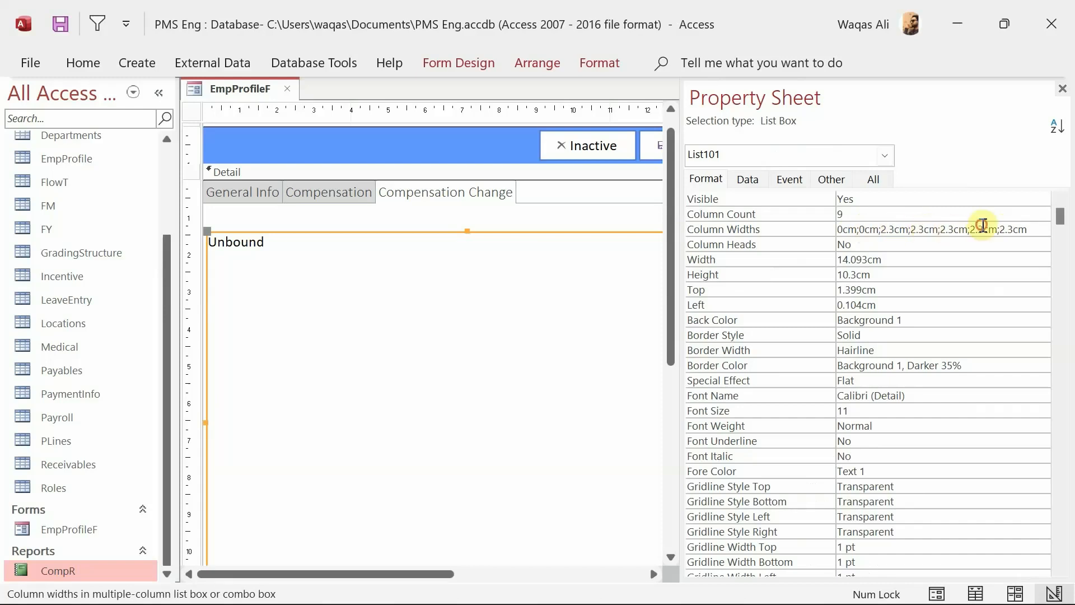
{"action": "left_click", "coordinate": [1010, 228]}
{"action": "left_click", "coordinate": [1035, 228]}
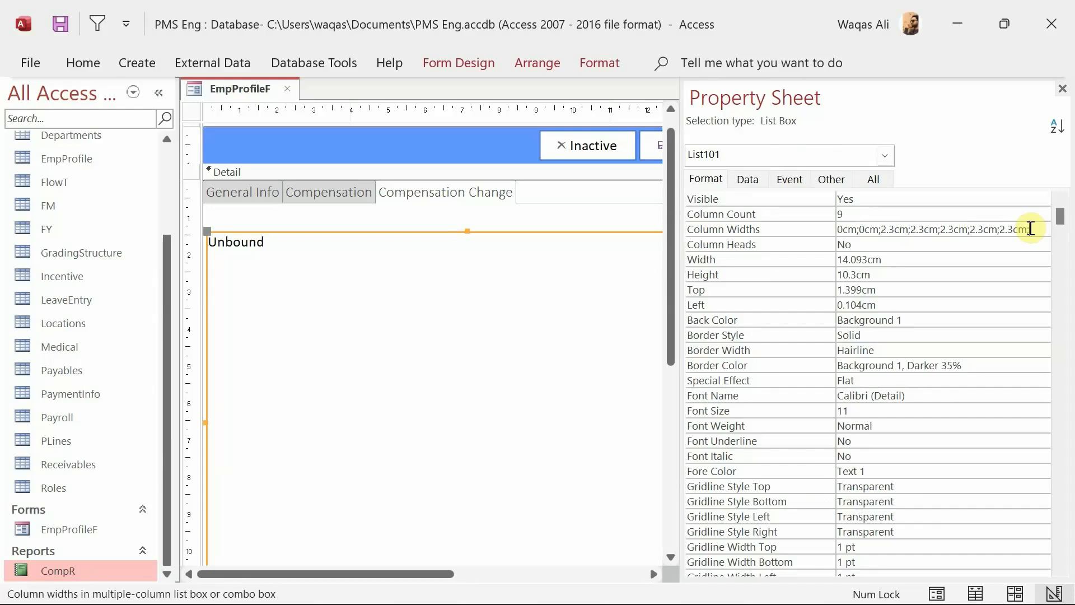
{"action": "type", "text": ";2.3cm;2.3"}
{"action": "key", "text": "Return"}
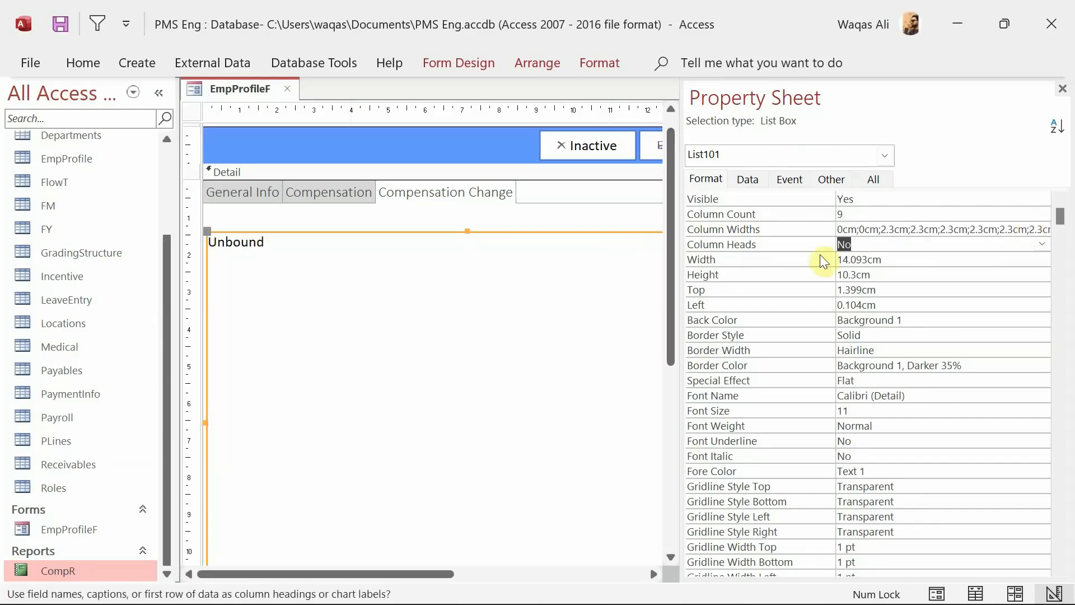
{"action": "left_click", "coordinate": [1042, 244]}
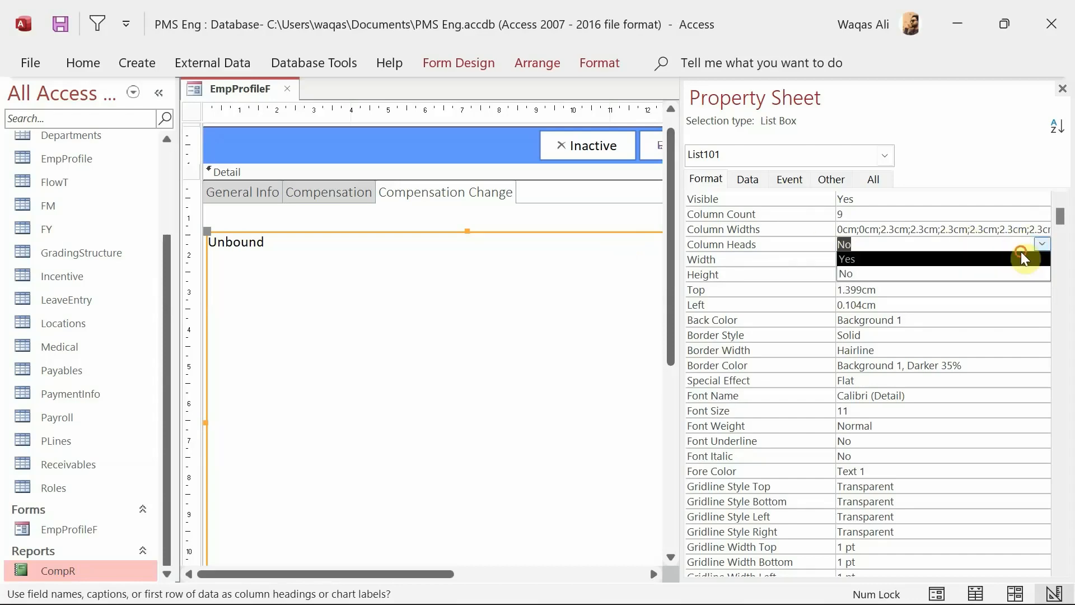
{"action": "left_click", "coordinate": [1022, 258]}
{"action": "left_click_drag", "start_coordinate": [677, 250], "coordinate": [840, 245]}
Preview the Compensation Change page in Form View to check how the list box columns fit, and return to Design View
{"action": "left_click", "coordinate": [238, 95]}
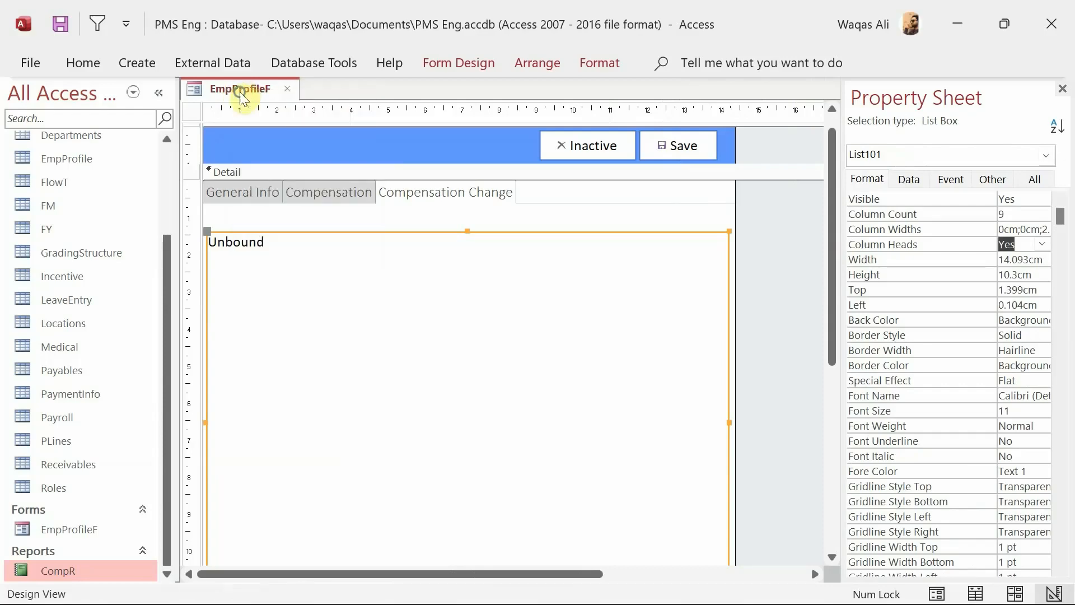
{"action": "right_click", "coordinate": [241, 96]}
{"action": "left_click", "coordinate": [311, 206]}
{"action": "left_click", "coordinate": [469, 172]}
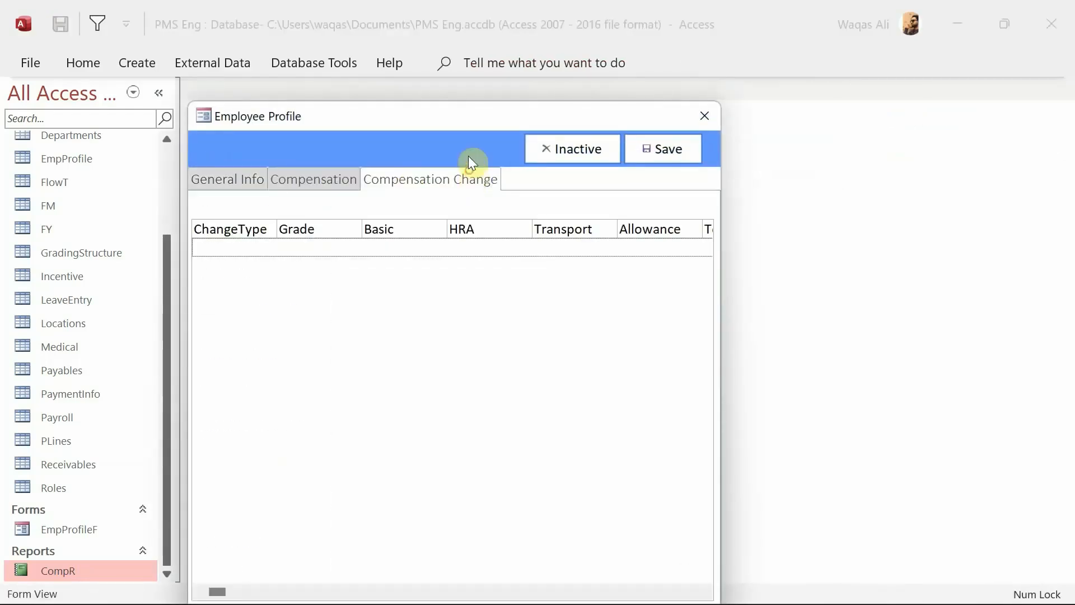
{"action": "left_click_drag", "start_coordinate": [472, 126], "coordinate": [530, 74]}
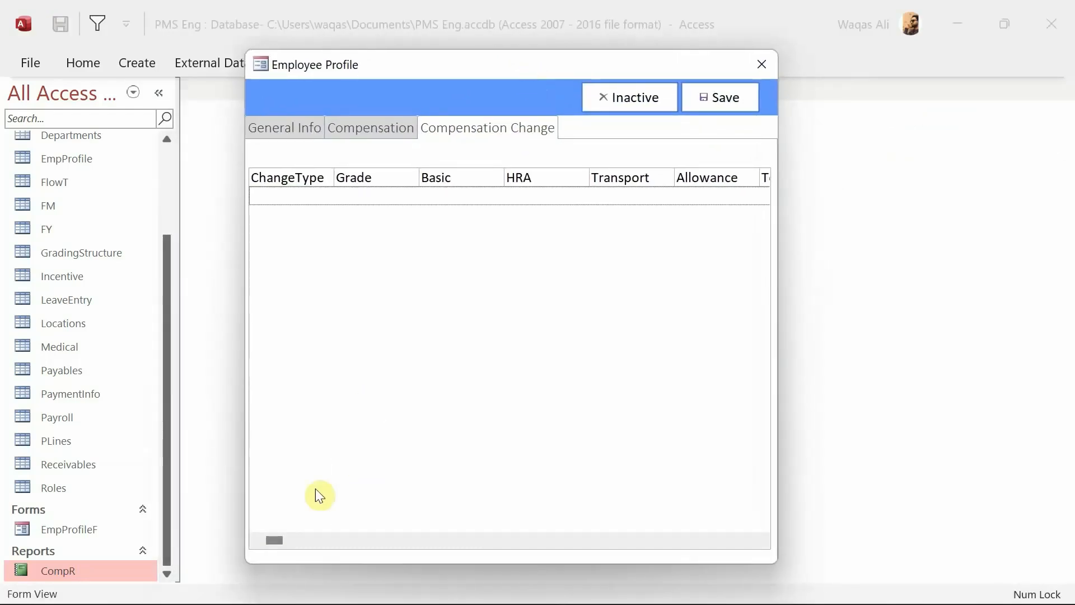
{"action": "left_click_drag", "start_coordinate": [305, 541], "coordinate": [264, 533]}
{"action": "left_click", "coordinate": [525, 192]}
{"action": "right_click", "coordinate": [429, 96]}
{"action": "left_click", "coordinate": [463, 144]}
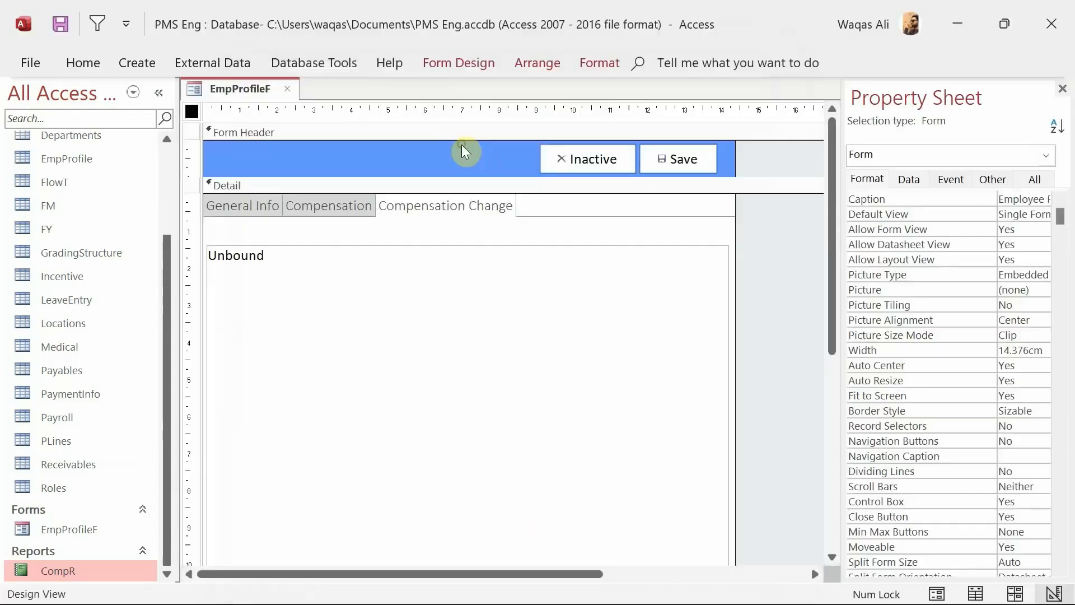
Reduce the list box's visible column widths to 2.1 cm, keeping the first two columns at 0 cm
{"action": "left_click", "coordinate": [424, 292]}
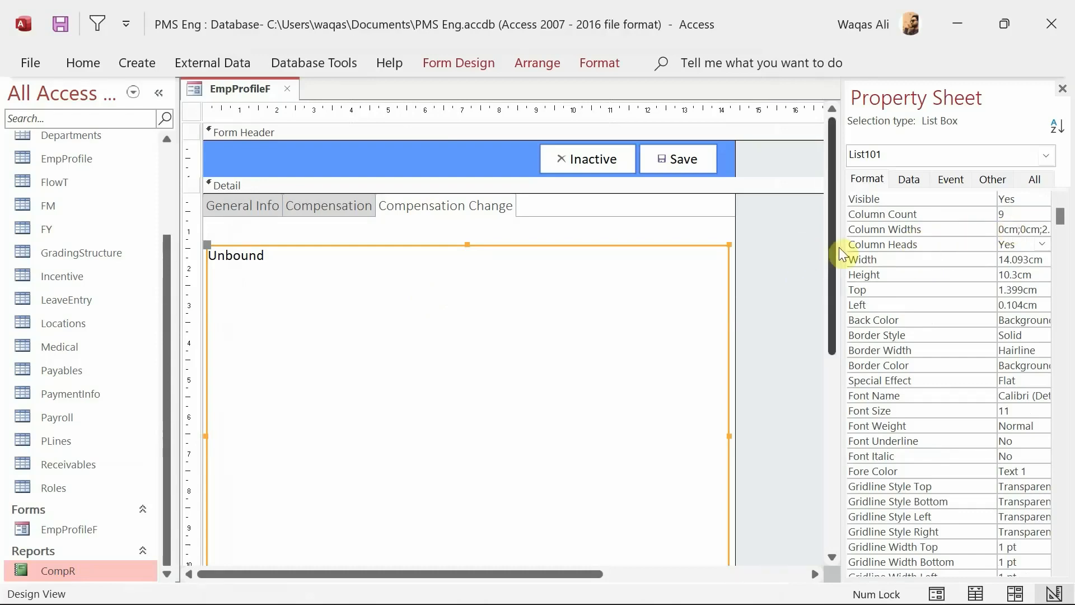
{"action": "left_click_drag", "start_coordinate": [837, 250], "coordinate": [641, 250]}
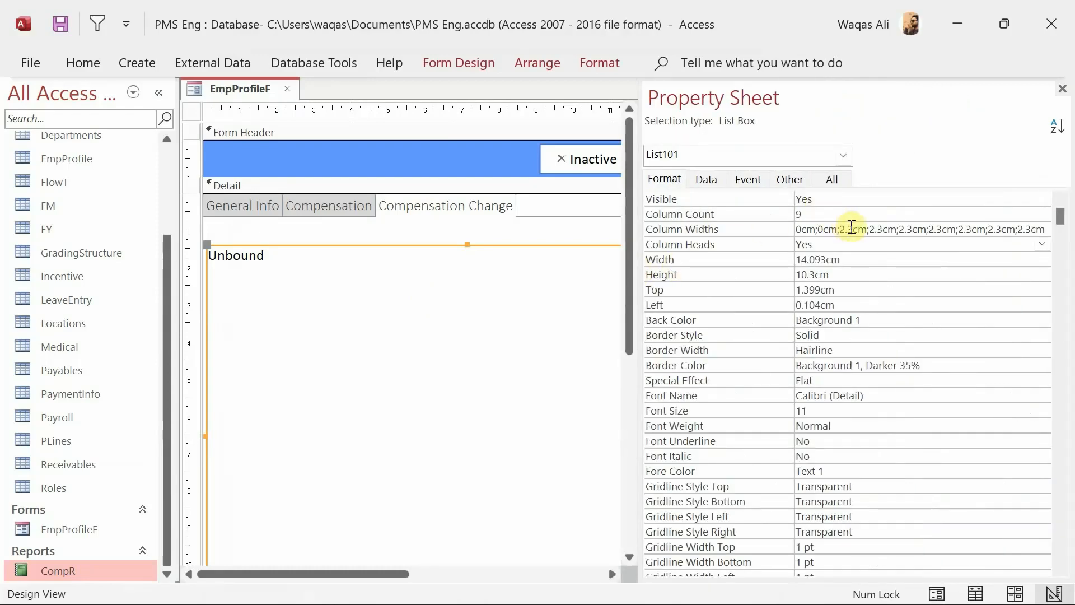
{"action": "left_click", "coordinate": [852, 229]}
{"action": "key", "text": "BackSpace"}
{"action": "type", "text": "1cm;2.1"}
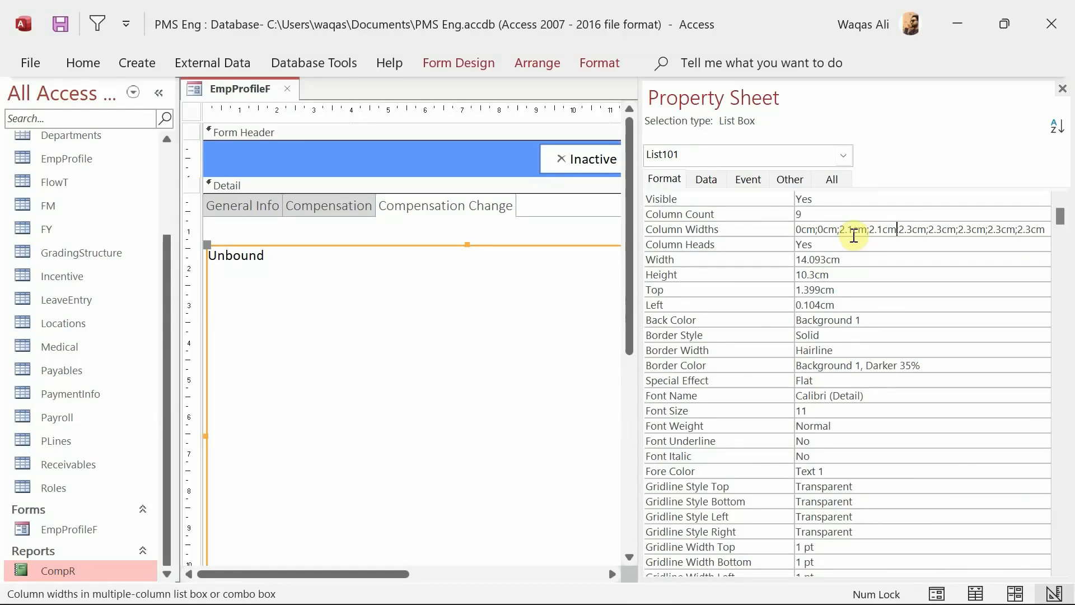
{"action": "key", "text": "Delete"}
{"action": "type", "text": "1"}
{"action": "key", "text": "Right"}
{"action": "key", "text": "Right"}
{"action": "key", "text": "BackSpace"}
{"action": "type", "text": "1"}
{"action": "key", "text": "Right"}
{"action": "key", "text": "Right"}
{"action": "key", "text": "BackSpace"}
{"action": "type", "text": "1"}
{"action": "key", "text": "Return"}
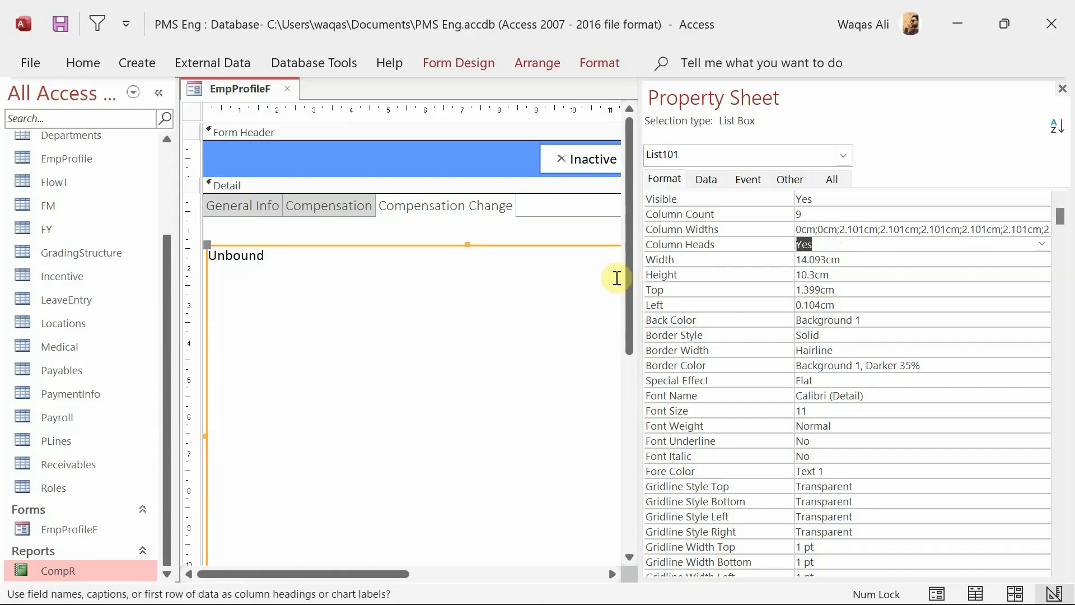
{"action": "left_click_drag", "start_coordinate": [636, 271], "coordinate": [815, 279]}
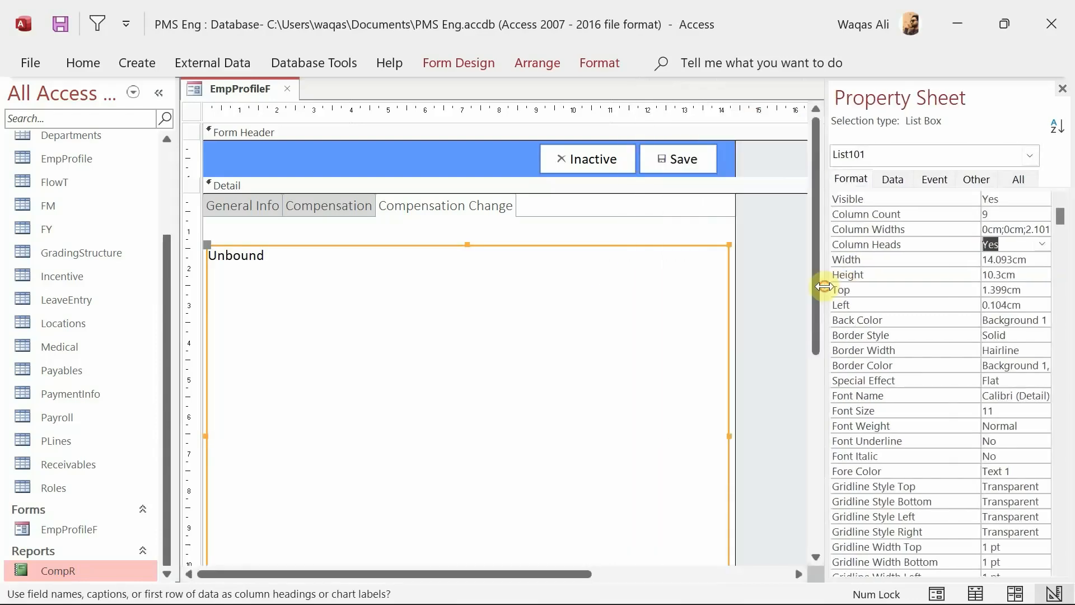
Check the narrowed list box columns on the Compensation Change page in Form View, and switch back to Design View
{"action": "right_click", "coordinate": [215, 95]}
{"action": "left_click", "coordinate": [283, 199]}
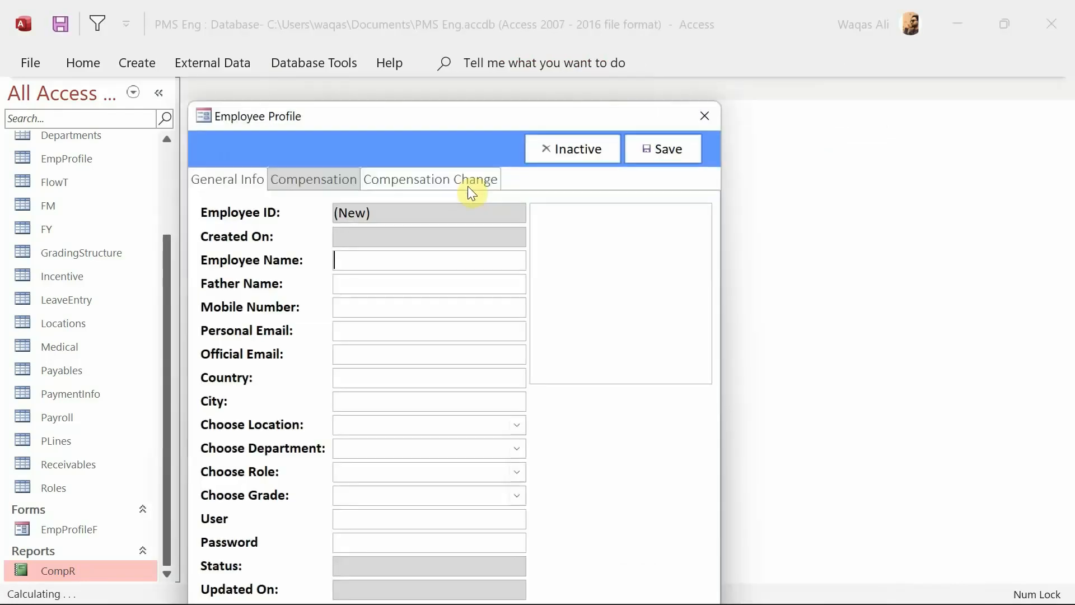
{"action": "left_click", "coordinate": [469, 184]}
{"action": "left_click_drag", "start_coordinate": [461, 127], "coordinate": [489, 73]}
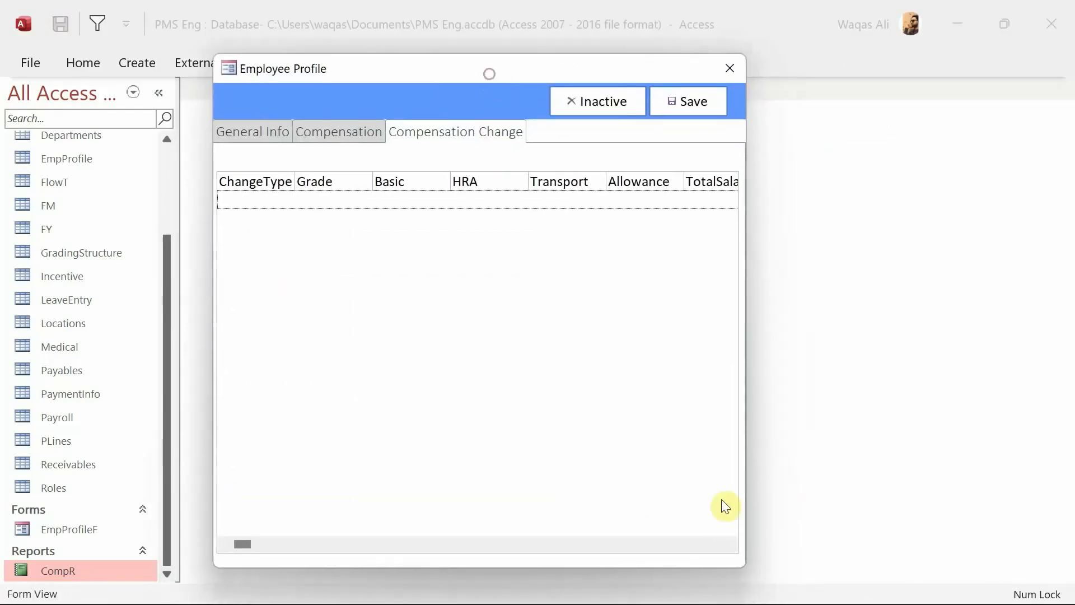
{"action": "left_click_drag", "start_coordinate": [240, 541], "coordinate": [214, 550]}
{"action": "right_click", "coordinate": [420, 84]}
{"action": "left_click", "coordinate": [389, 97]}
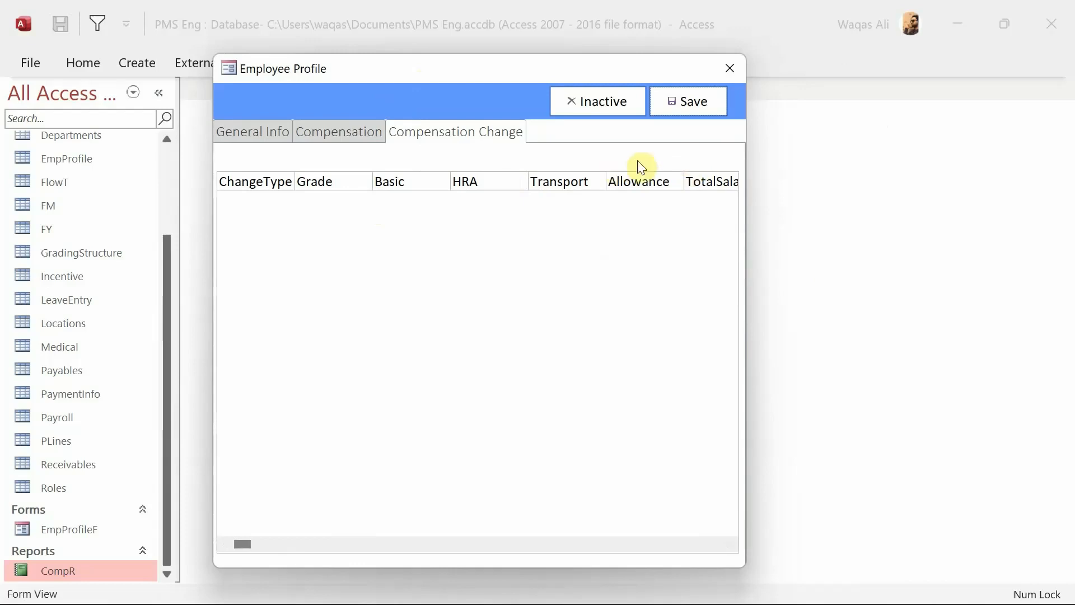
{"action": "right_click", "coordinate": [495, 107]}
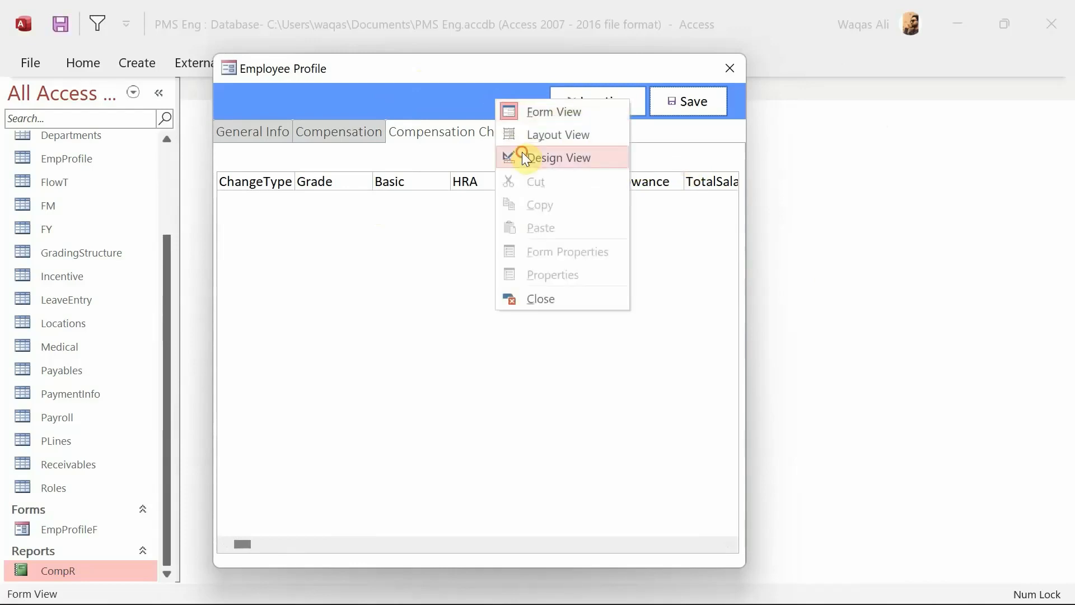
{"action": "left_click", "coordinate": [521, 157]}
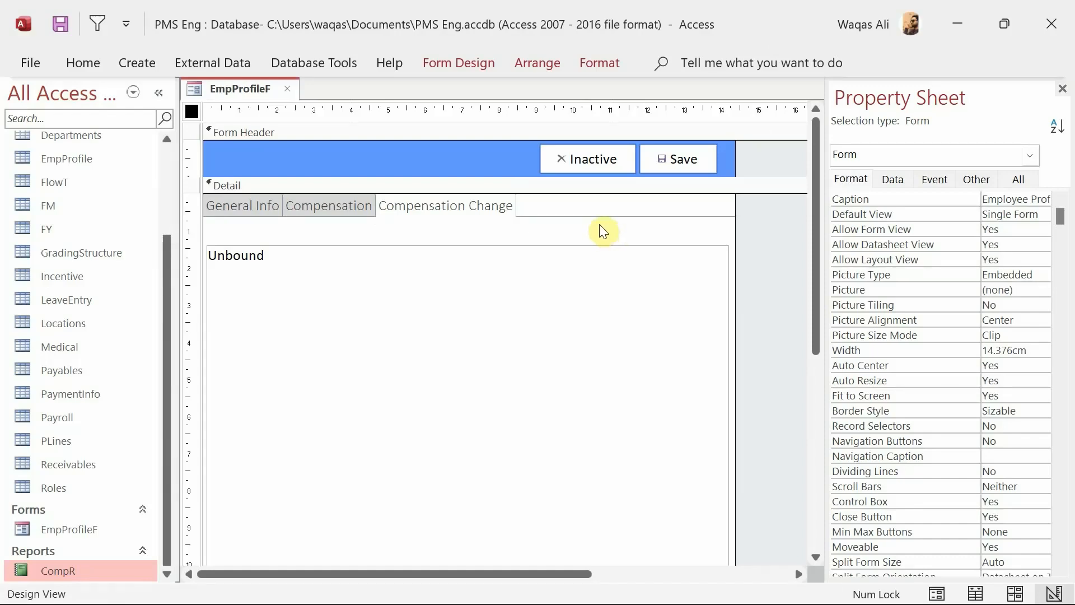
Add a command button above the list box on the Compensation Change page without using the wizard
{"action": "left_click", "coordinate": [473, 64]}
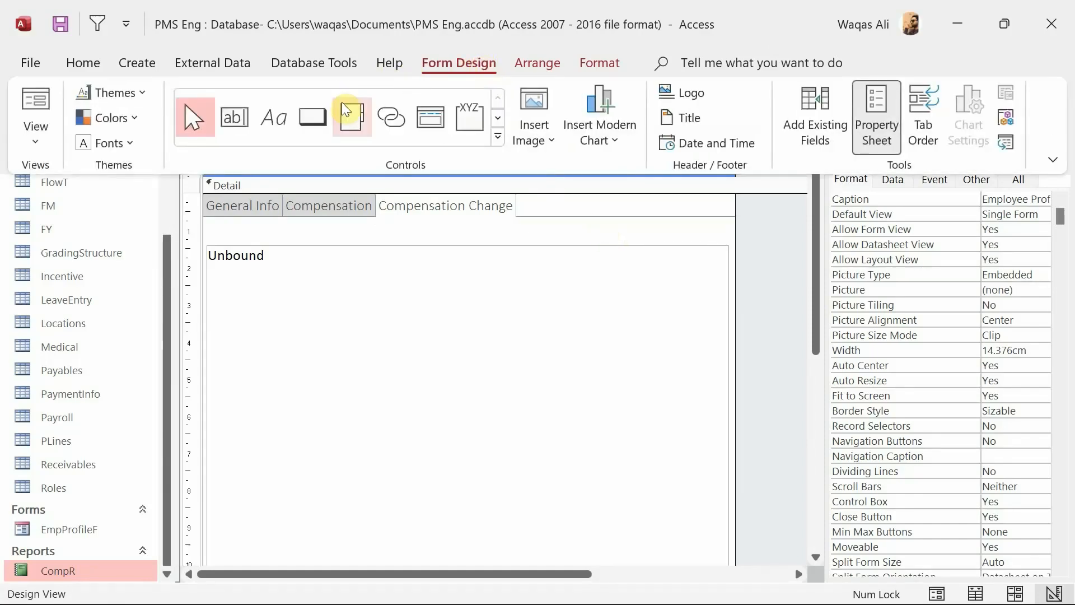
{"action": "left_click", "coordinate": [313, 117]}
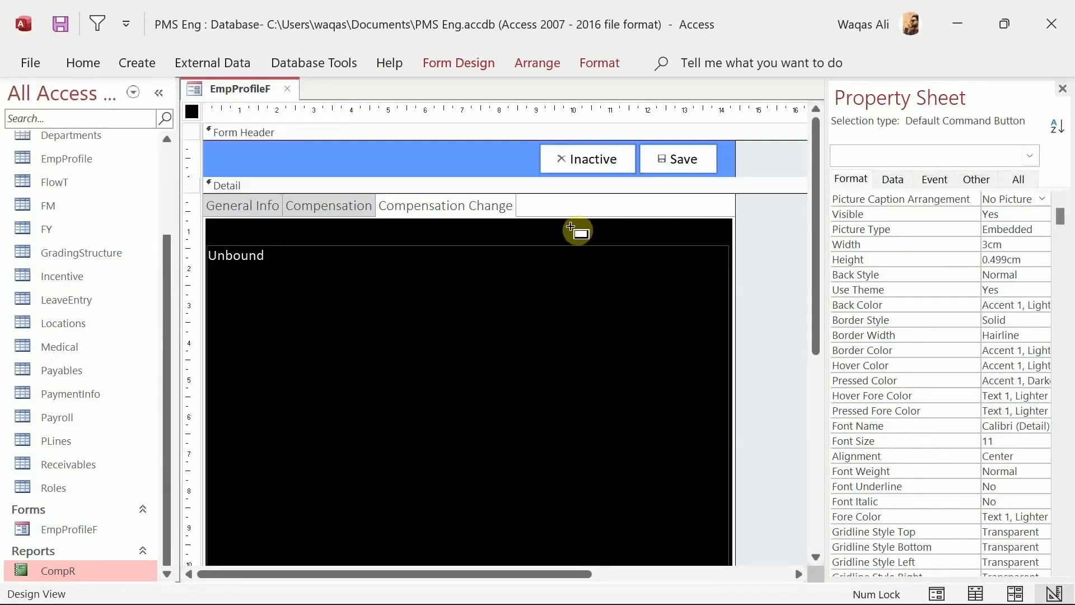
{"action": "left_click", "coordinate": [572, 227]}
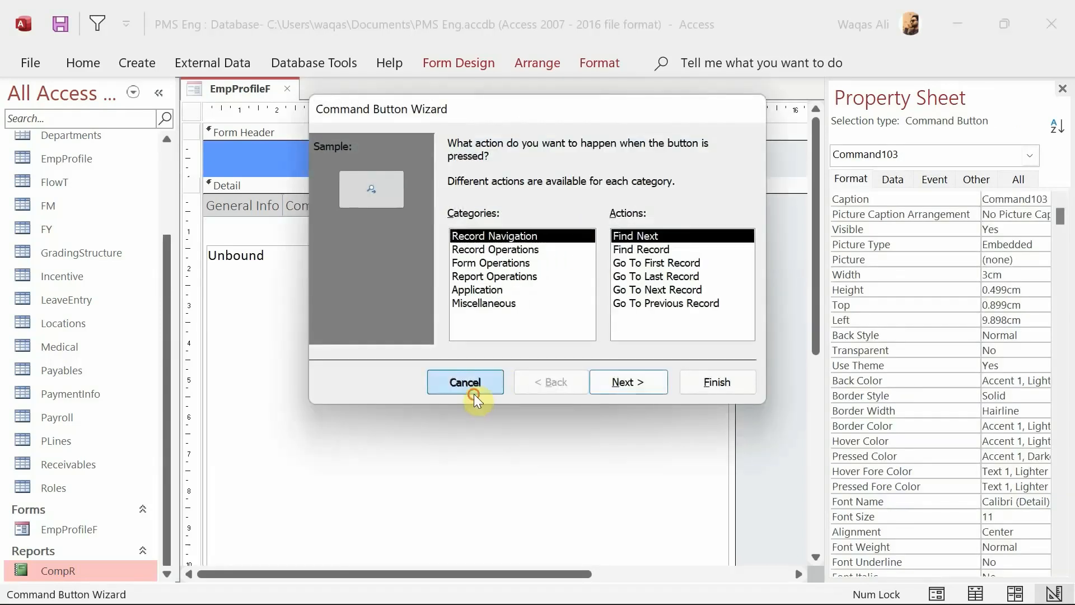
{"action": "left_click", "coordinate": [474, 395]}
Copy the Save button's formatting to the new command button and widen it to about 6.9 cm above the list box
{"action": "left_click", "coordinate": [675, 161]}
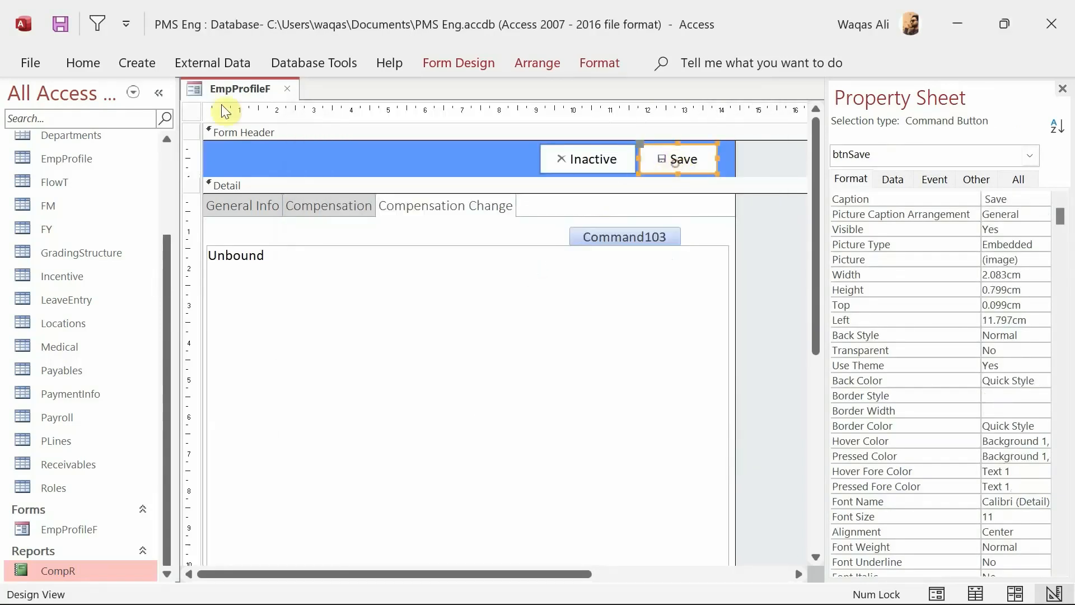
{"action": "left_click", "coordinate": [83, 62]}
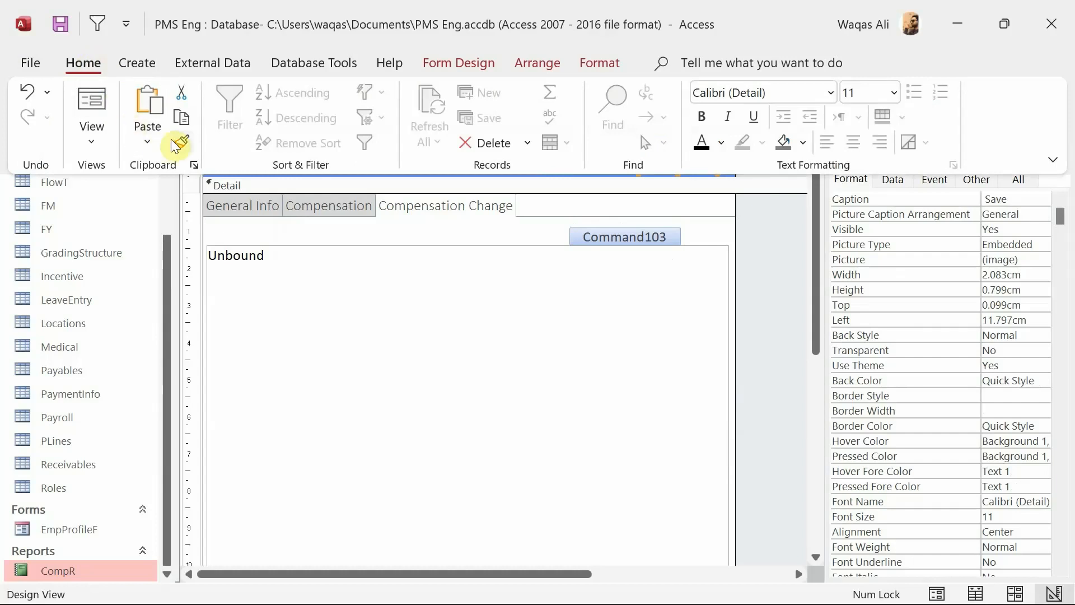
{"action": "left_click", "coordinate": [176, 145]}
{"action": "left_click", "coordinate": [633, 238]}
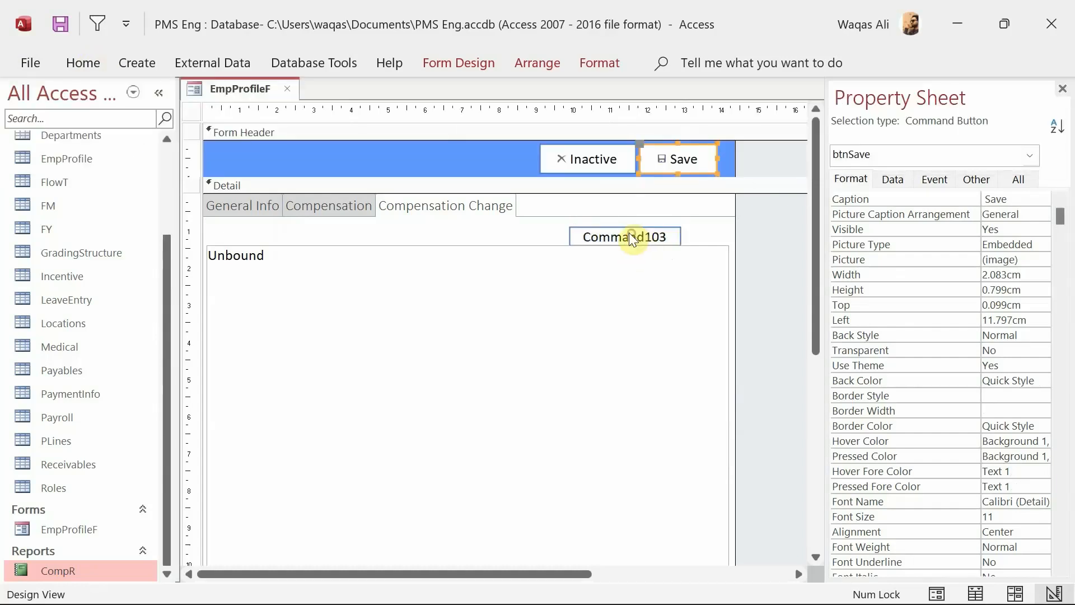
{"action": "left_click_drag", "start_coordinate": [633, 238], "coordinate": [469, 224]}
Caption the new command button "Create Compensation Change"
{"action": "left_click", "coordinate": [595, 232]}
{"action": "left_click", "coordinate": [595, 232]}
{"action": "left_click", "coordinate": [596, 224]}
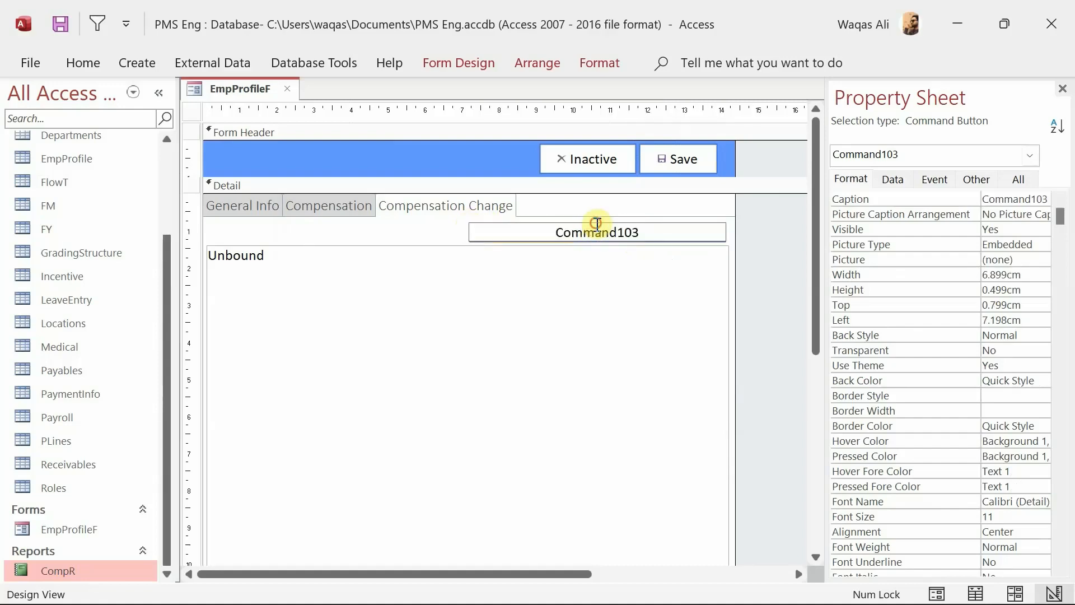
{"action": "double_click", "coordinate": [596, 225]}
{"action": "type", "text": "Creat"}
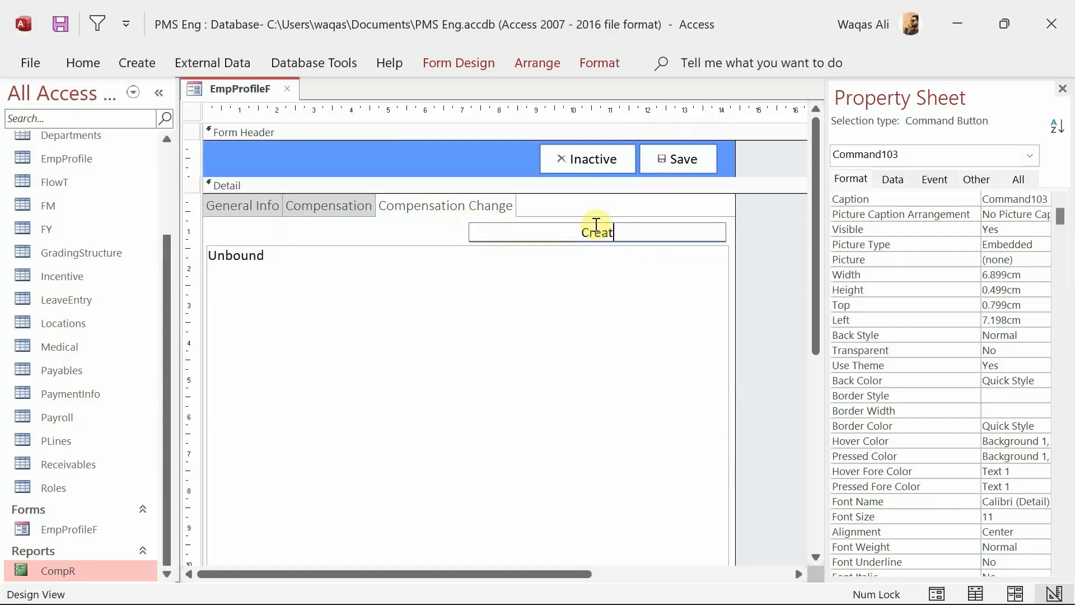
{"action": "type", "text": "e Compensai"}
{"action": "key", "text": "BackSpace"}
{"action": "type", "text": "ti"}
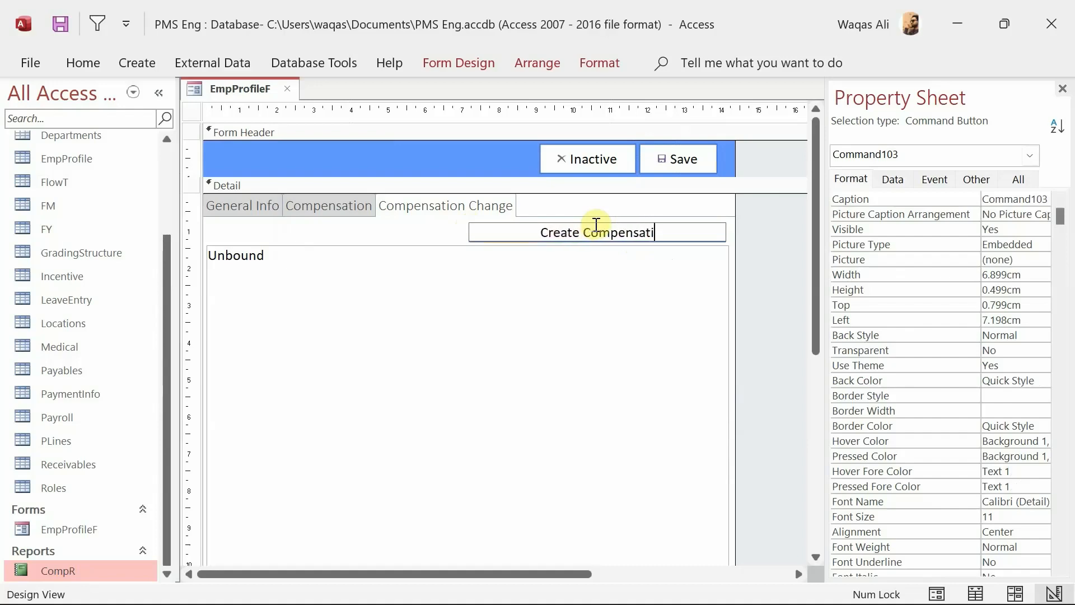
{"action": "type", "text": "on Change"}
{"action": "key", "text": "Return"}
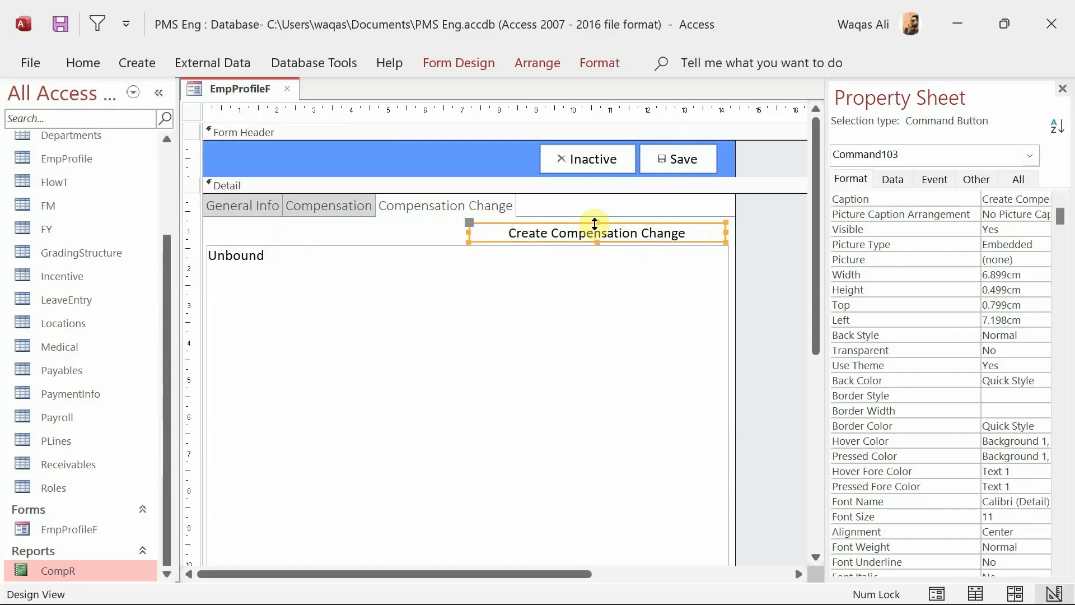
Increase the Create Compensation Change button's height to about 0.59 cm and name the button btnCreateCompChange
{"action": "left_click_drag", "start_coordinate": [596, 242], "coordinate": [633, 222]}
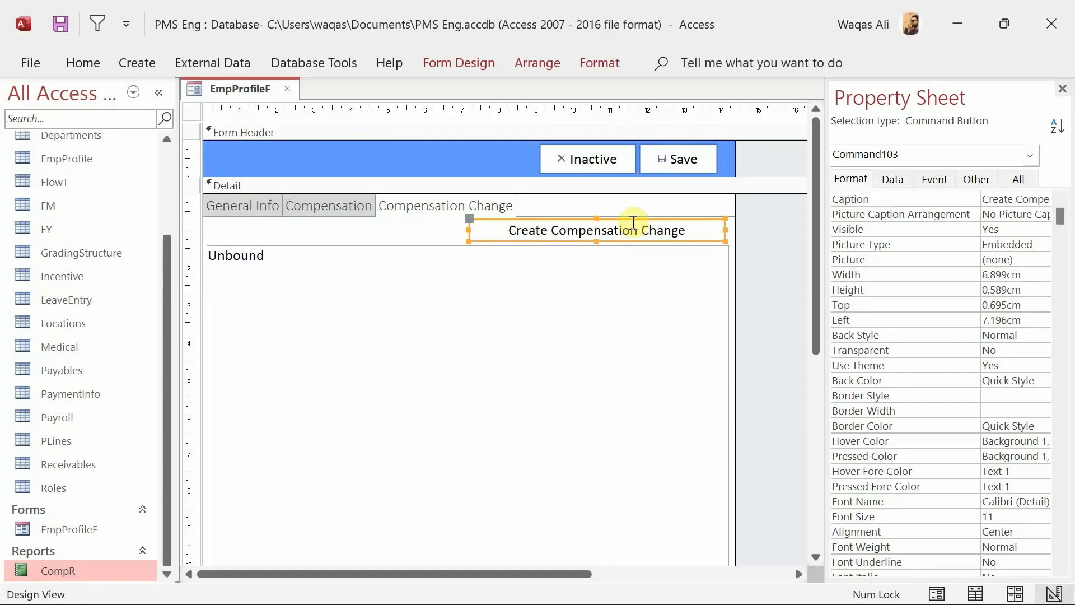
{"action": "left_click", "coordinate": [998, 181]}
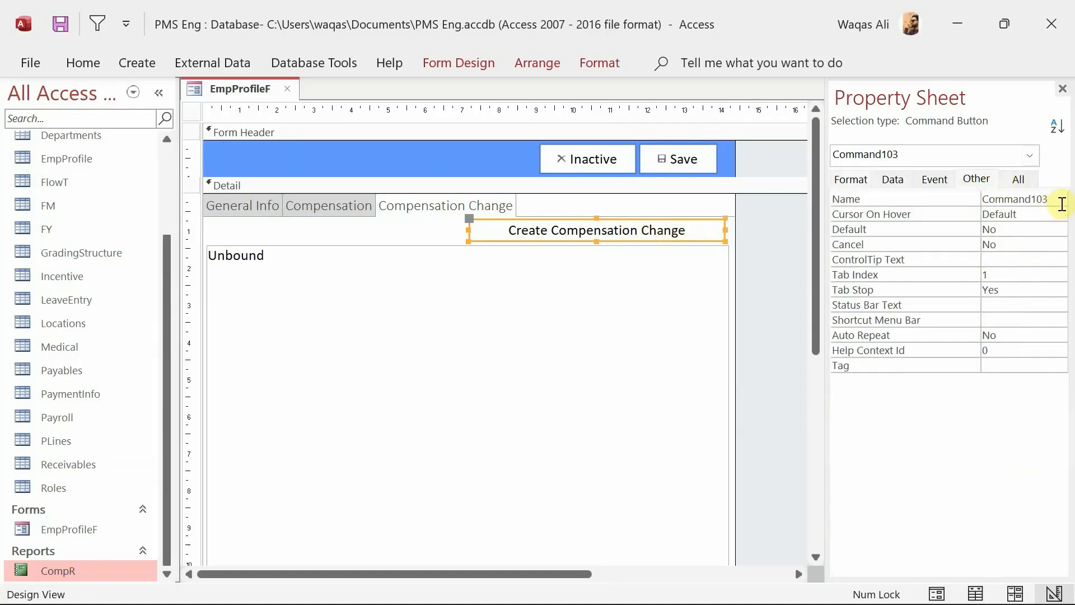
{"action": "double_click", "coordinate": [1062, 200]}
{"action": "type", "text": "btn"}
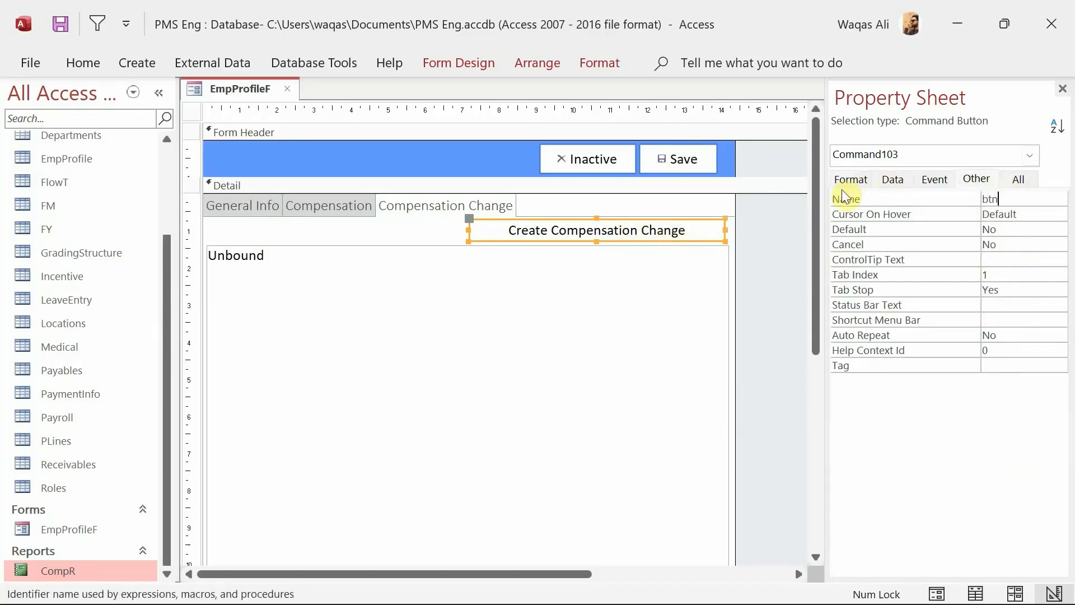
{"action": "type", "text": "Create"}
{"action": "type", "text": "CompChange"}
{"action": "key", "text": "Return"}
Give the Create Compensation Change button the Append Query picture and set its picture caption arrangement to General
{"action": "left_click", "coordinate": [854, 178]}
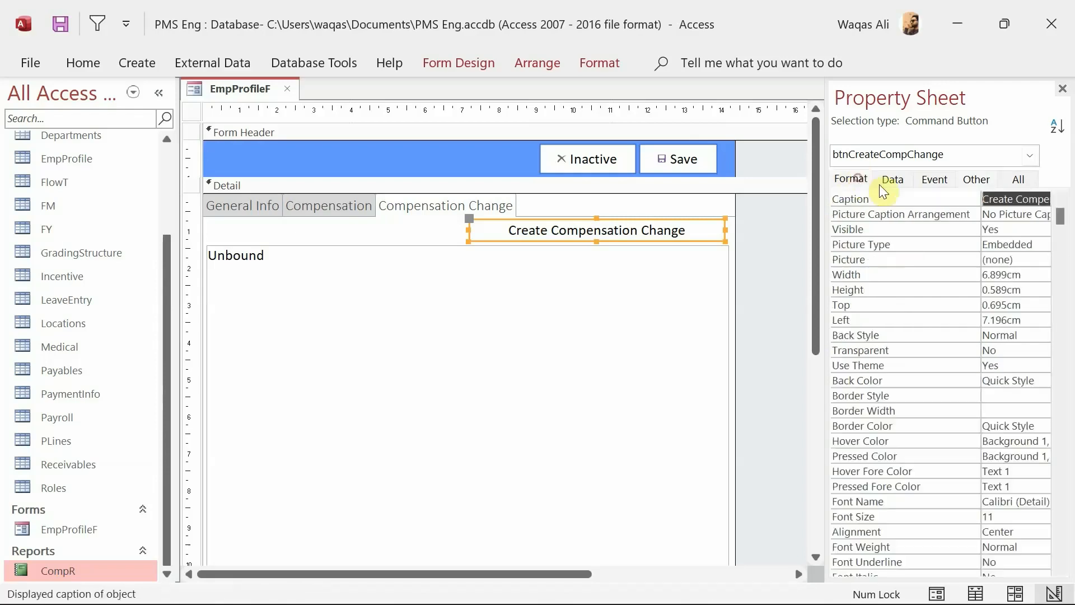
{"action": "left_click", "coordinate": [1024, 257]}
{"action": "left_click", "coordinate": [1043, 260]}
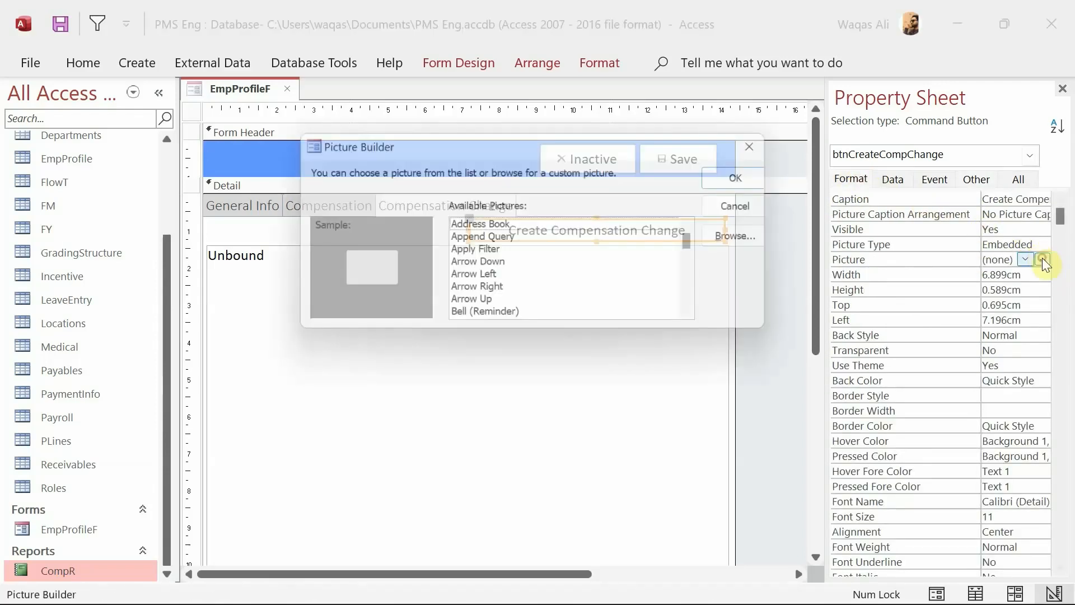
{"action": "left_click", "coordinate": [512, 239]}
{"action": "left_click", "coordinate": [754, 175]}
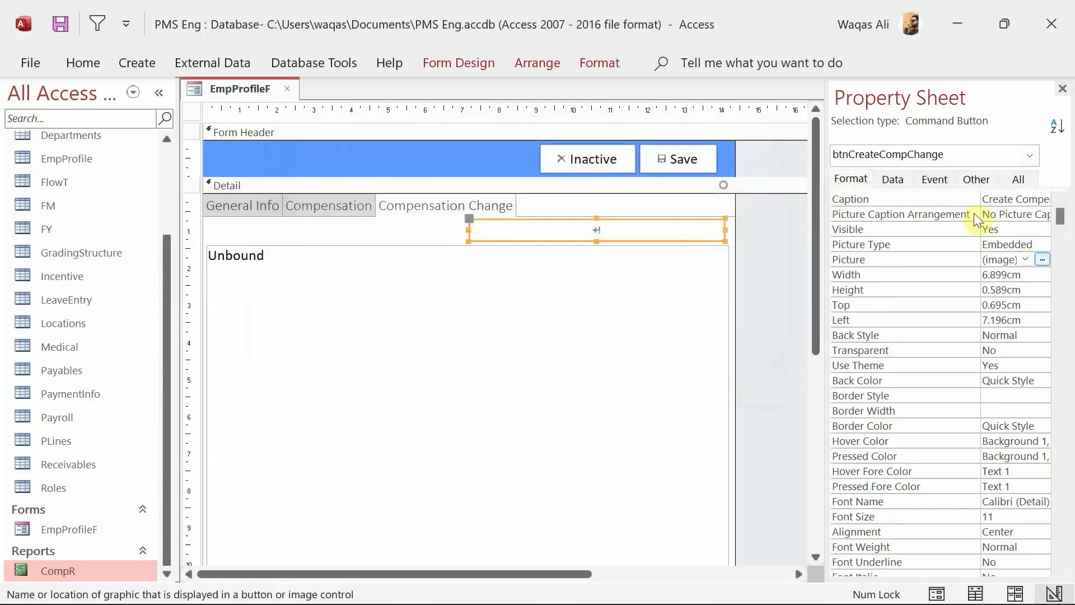
{"action": "left_click", "coordinate": [997, 213]}
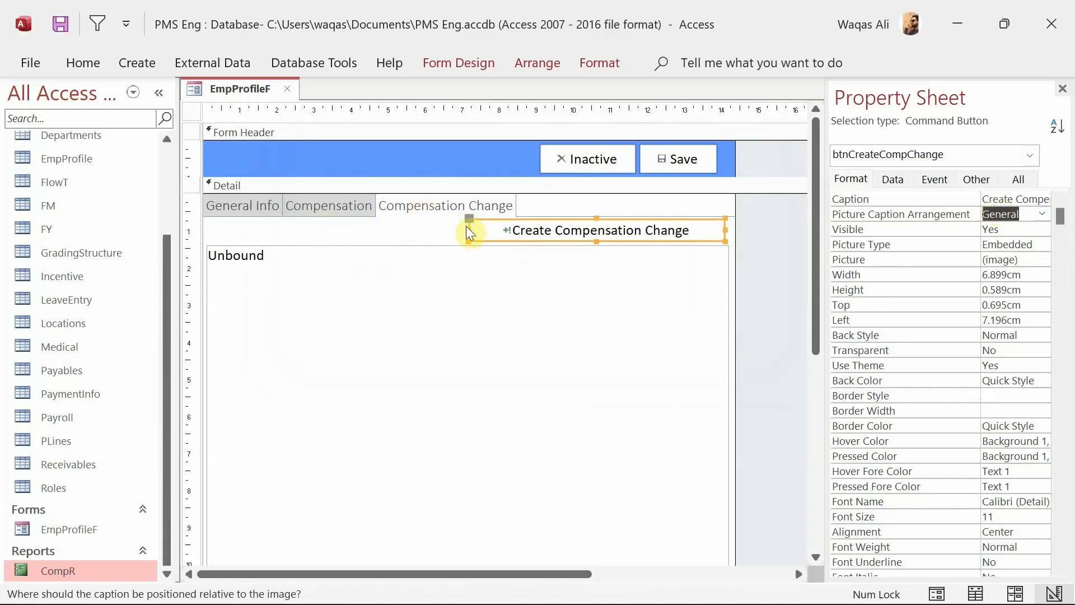
Narrow the Create Compensation Change button to about 5.6 cm and insert a space before its caption to separate it from the icon
{"action": "left_click_drag", "start_coordinate": [470, 230], "coordinate": [519, 230]}
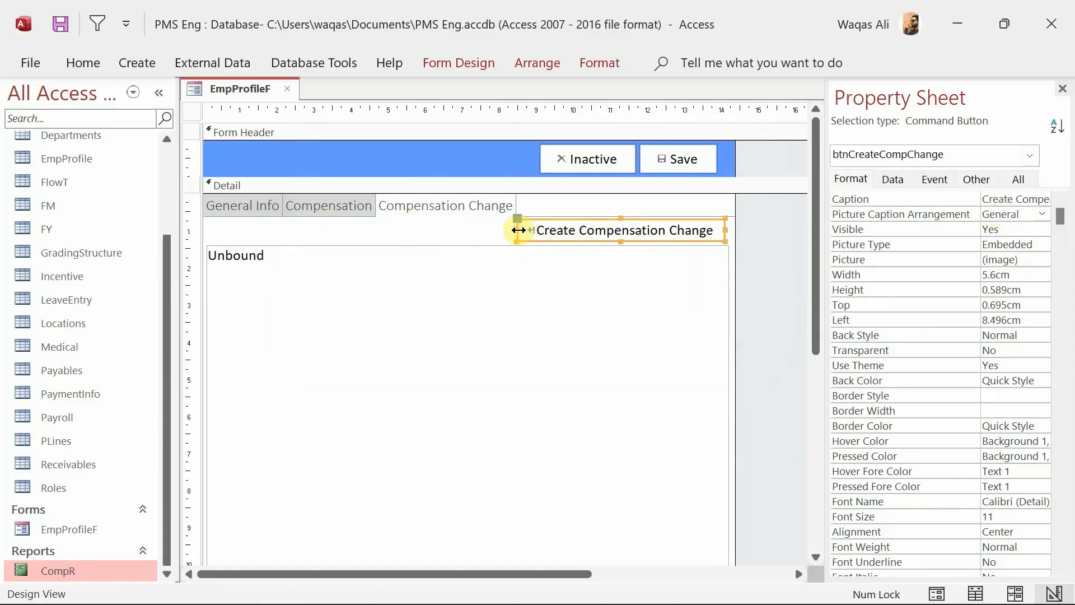
{"action": "left_click", "coordinate": [535, 230]}
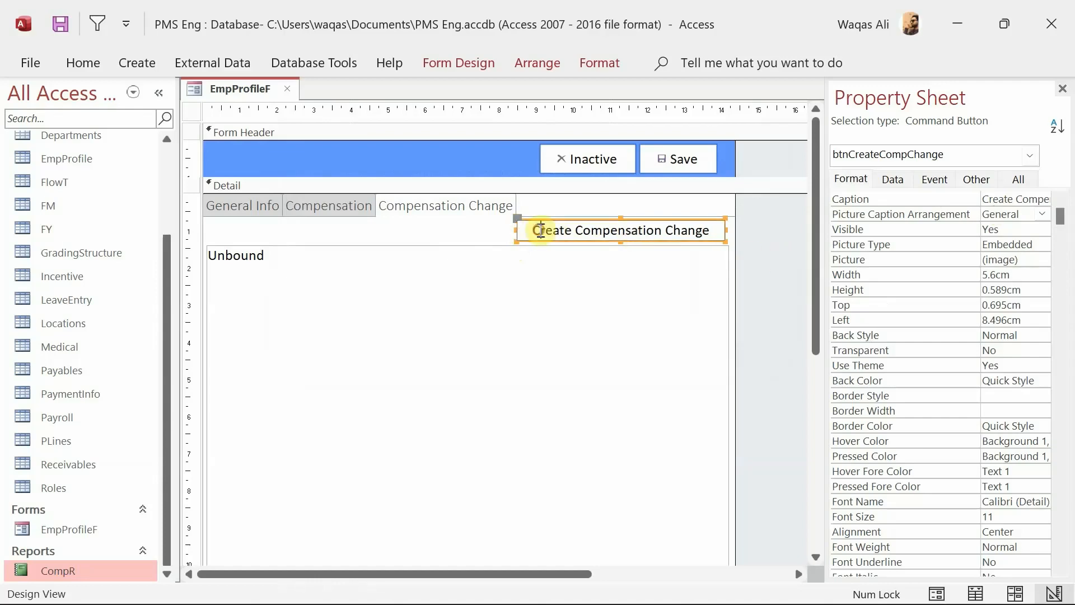
{"action": "left_click", "coordinate": [751, 234]}
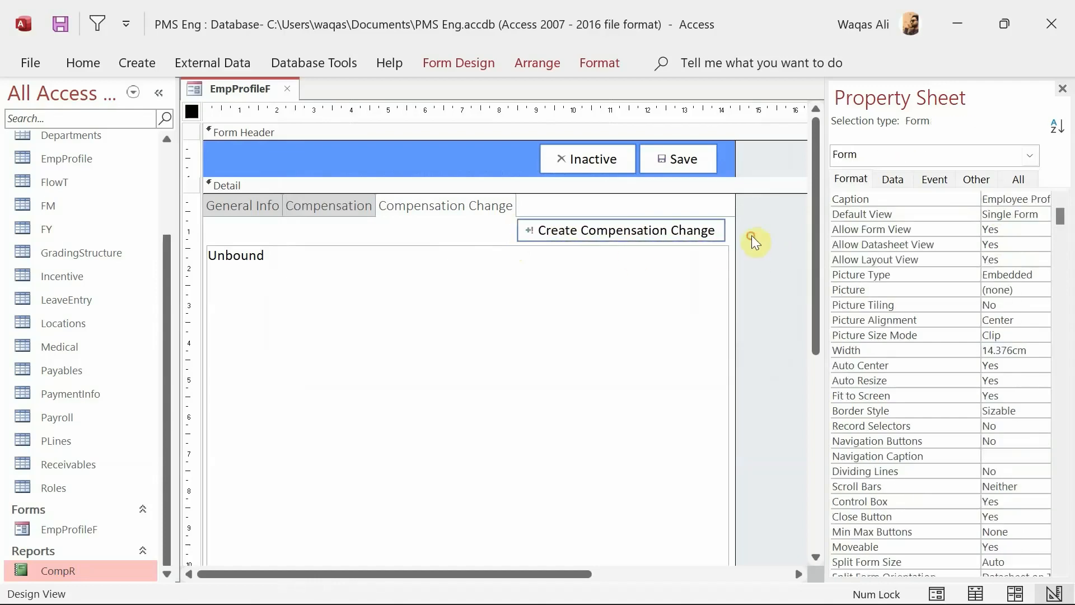
{"action": "left_click", "coordinate": [683, 234]}
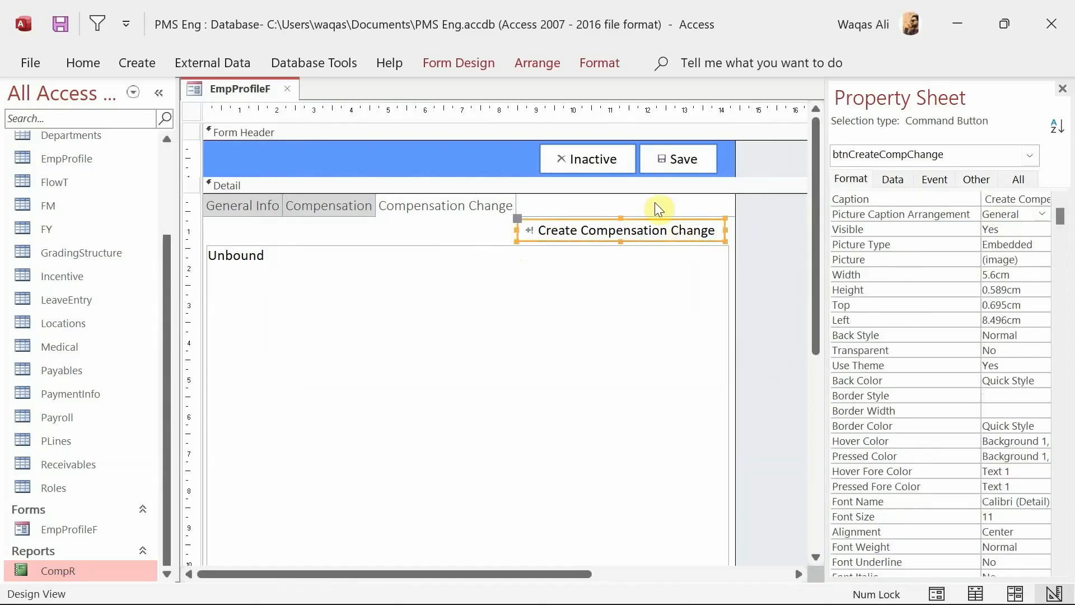
Rename the list box on the Compensation Change page as ListCompChange
{"action": "left_click", "coordinate": [677, 316]}
{"action": "left_click", "coordinate": [976, 179]}
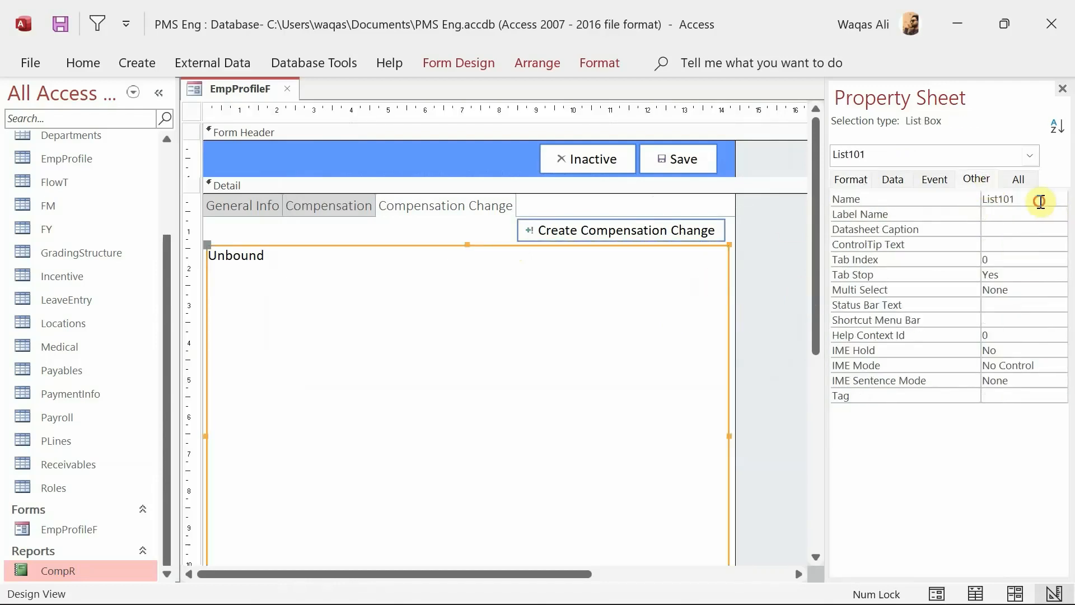
{"action": "left_click", "coordinate": [1039, 204]}
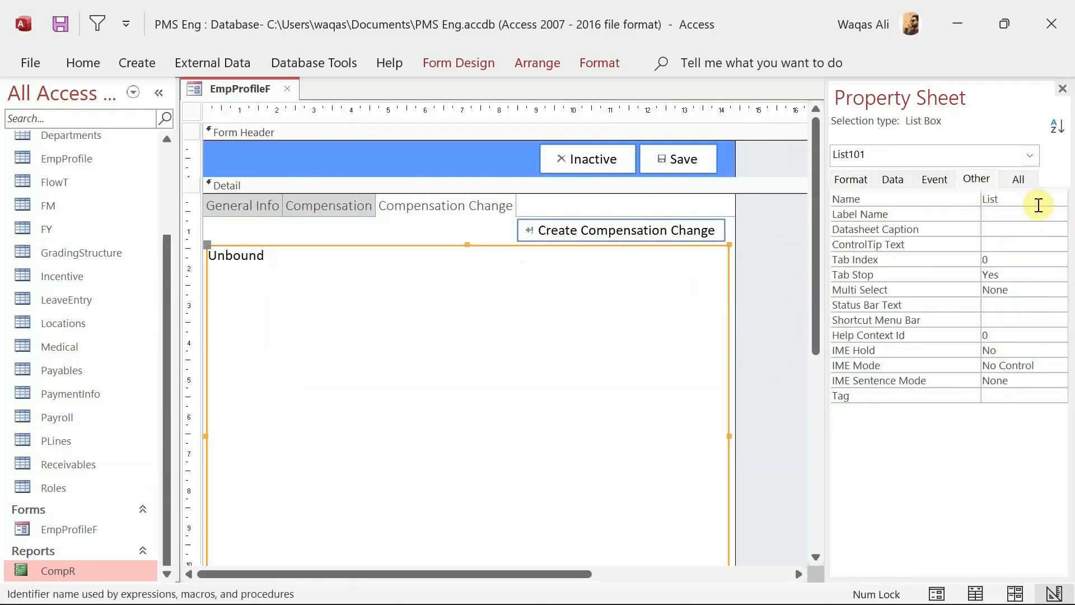
{"action": "type", "text": "CompChange"}
{"action": "key", "text": "Return"}
Review the layout of the General Info, Compensation and Compensation Change pages of the Employee Profile form in Form View
{"action": "right_click", "coordinate": [228, 90]}
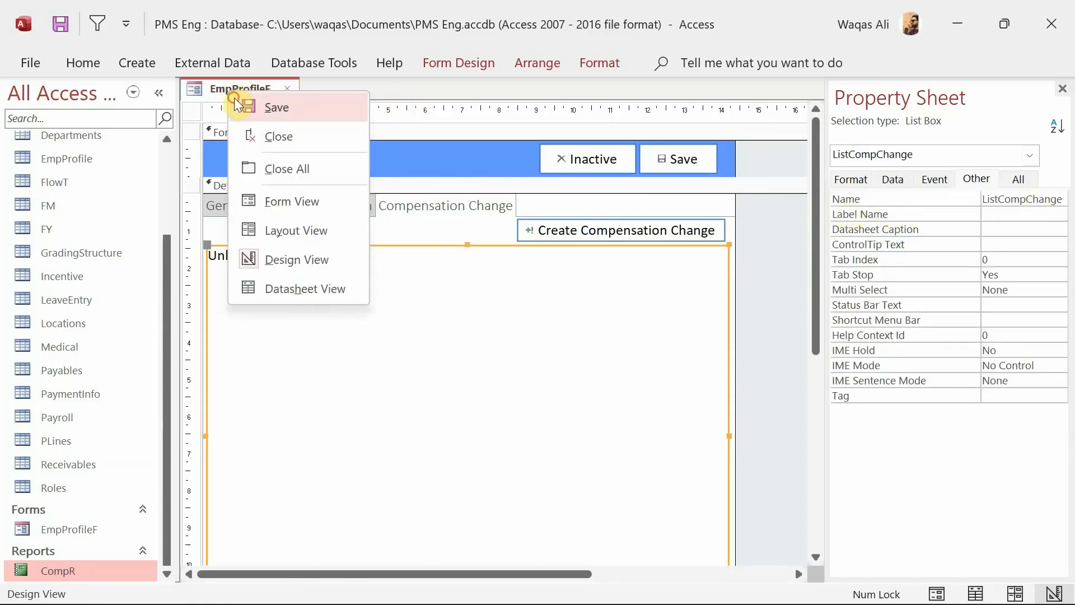
{"action": "left_click", "coordinate": [311, 205]}
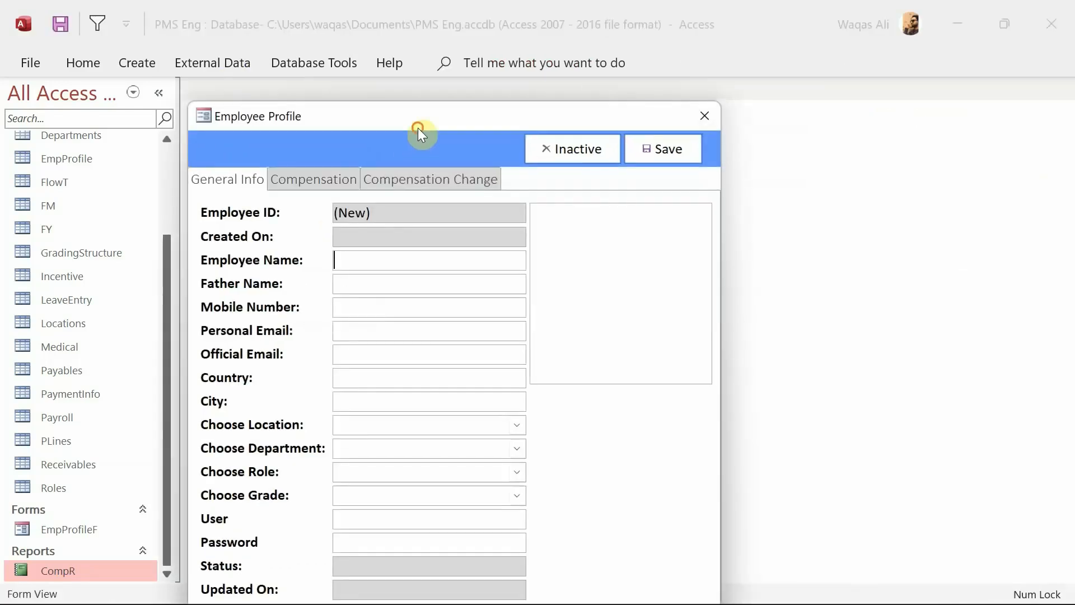
{"action": "left_click_drag", "start_coordinate": [418, 128], "coordinate": [485, 64]}
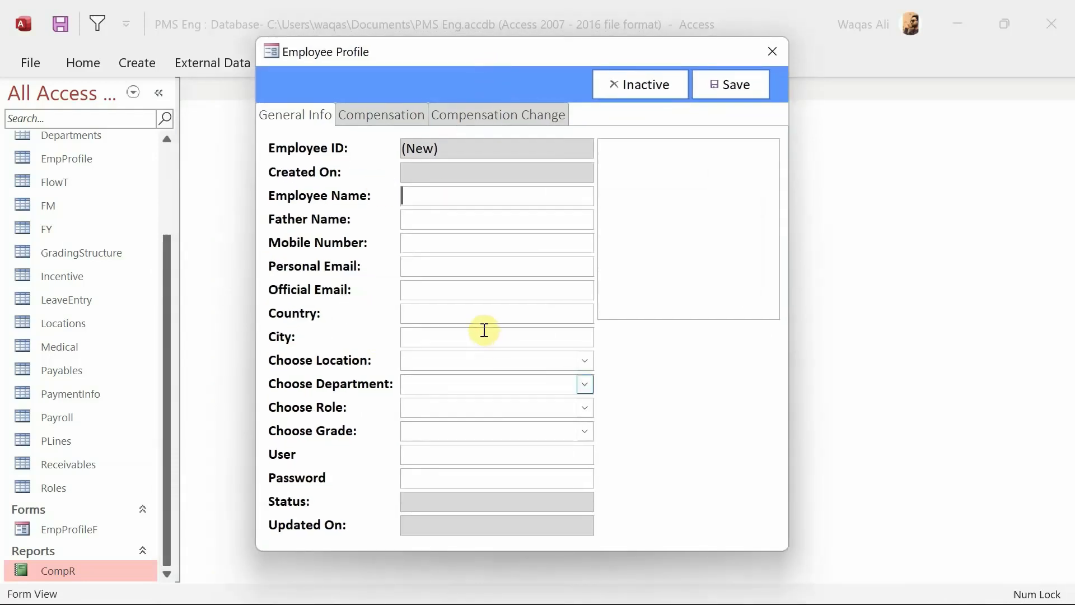
{"action": "left_click", "coordinate": [389, 115]}
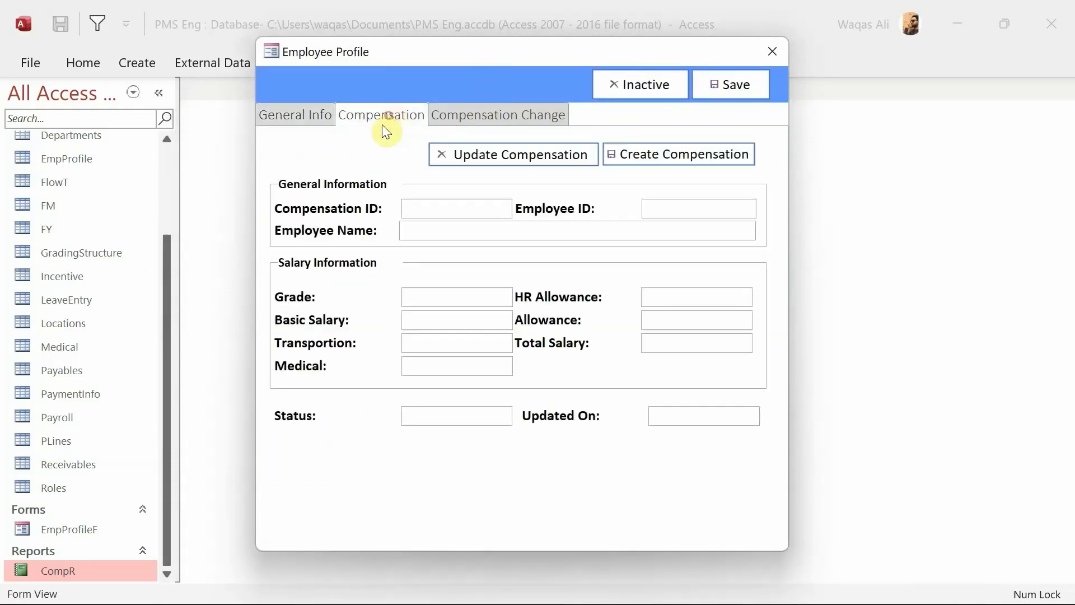
{"action": "left_click", "coordinate": [614, 246]}
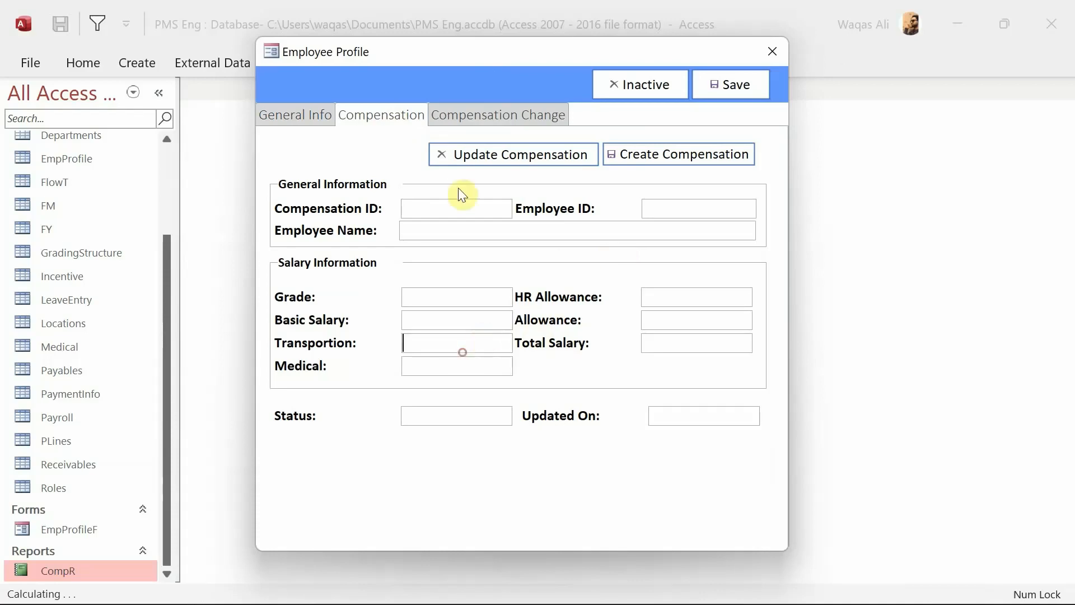
{"action": "left_click", "coordinate": [474, 123]}
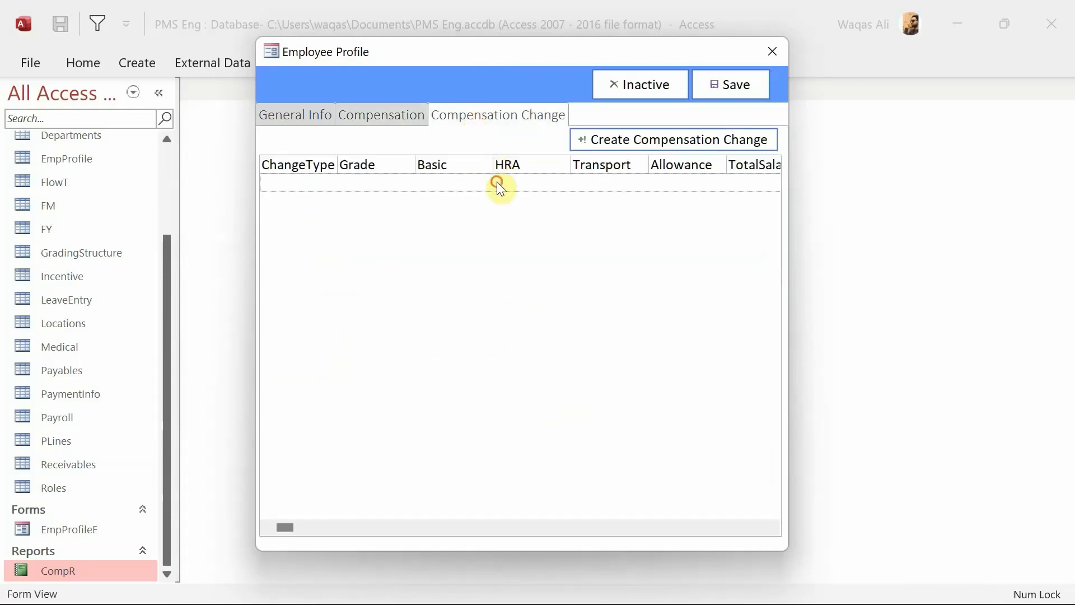
{"action": "left_click", "coordinate": [706, 135]}
{"action": "left_click", "coordinate": [365, 122]}
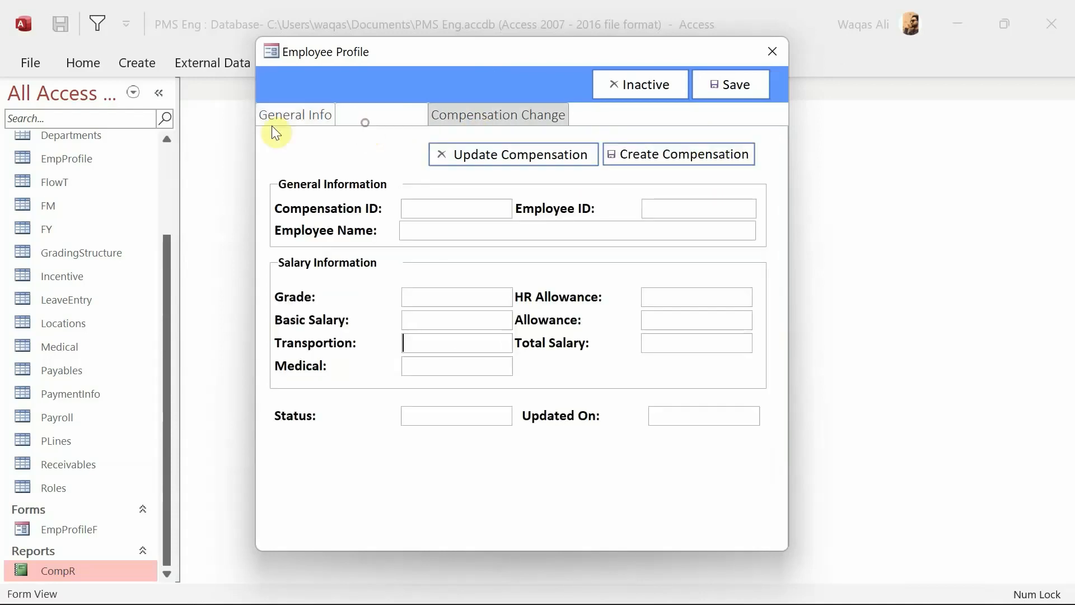
{"action": "left_click", "coordinate": [289, 121]}
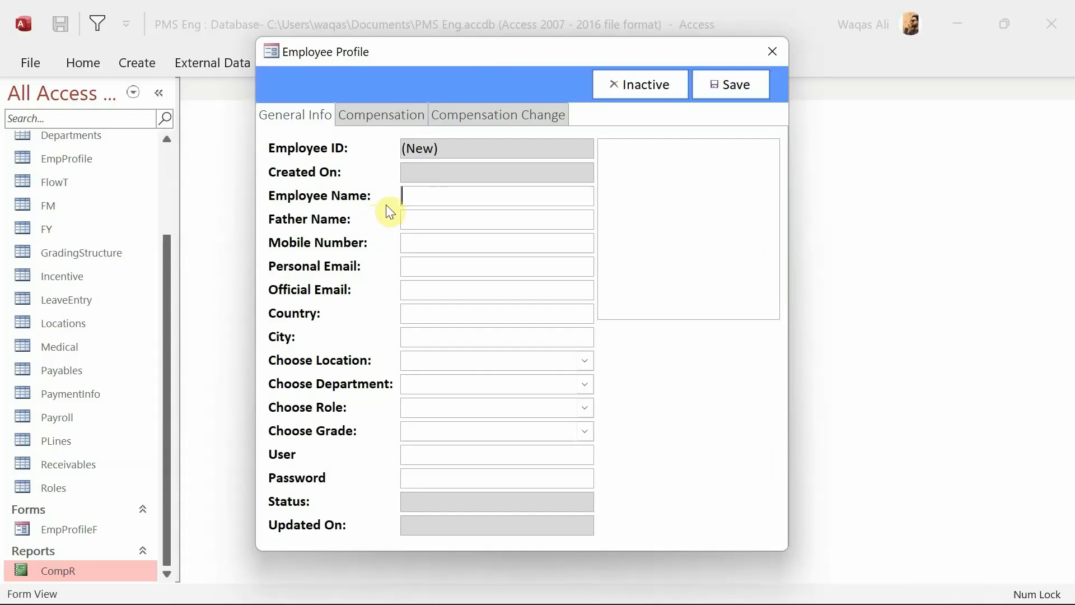
{"action": "left_click", "coordinate": [414, 121]}
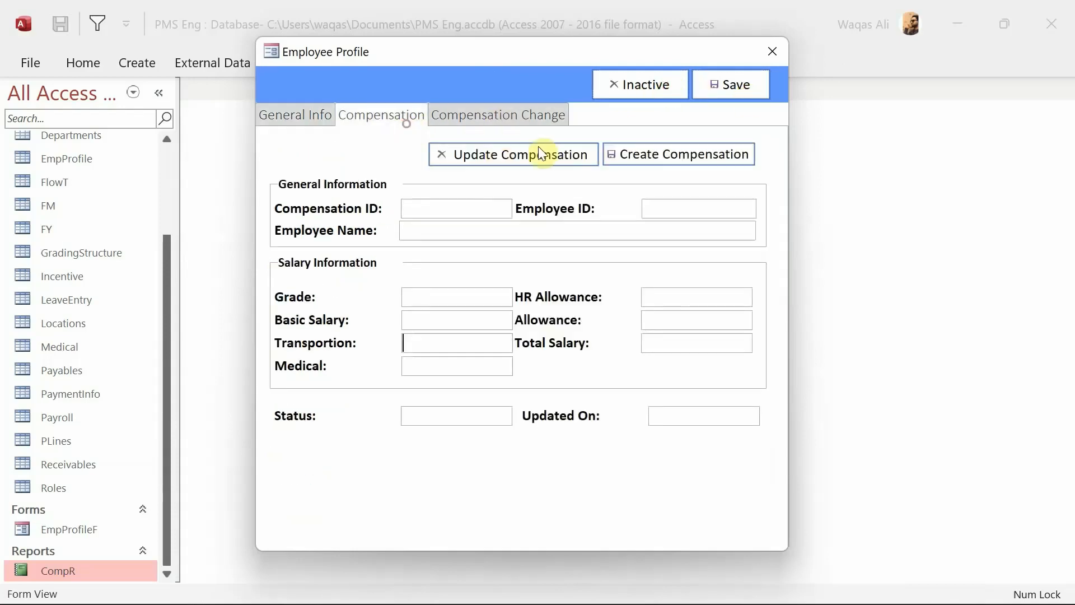
{"action": "left_click", "coordinate": [524, 112]}
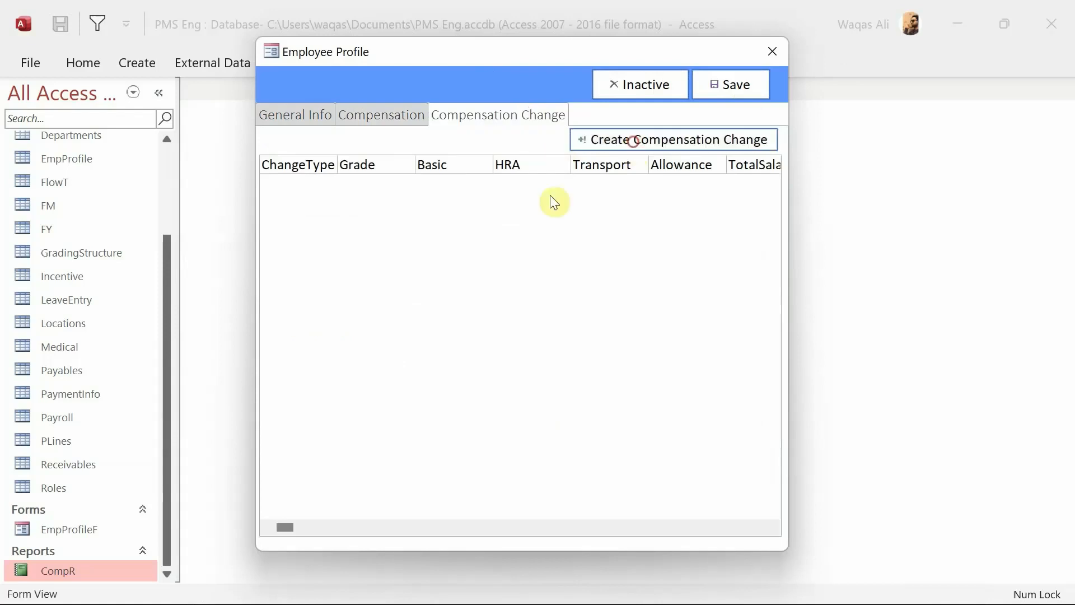
{"action": "left_click", "coordinate": [339, 122]}
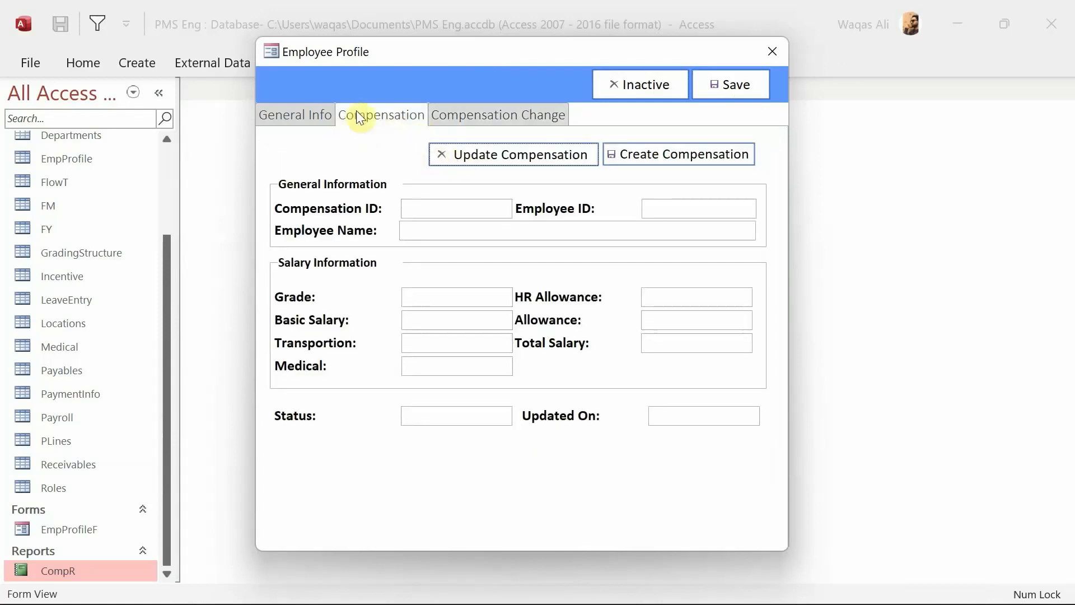
{"action": "left_click", "coordinate": [306, 111]}
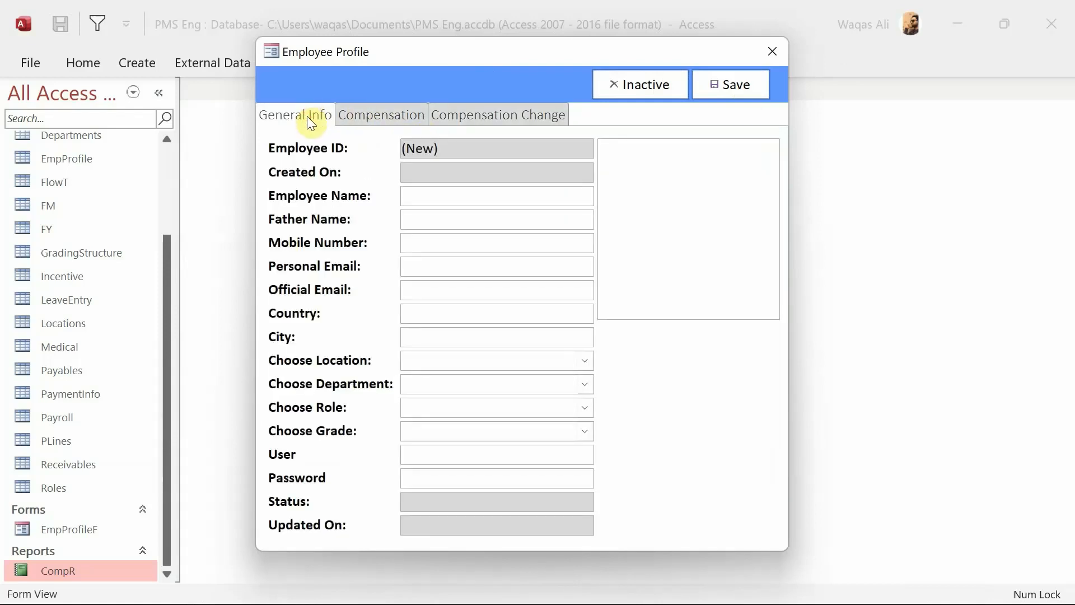